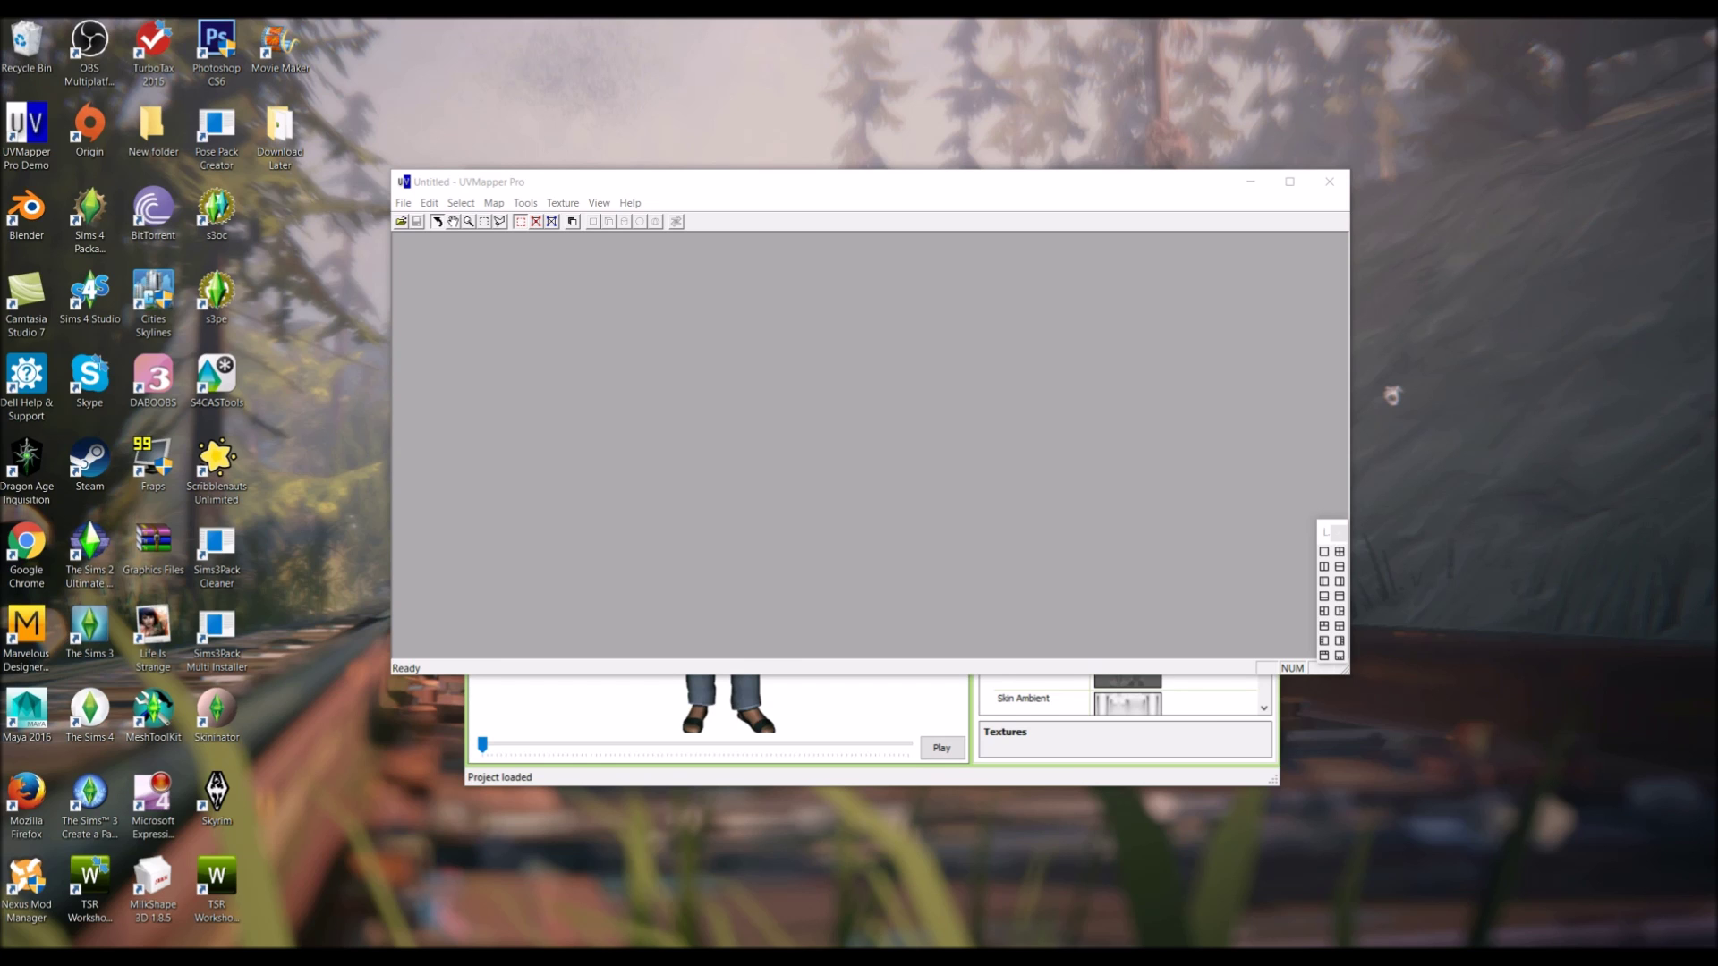
# Step: Load the bf3.obj model from the Tutorial folder in UVMapper Pro
pyautogui.click(635, 184)
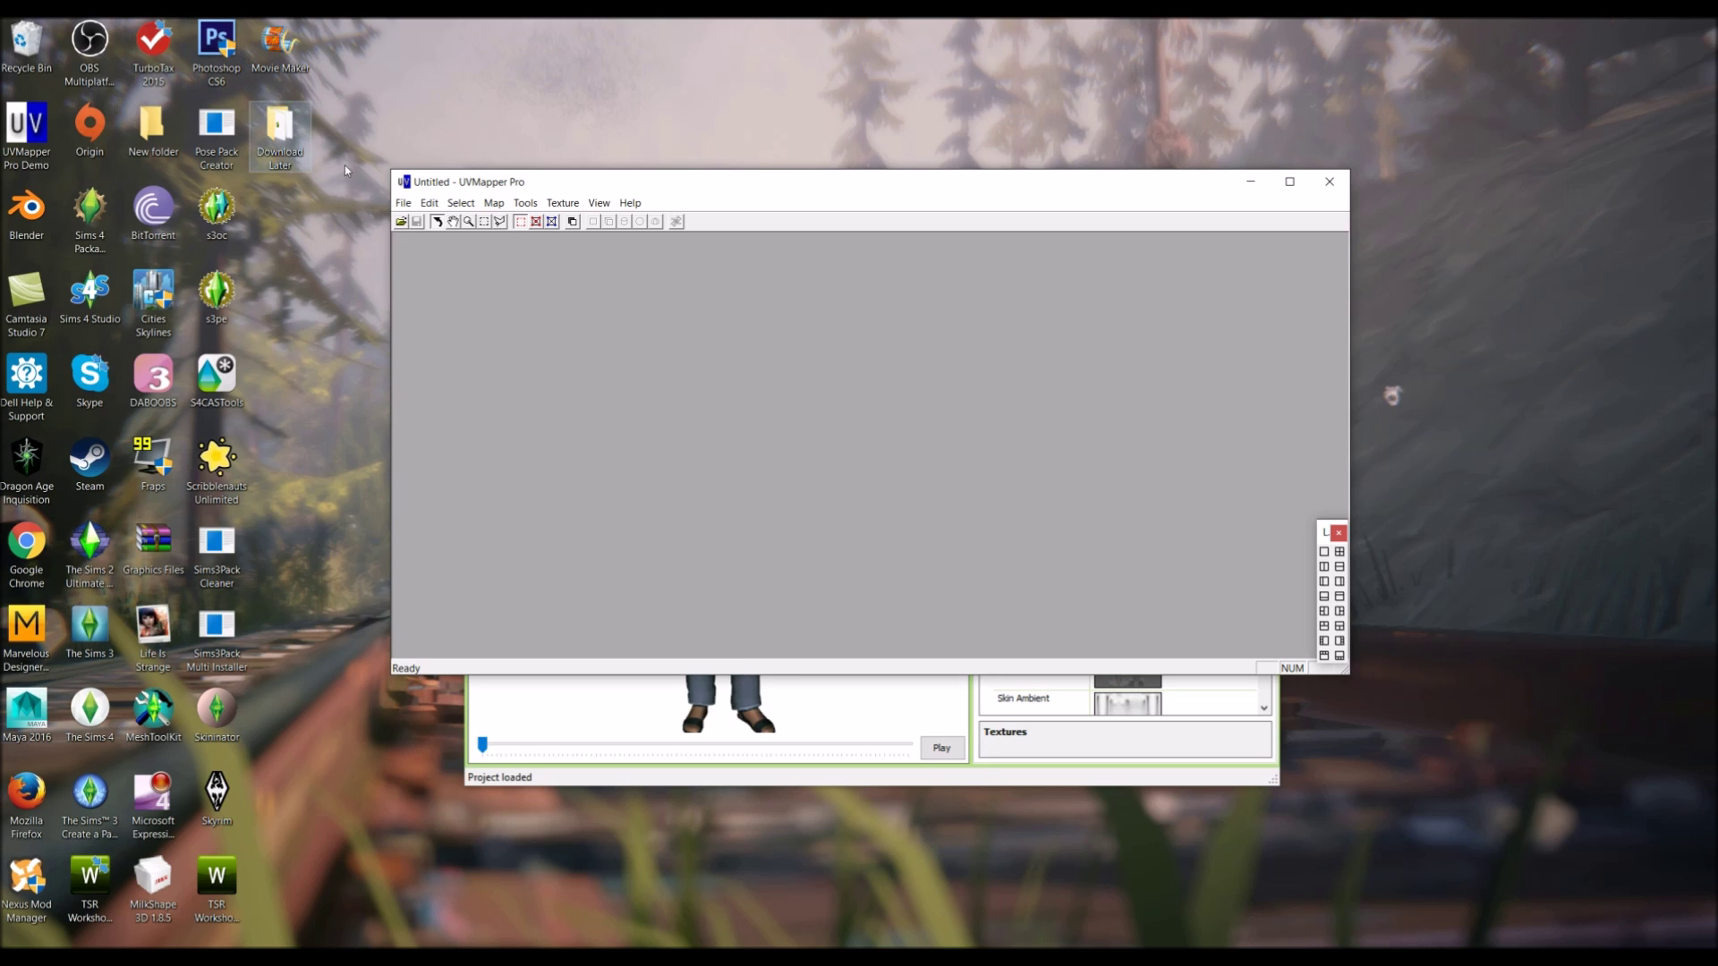
pyautogui.click(407, 206)
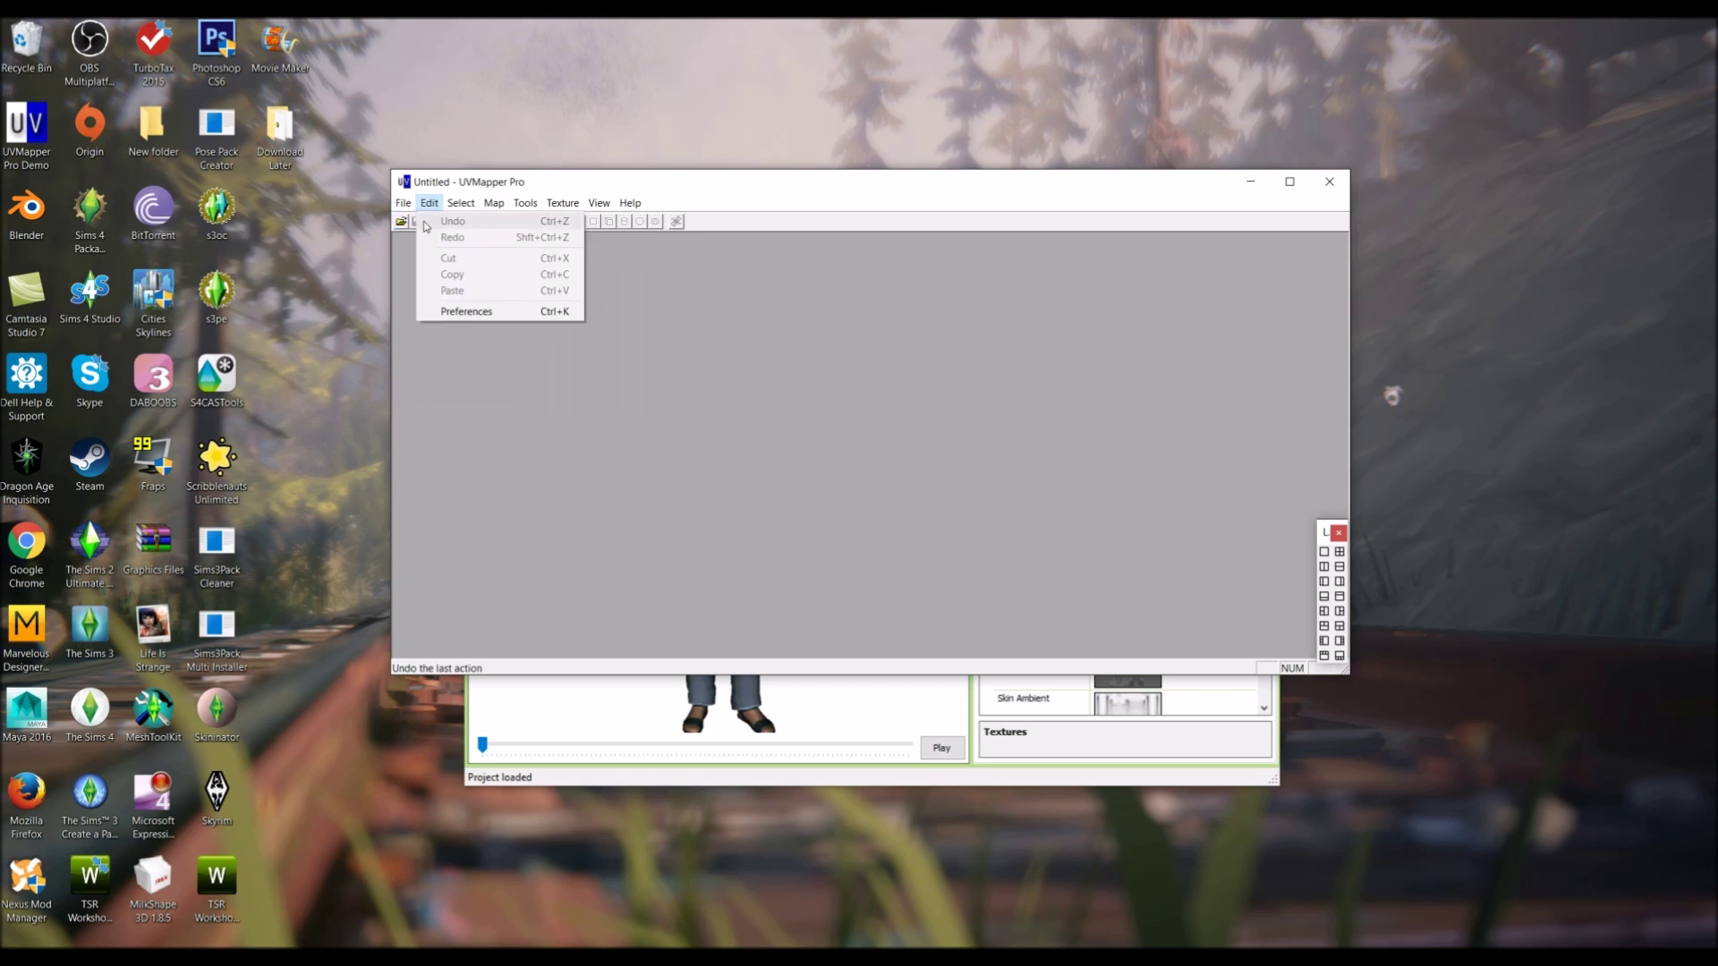
pyautogui.click(443, 221)
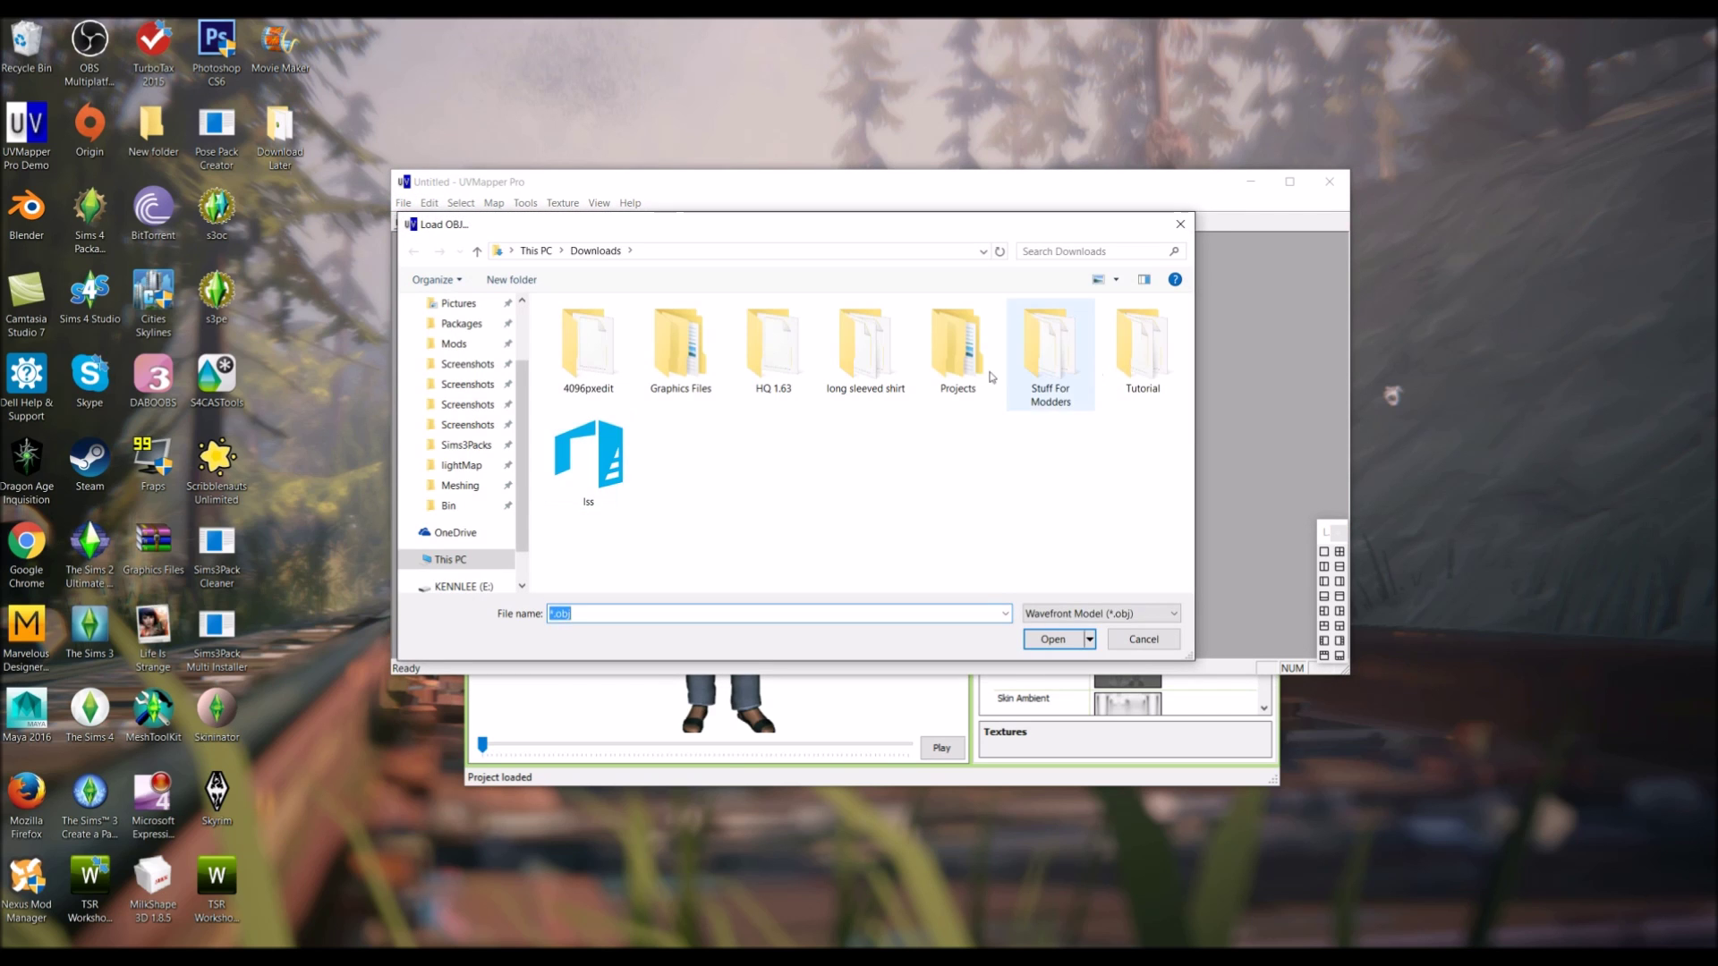
pyautogui.click(1123, 384)
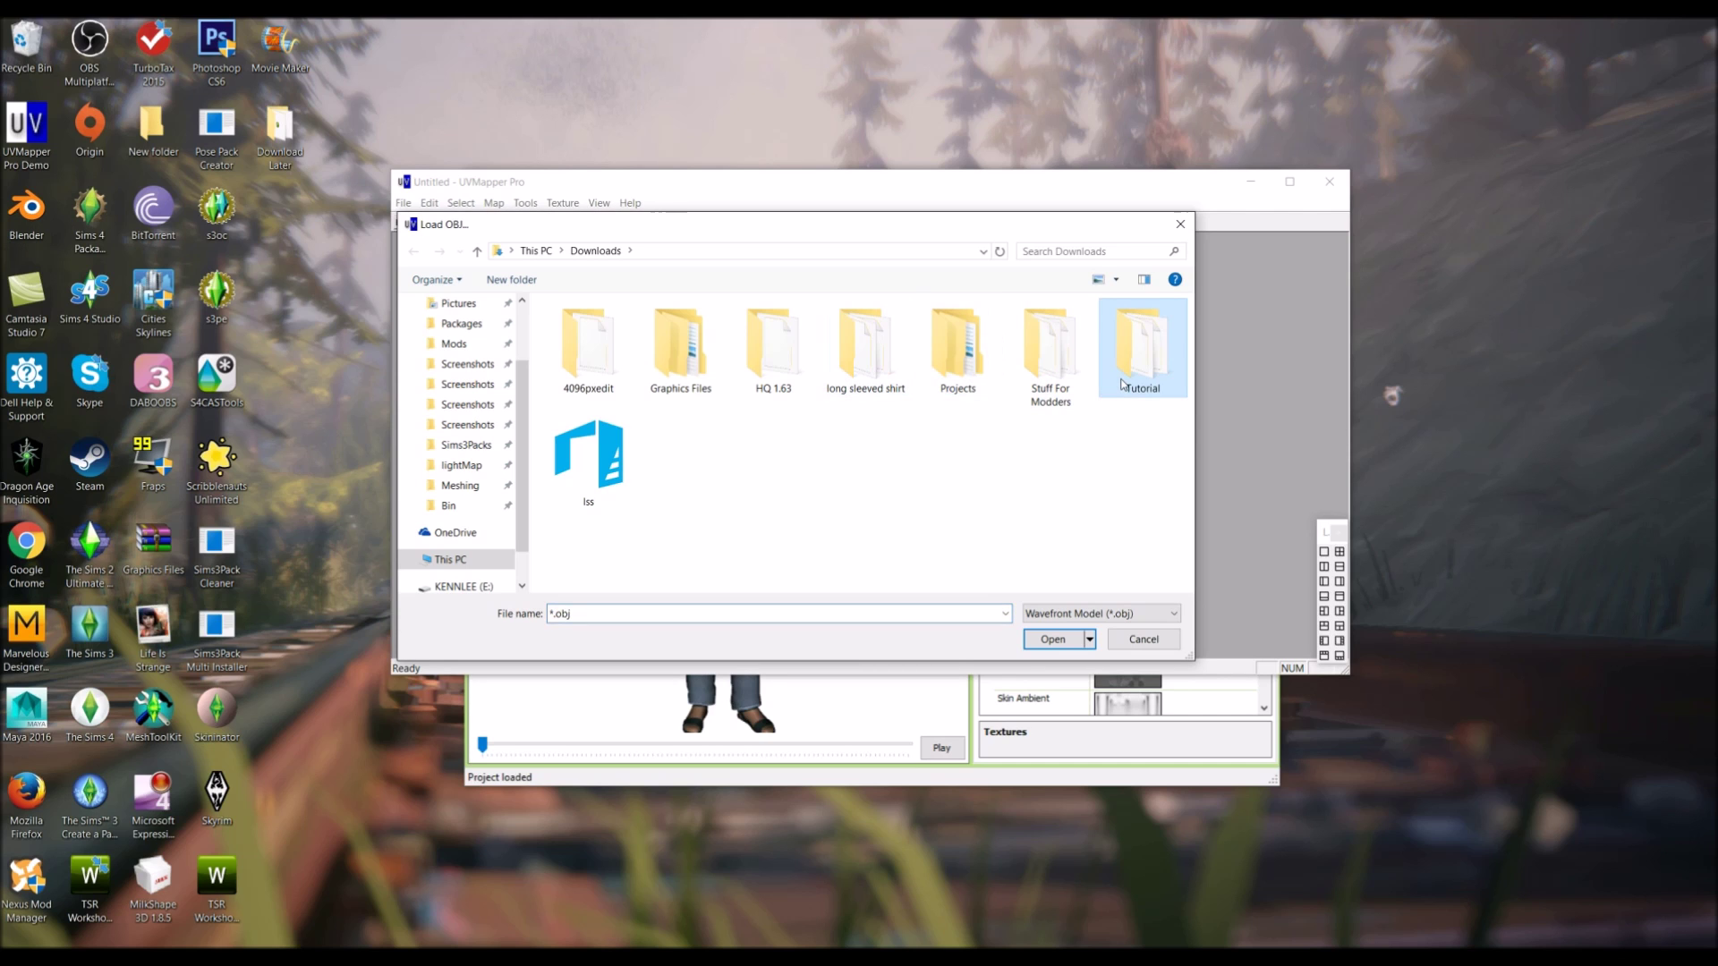
pyautogui.doubleClick(1123, 384)
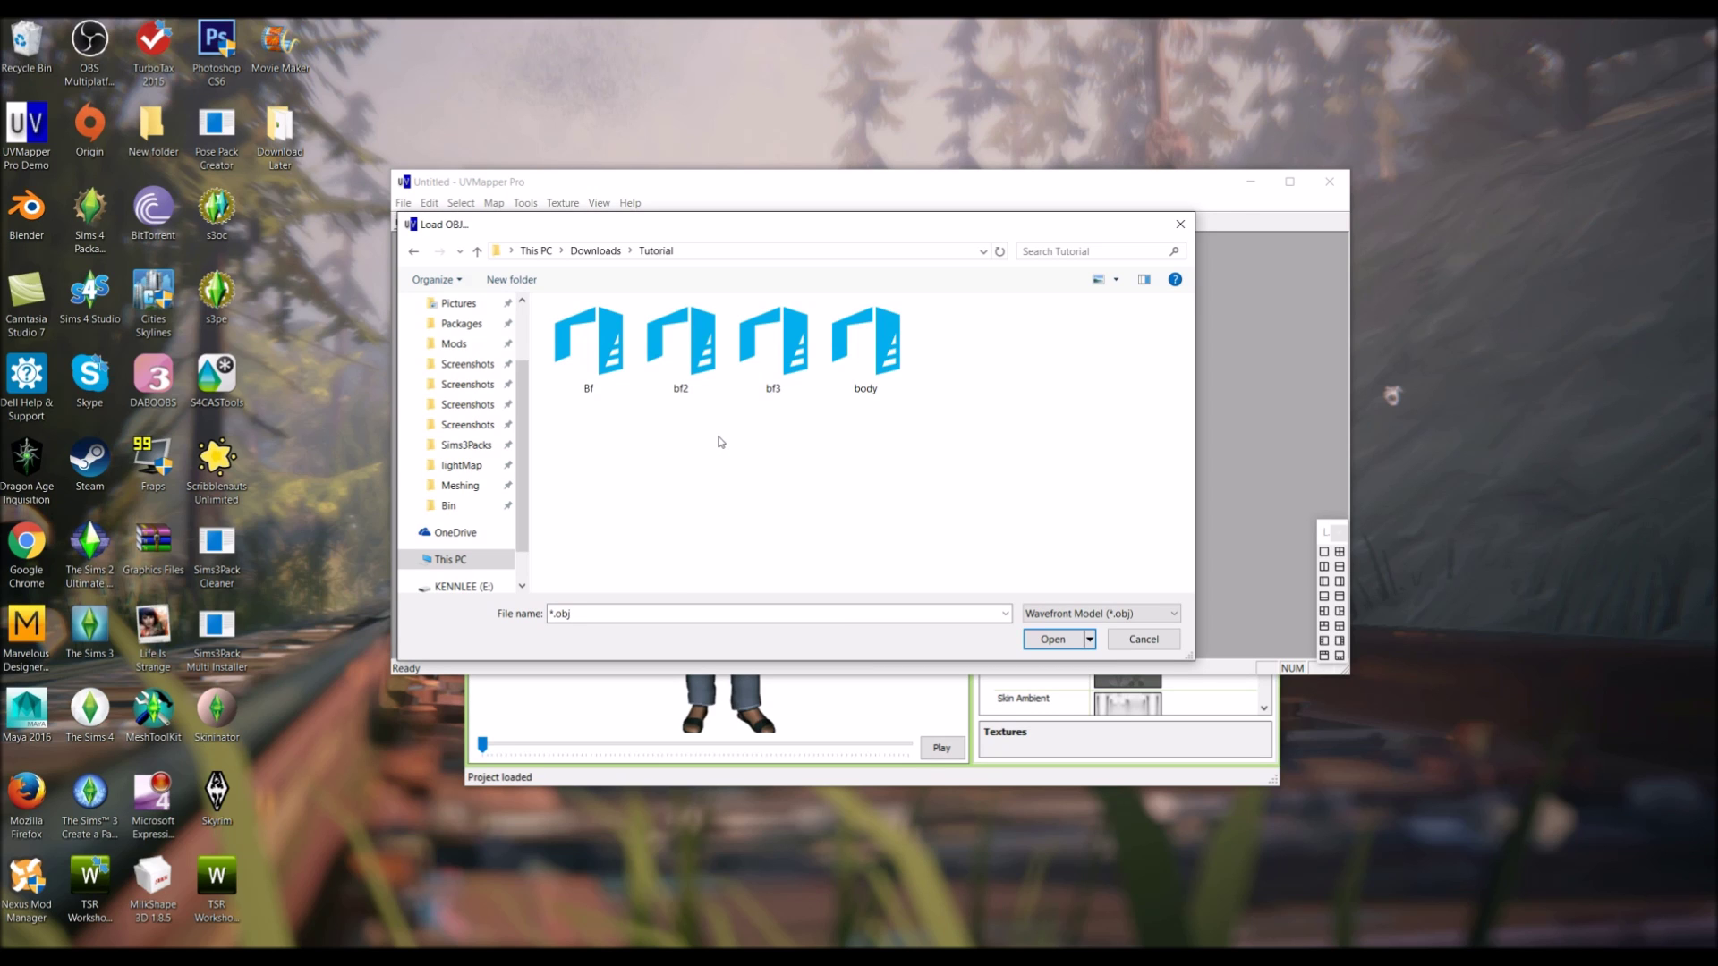
pyautogui.doubleClick(784, 350)
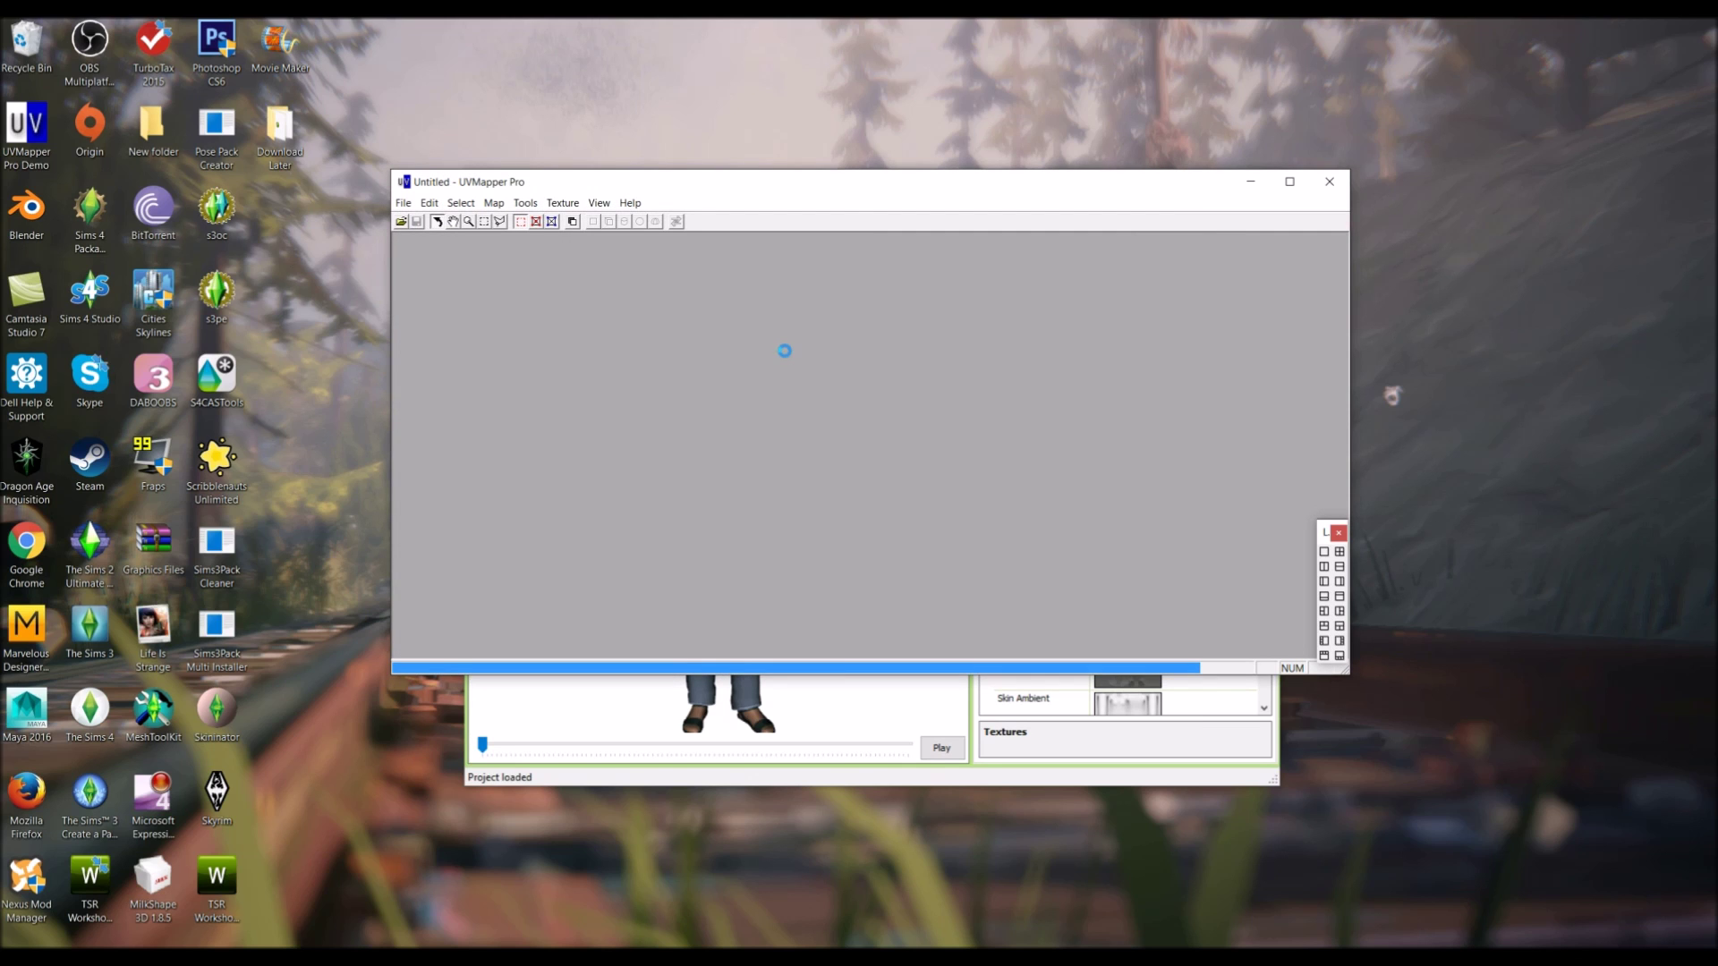
pyautogui.click(881, 501)
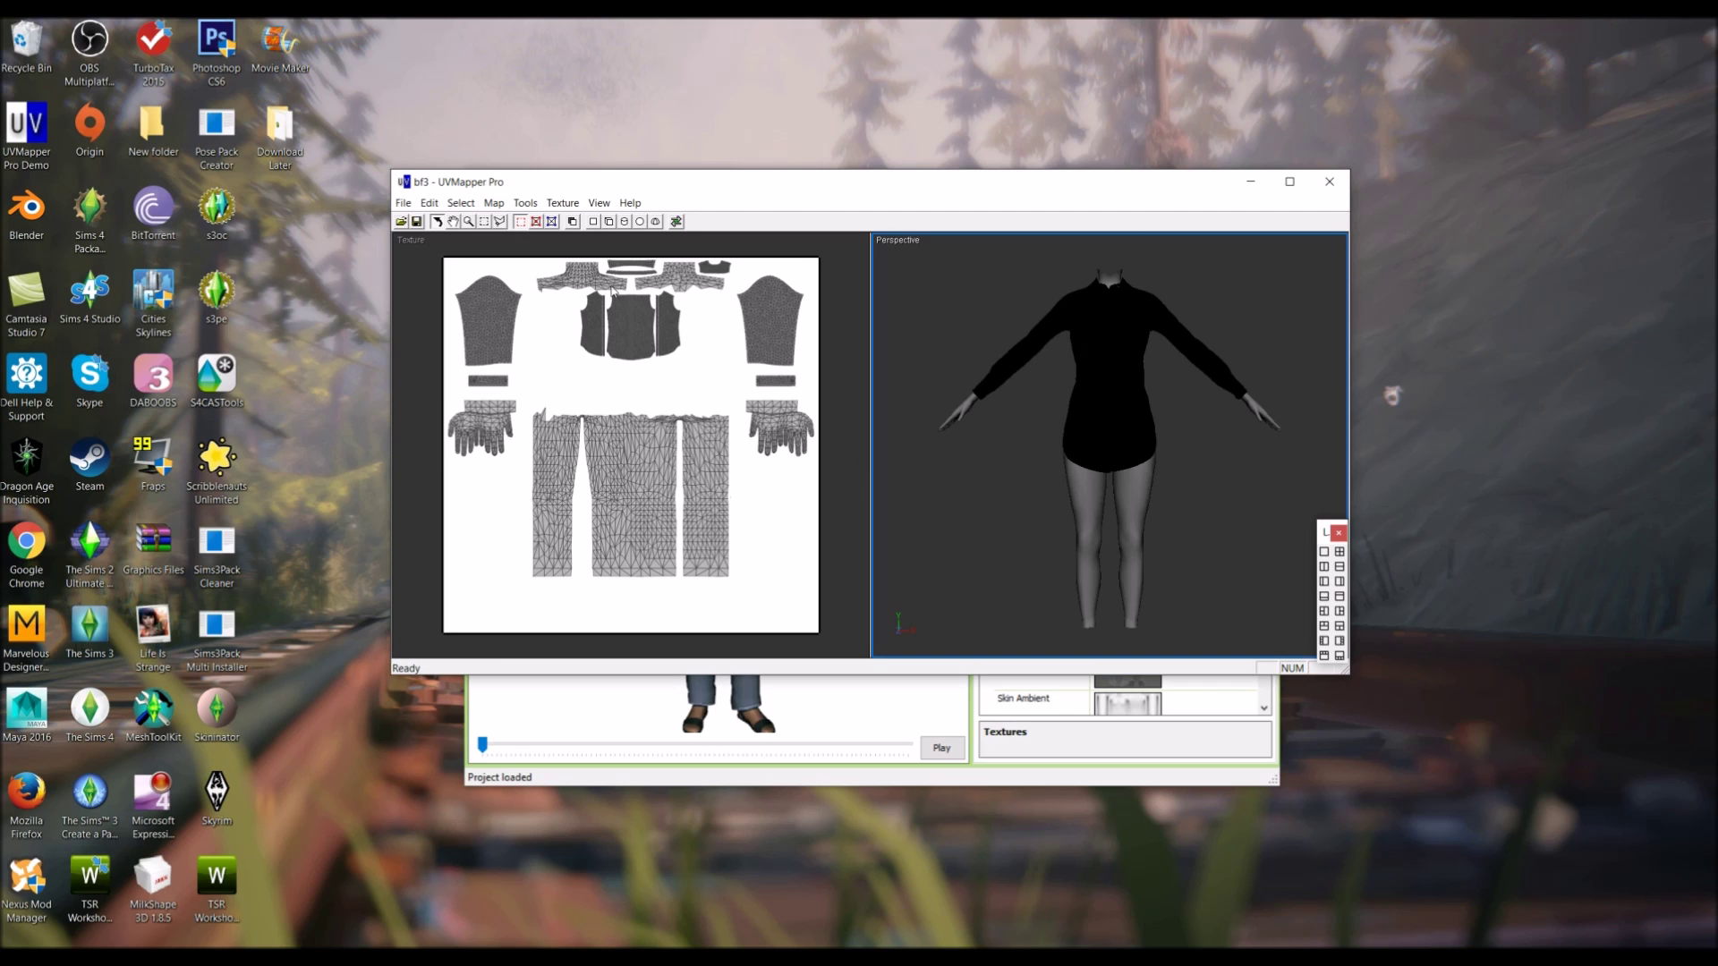
# Step: Save the UV template as a 1024×1024 bitmap named UV
pyautogui.click(404, 204)
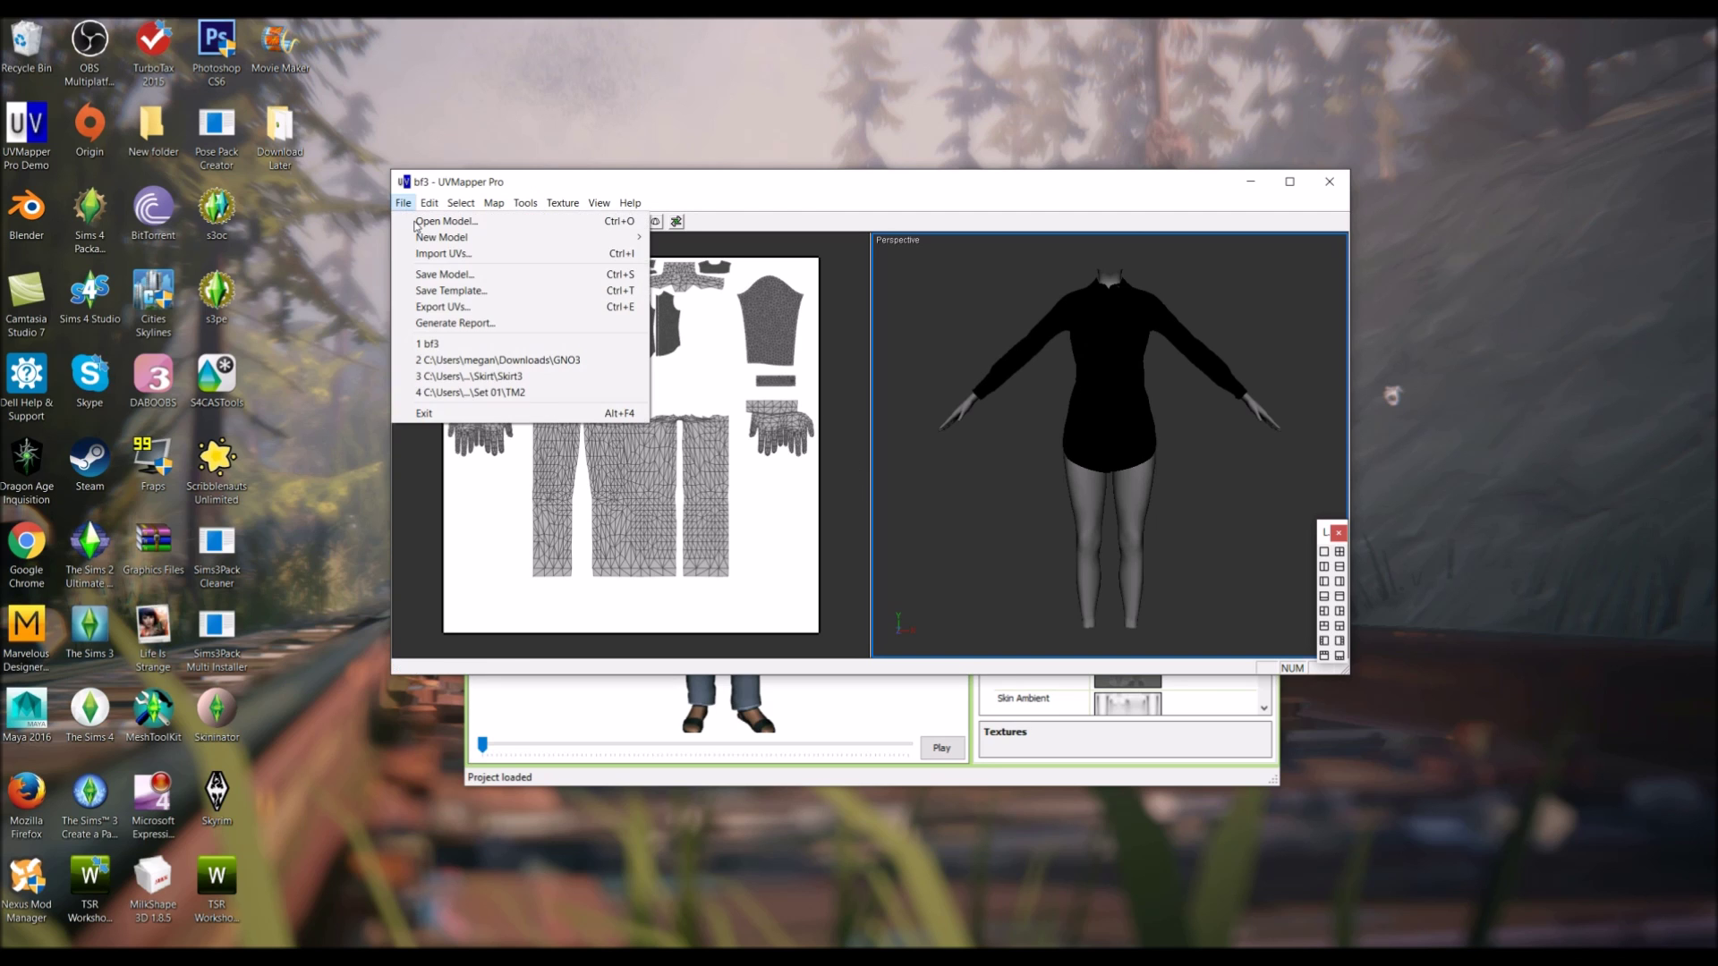
pyautogui.click(449, 291)
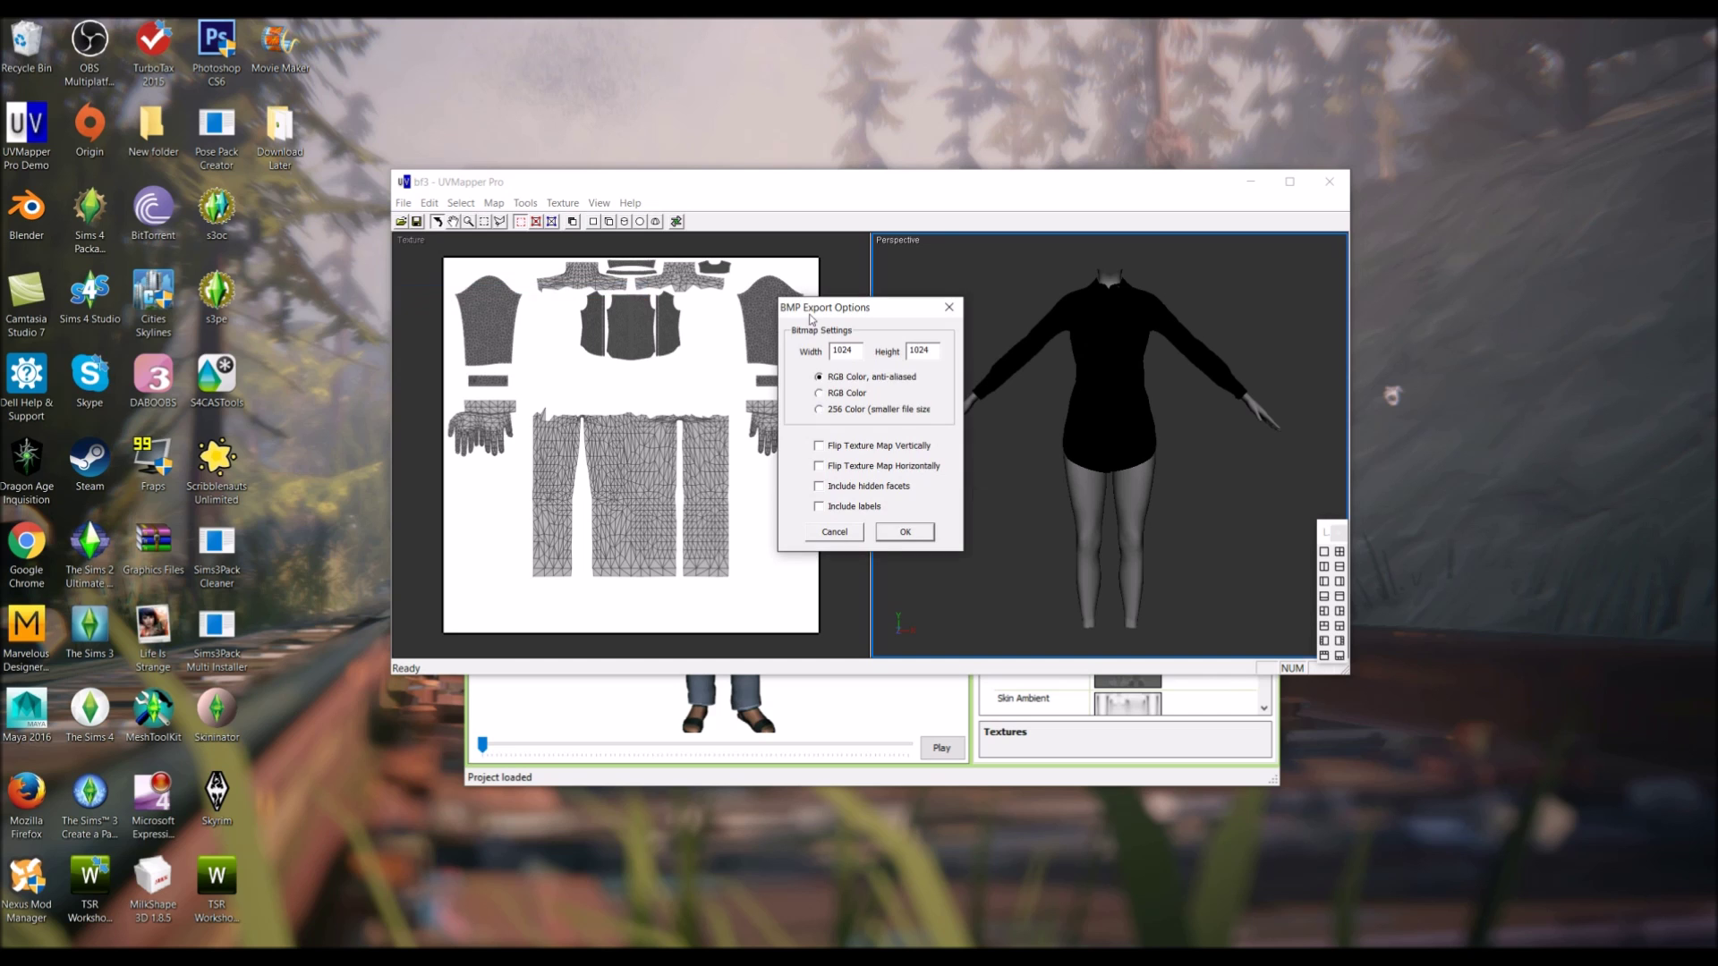
pyautogui.click(893, 534)
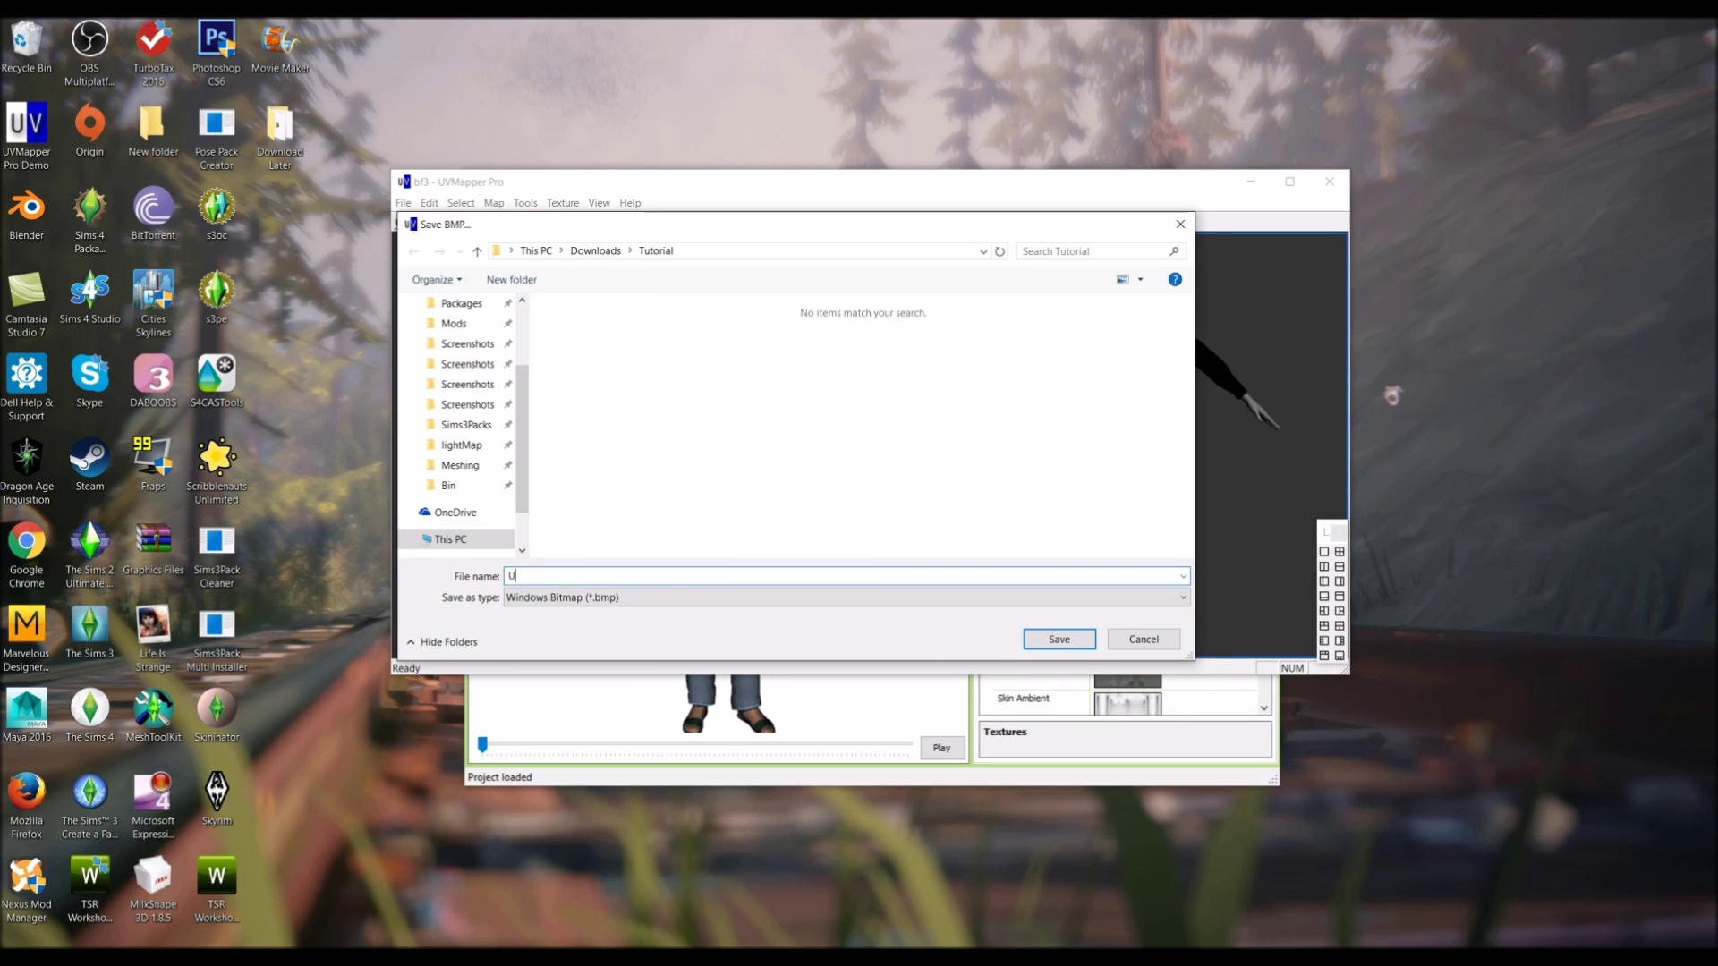
pyautogui.press('Return')
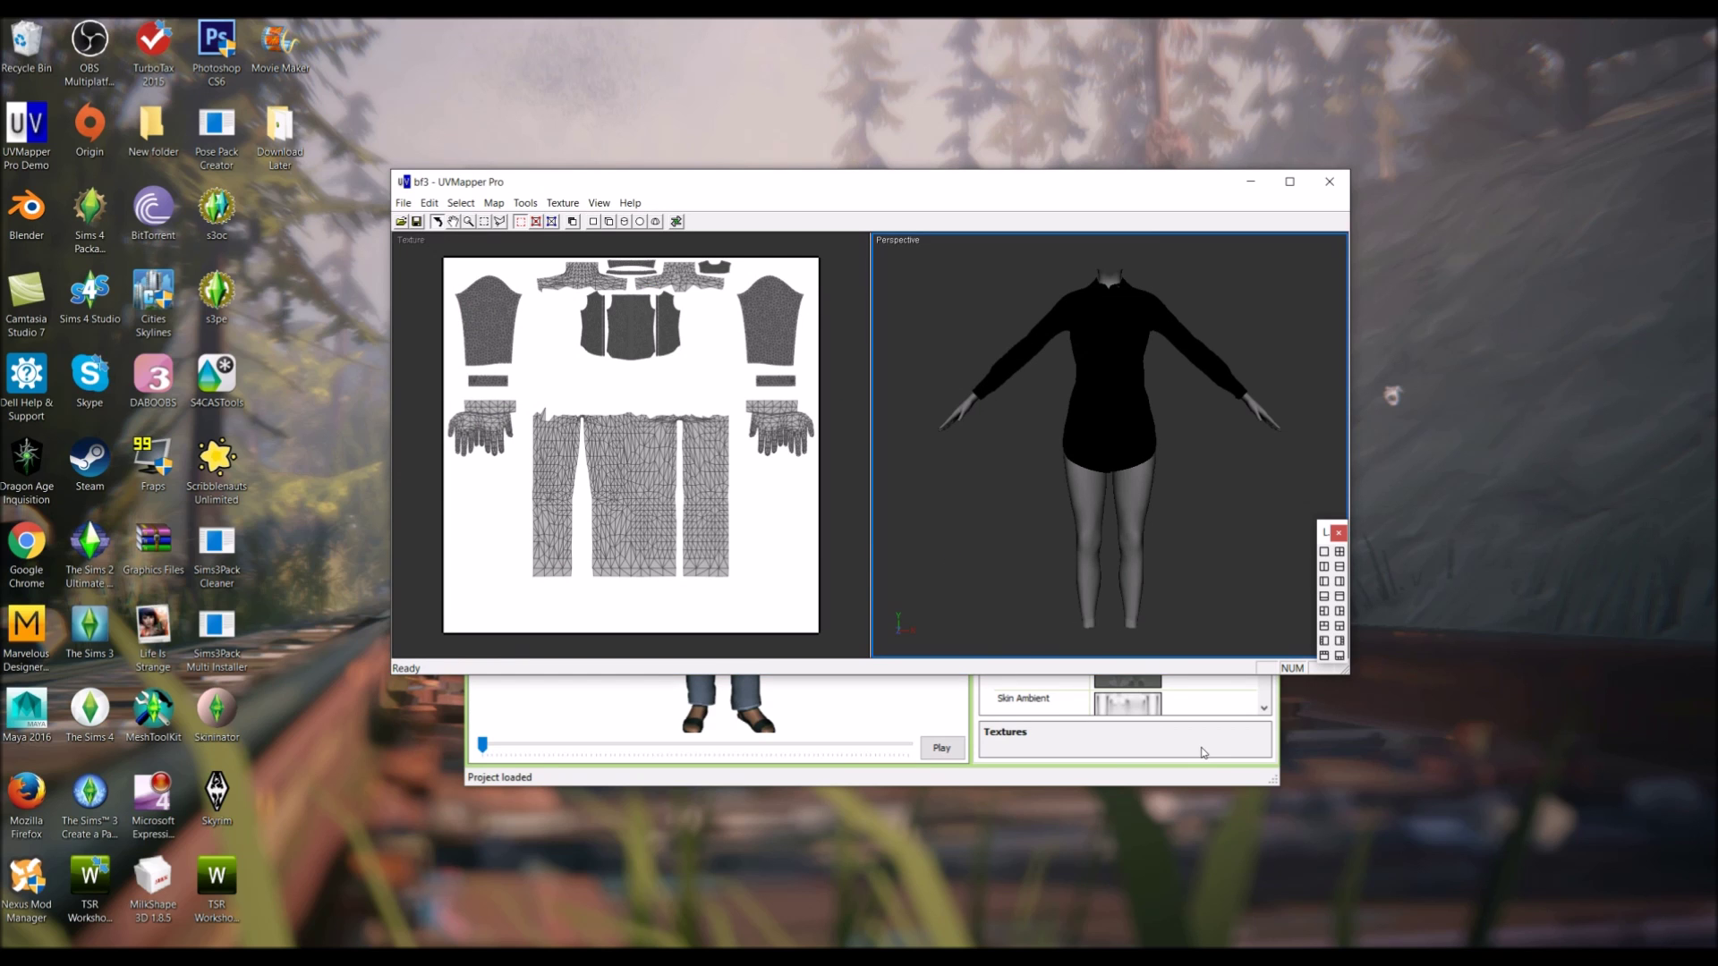
# Step: Close UVMapper Pro and open the lightMap folder in File Explorer
pyautogui.click(1331, 182)
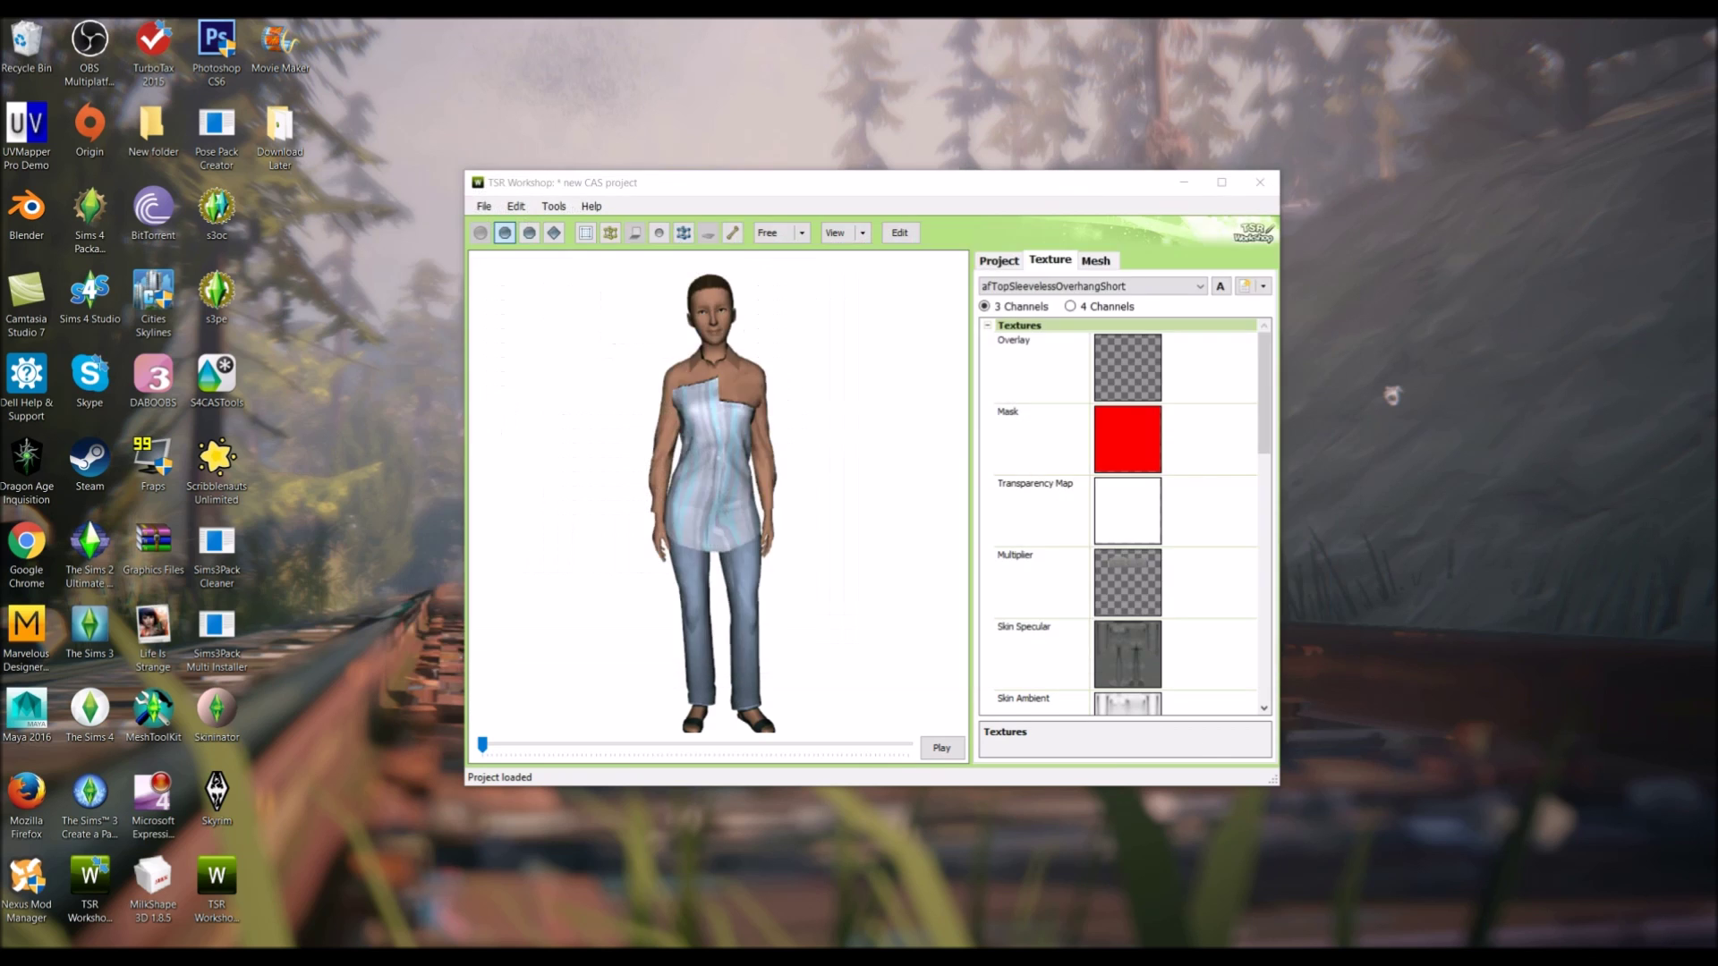
pyautogui.hotkey('alt', 'Tab')
pyautogui.moveTo(708, 109); pyautogui.dragTo(752, 162)
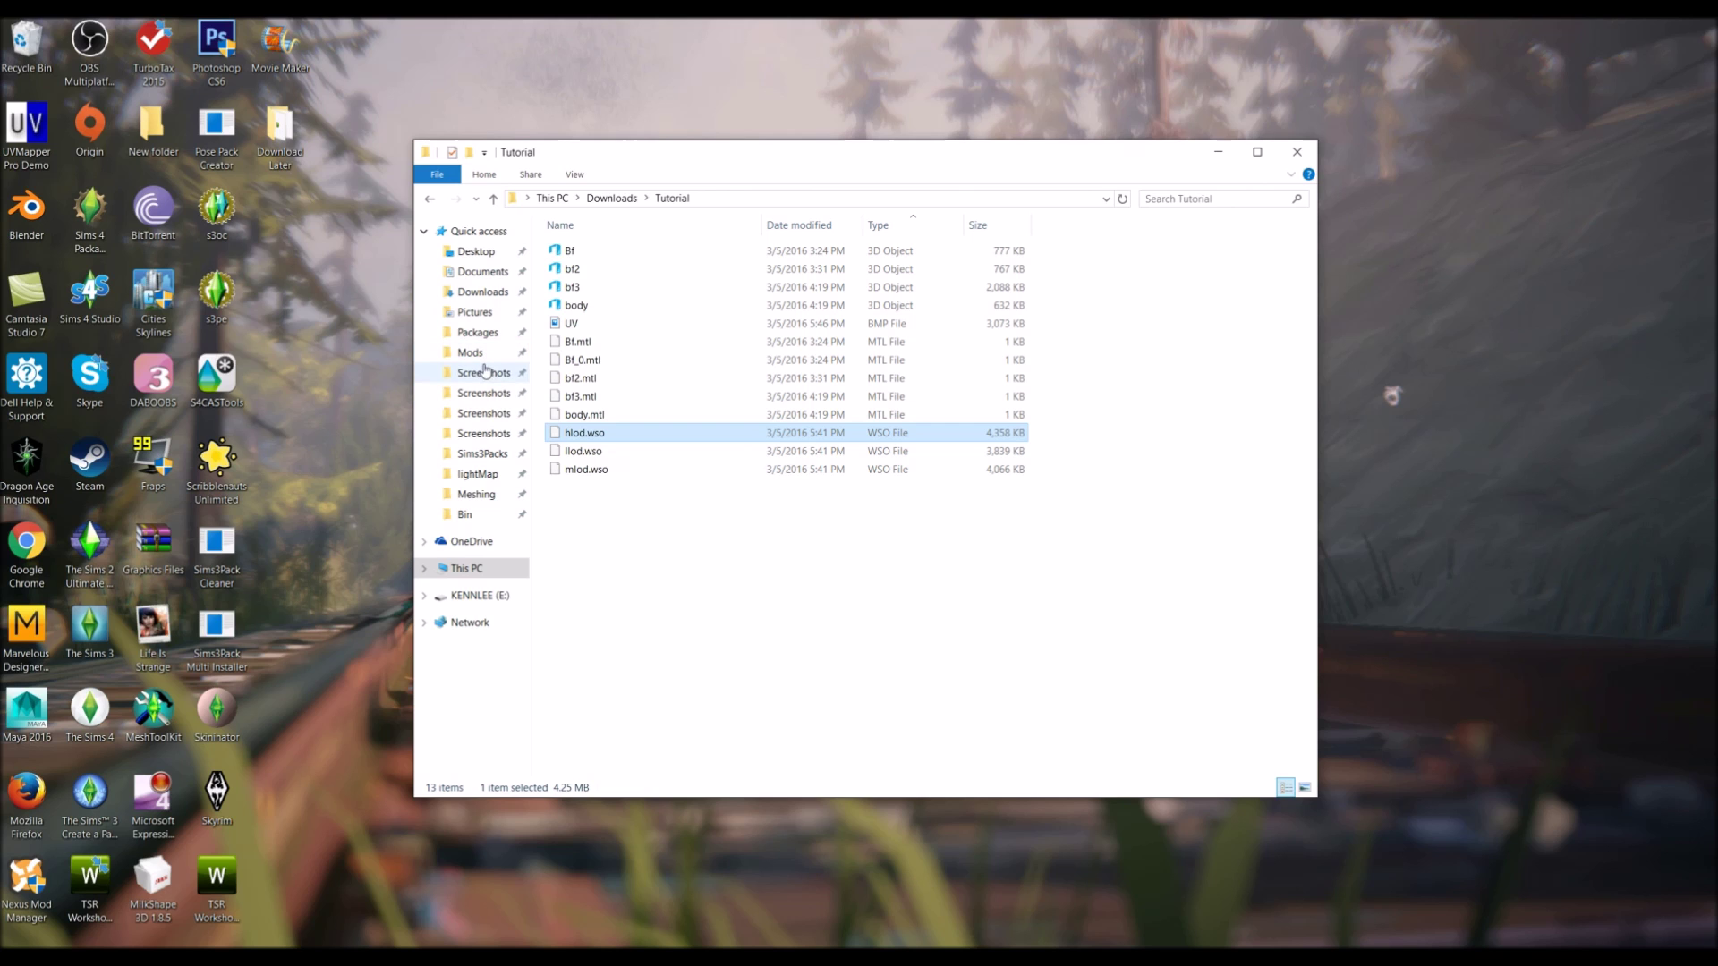
pyautogui.click(478, 474)
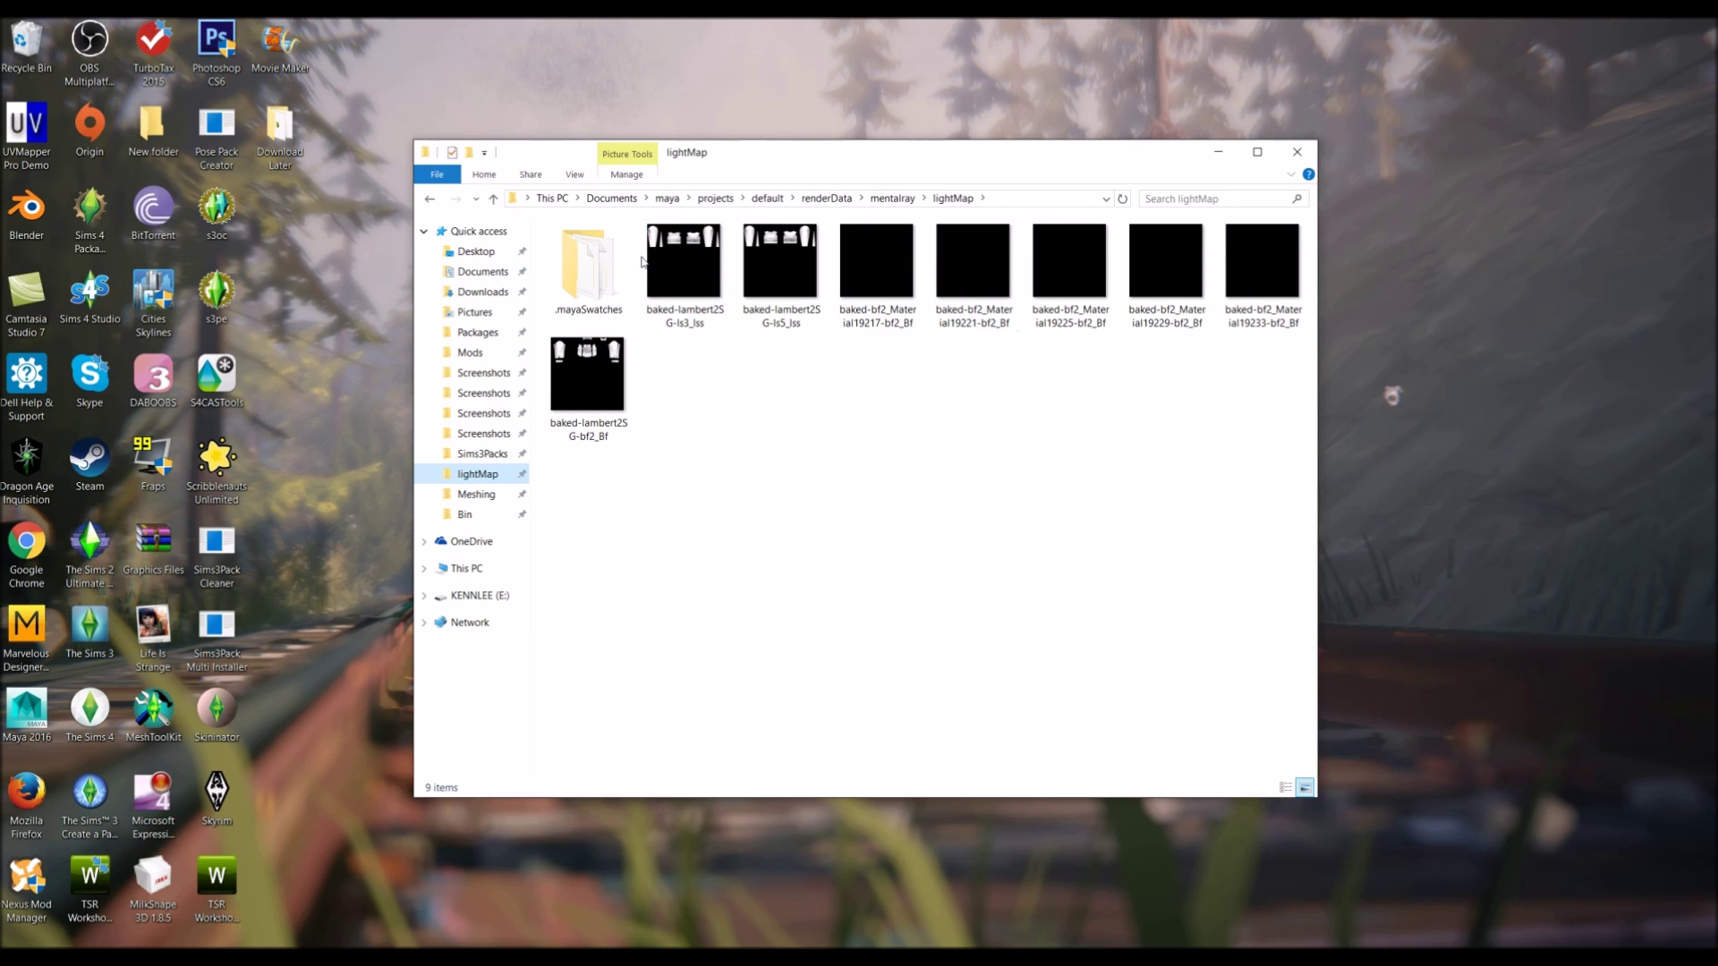
# Step: Drag the baked-lambert2SG-bf2_Bf JPG through Downloads into the Tutorial folder and open Tutorial
pyautogui.click(596, 423)
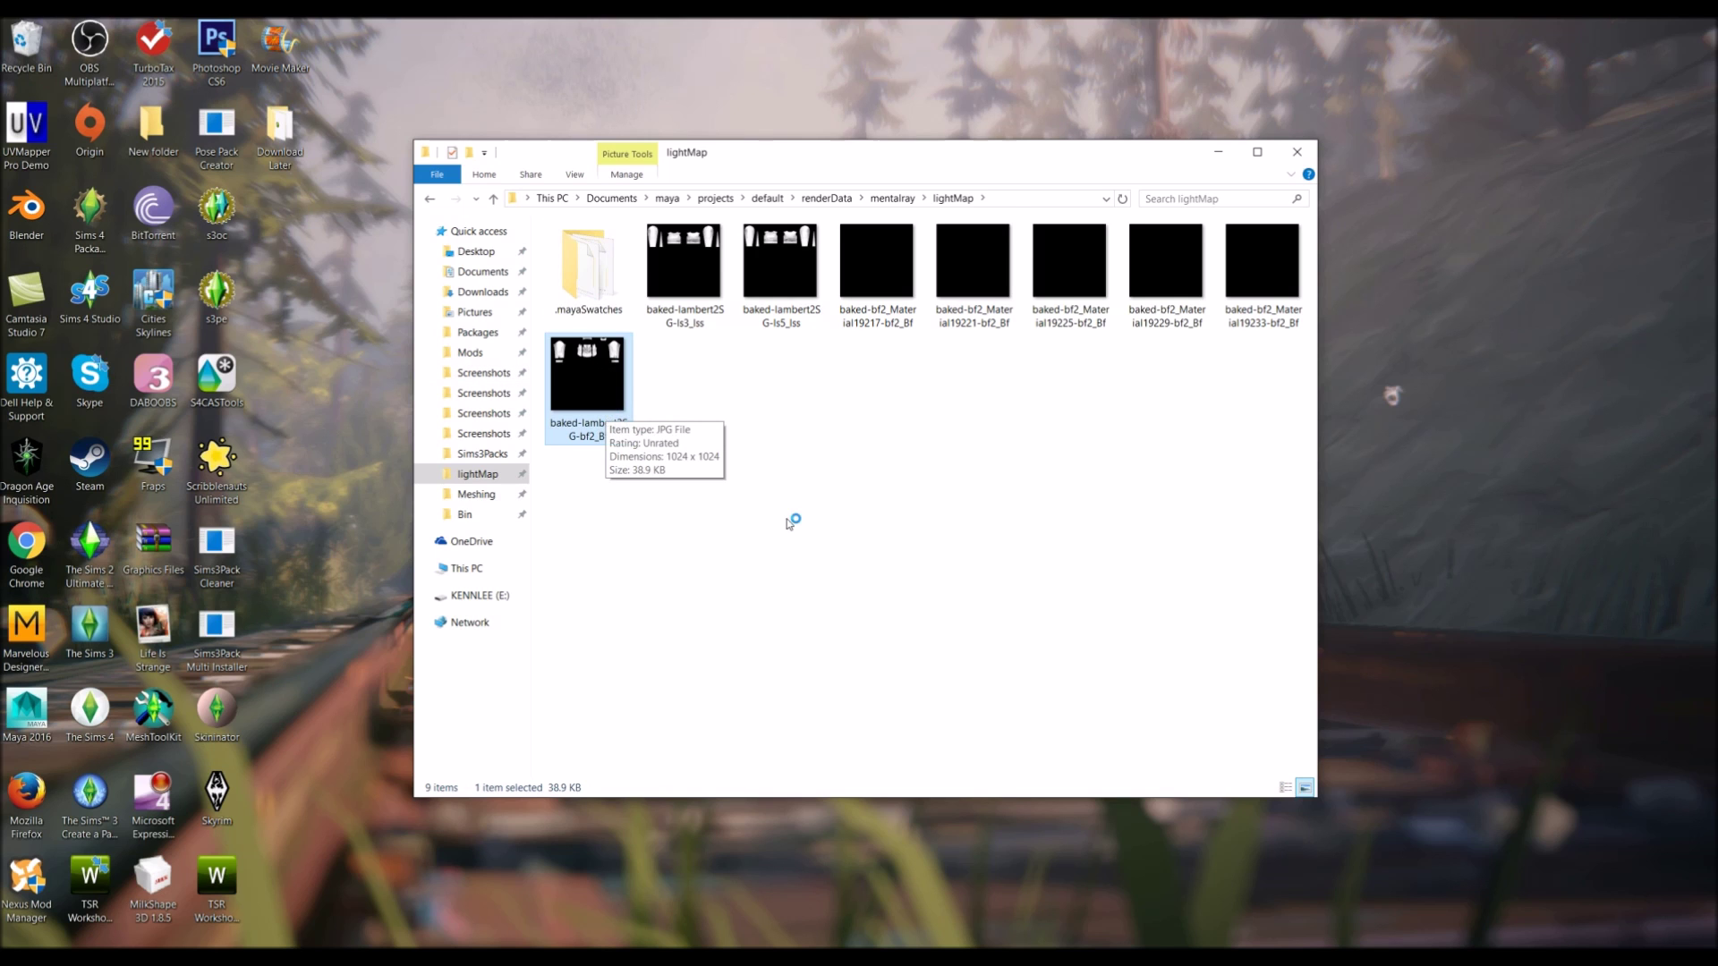
pyautogui.moveTo(587, 371); pyautogui.dragTo(481, 292)
pyautogui.click(482, 292)
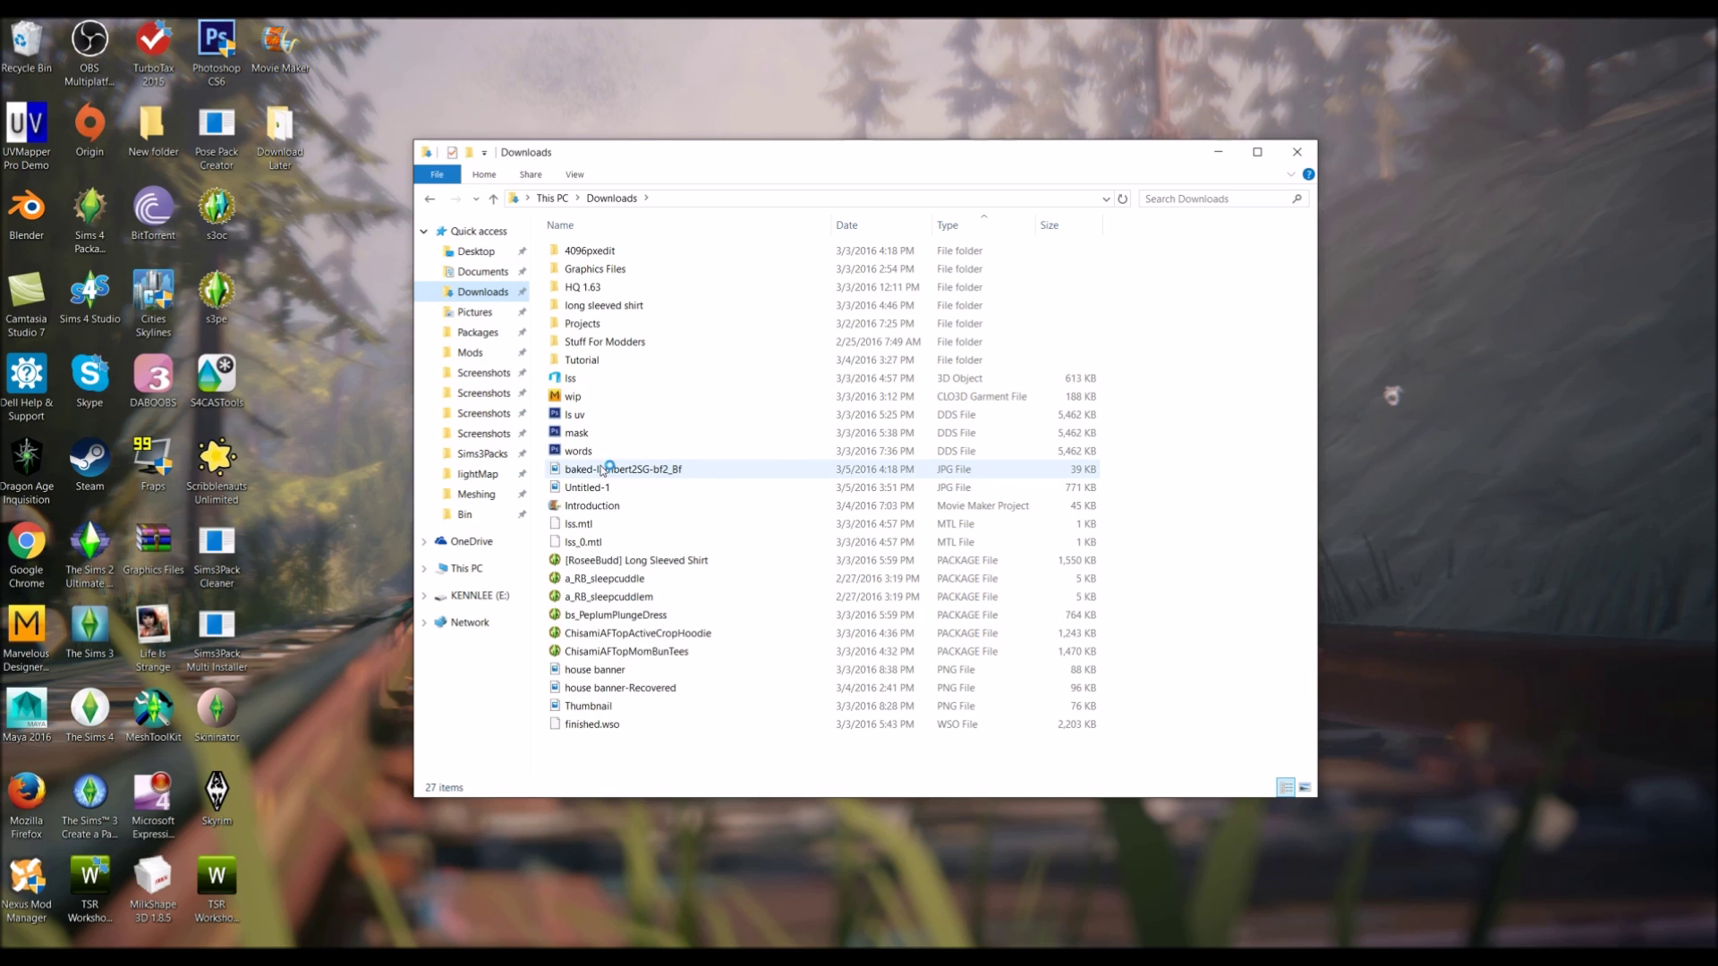
pyautogui.moveTo(603, 470); pyautogui.dragTo(587, 366)
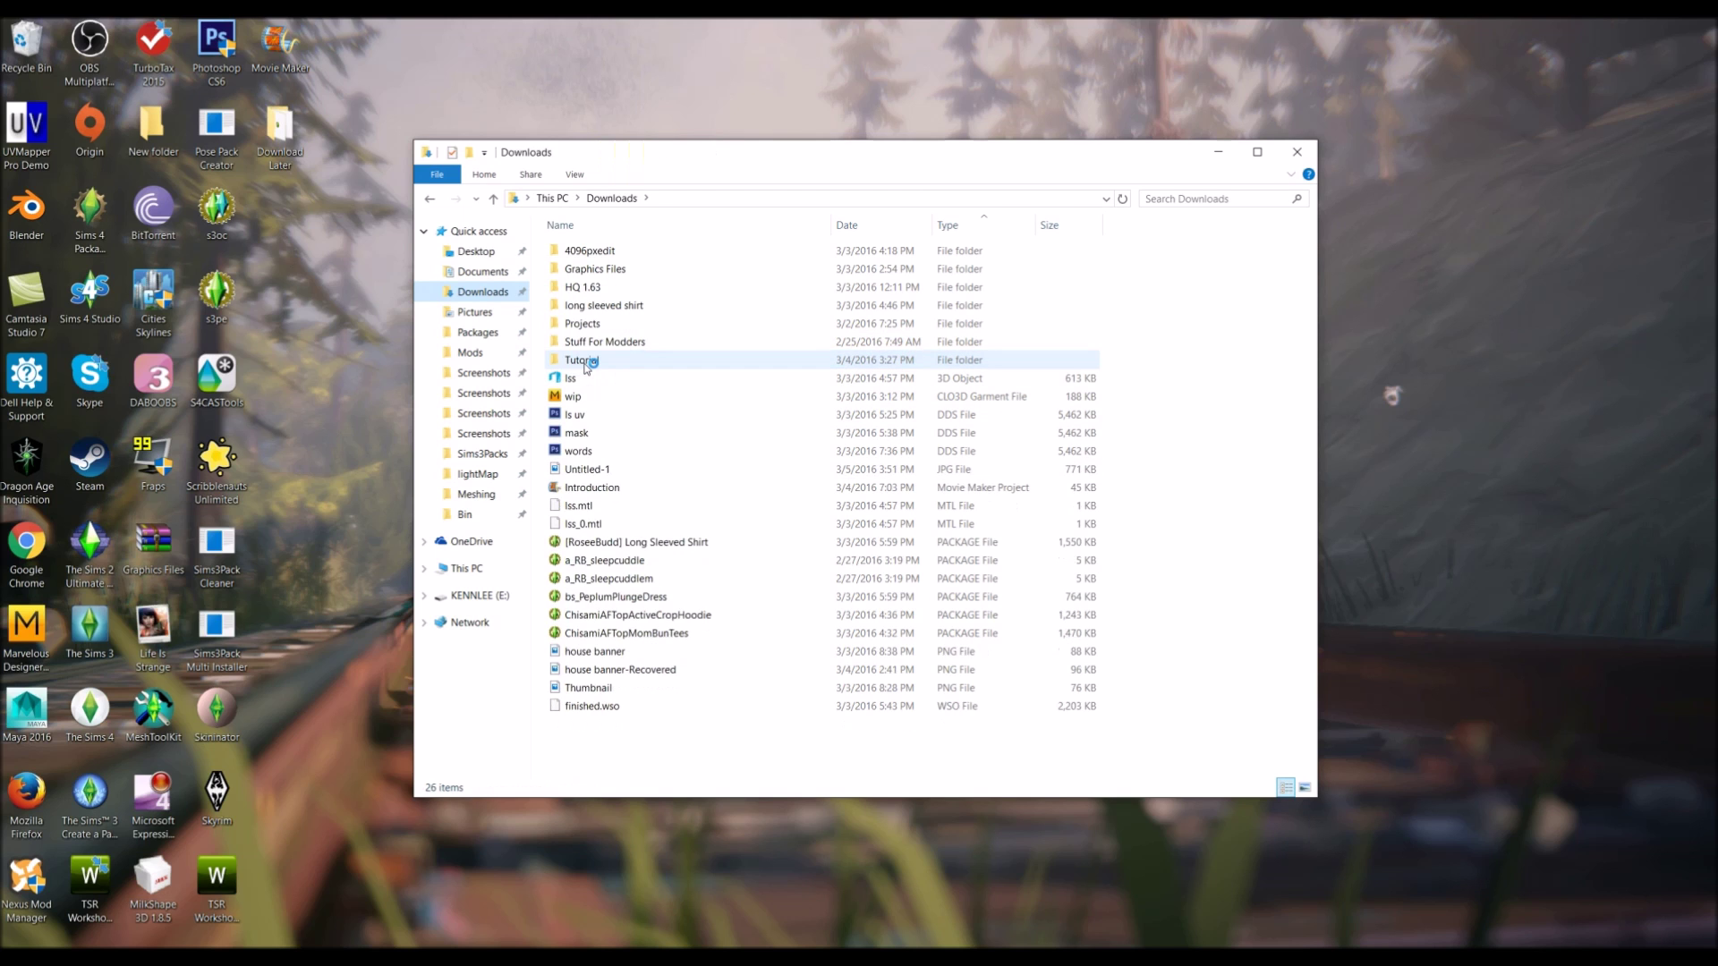
pyautogui.doubleClick(587, 361)
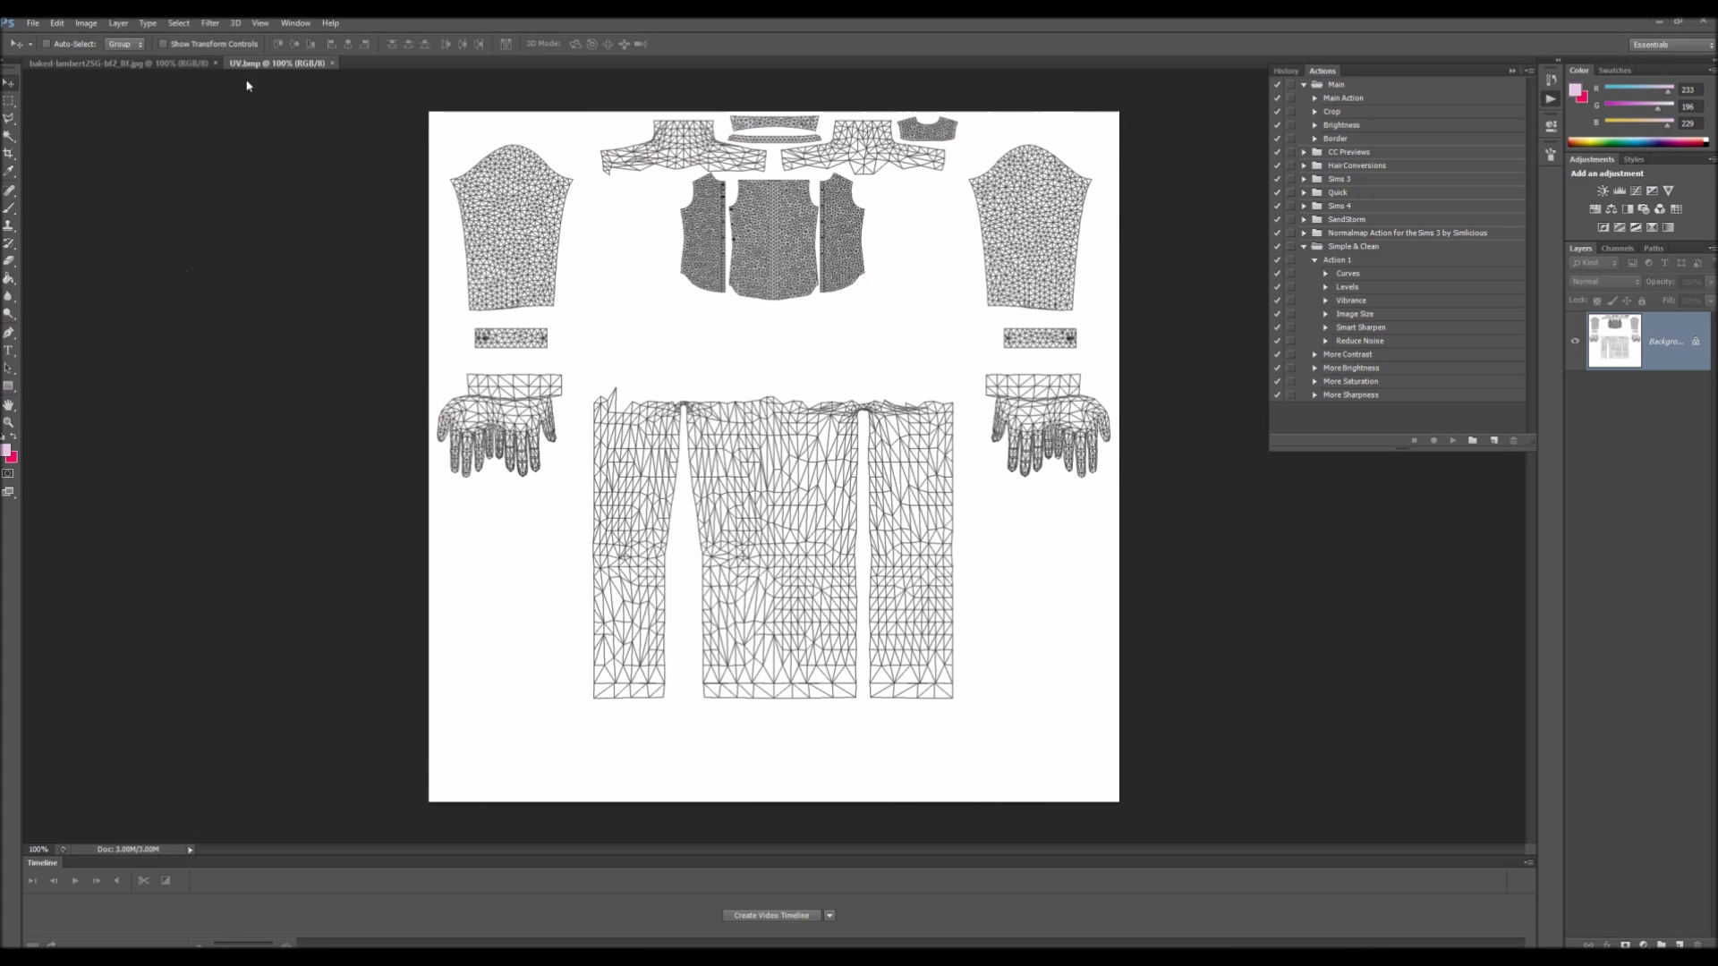
# Step: Zoom in to 200% on the baked lightmap JPG, zoom back out, then close it
pyautogui.click(182, 64)
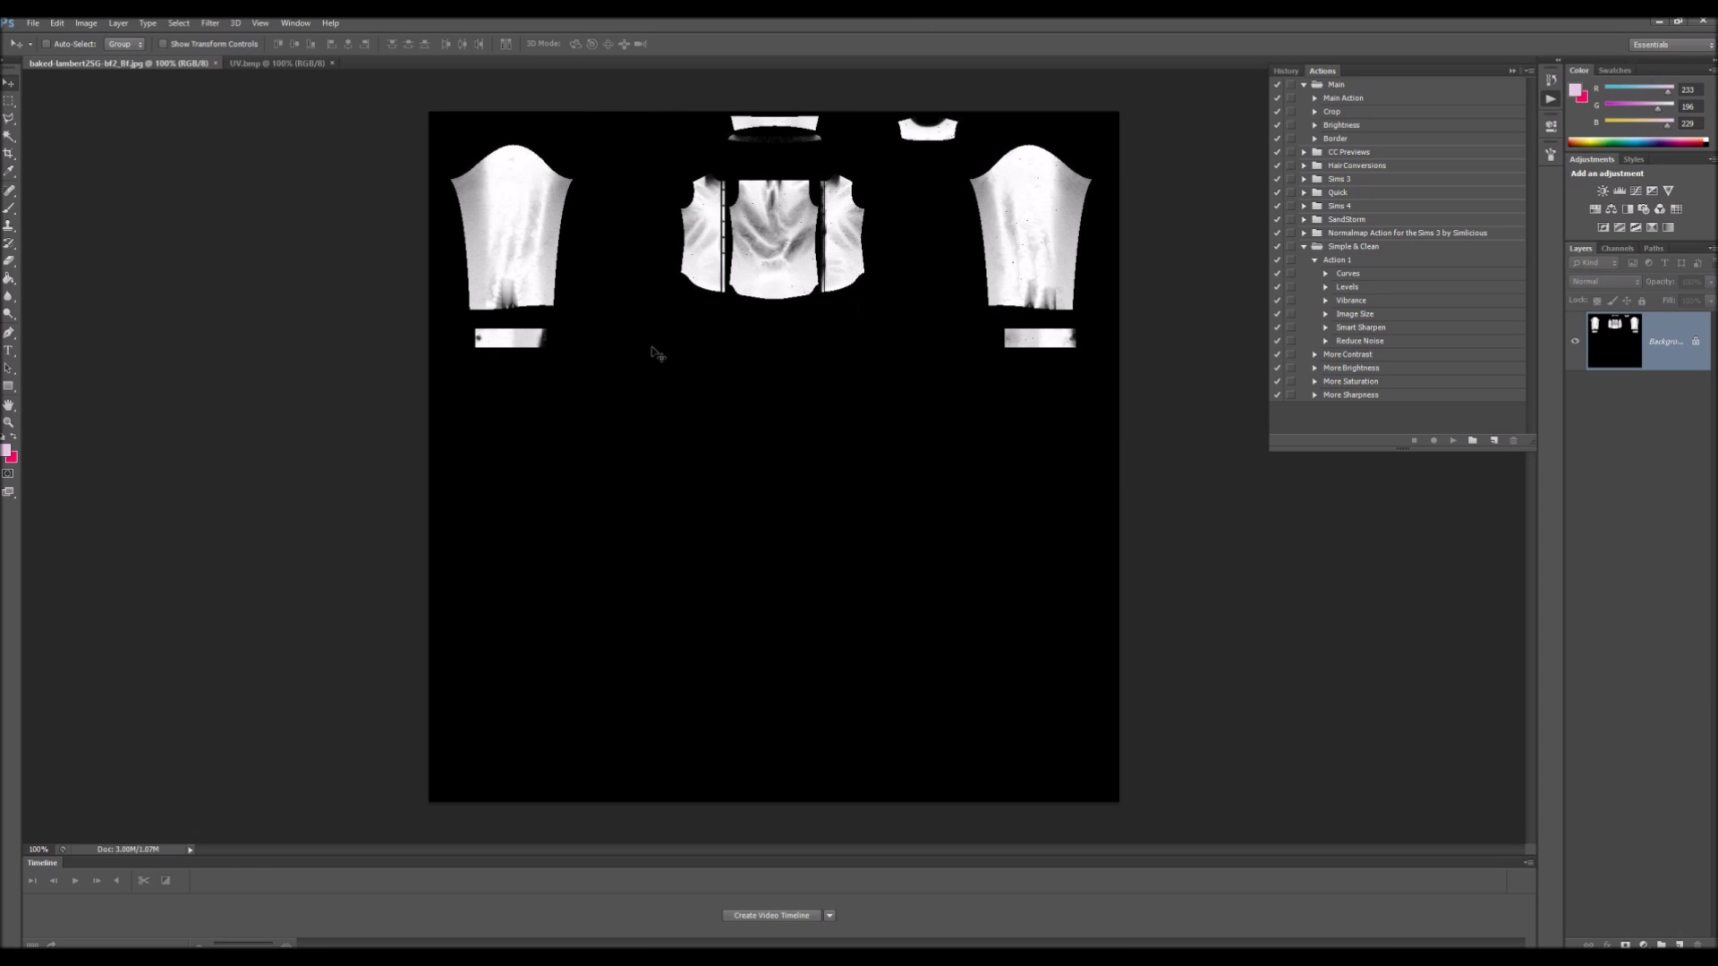
pyautogui.click(9, 423)
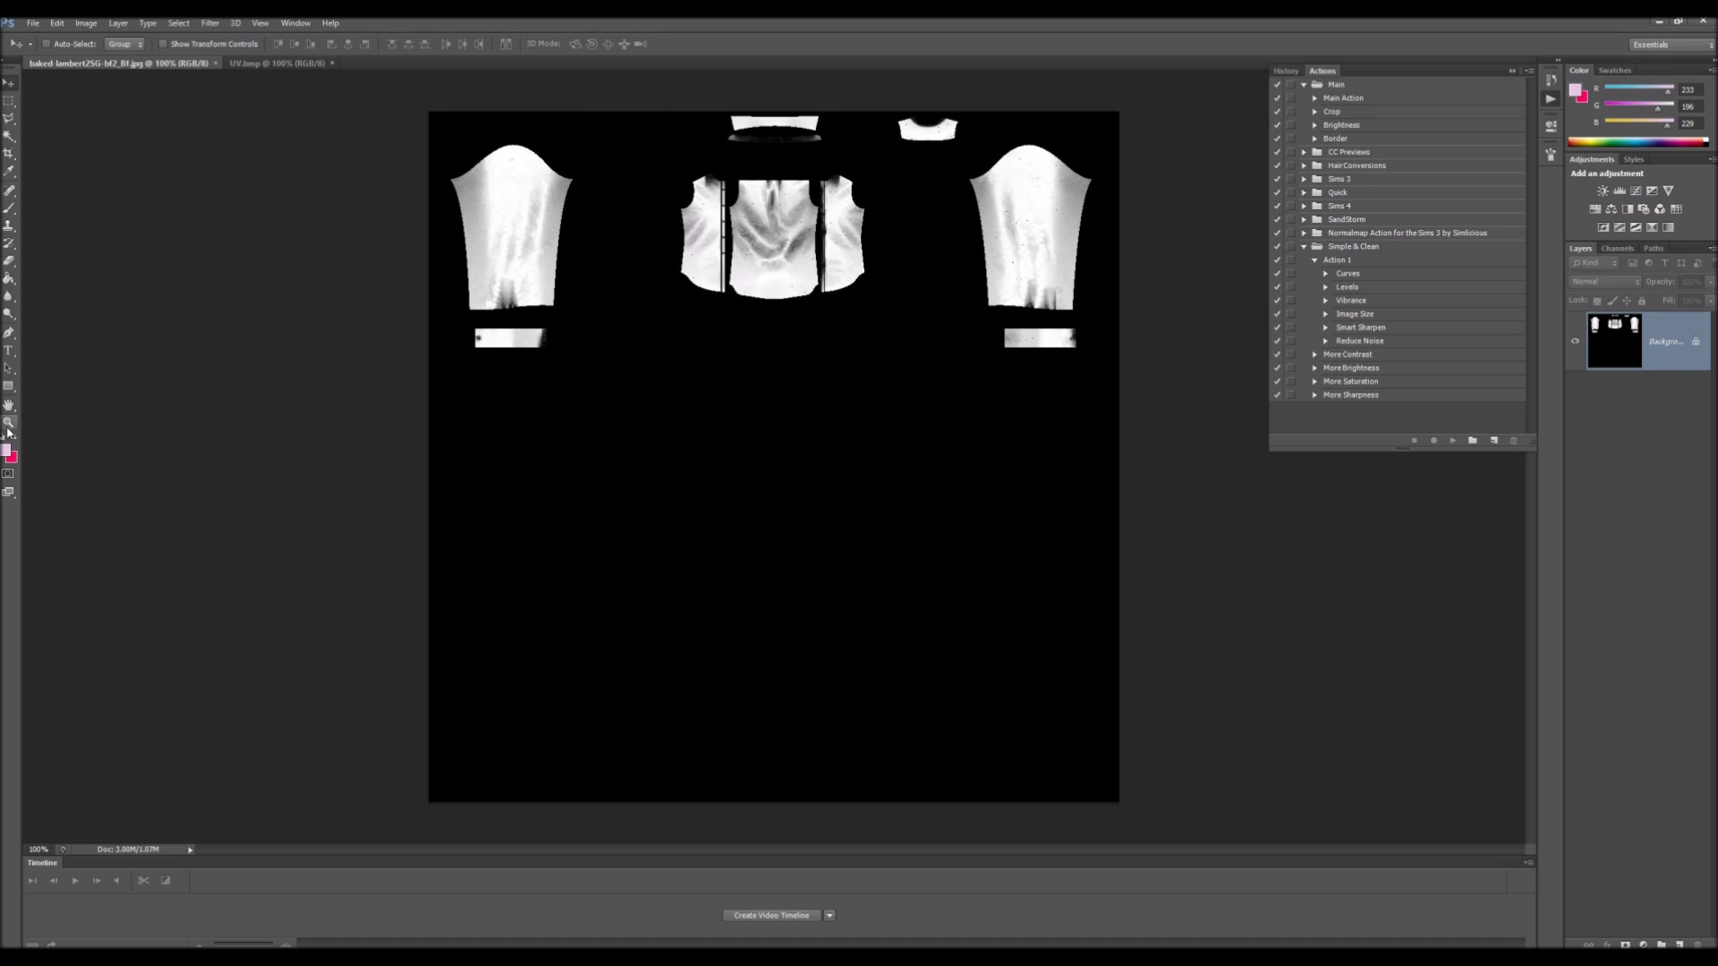
pyautogui.click(853, 311)
pyautogui.scroll(5, 815, 253)
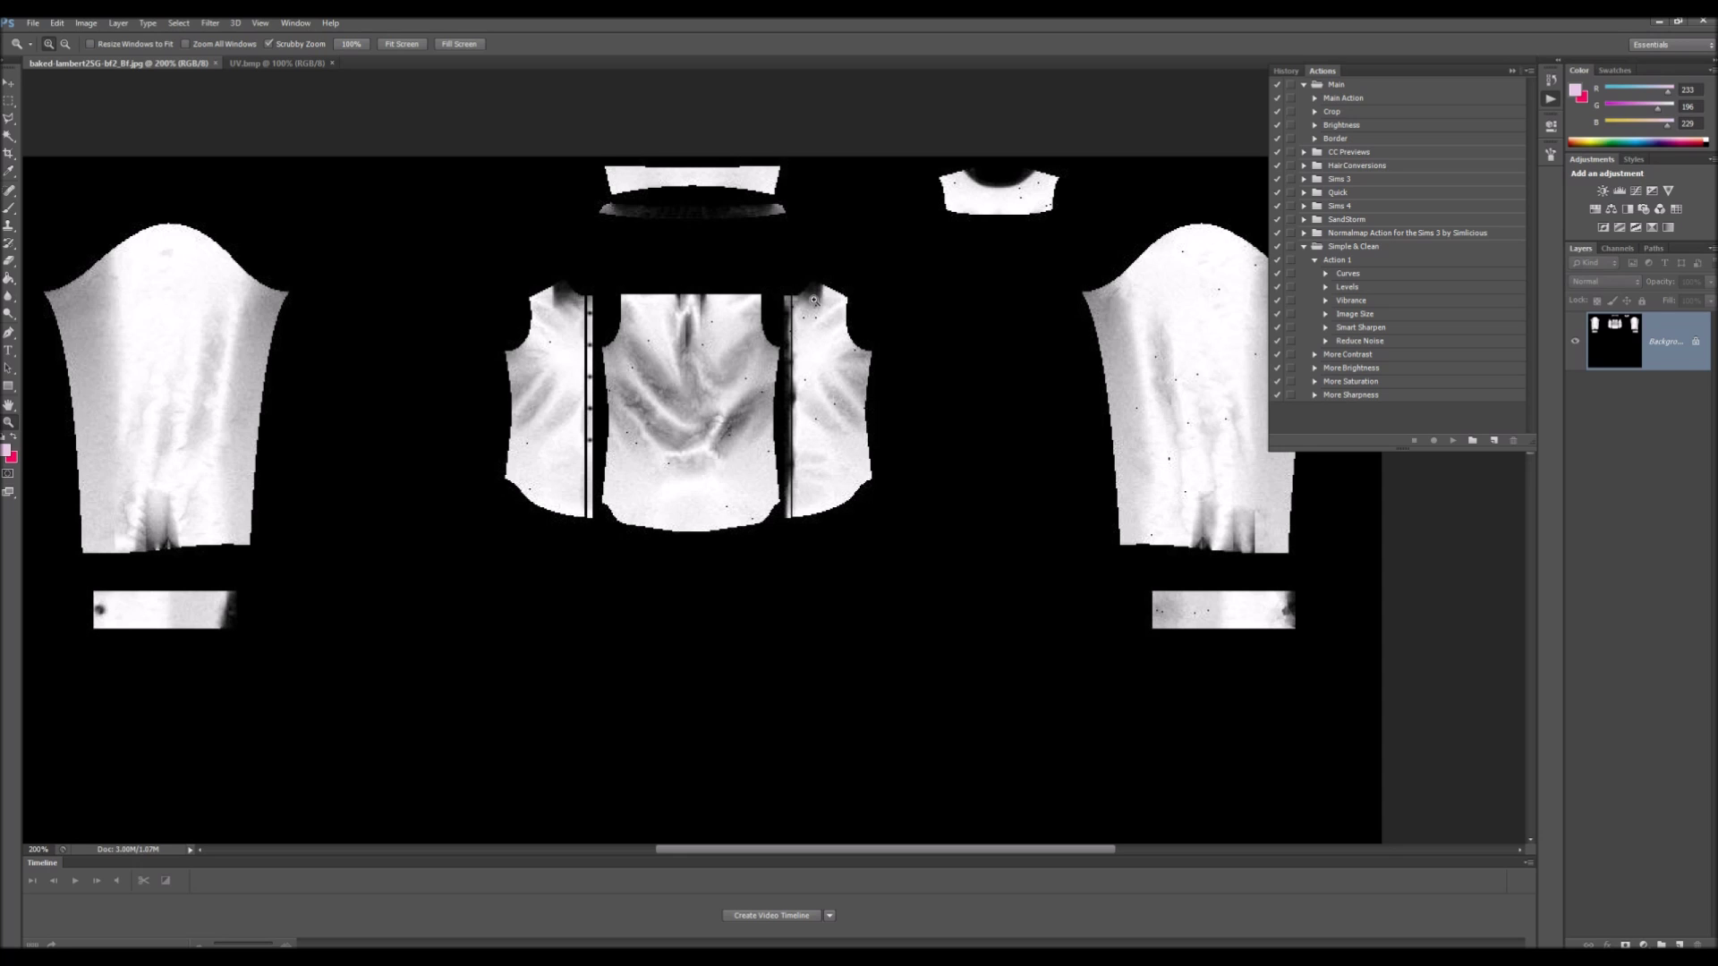
pyautogui.scroll(-1, 787, 304)
pyautogui.scroll(2, 805, 331)
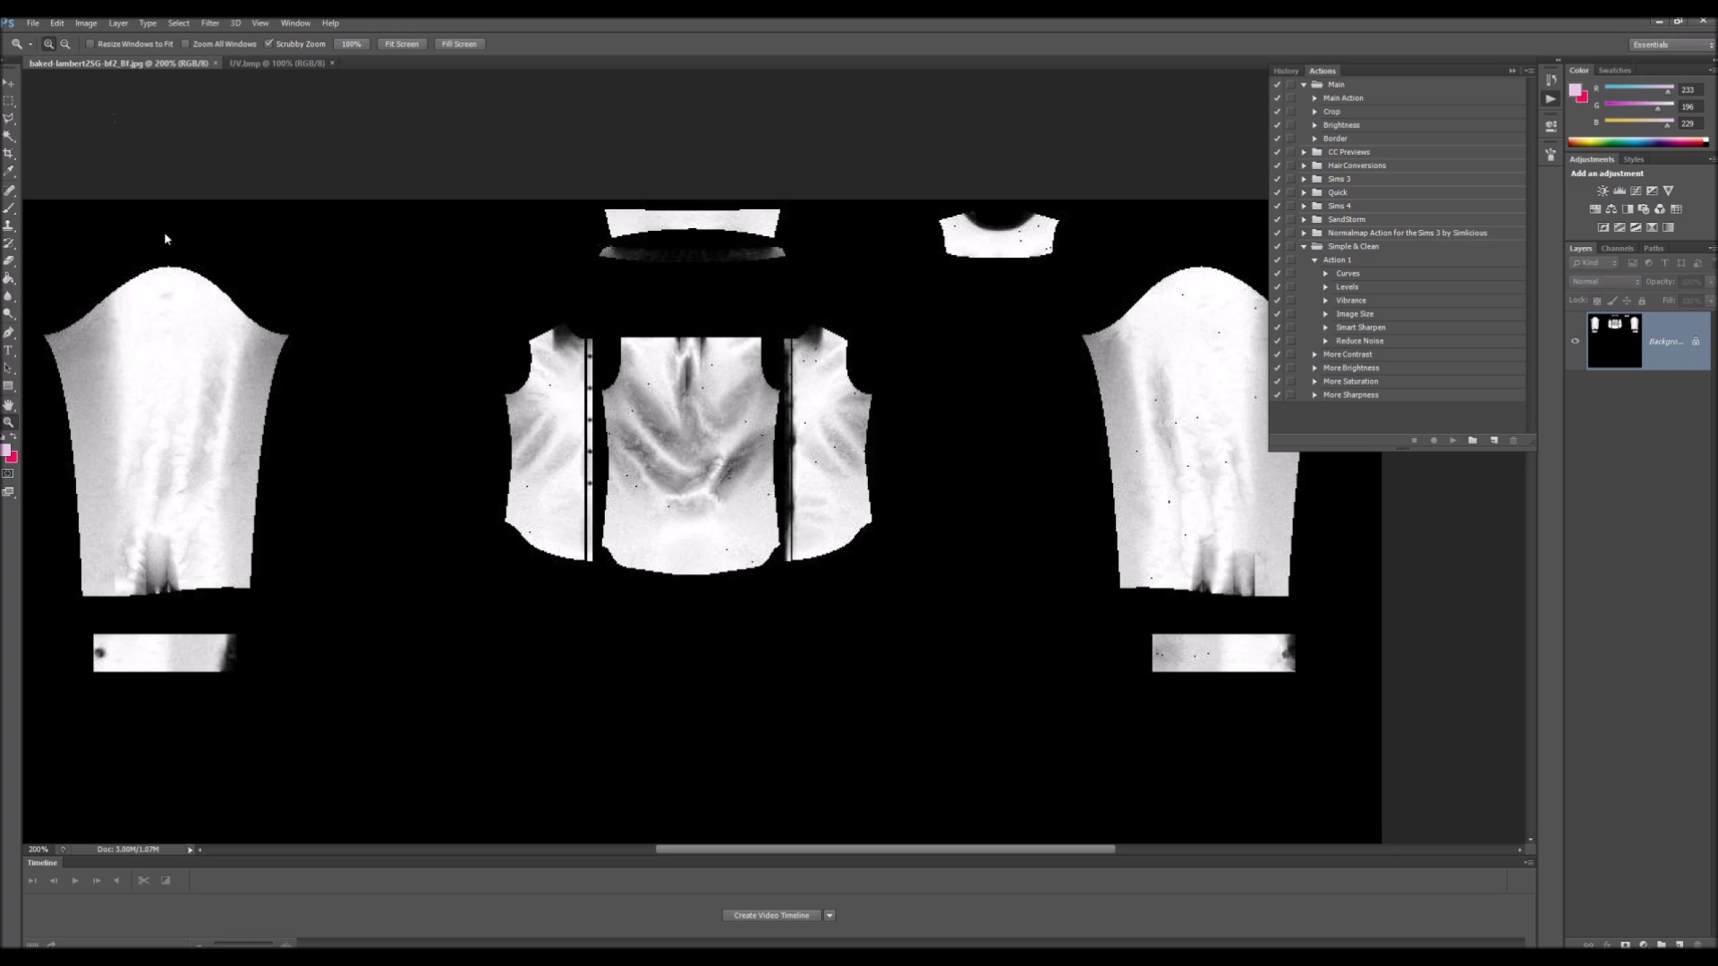
pyautogui.moveTo(164, 233); pyautogui.dragTo(185, 237)
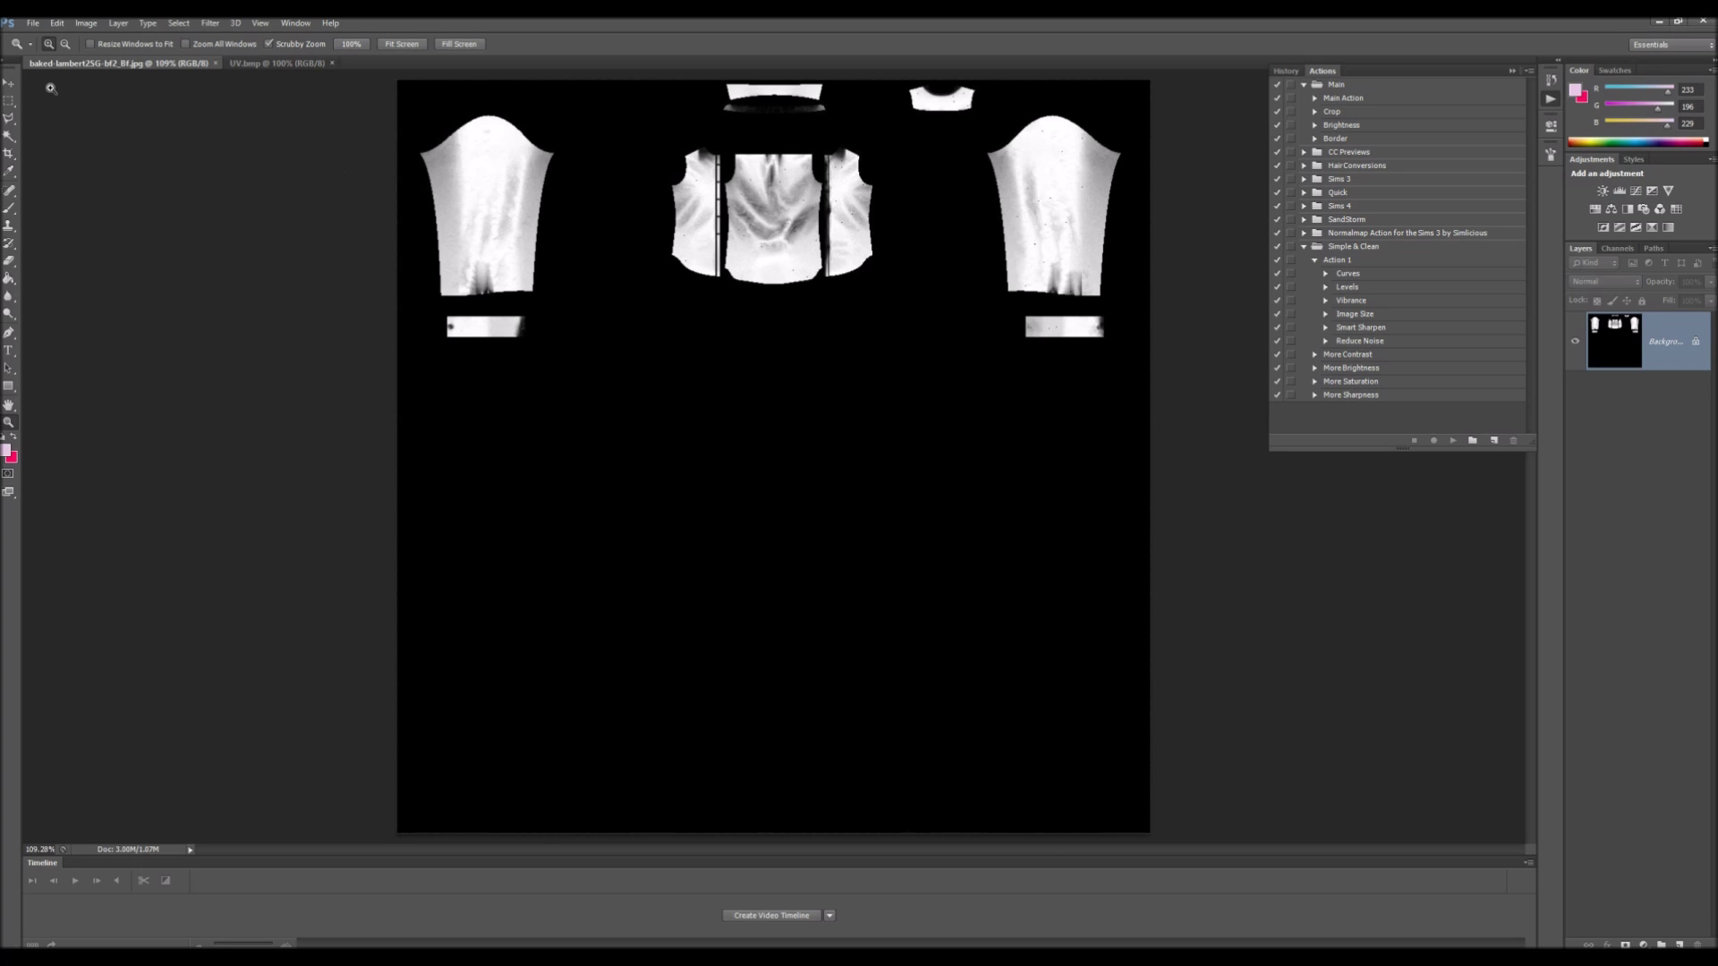
pyautogui.click(10, 82)
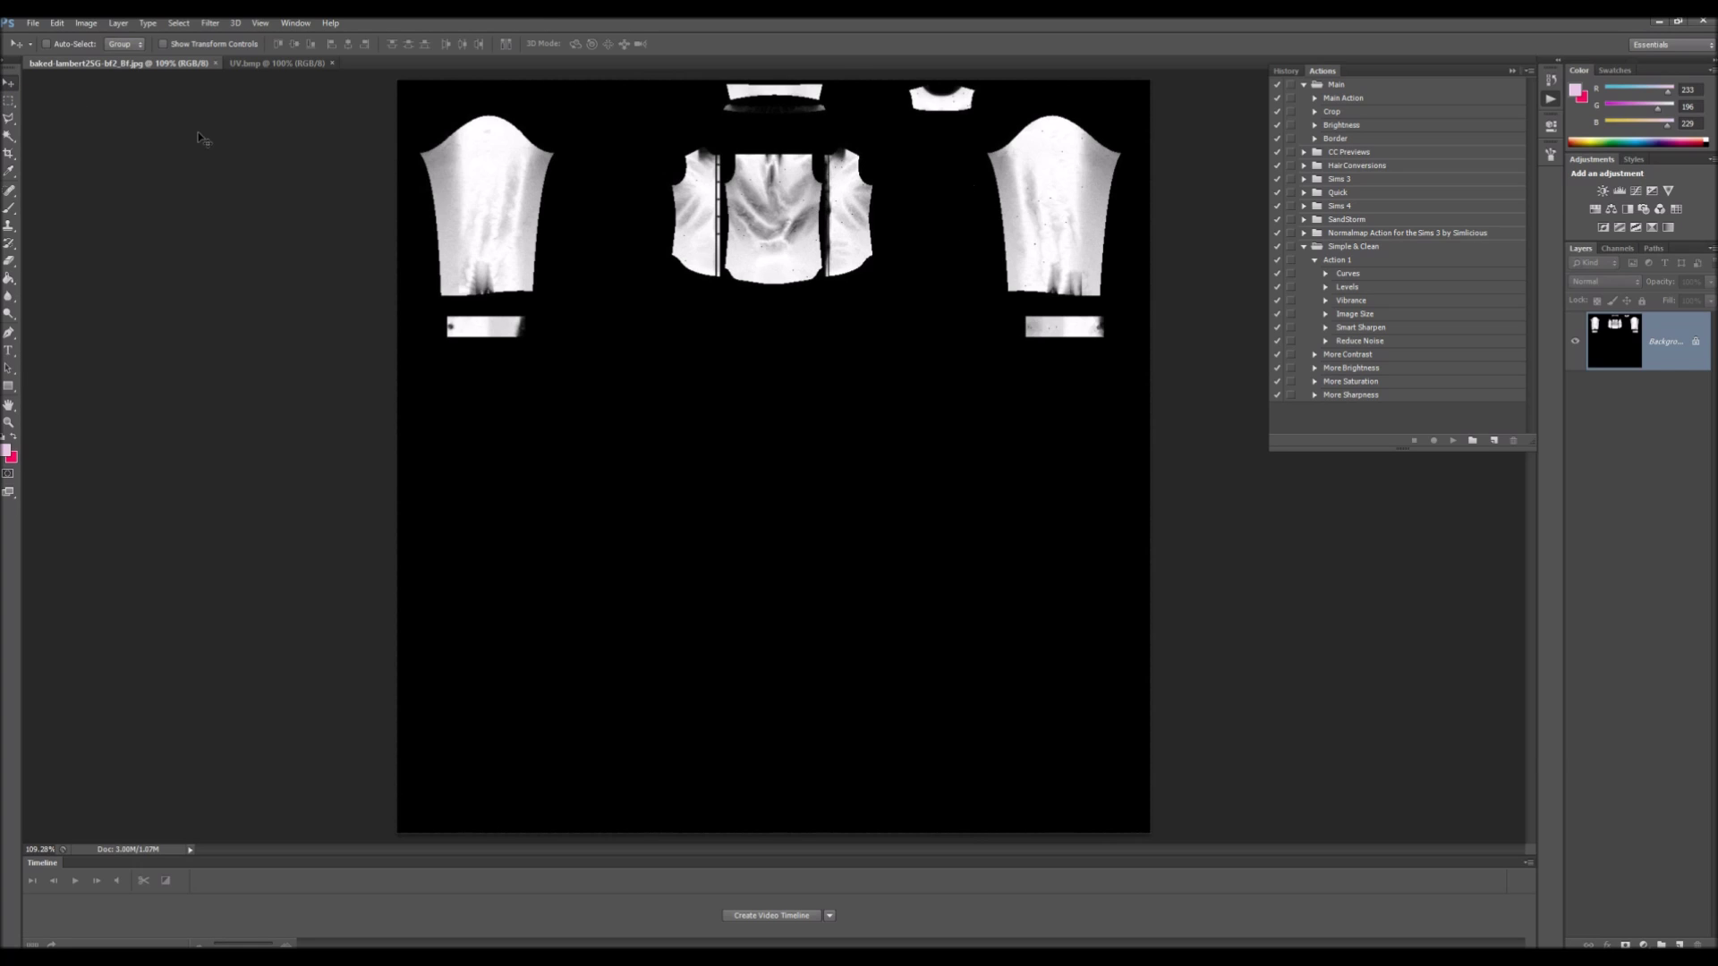
pyautogui.click(214, 66)
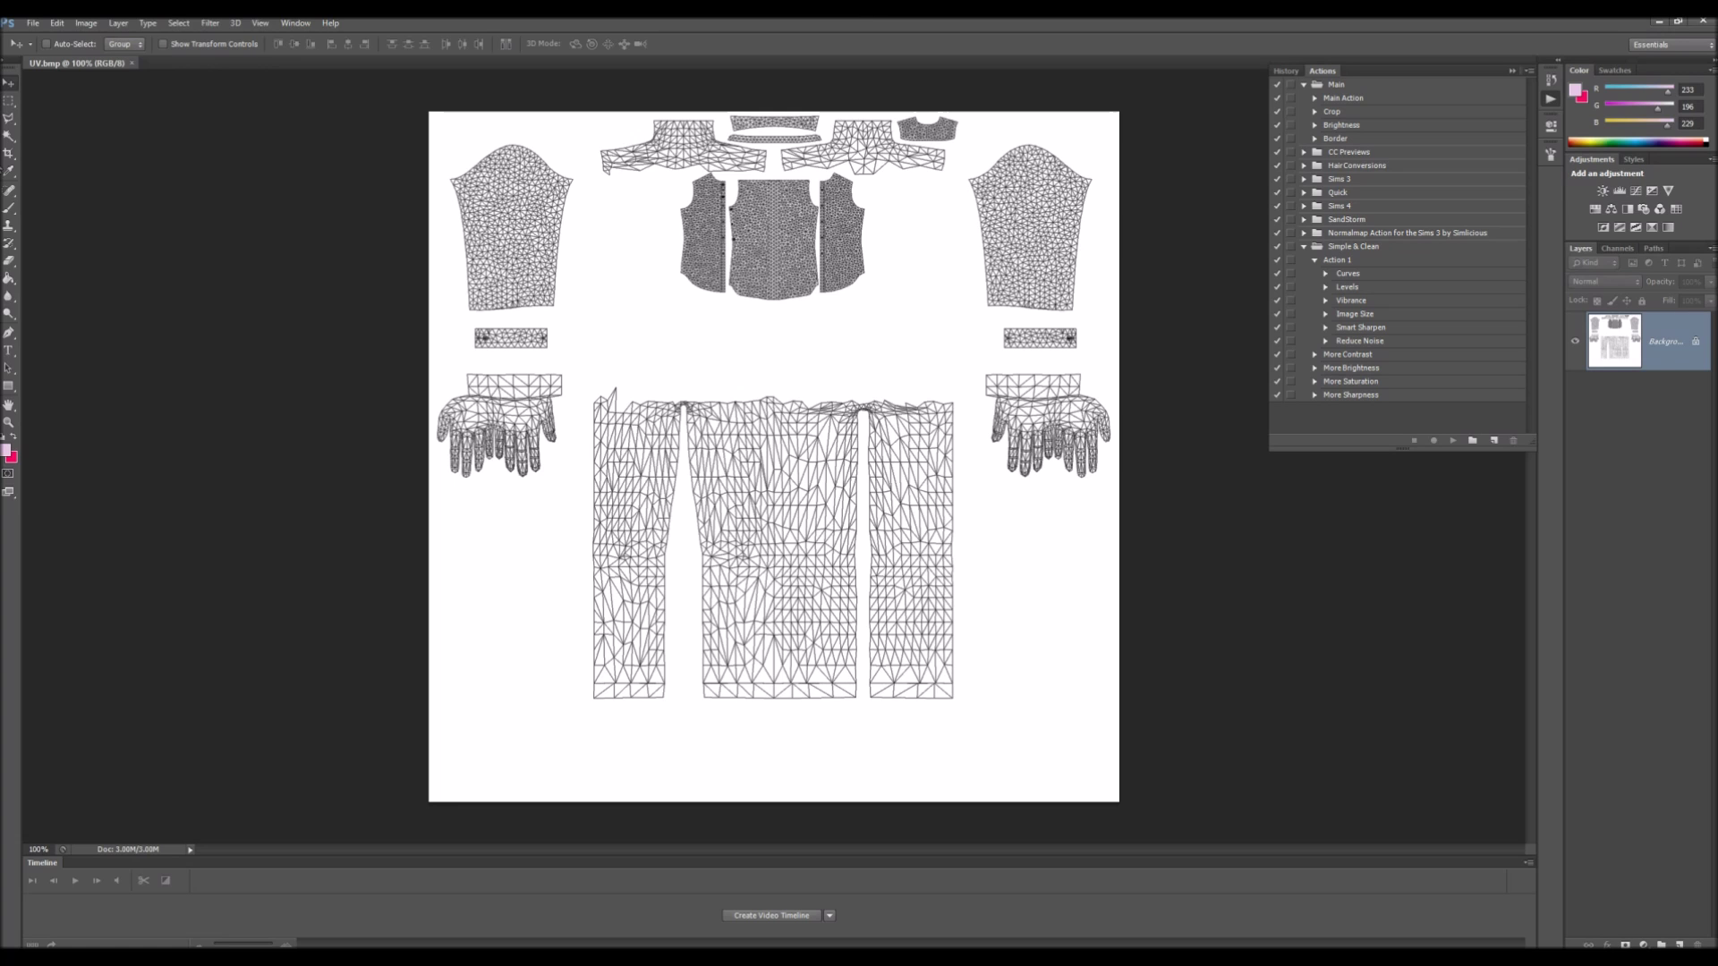
# Step: Magic-wand the white background, convert Background to Layer 0, and delete the white fill
pyautogui.rightClick(9, 136)
pyautogui.click(101, 142)
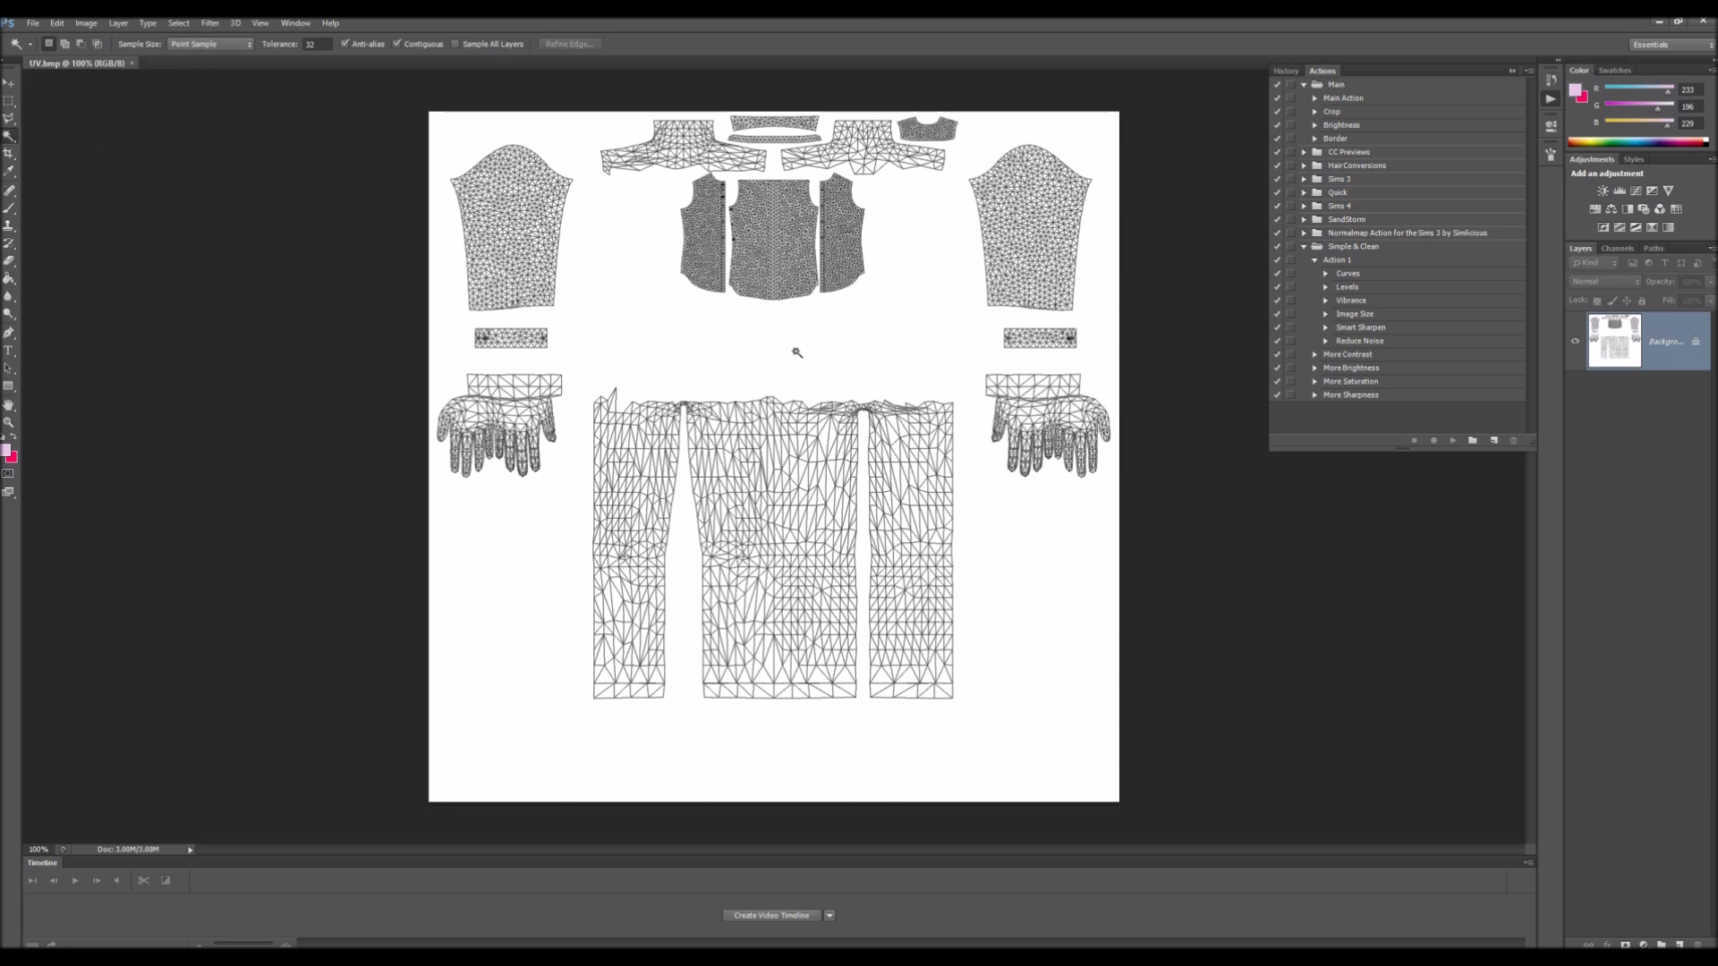
pyautogui.click(796, 352)
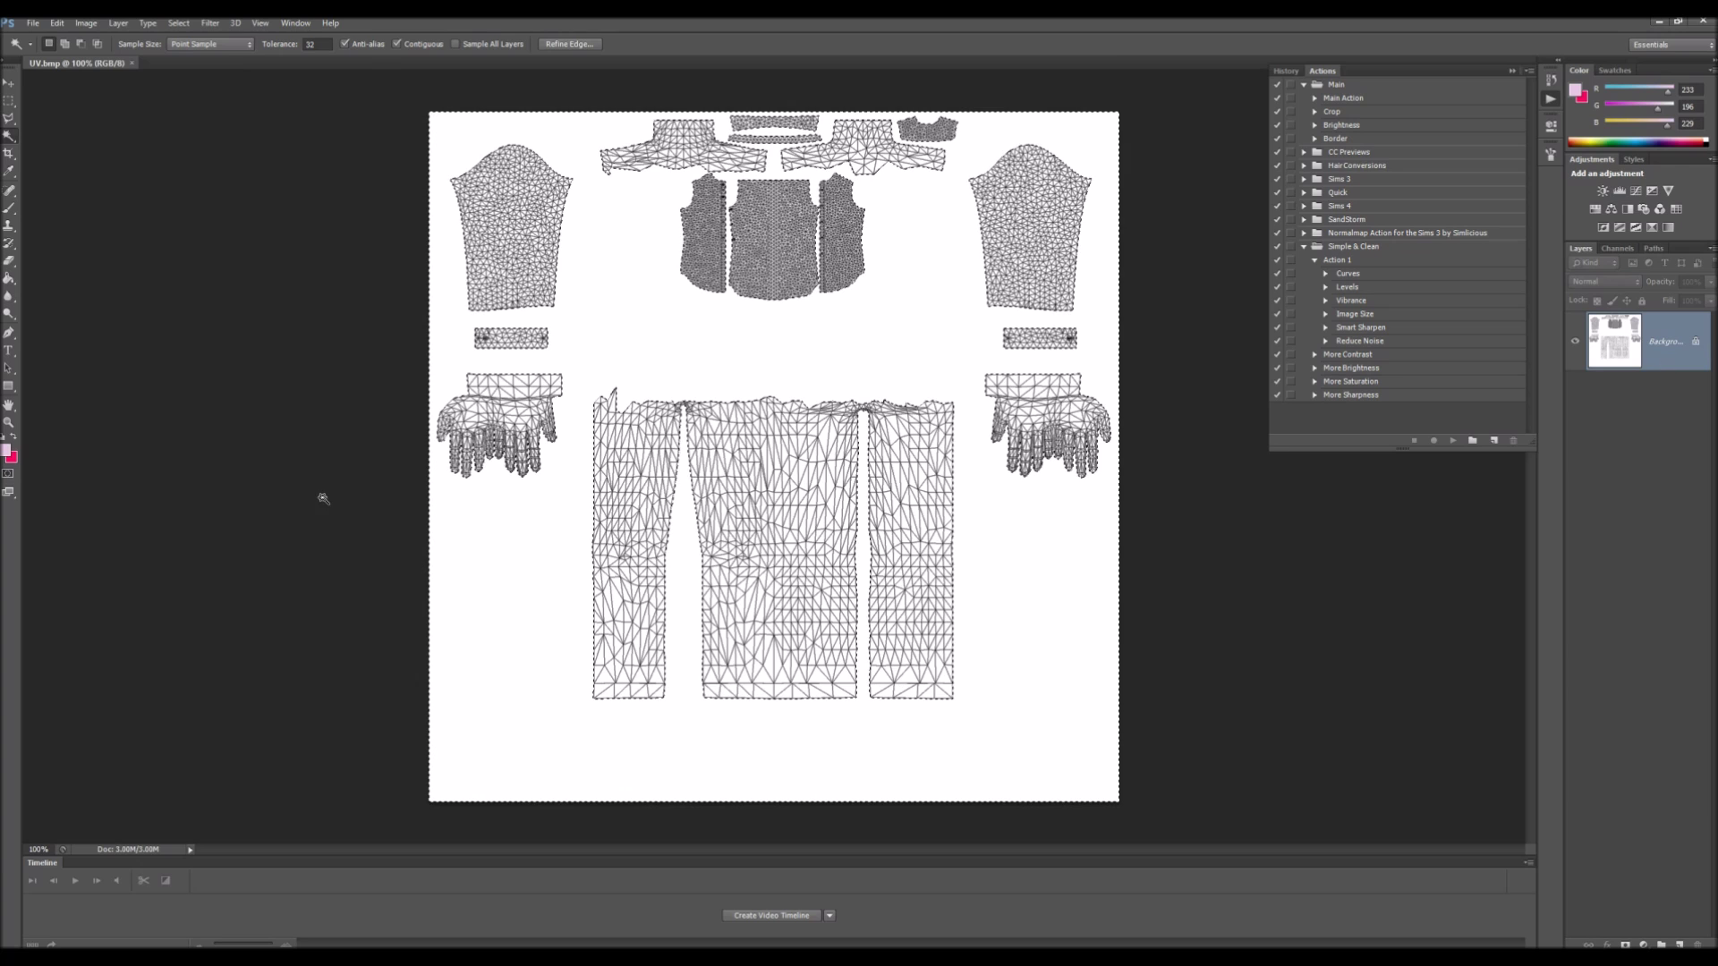
pyautogui.doubleClick(1628, 334)
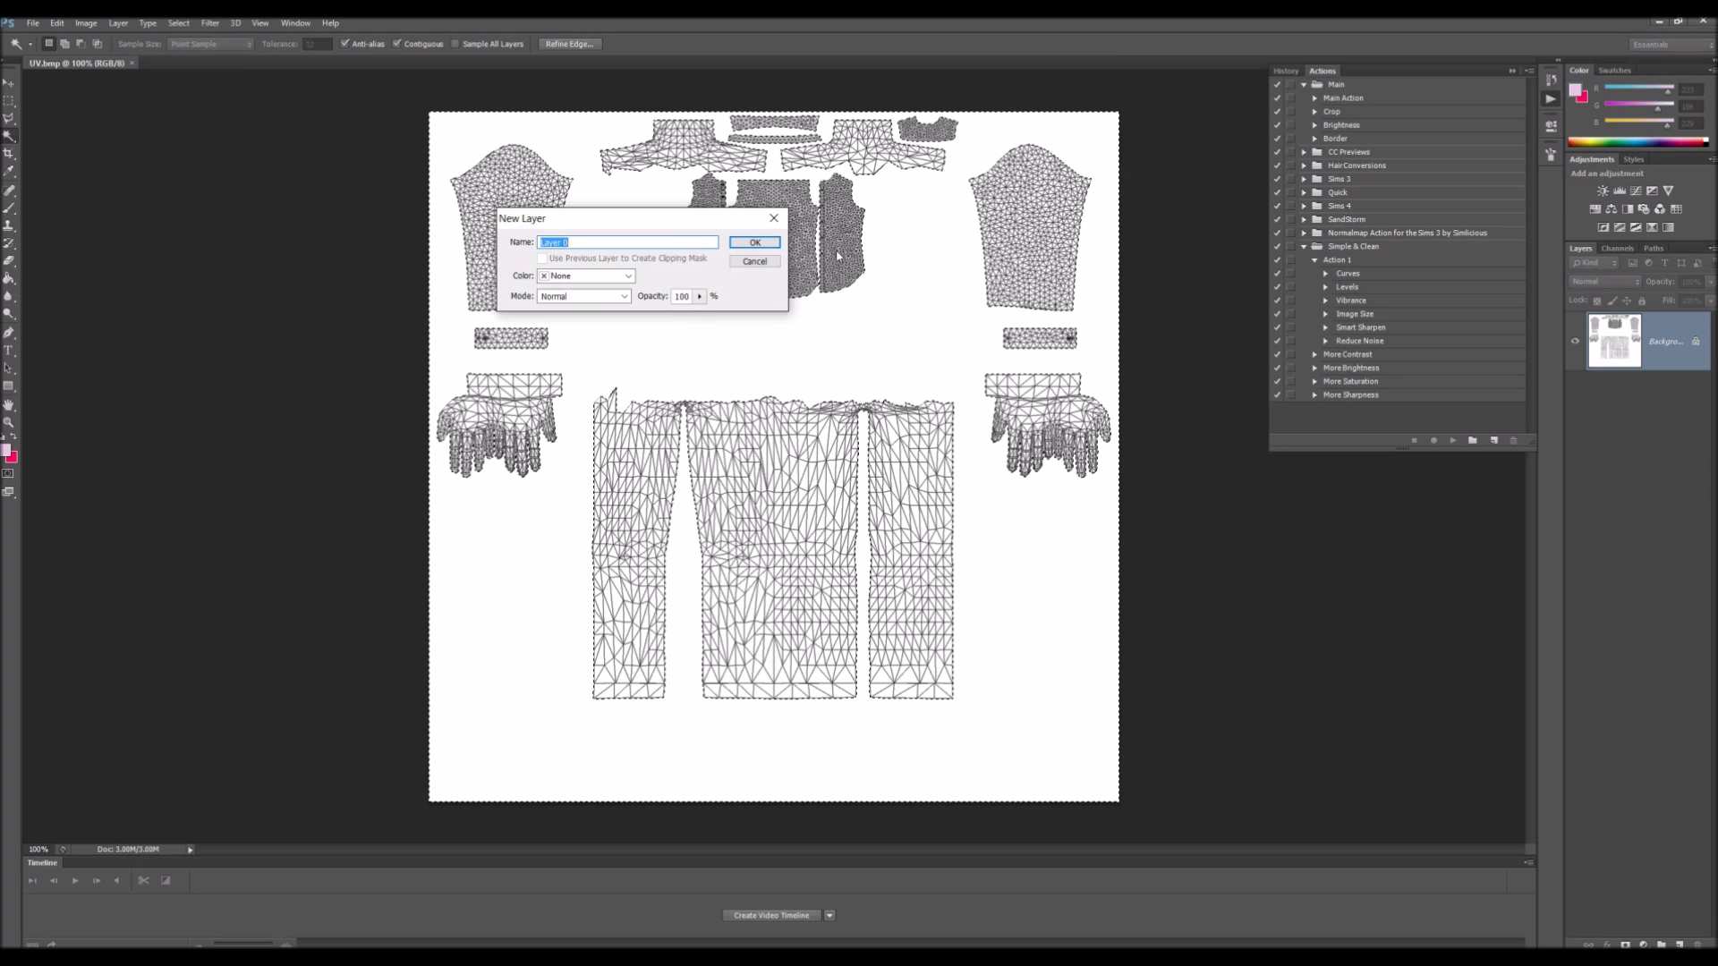
pyautogui.click(754, 243)
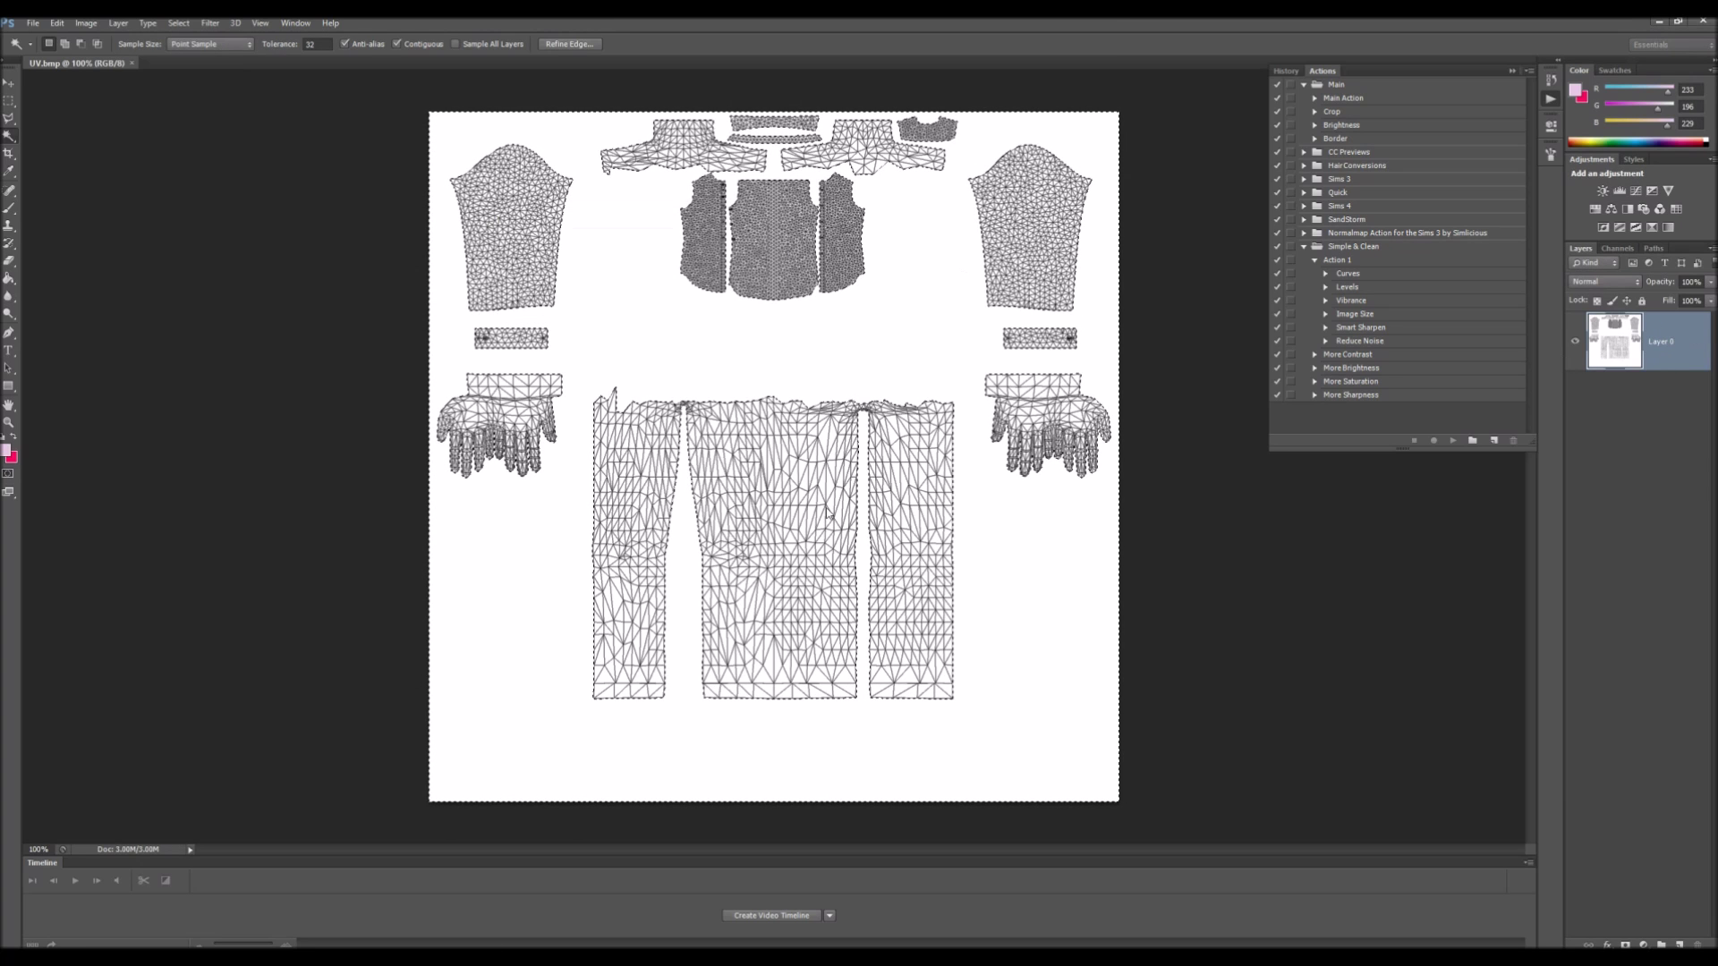
pyautogui.press('Delete')
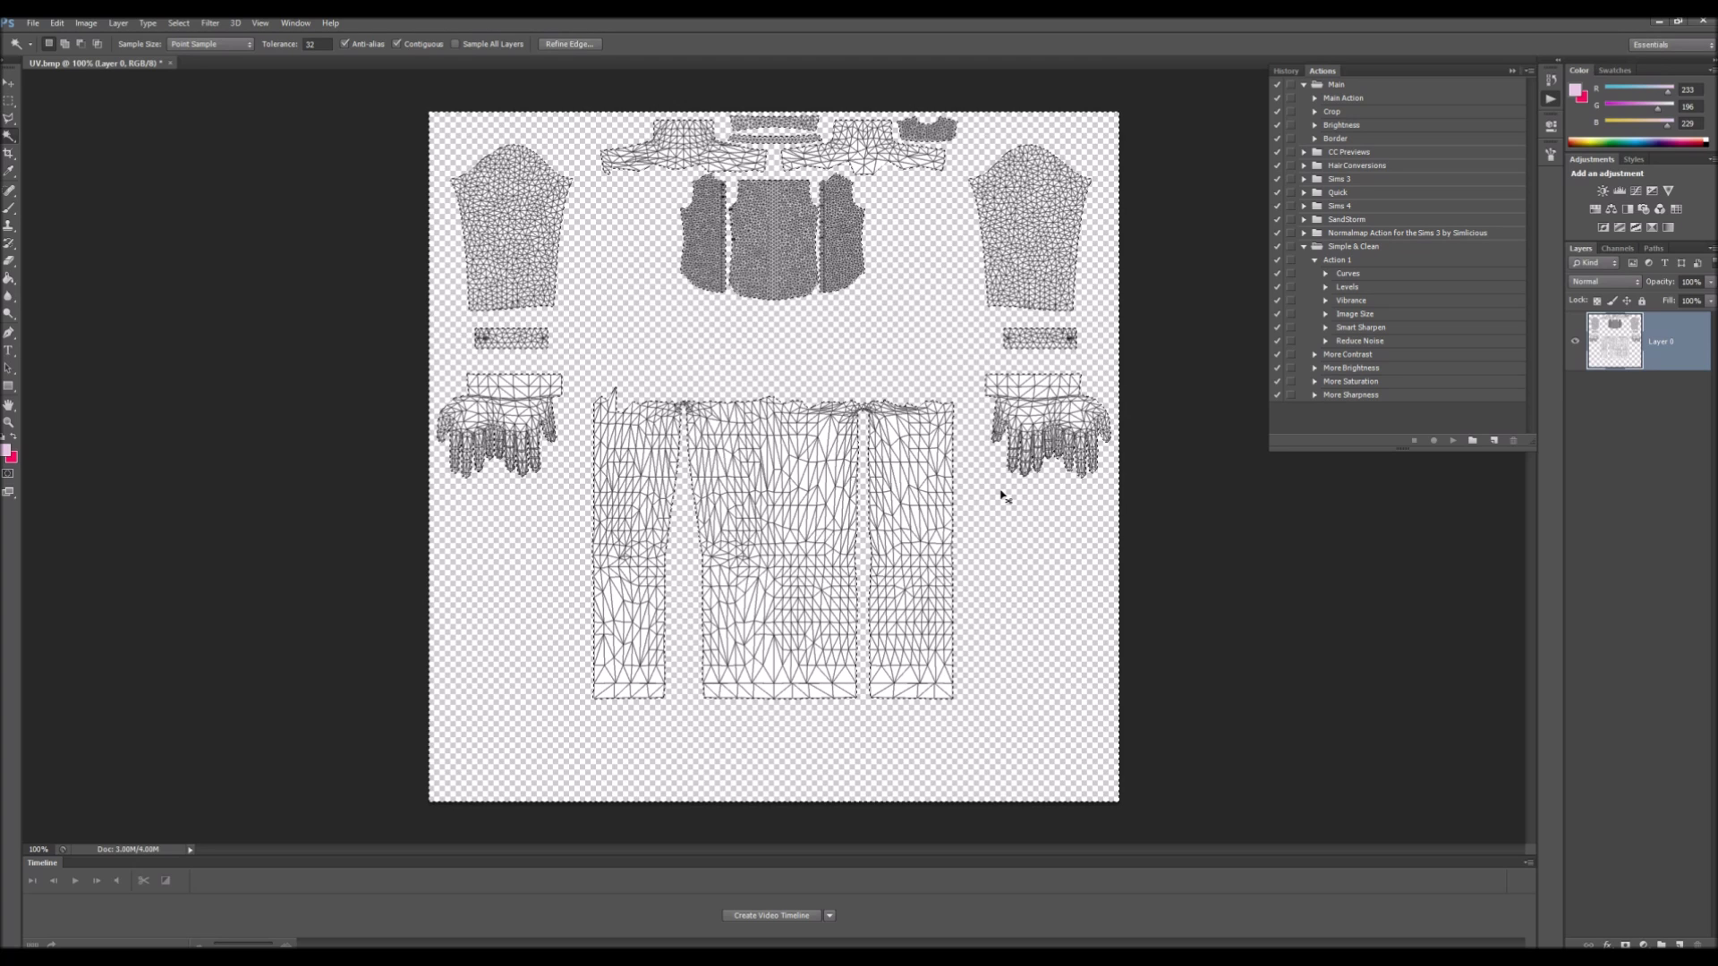
# Step: Subtract the pants and glove pieces from the selection and zoom in to check it
pyautogui.click(11, 101)
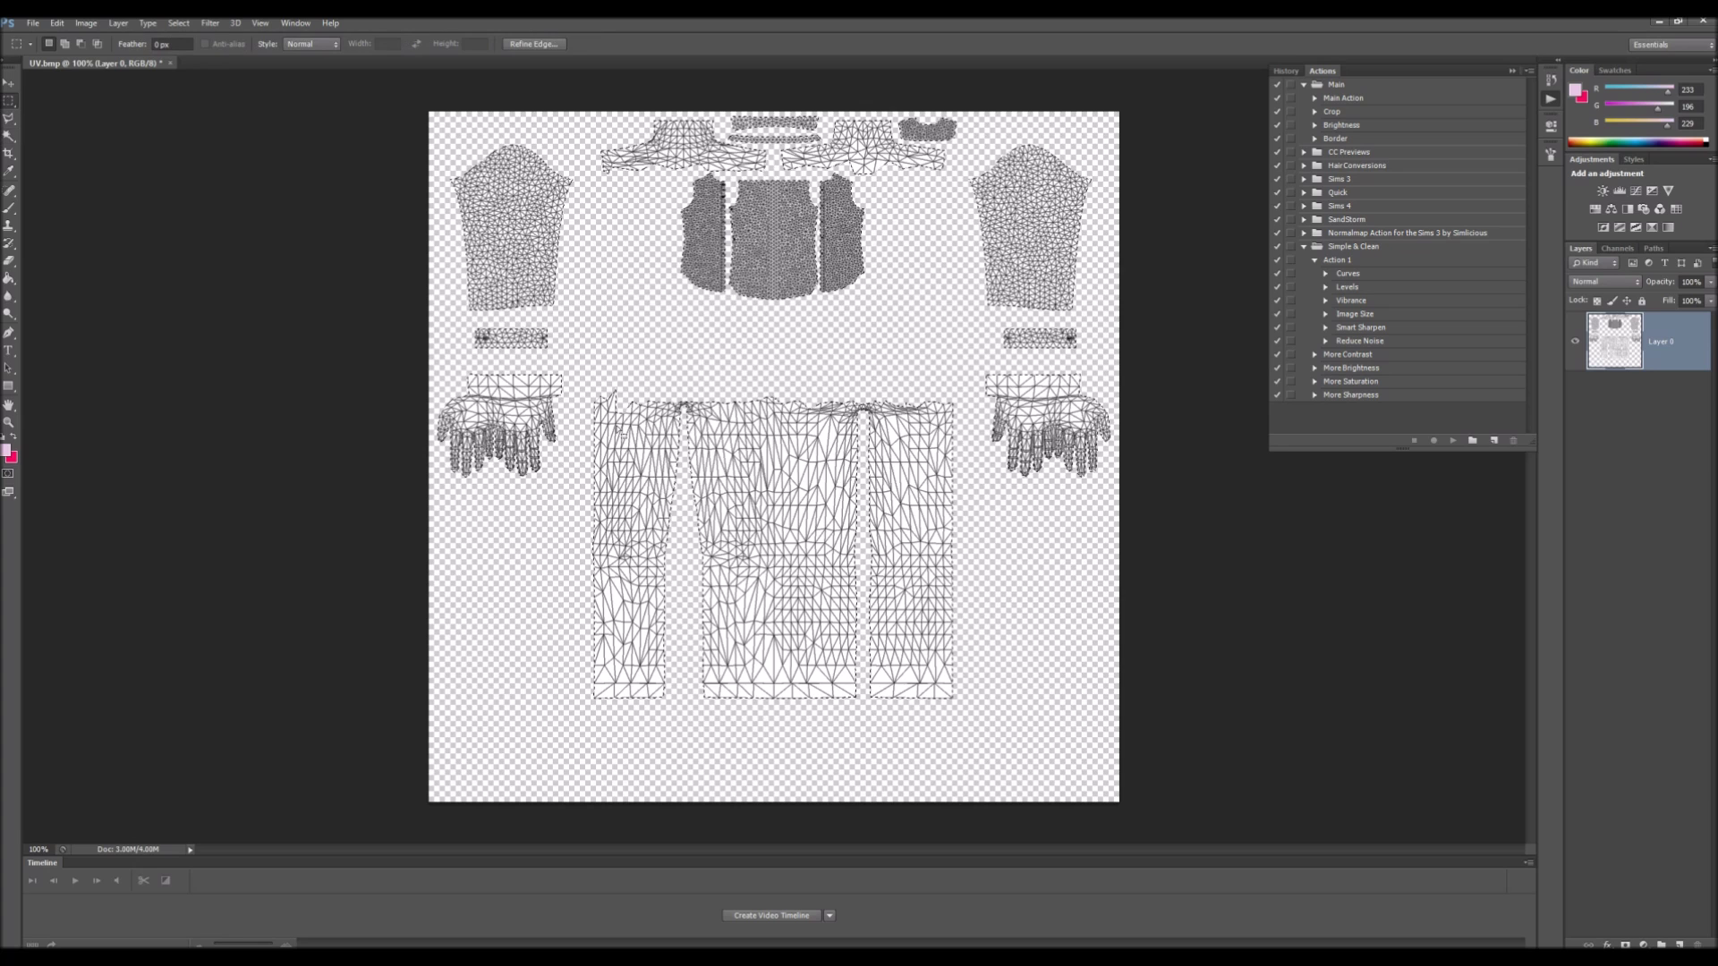
pyautogui.moveTo(588, 358); pyautogui.dragTo(742, 529)
pyautogui.hotkey('ctrl', 'z')
pyautogui.moveTo(582, 367); pyautogui.dragTo(967, 668)
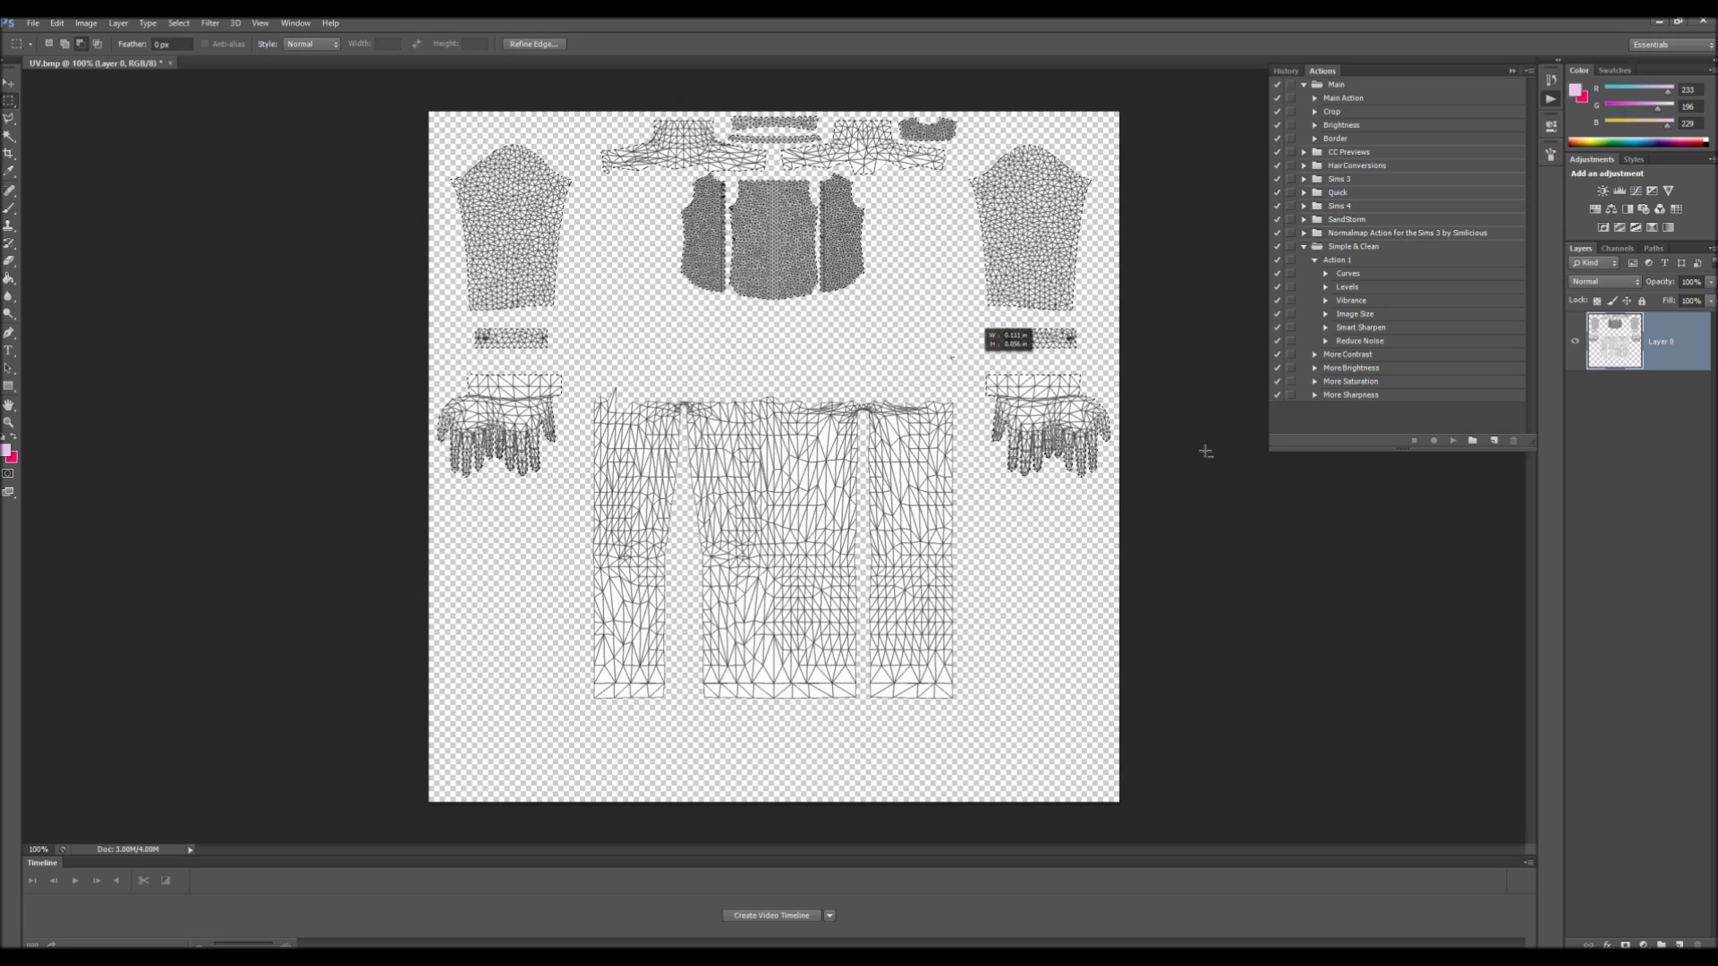
pyautogui.moveTo(401, 356); pyautogui.dragTo(575, 502)
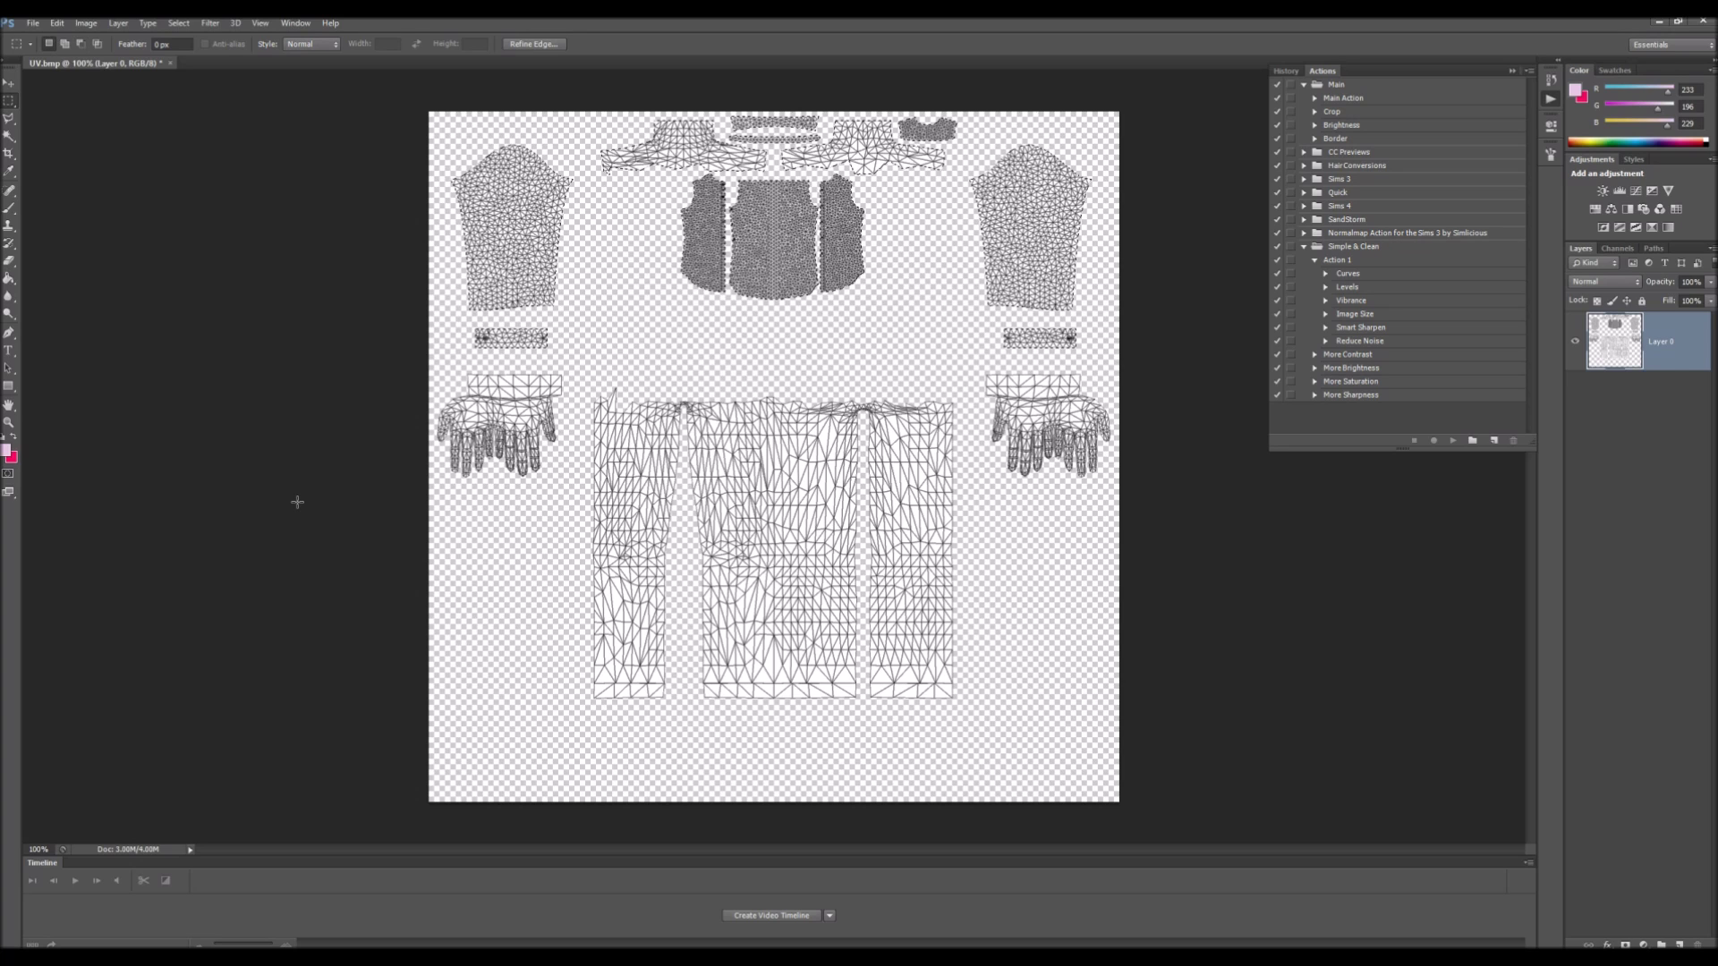
pyautogui.click(8, 423)
pyautogui.moveTo(743, 173); pyautogui.dragTo(825, 172)
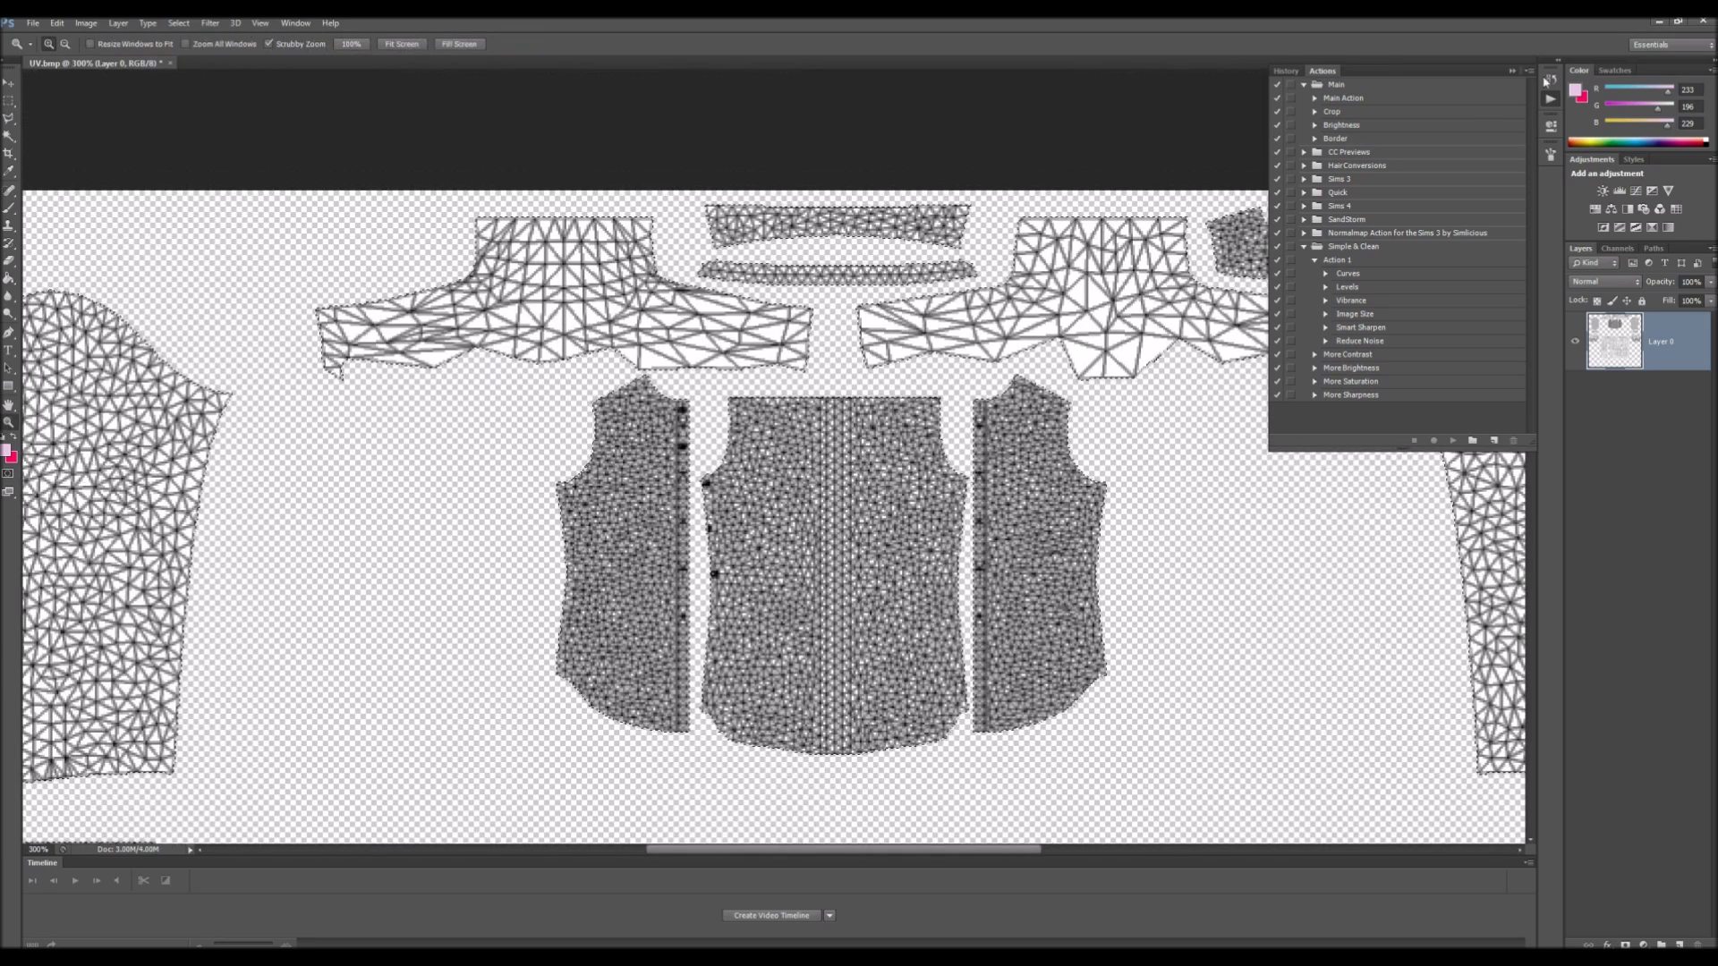
pyautogui.click(1547, 81)
pyautogui.click(1547, 80)
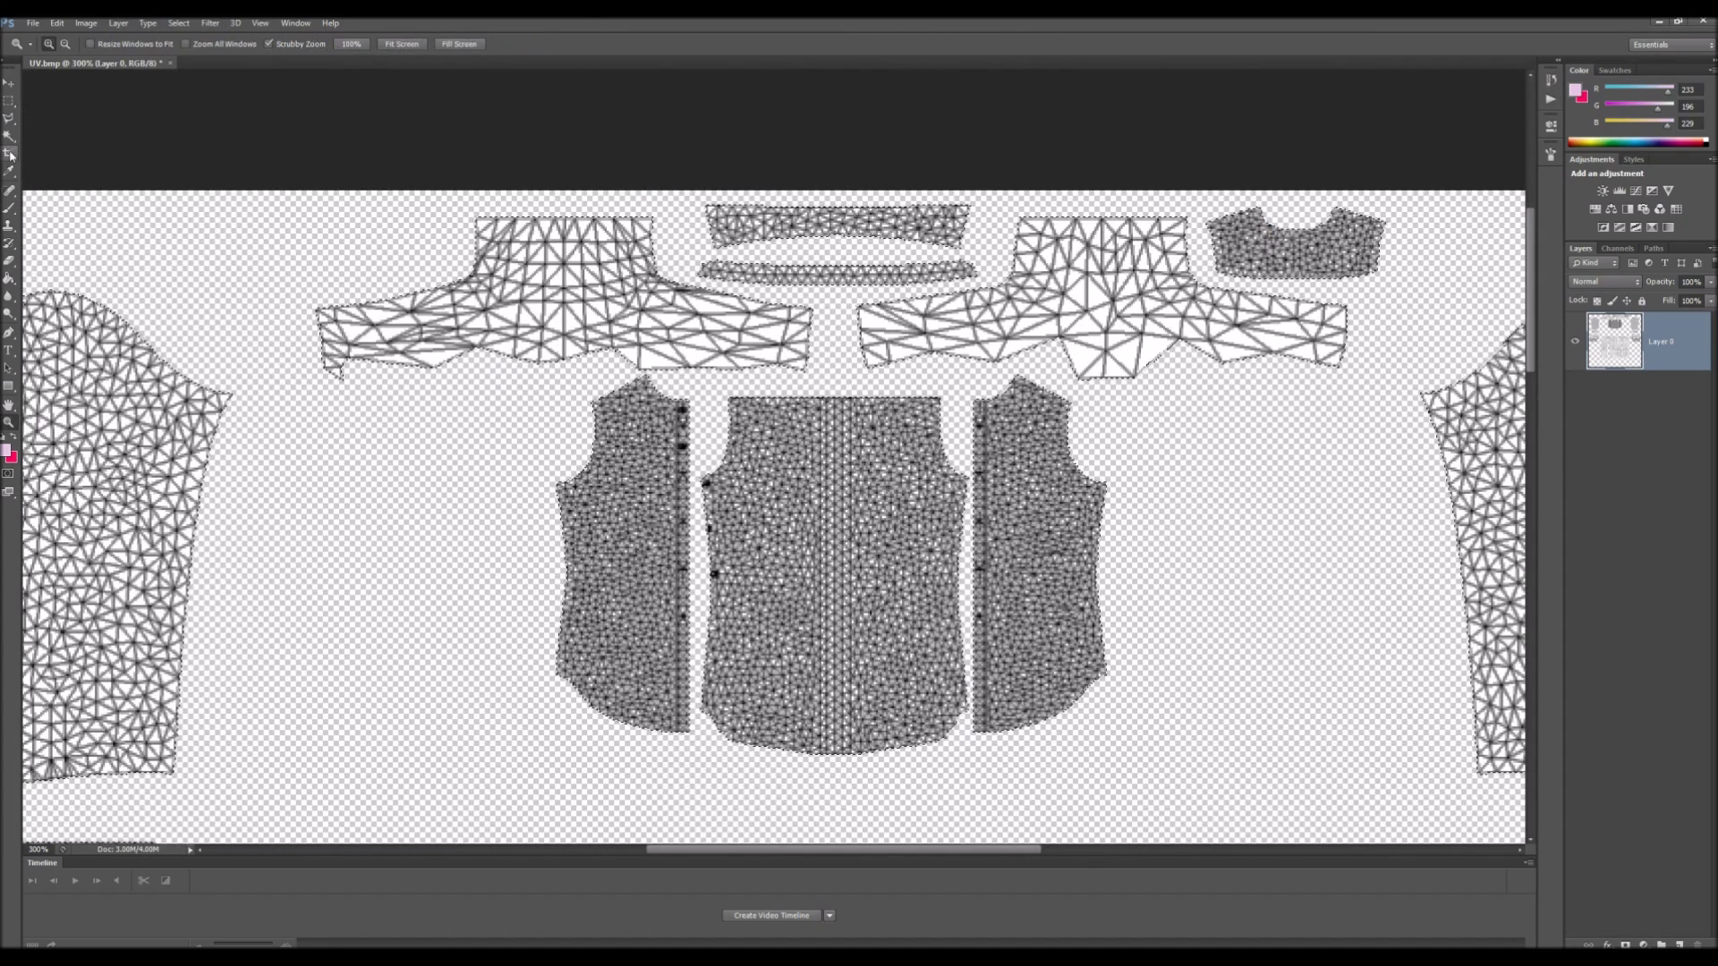
# Step: Fit the layout on screen, copy the shirt pieces to Layer 1, and delete Layer 0
pyautogui.press('m')
pyautogui.moveTo(241, 195); pyautogui.dragTo(662, 415)
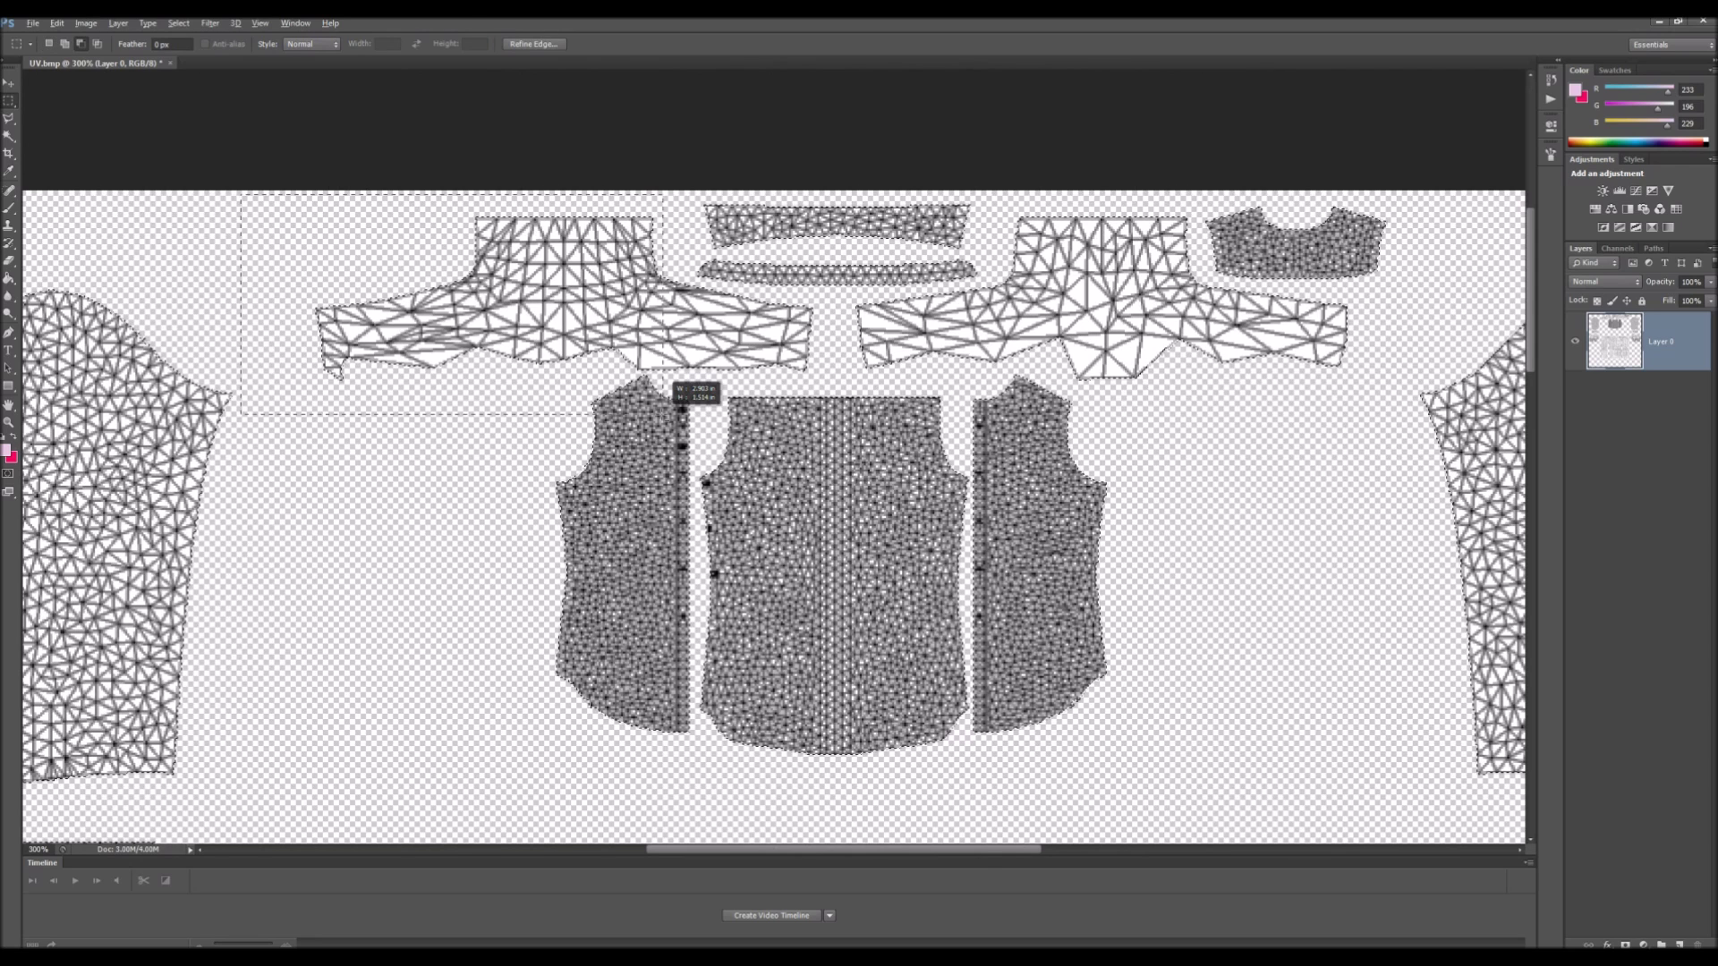
pyautogui.press('Escape')
pyautogui.click(1551, 98)
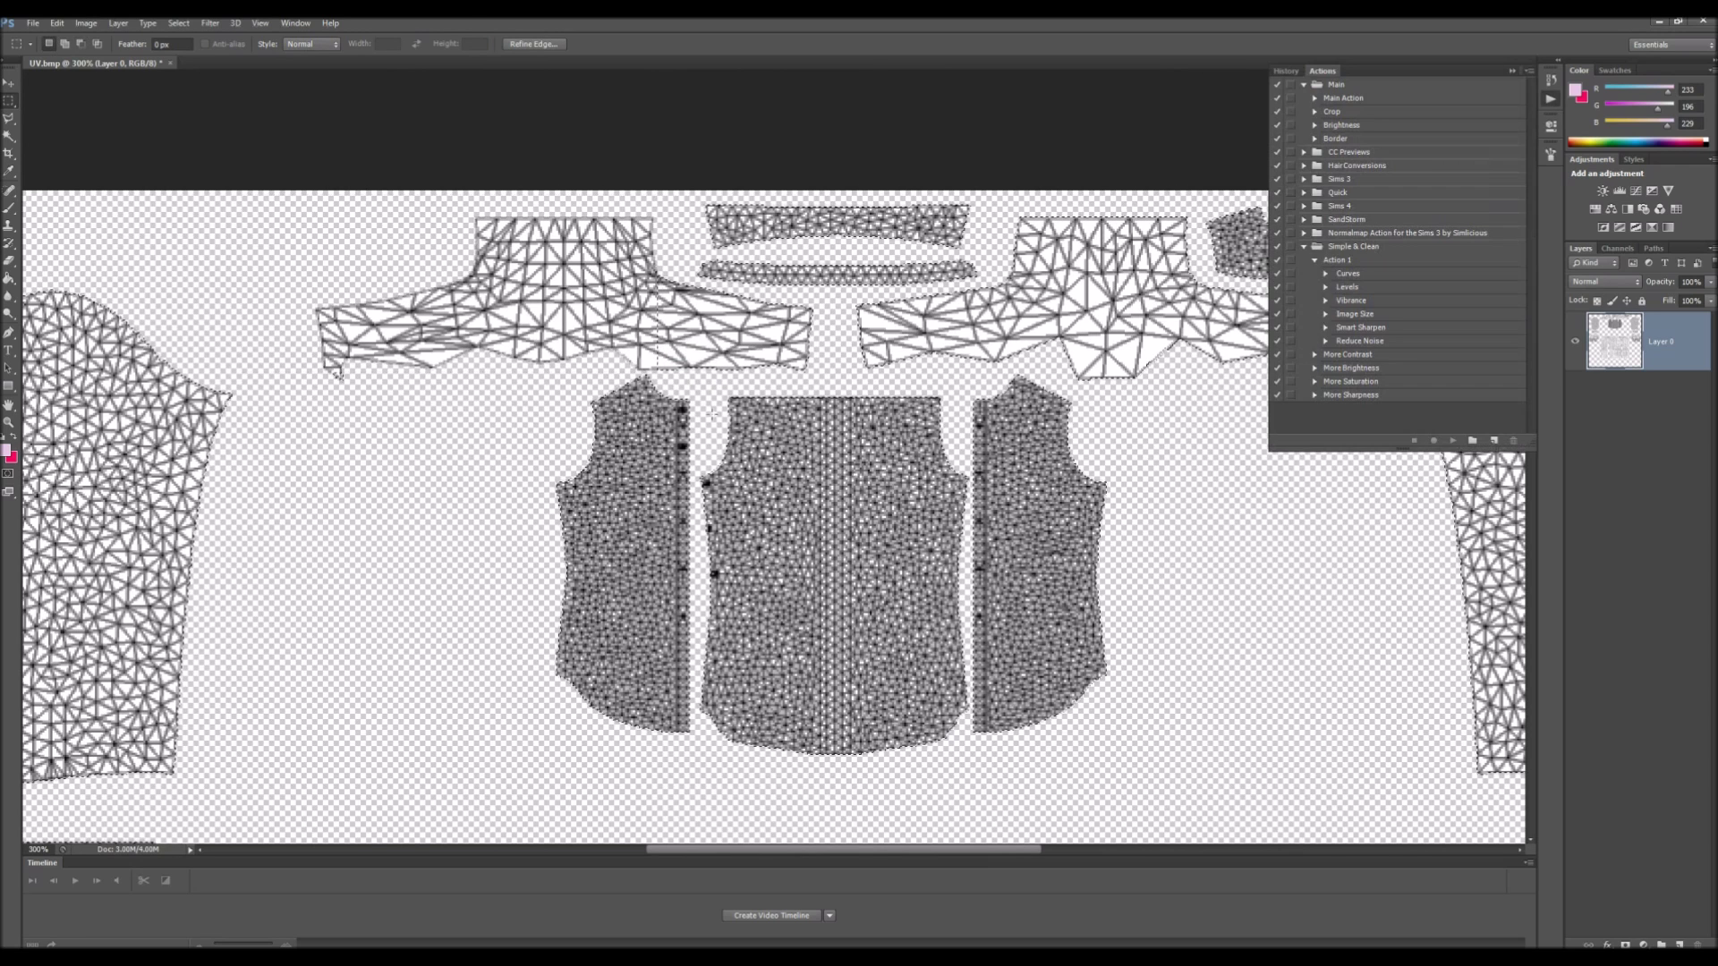
pyautogui.click(1551, 98)
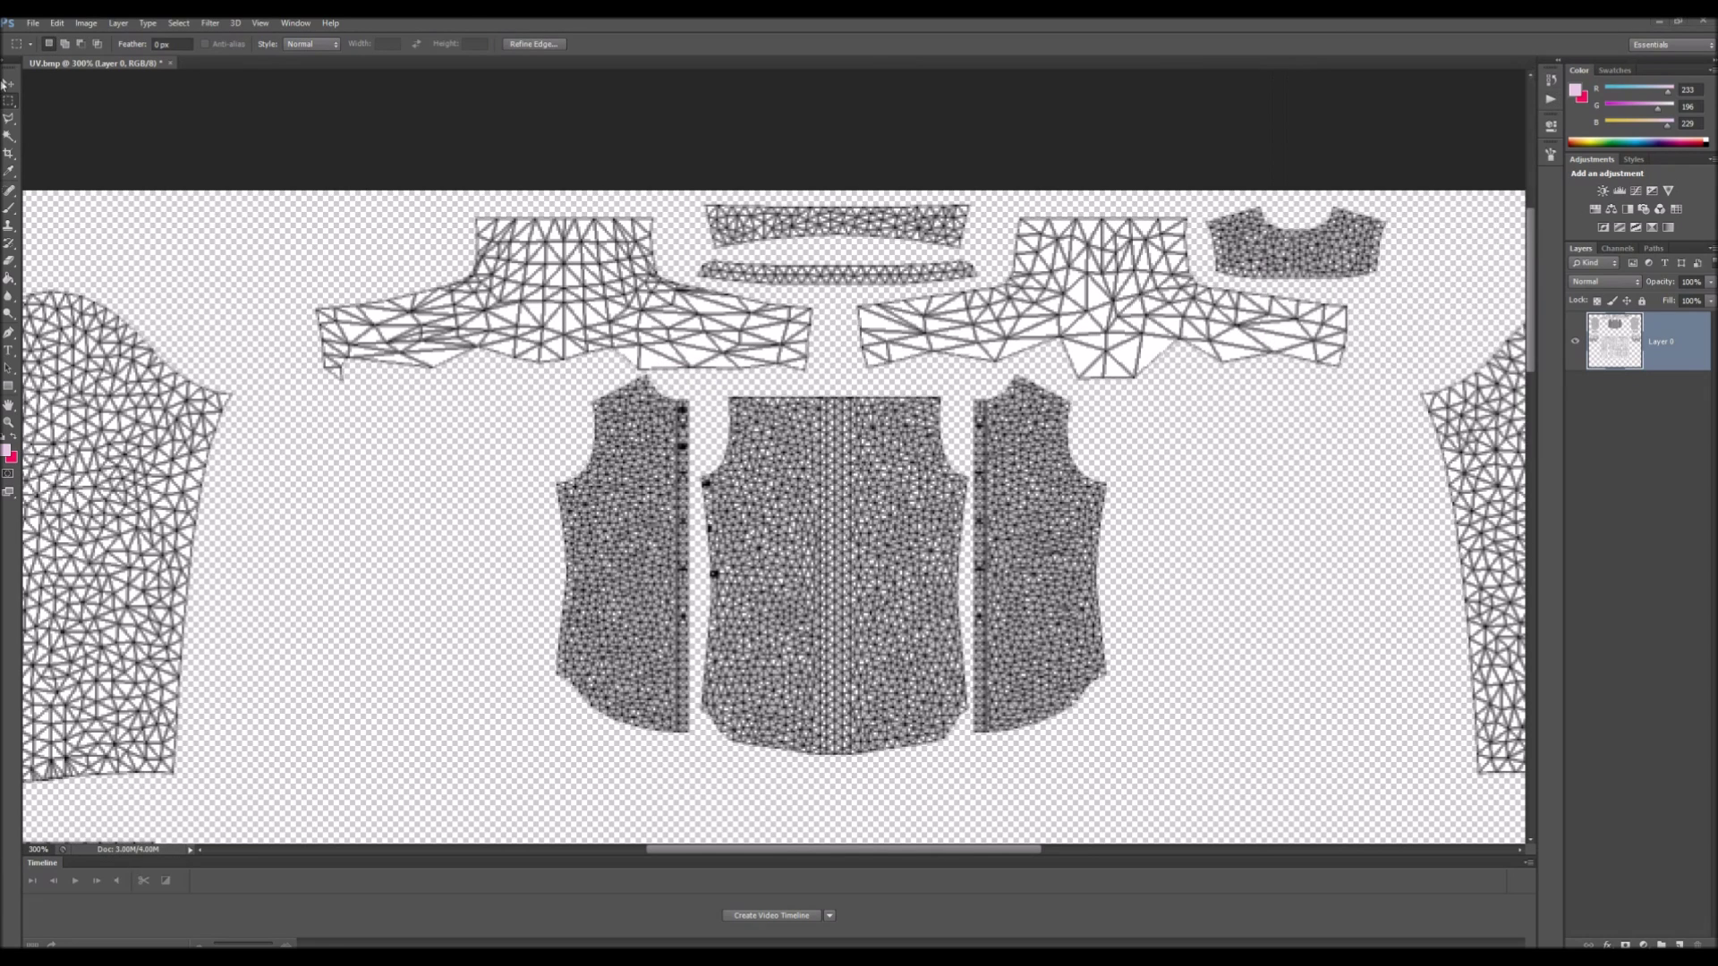
pyautogui.click(9, 422)
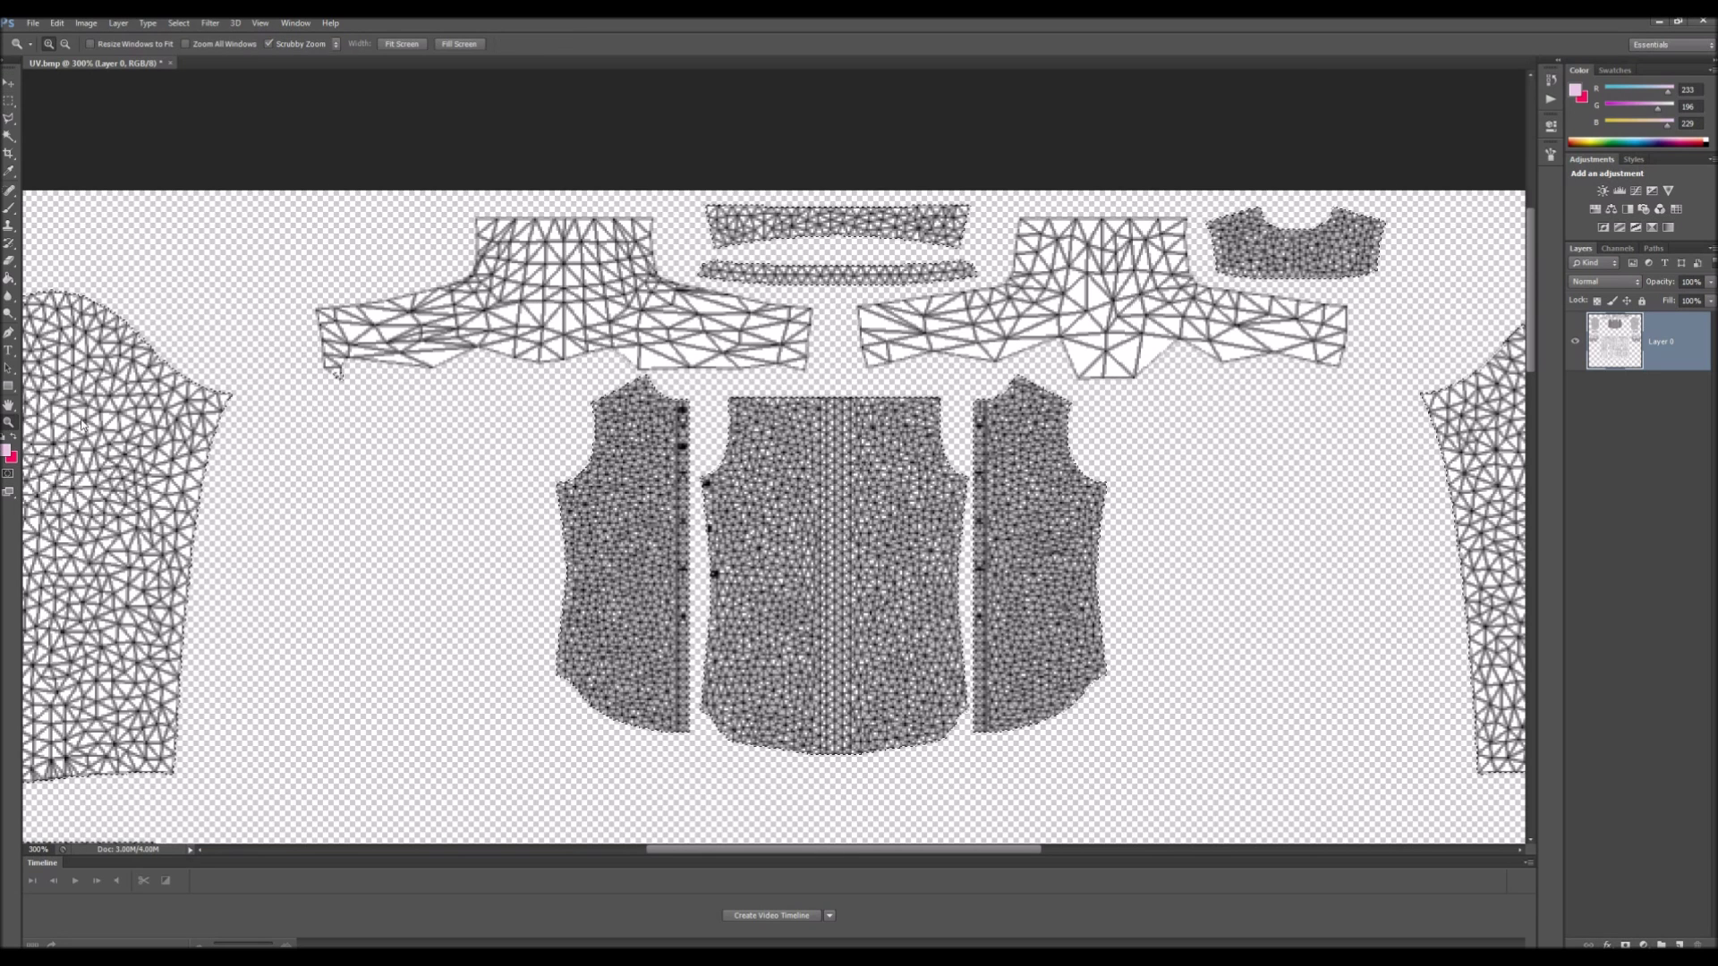
pyautogui.rightClick(251, 421)
pyautogui.click(279, 430)
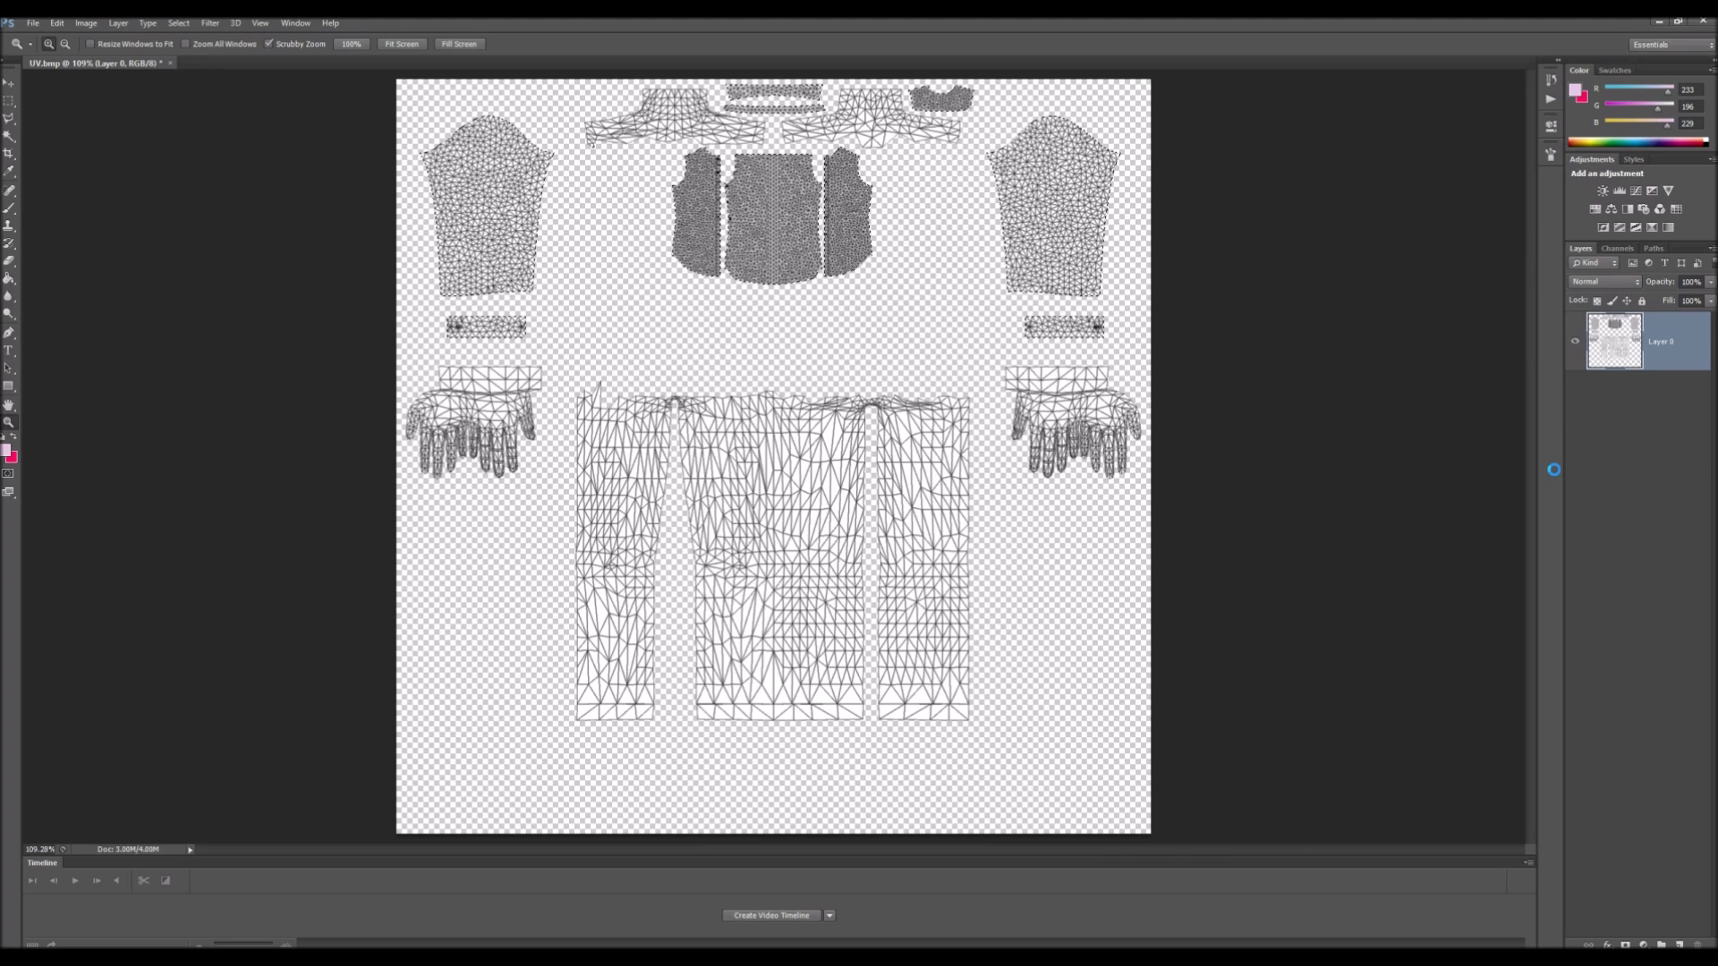
pyautogui.hotkey('ctrl', 'shift', 'alt', 'n')
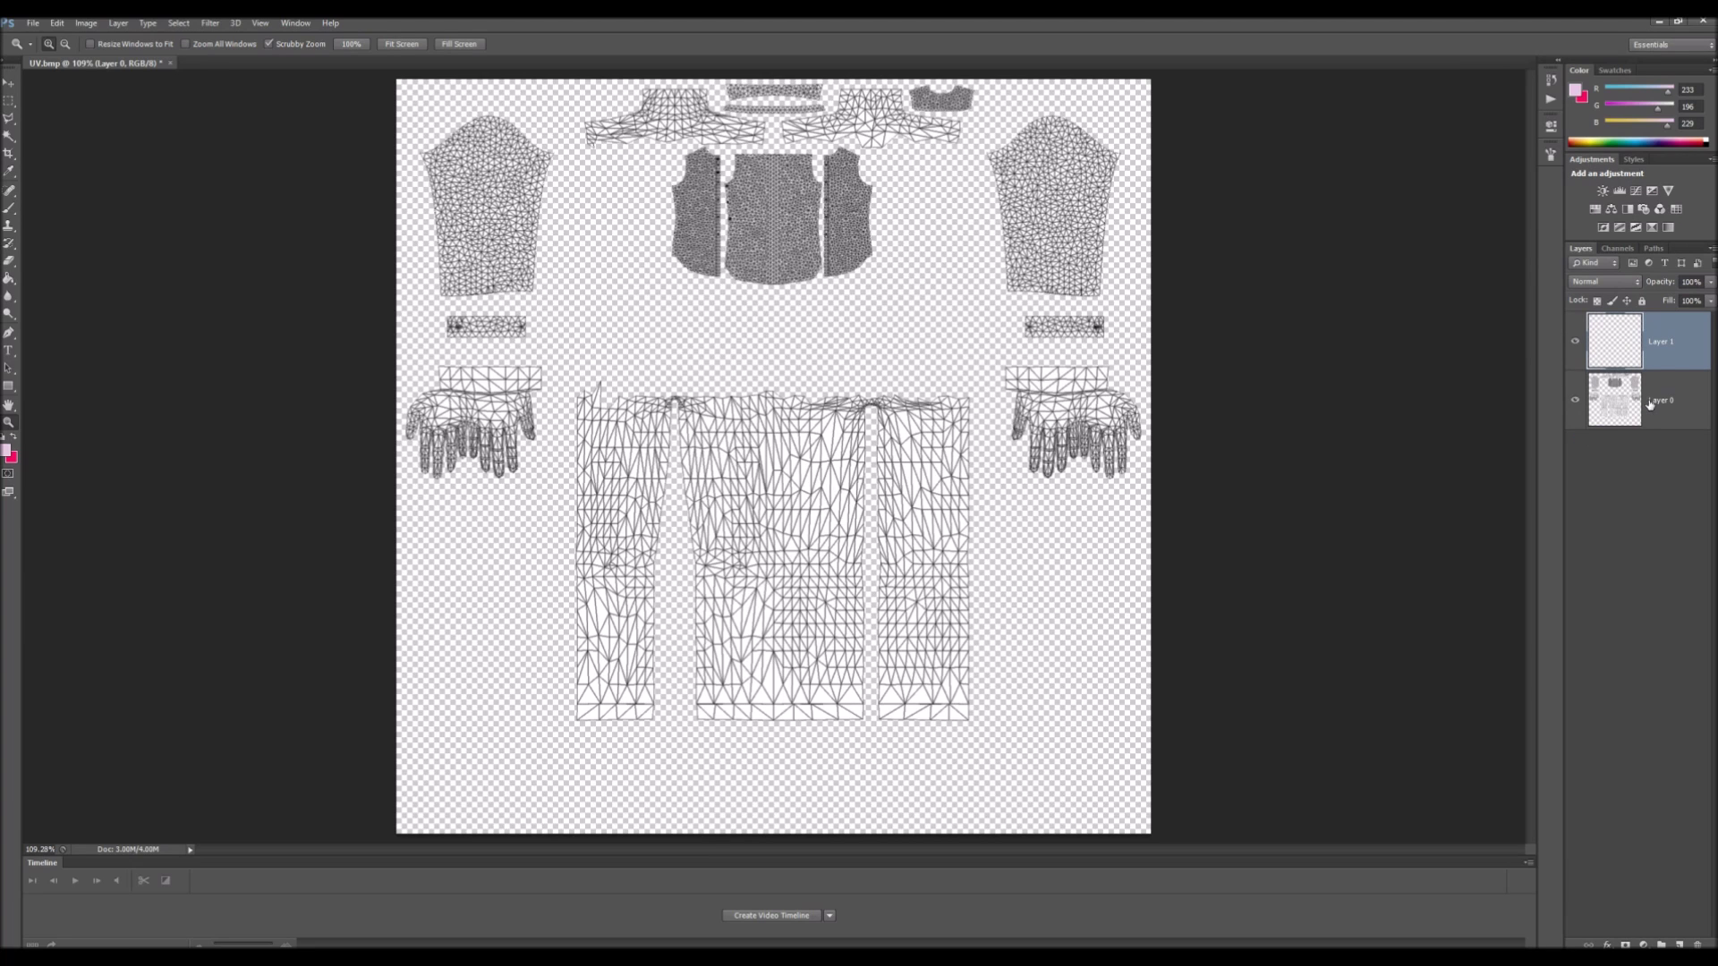
pyautogui.rightClick(1650, 405)
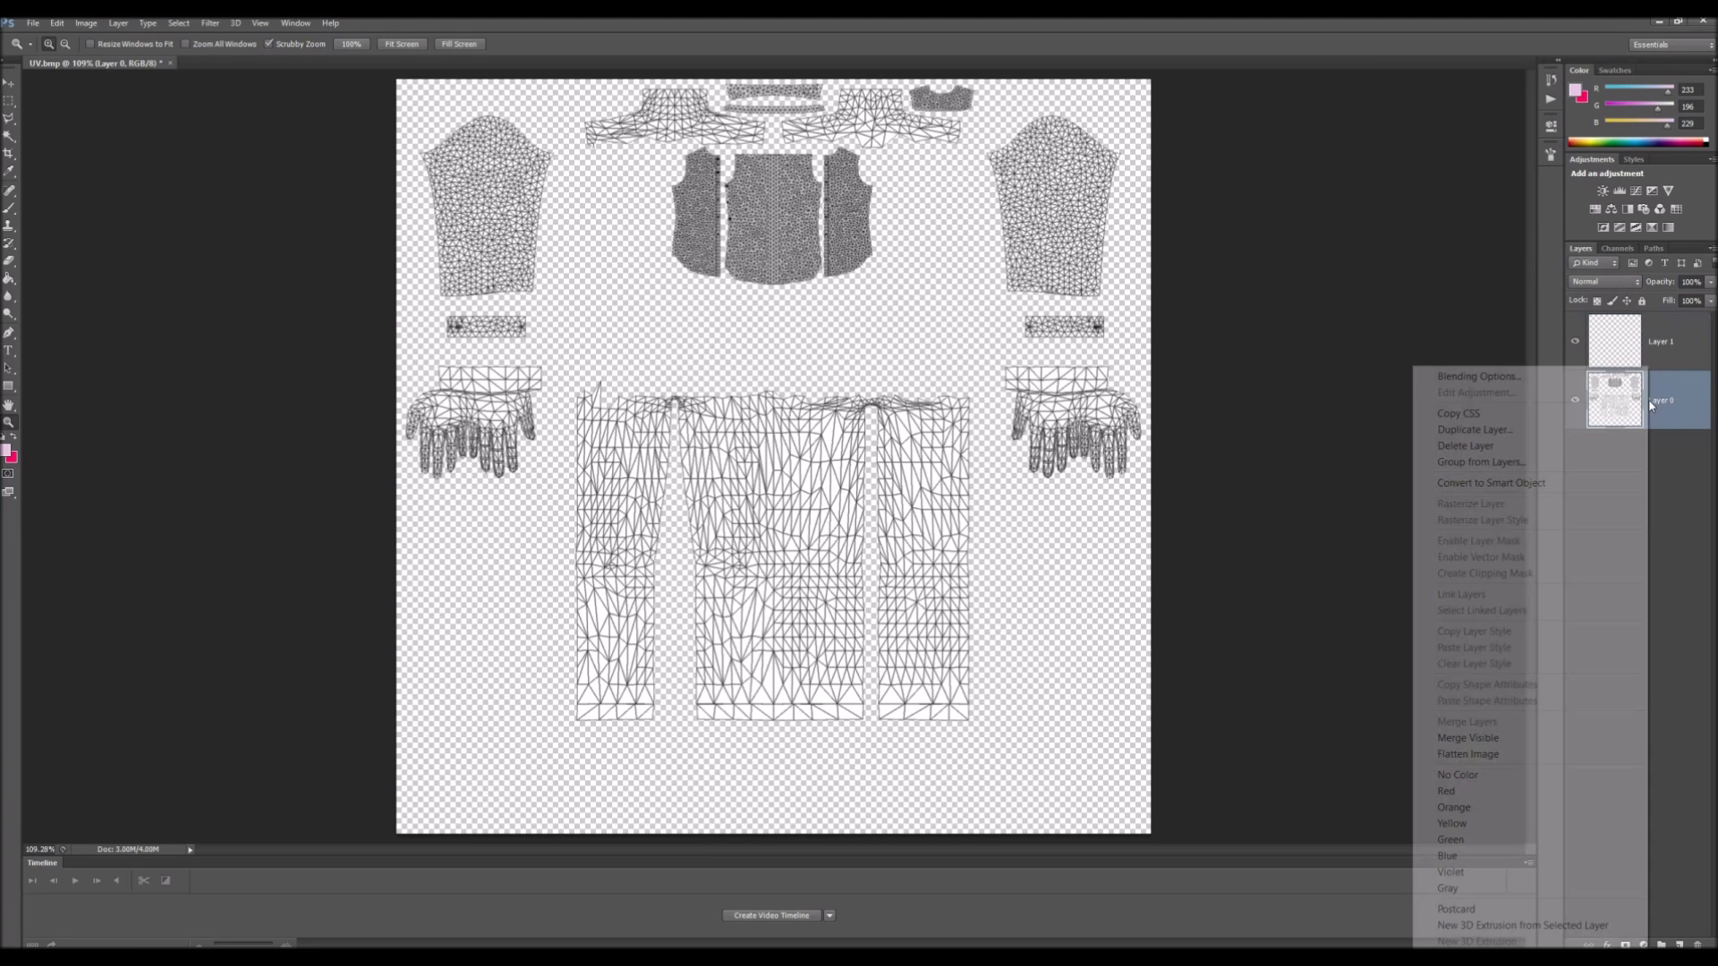
pyautogui.click(1477, 445)
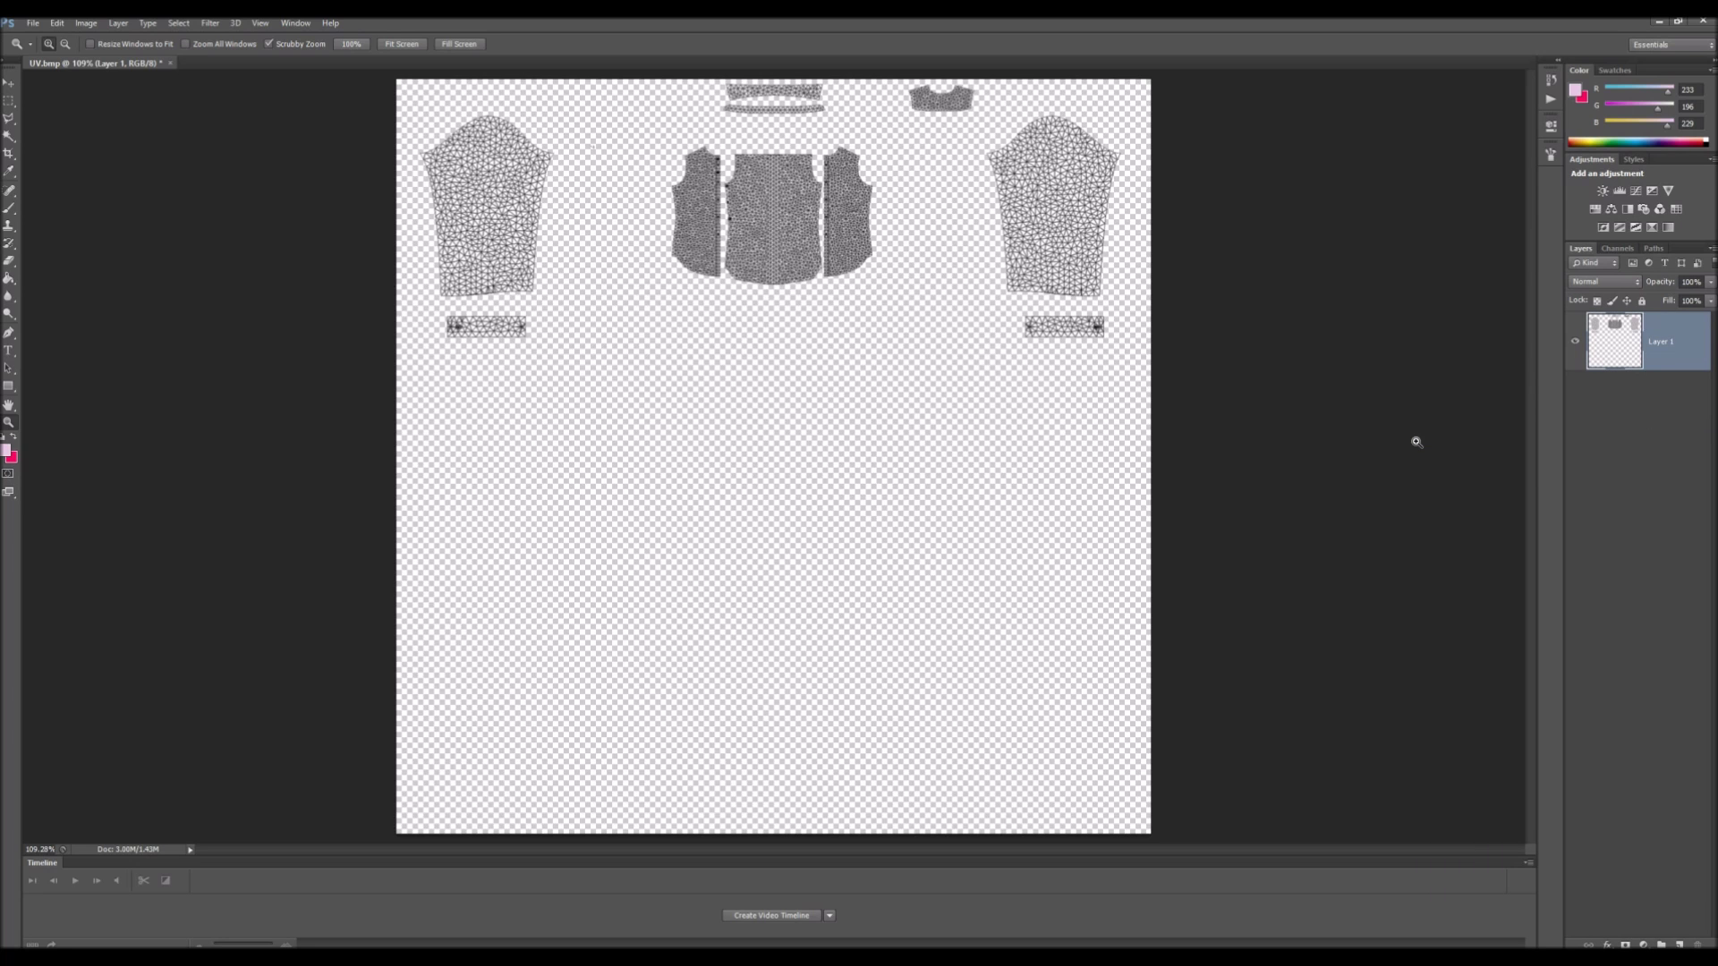
# Step: Enter R 135, G 135, B 135 (#878787) as the foreground colour in the Color Picker
pyautogui.click(725, 426)
pyautogui.scroll(3, 28, 275)
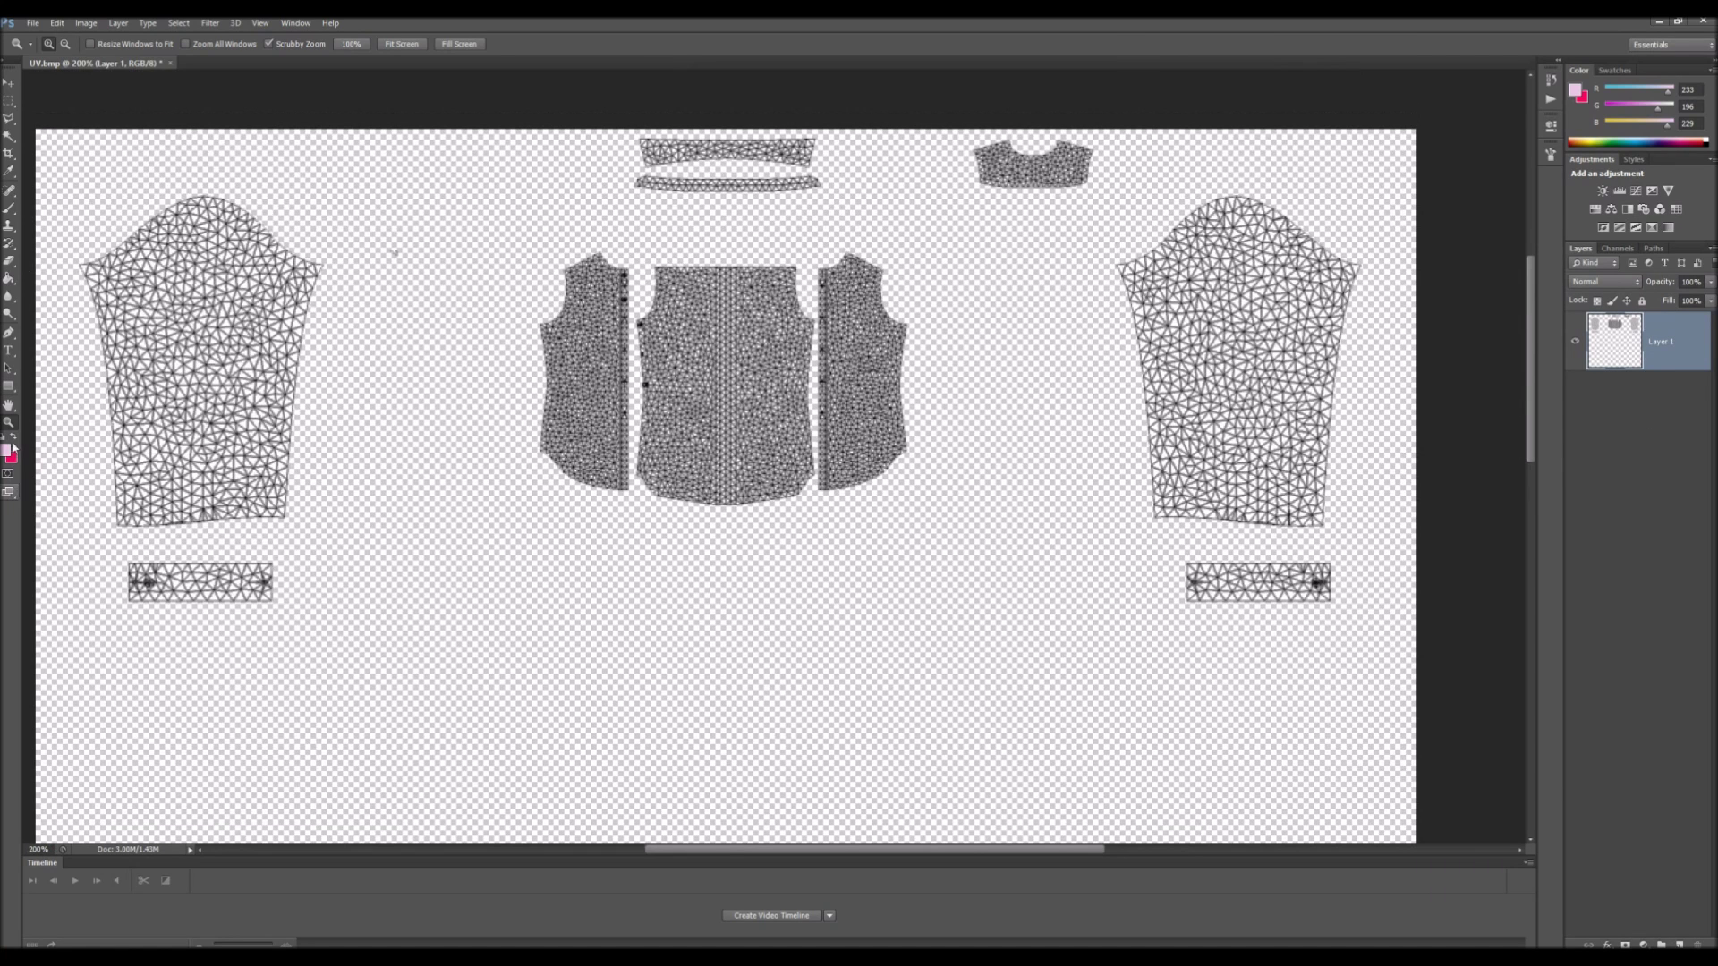
pyautogui.click(8, 453)
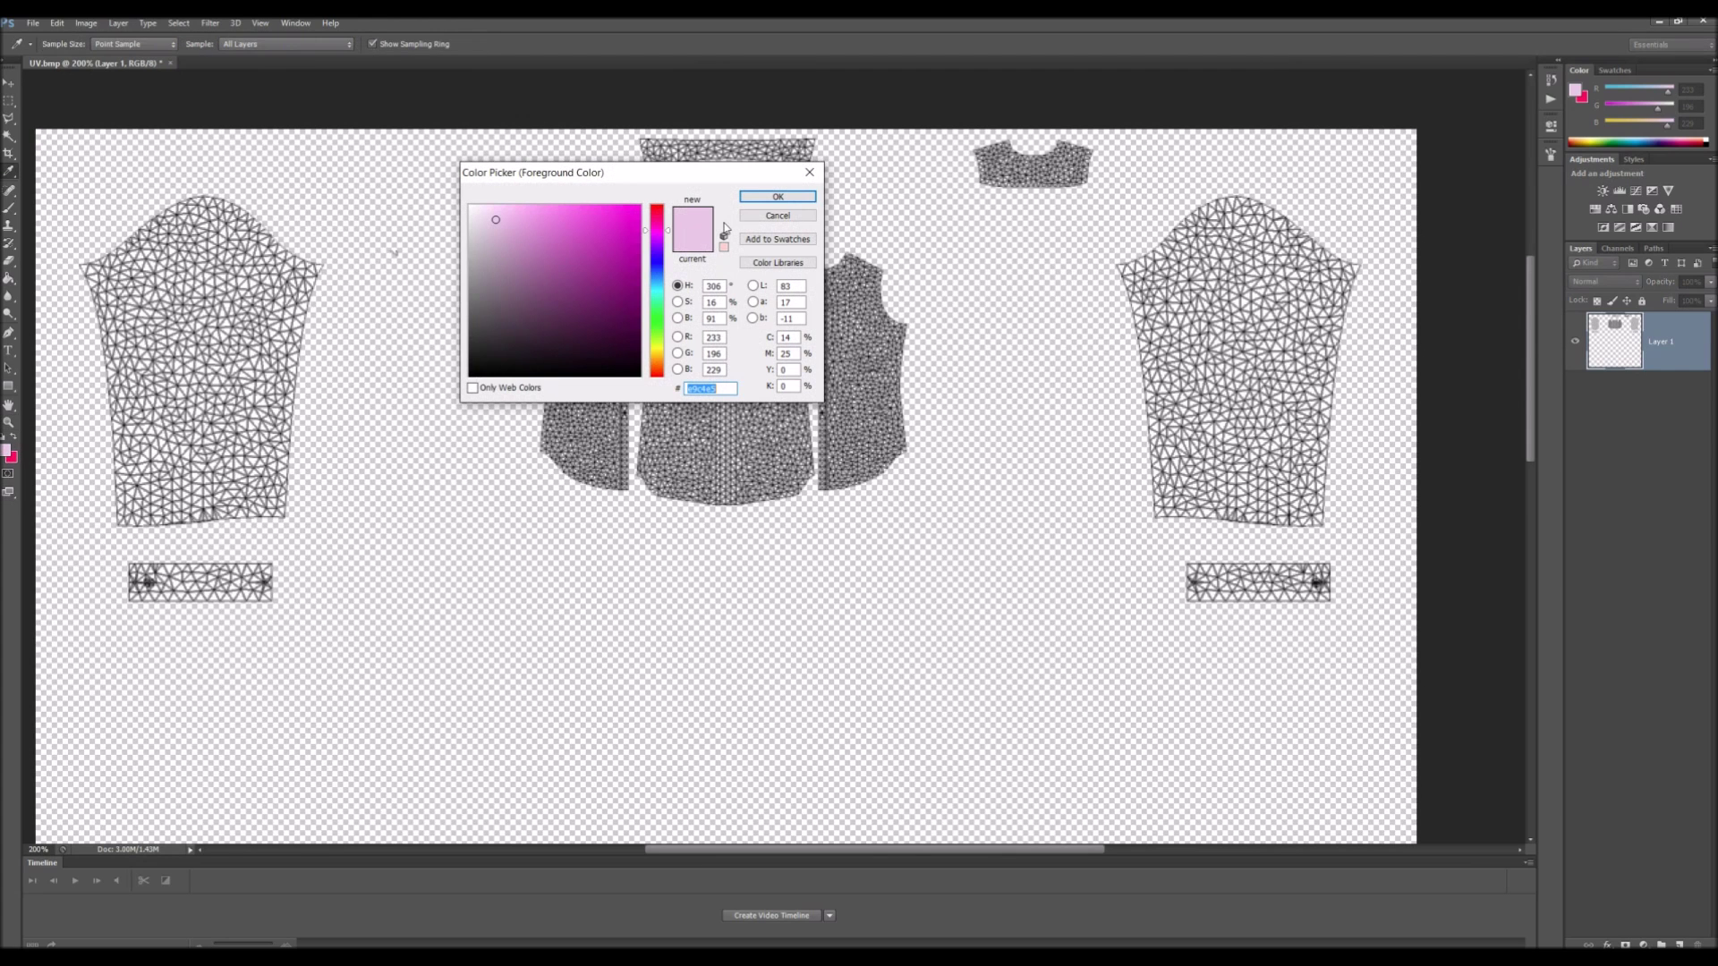
pyautogui.click(713, 336)
pyautogui.write('1')
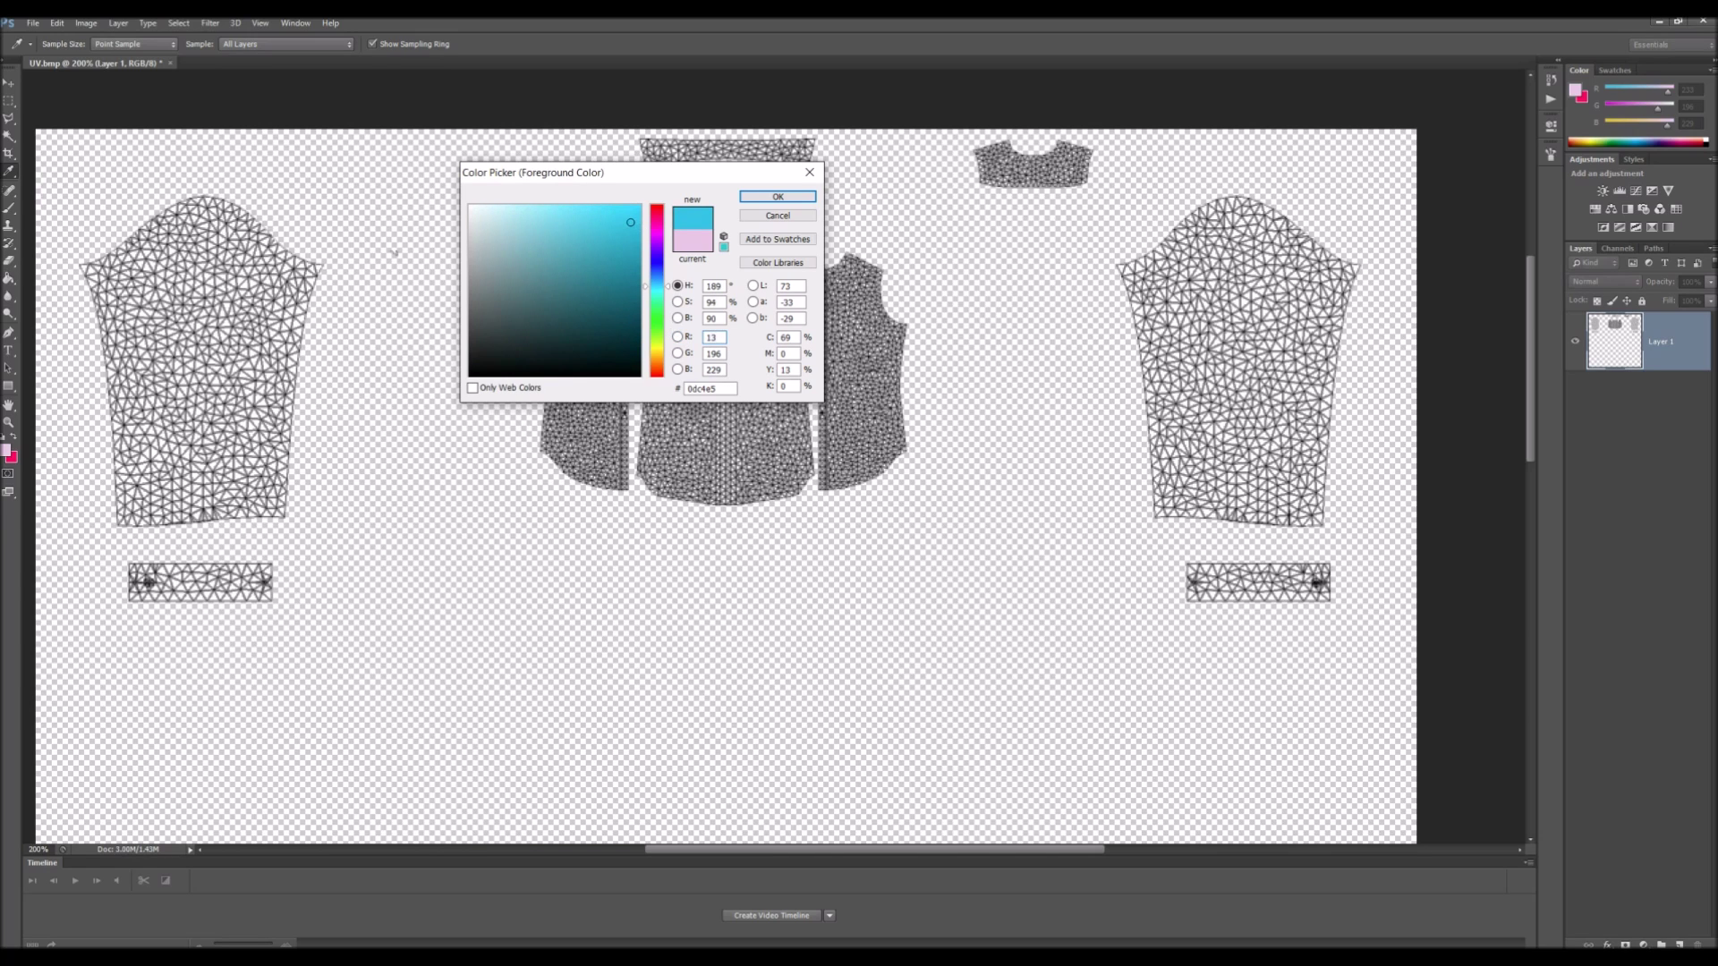
pyautogui.write('35')
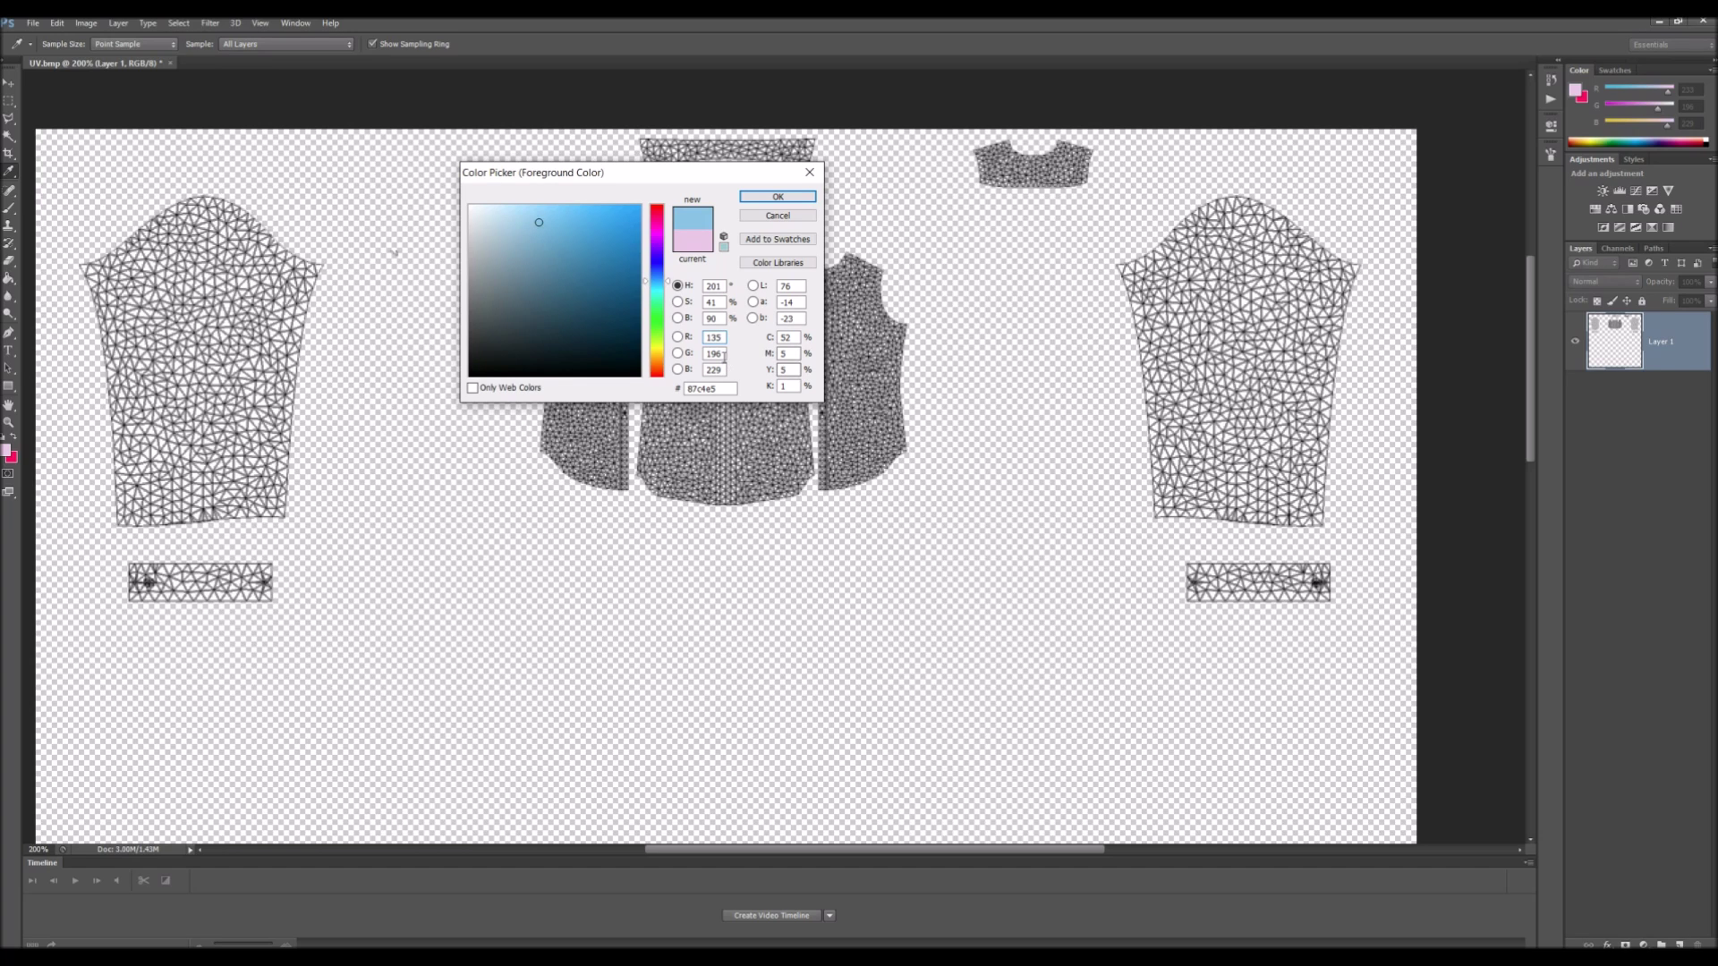
pyautogui.moveTo(723, 355); pyautogui.dragTo(696, 359)
pyautogui.write('135')
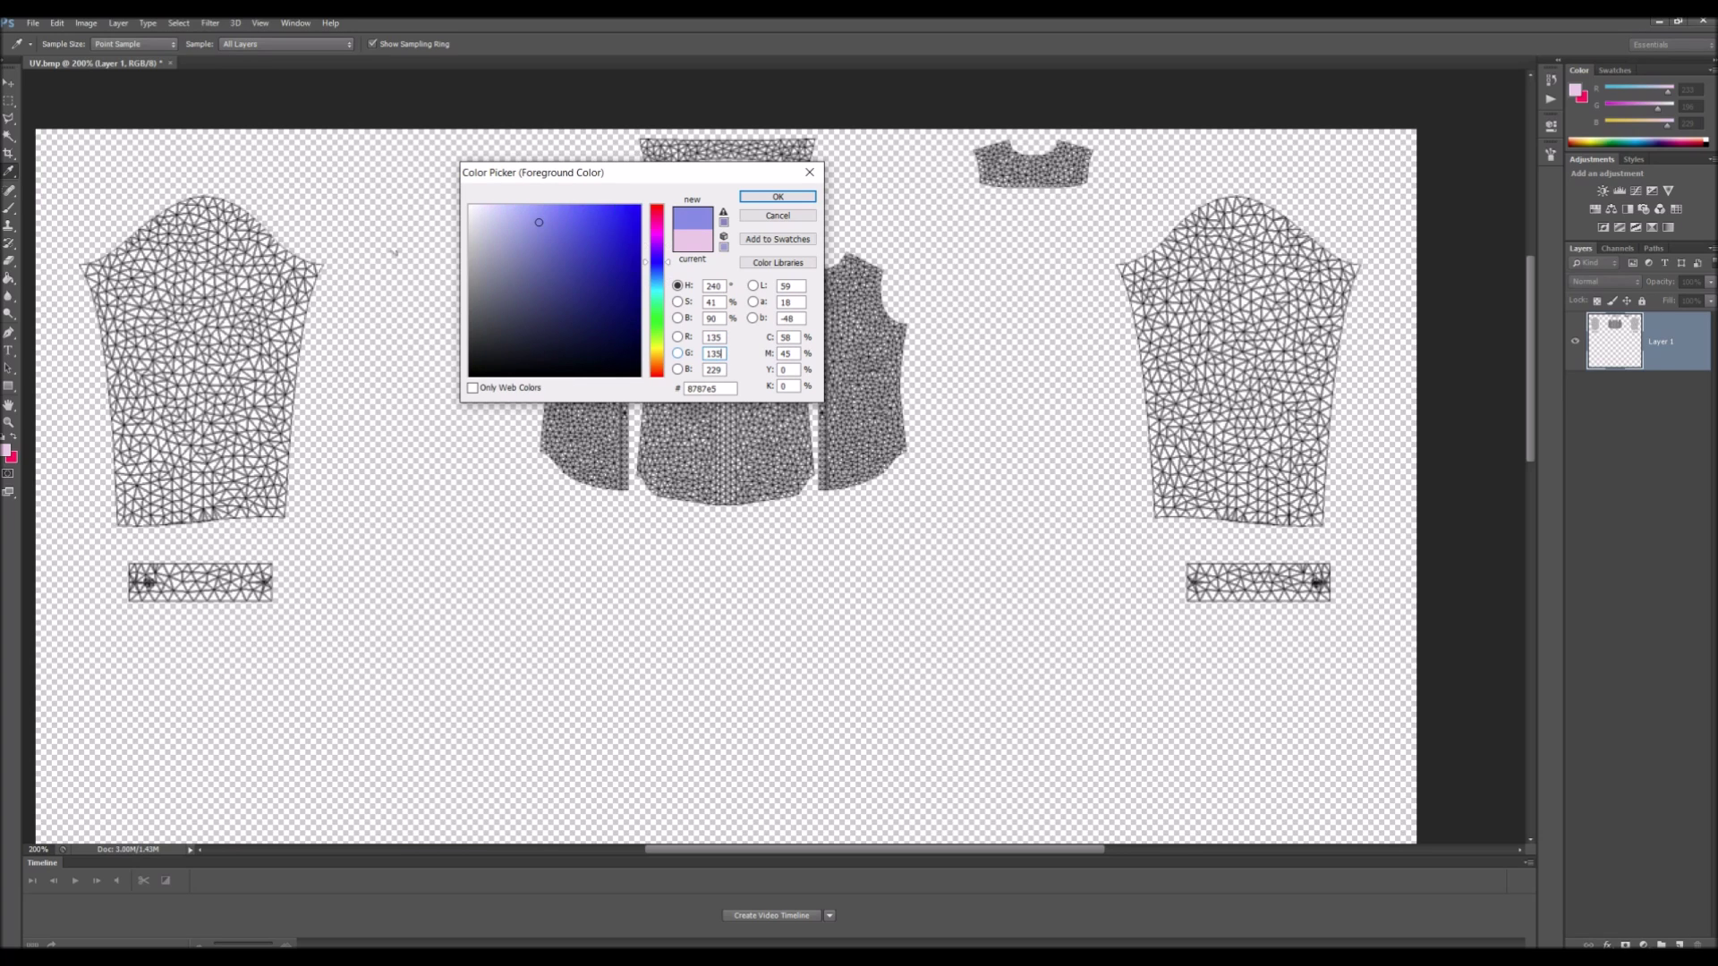
pyautogui.press('Tab')
pyautogui.write('135')
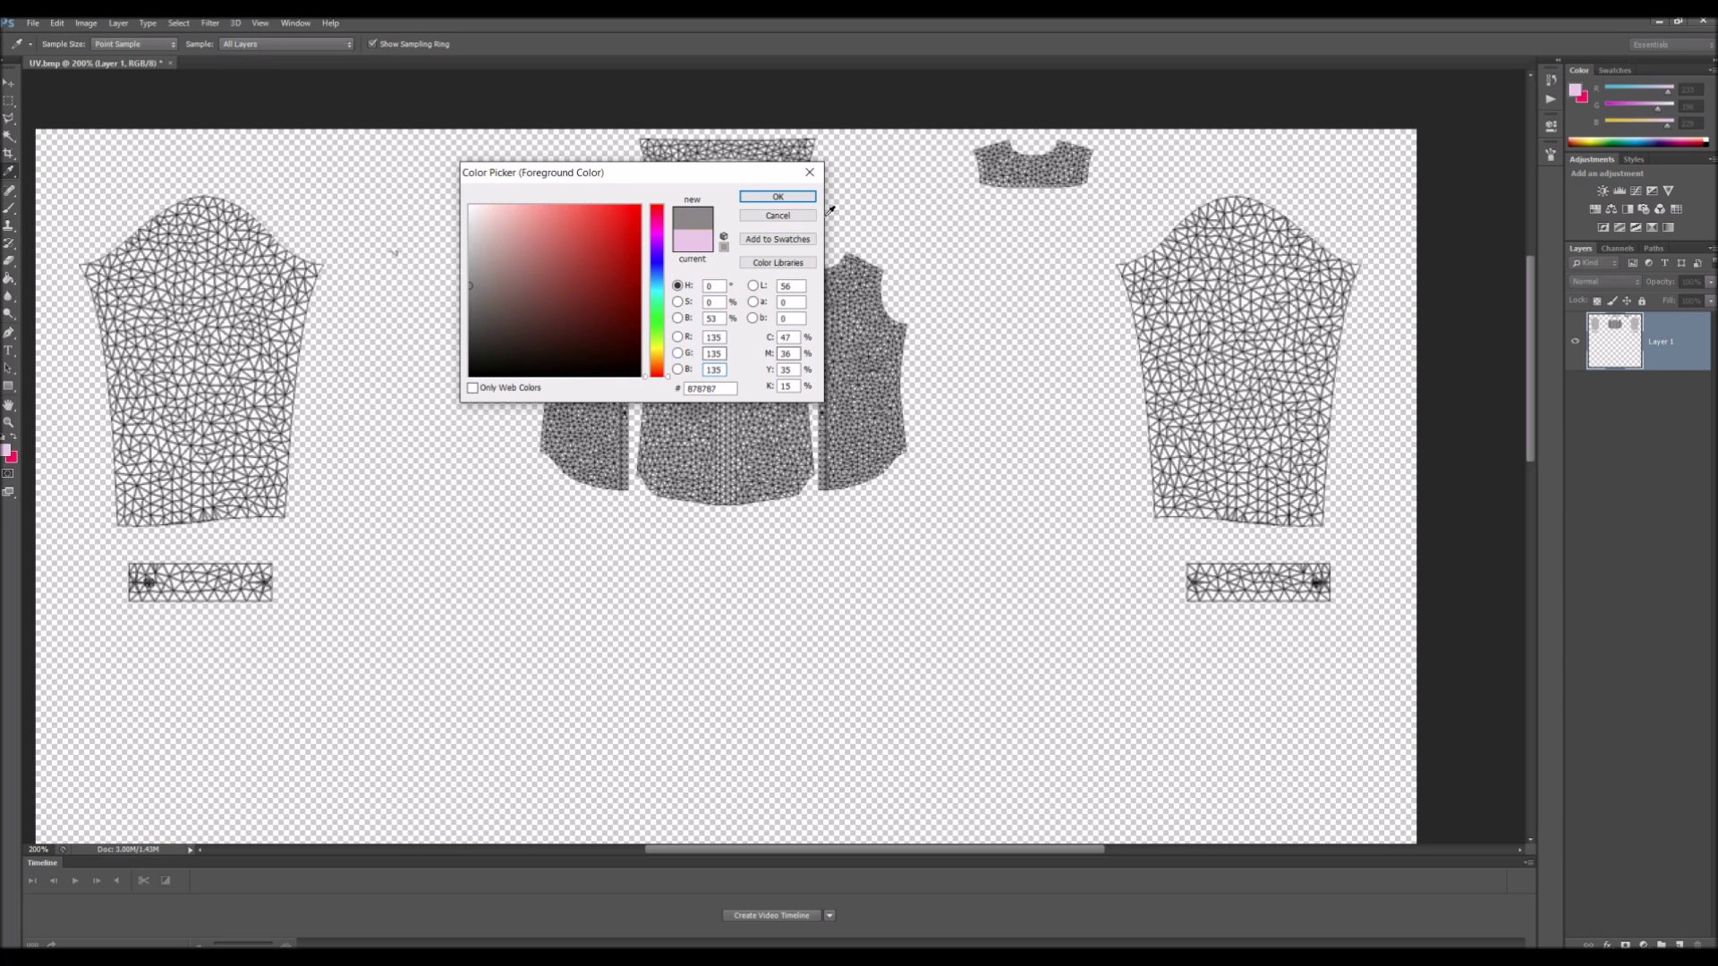
pyautogui.press('Return')
# Step: Magic-wand the transparent area around the vest, sleeve, collar and cuff pieces on Layer 1
pyautogui.press('z')
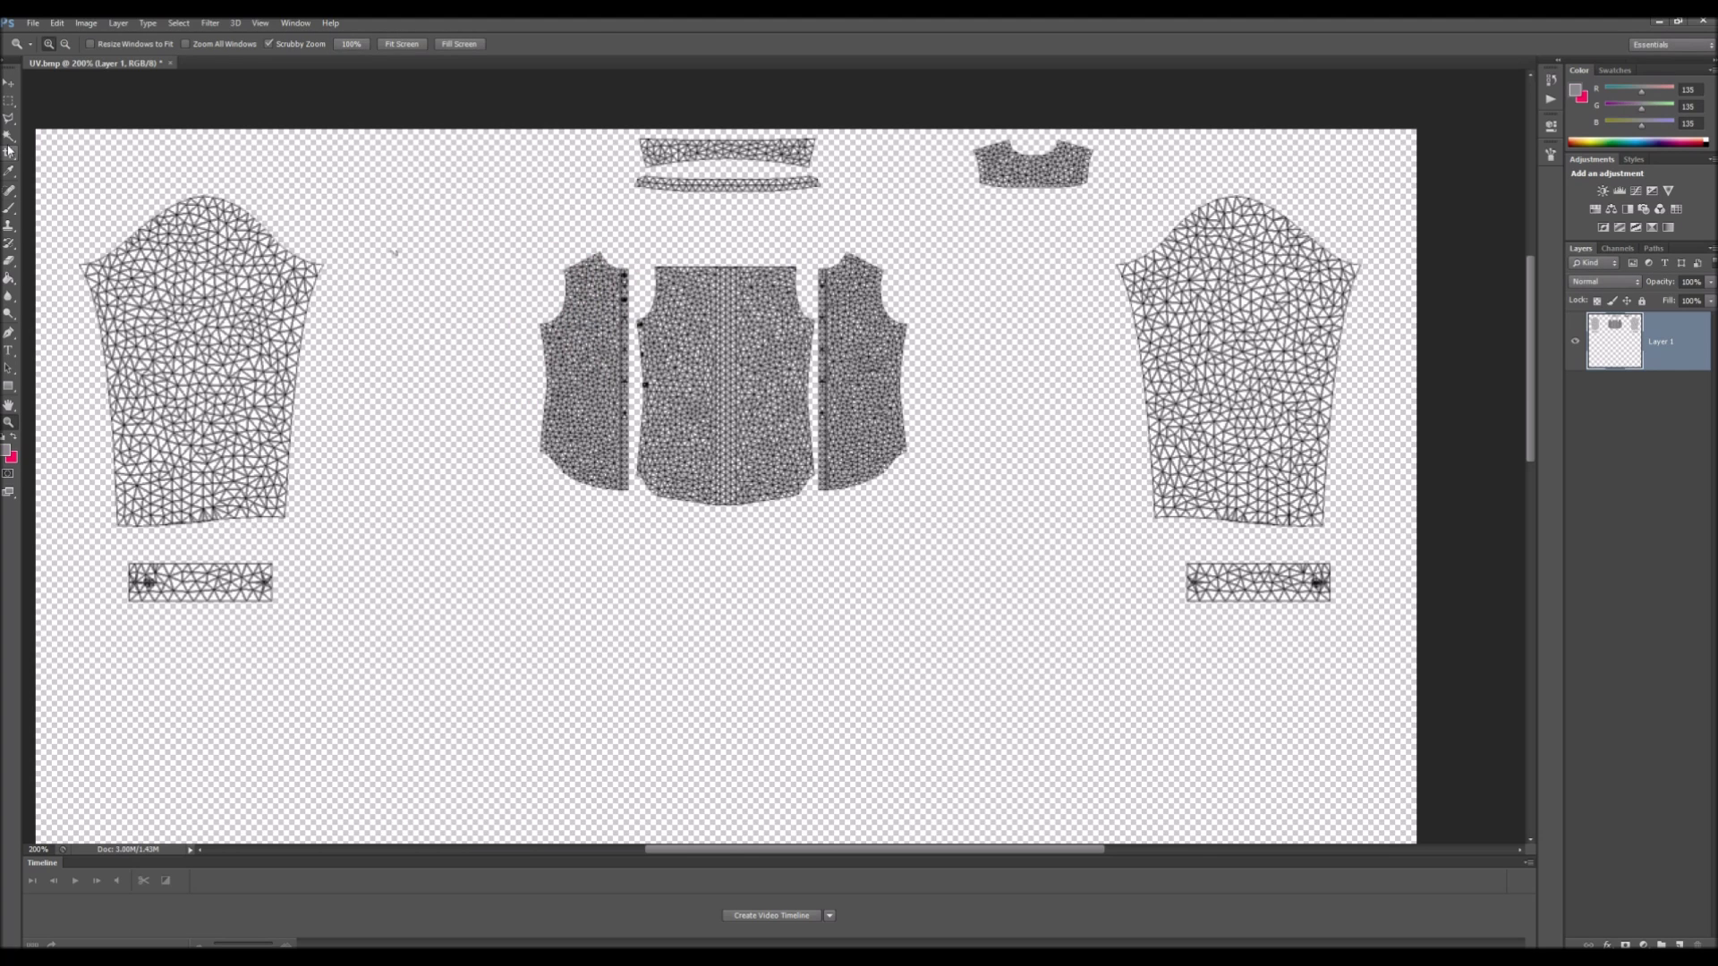
pyautogui.click(9, 143)
pyautogui.click(485, 620)
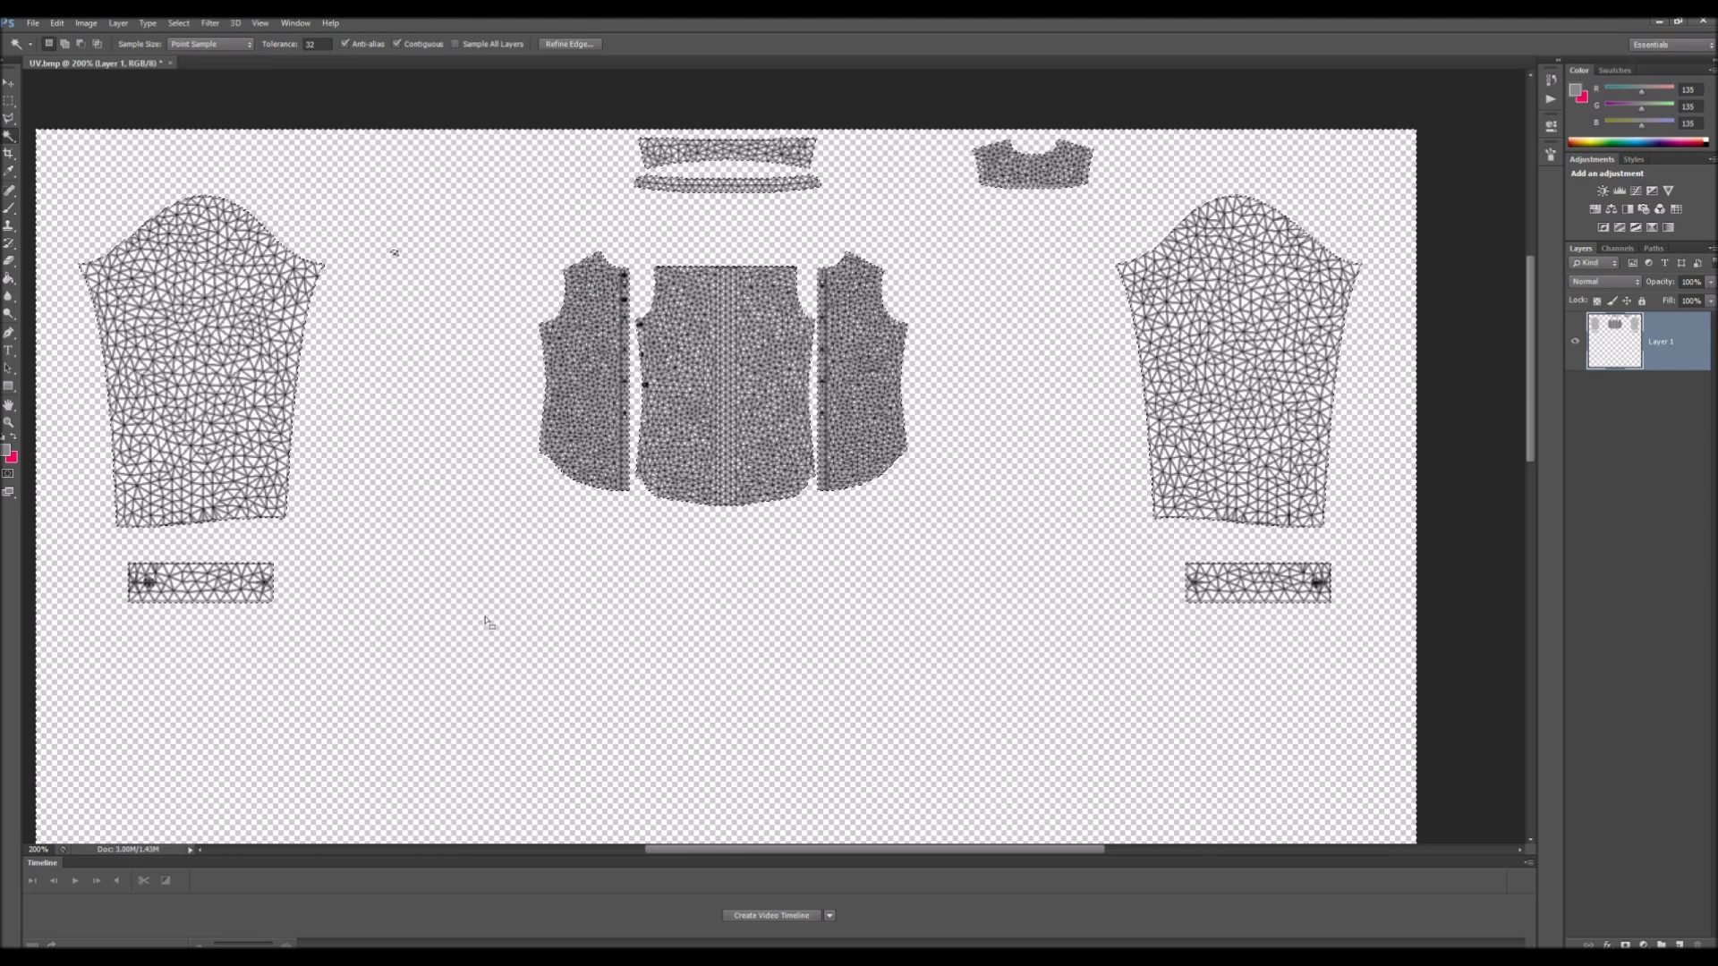
pyautogui.hotkey('ctrl', 'd')
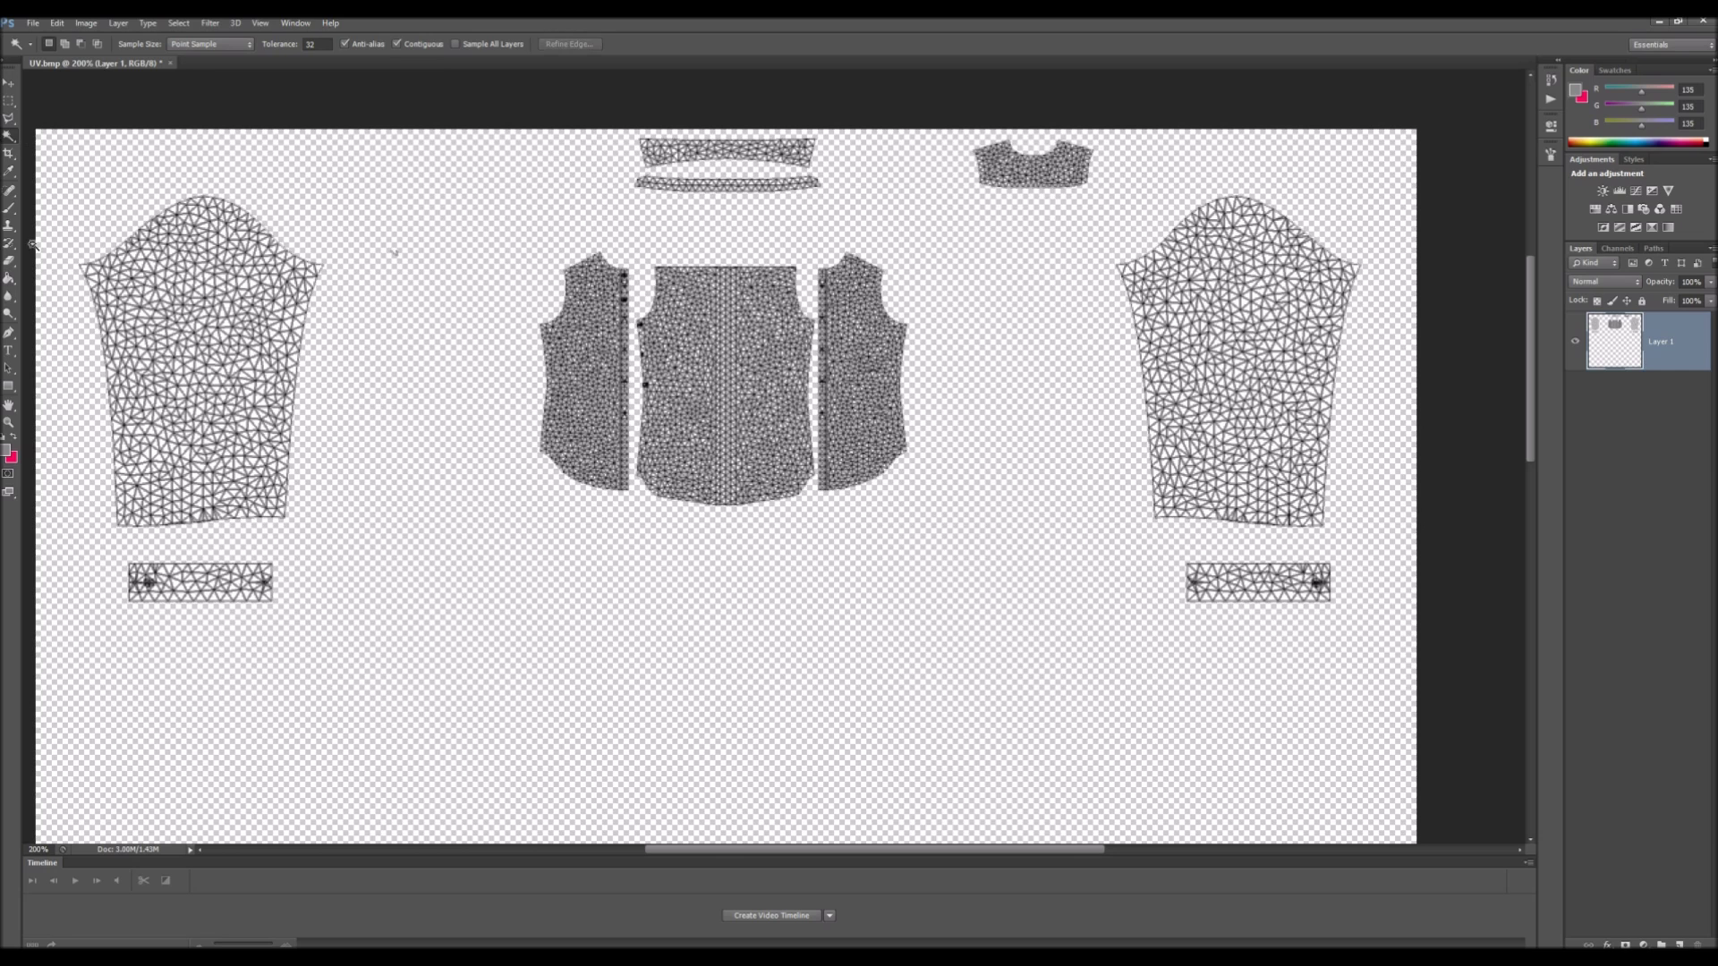
pyautogui.click(9, 260)
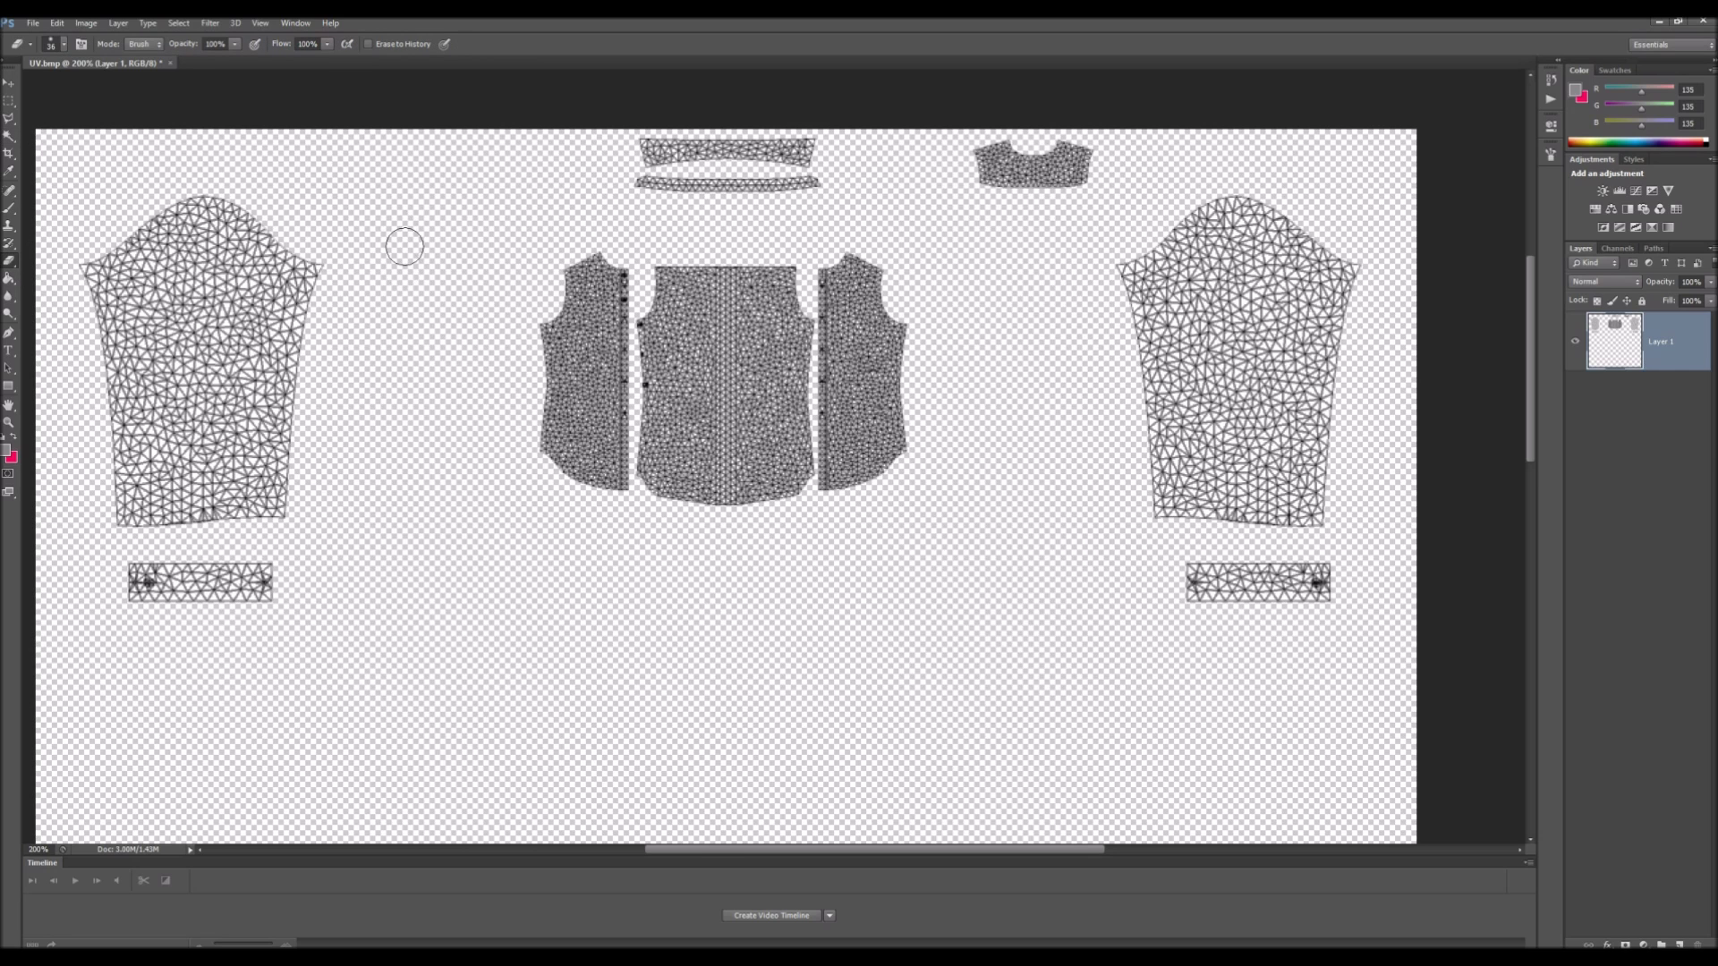
pyautogui.scroll(1, 486, 247)
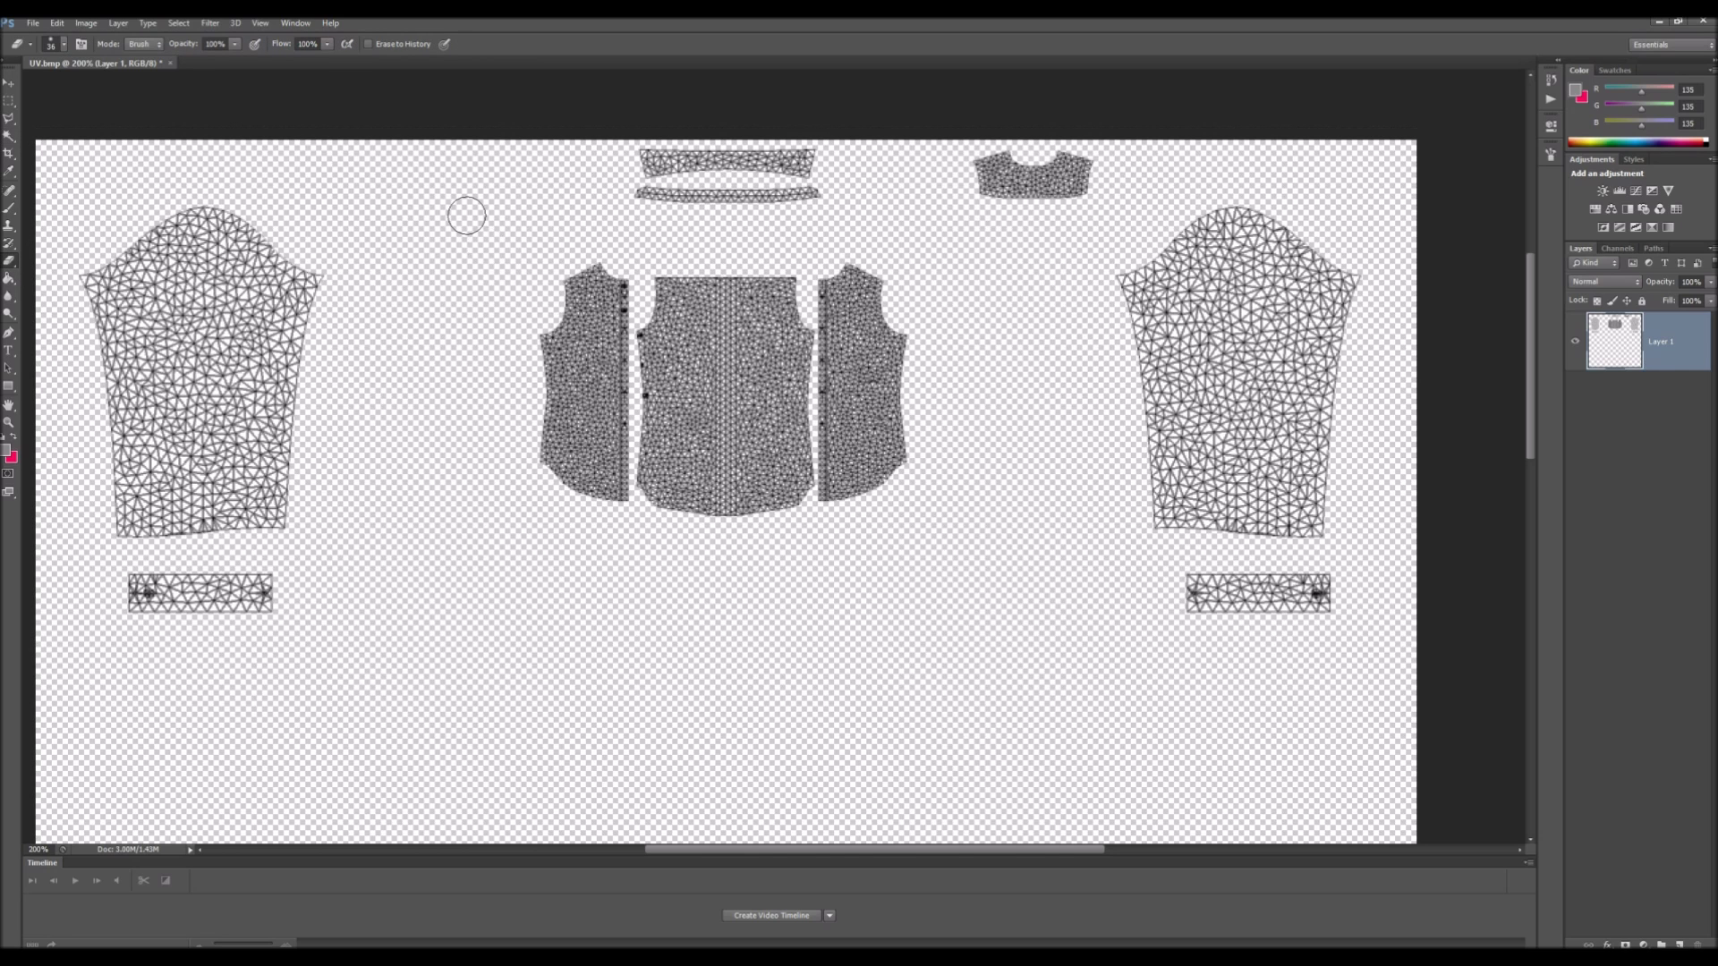
pyautogui.click(9, 135)
pyautogui.click(499, 337)
pyautogui.scroll(-2, 487, 337)
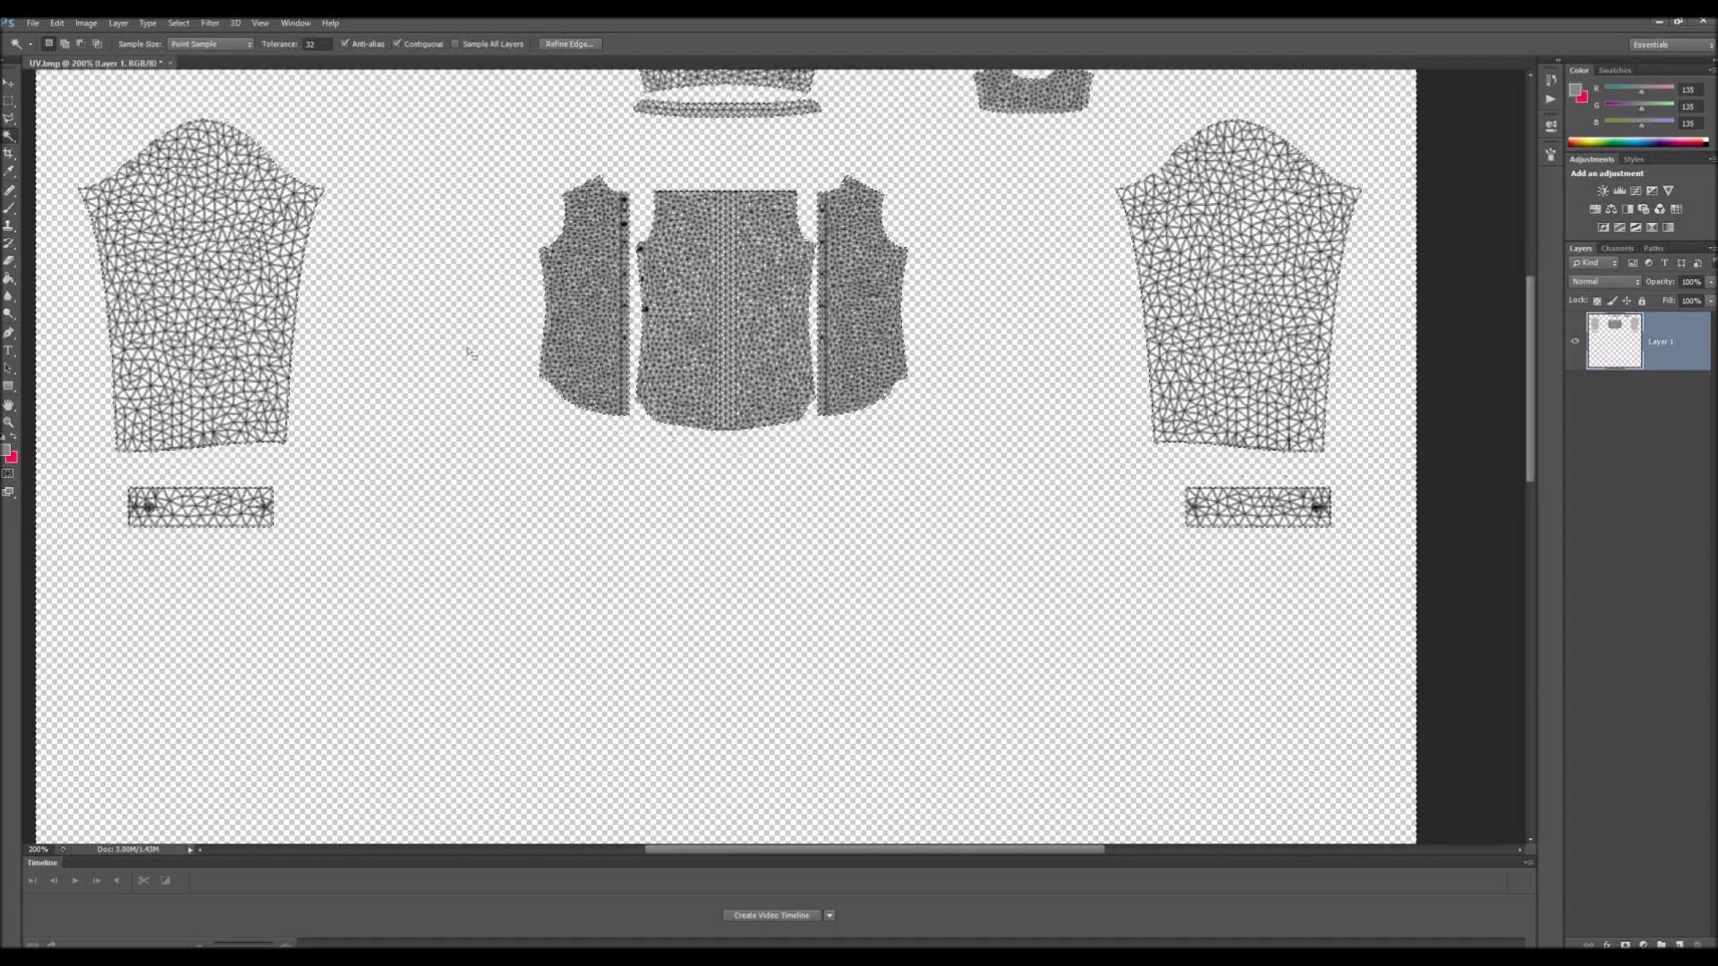
pyautogui.scroll(3, 467, 349)
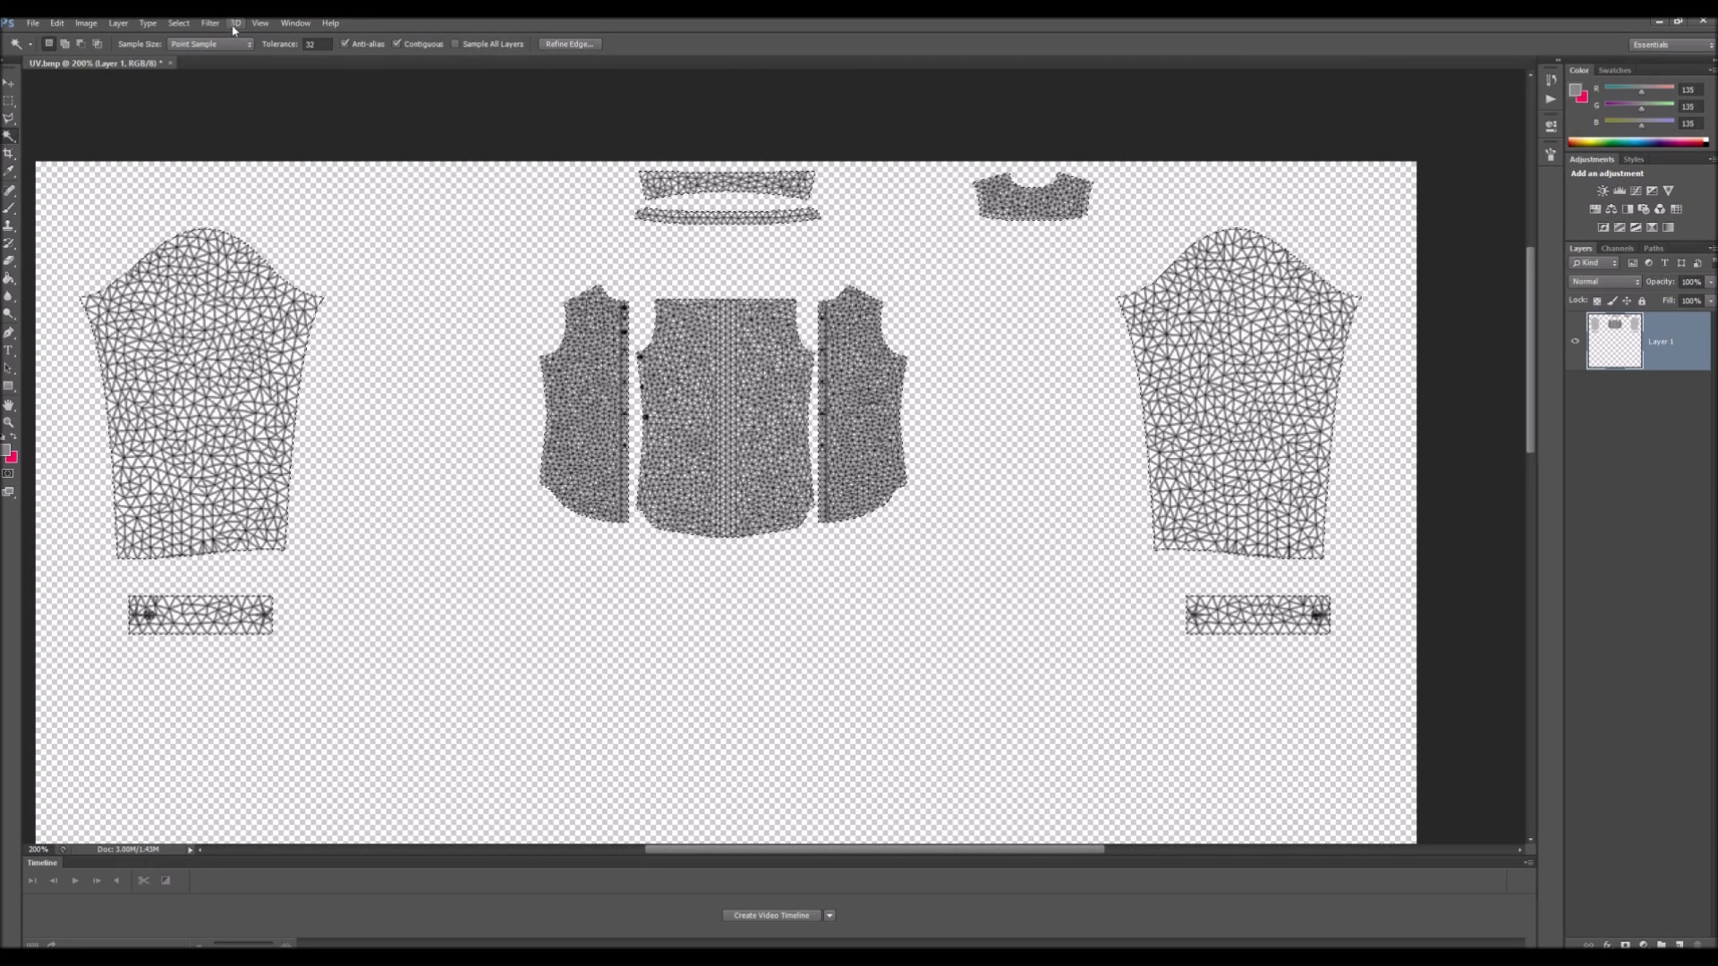
# Step: Brush the sleeve, cuff, body and collar pieces solid with the grey foreground colour
pyautogui.click(10, 207)
pyautogui.click(179, 258)
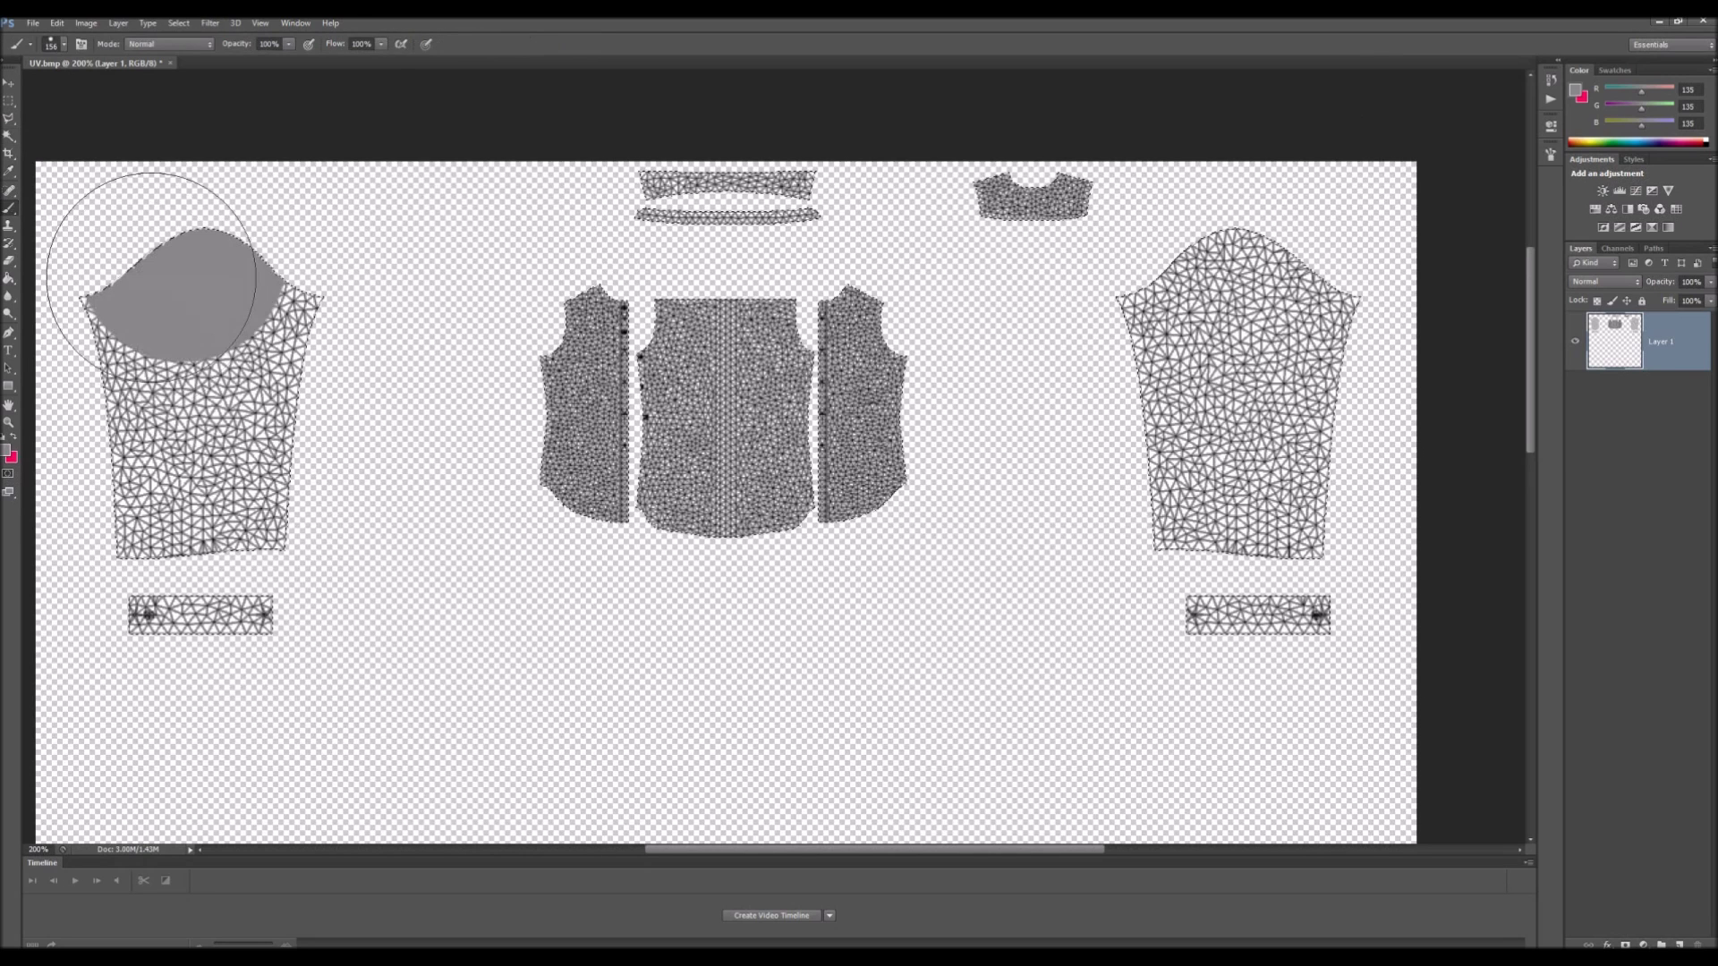
pyautogui.moveTo(152, 278)
pyautogui.mouseDown()
pyautogui.moveTo(146, 614)
pyautogui.moveTo(269, 683)
pyautogui.moveTo(260, 299)
pyautogui.moveTo(268, 403)
pyautogui.mouseUp()
pyautogui.moveTo(578, 381)
pyautogui.mouseDown()
pyautogui.moveTo(622, 563)
pyautogui.moveTo(762, 503)
pyautogui.moveTo(682, 431)
pyautogui.moveTo(973, 367)
pyautogui.moveTo(685, 147)
pyautogui.moveTo(761, 130)
pyautogui.moveTo(1313, 272)
pyautogui.moveTo(1251, 284)
pyautogui.moveTo(1280, 603)
pyautogui.moveTo(1307, 659)
pyautogui.mouseUp()
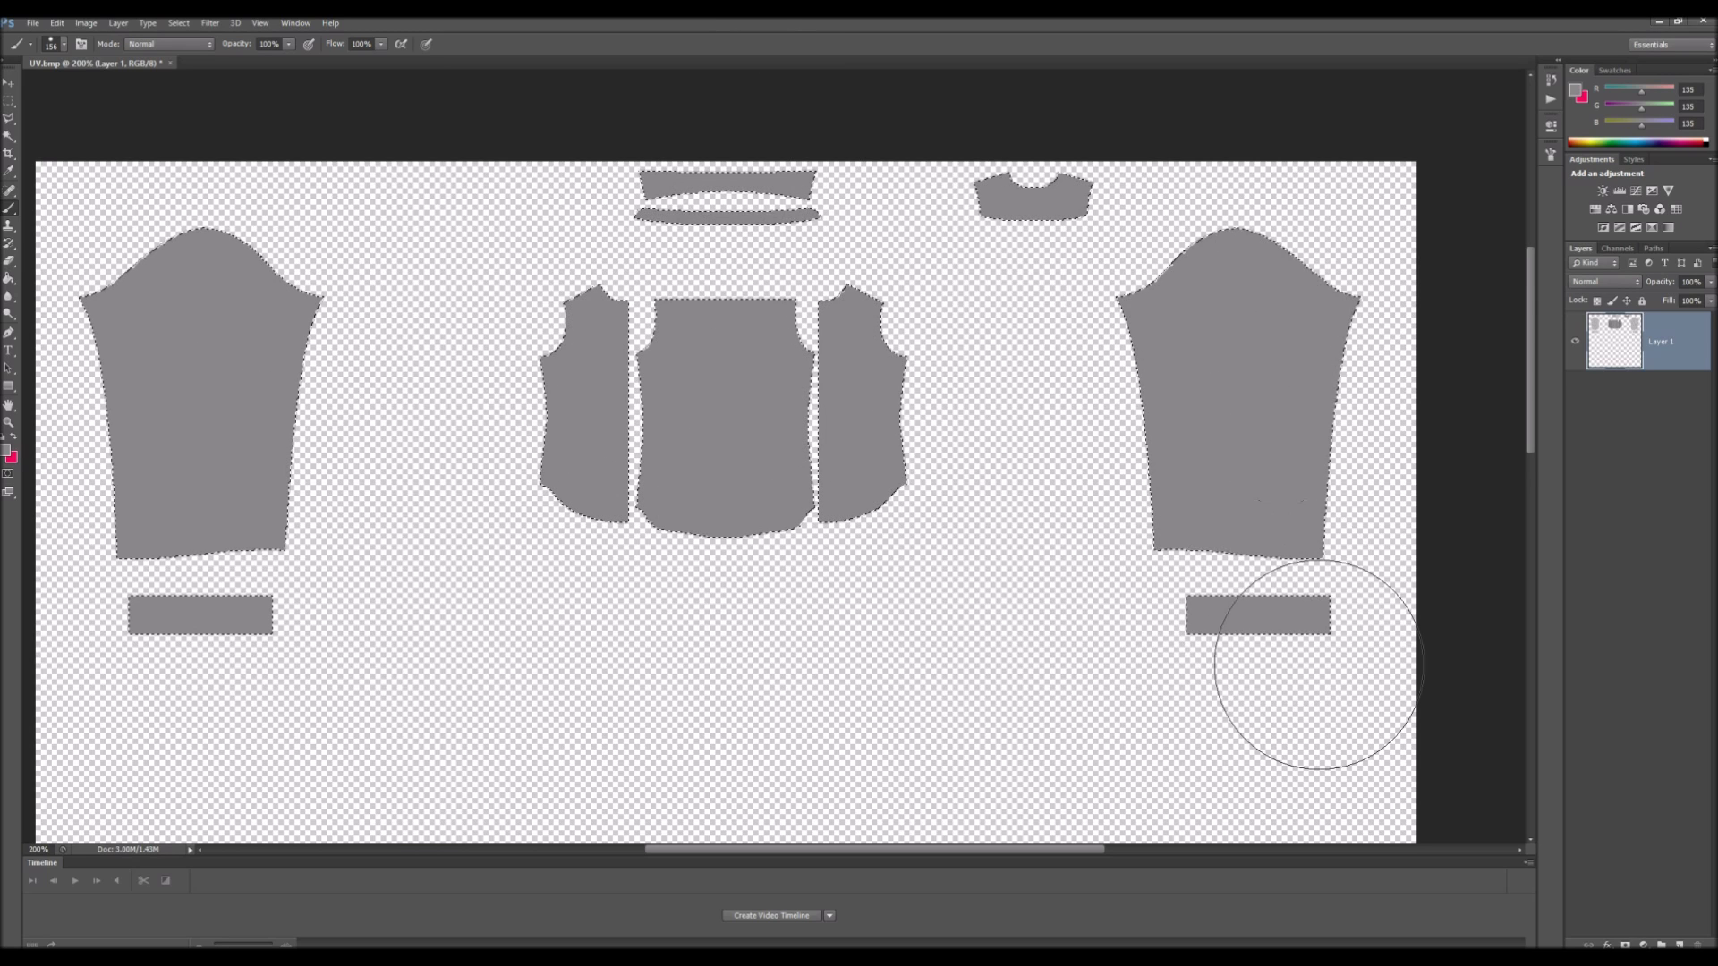
pyautogui.click(211, 22)
# Step: Expand the selection a few pixels and add empty Layer 2 above the grey pieces
pyautogui.moveTo(179, 23)
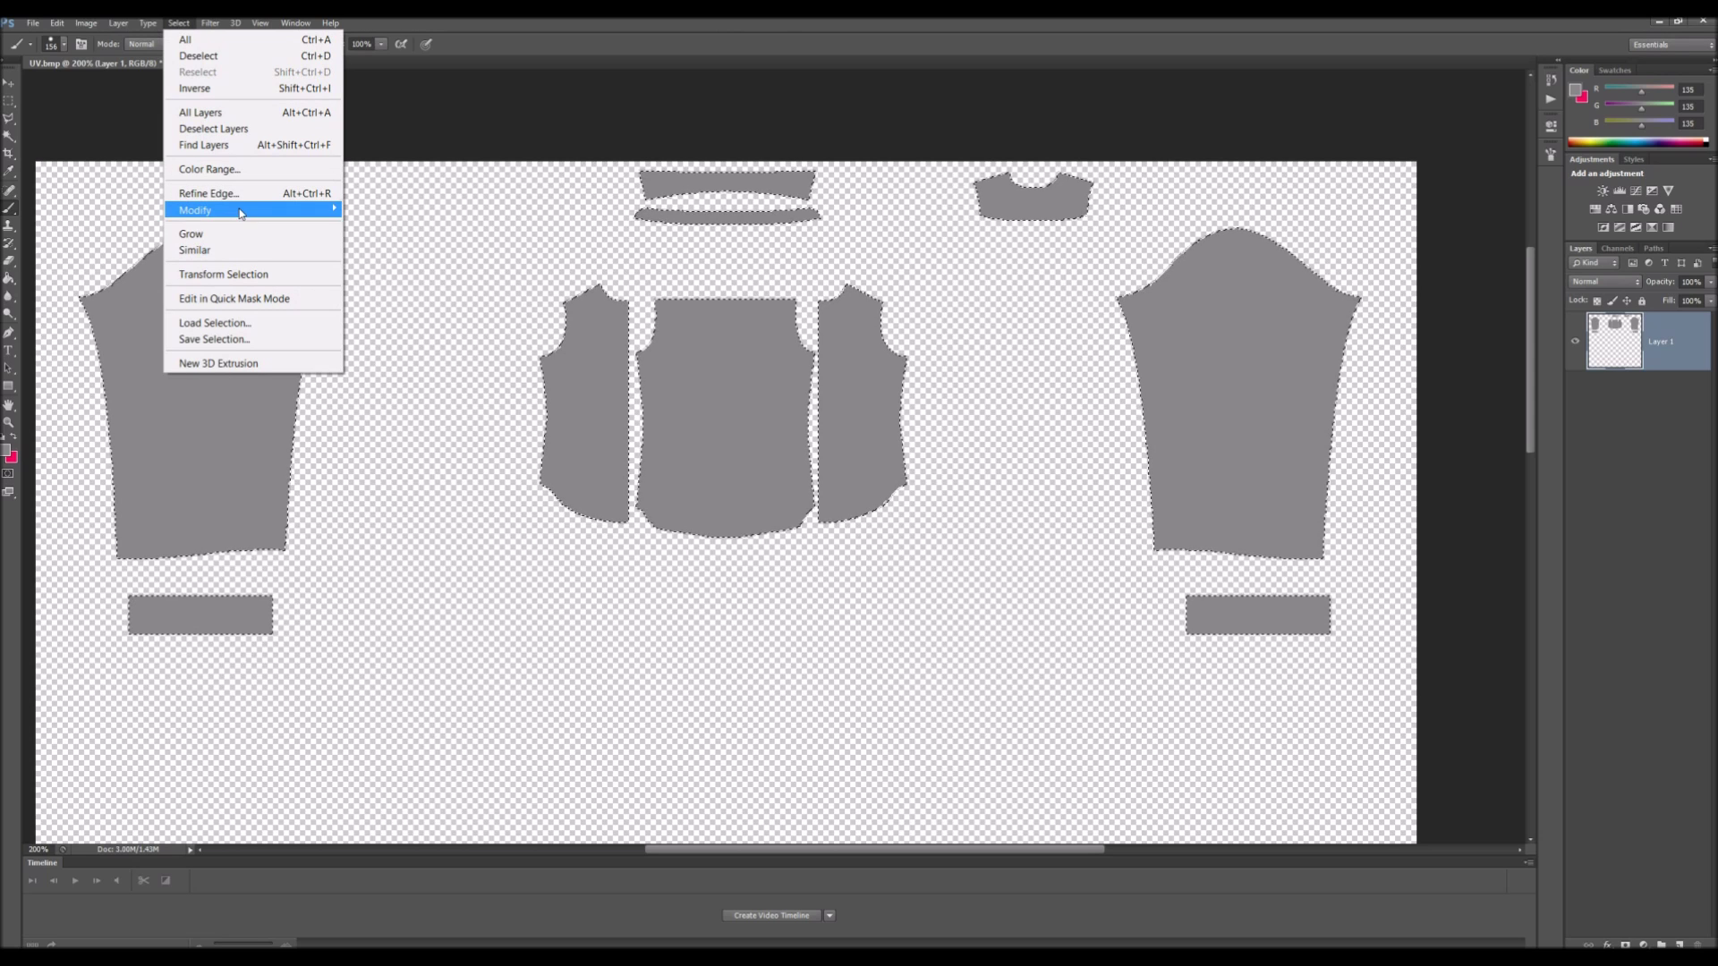
pyautogui.moveTo(223, 211)
pyautogui.click(437, 242)
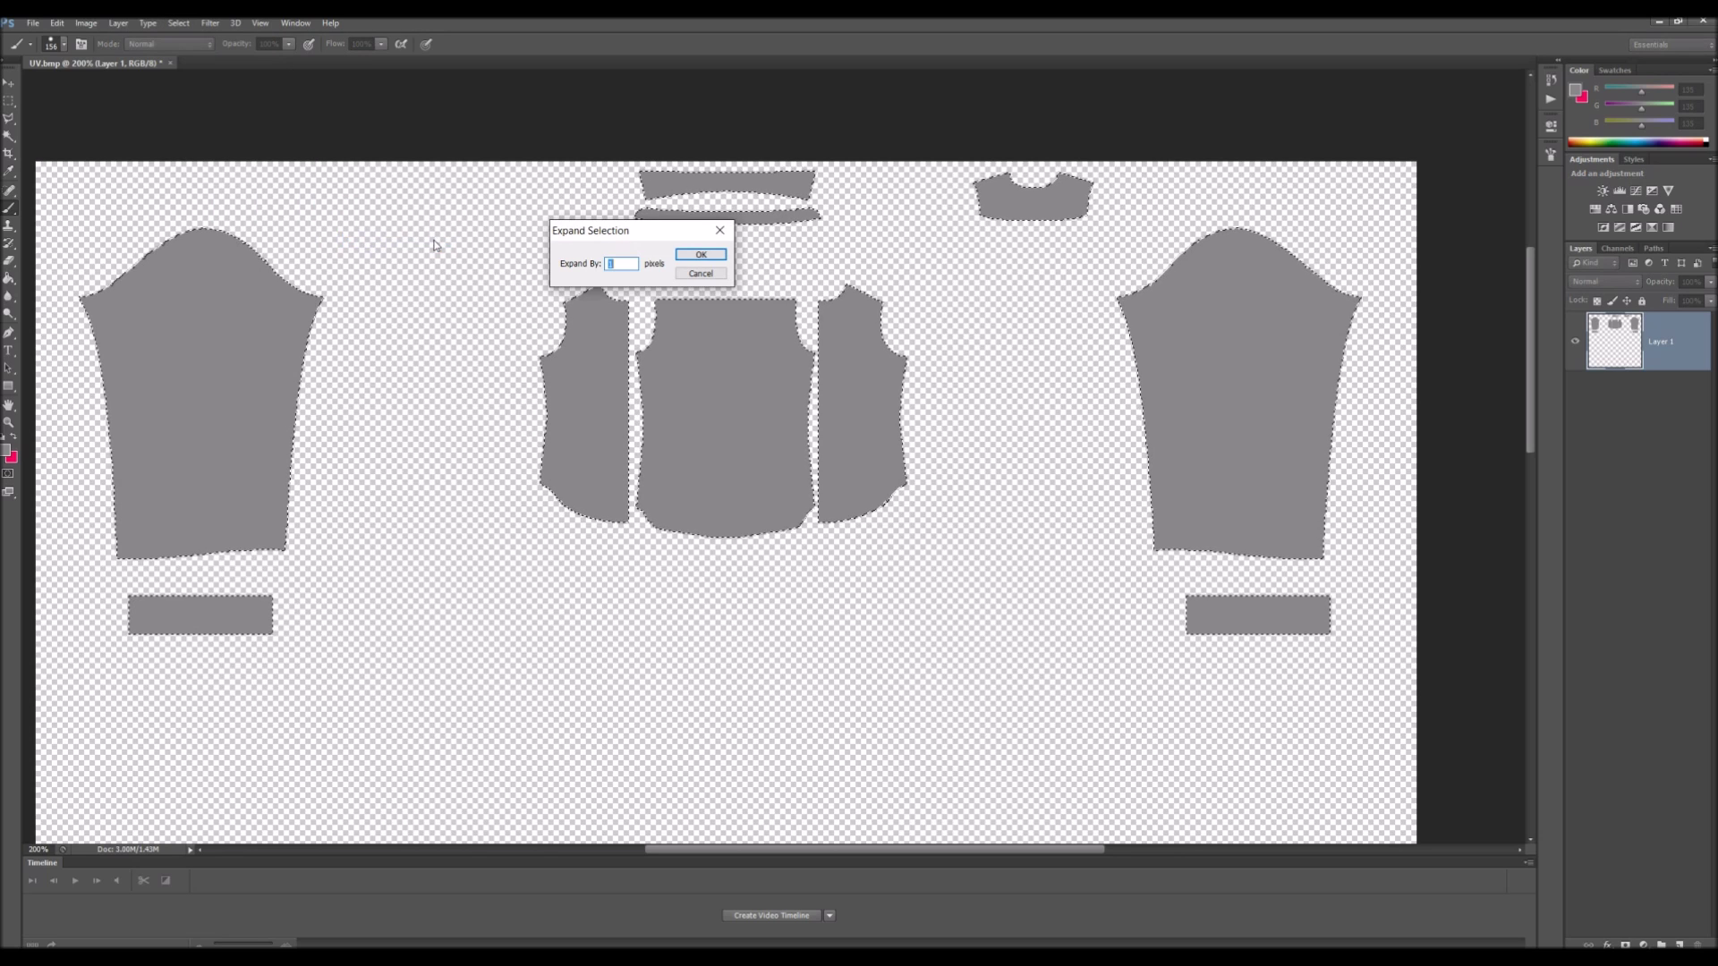
pyautogui.press('Return')
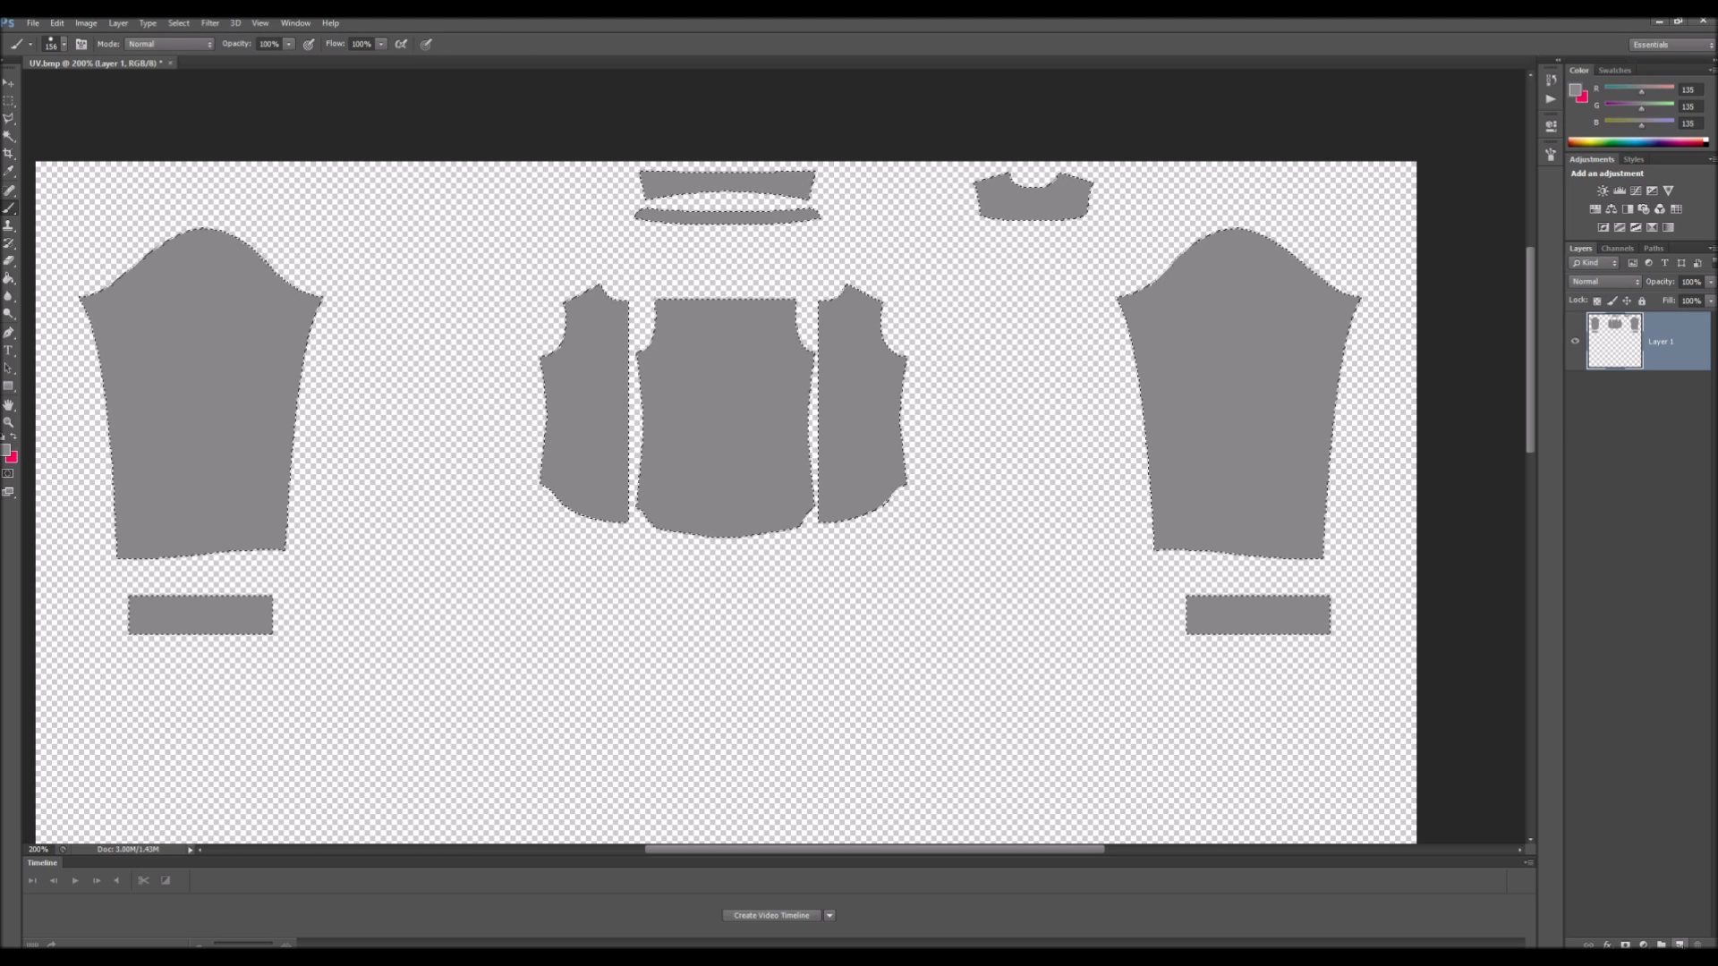
pyautogui.hotkey('ctrl', 'shift', 'alt', 'n')
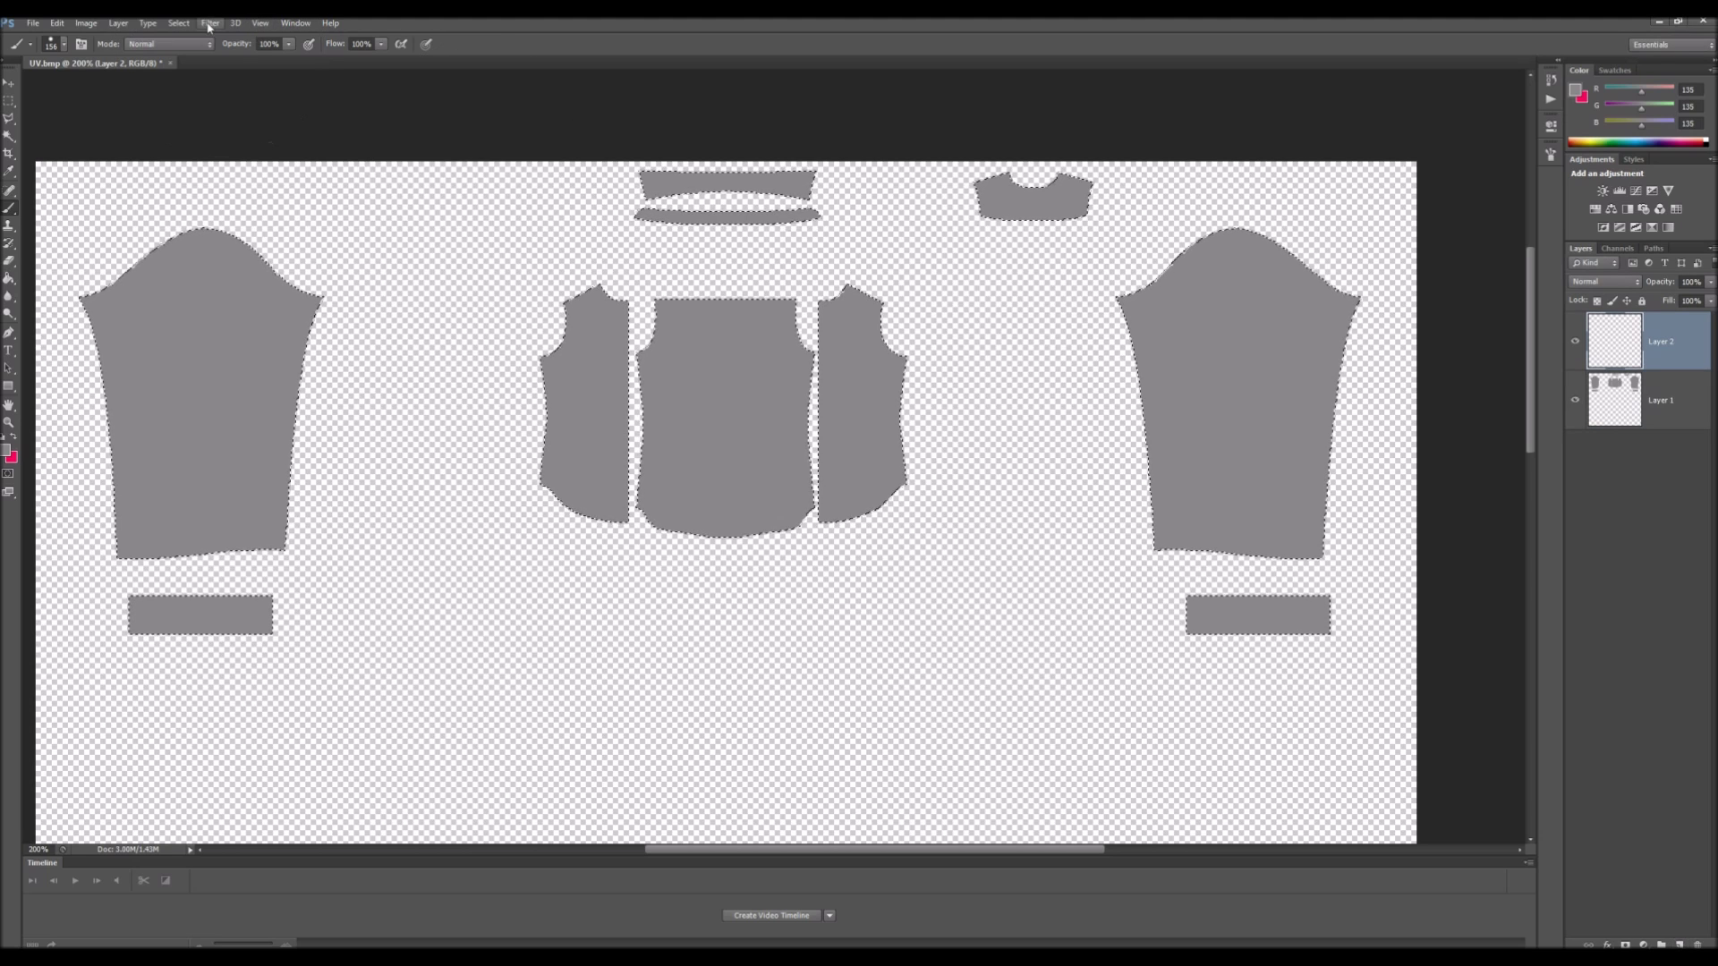
# Step: Expand the shirt-piece selection outward again with Select > Modify > Expand
pyautogui.click(208, 24)
pyautogui.moveTo(178, 23)
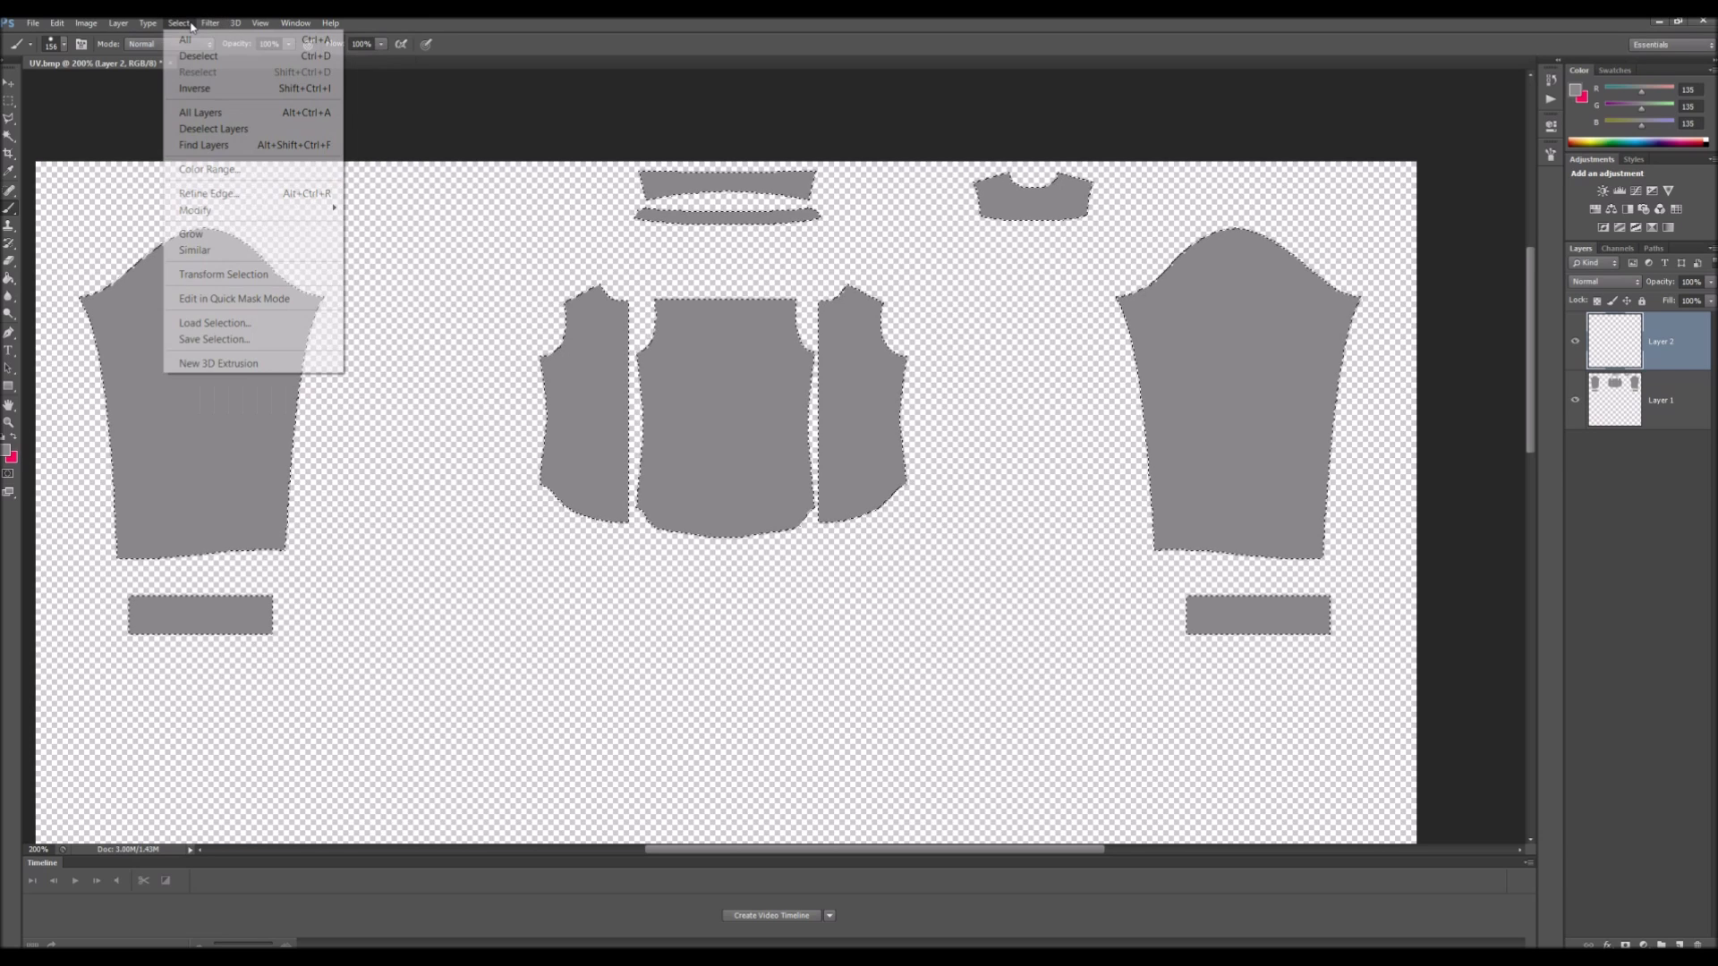
pyautogui.moveTo(295, 210)
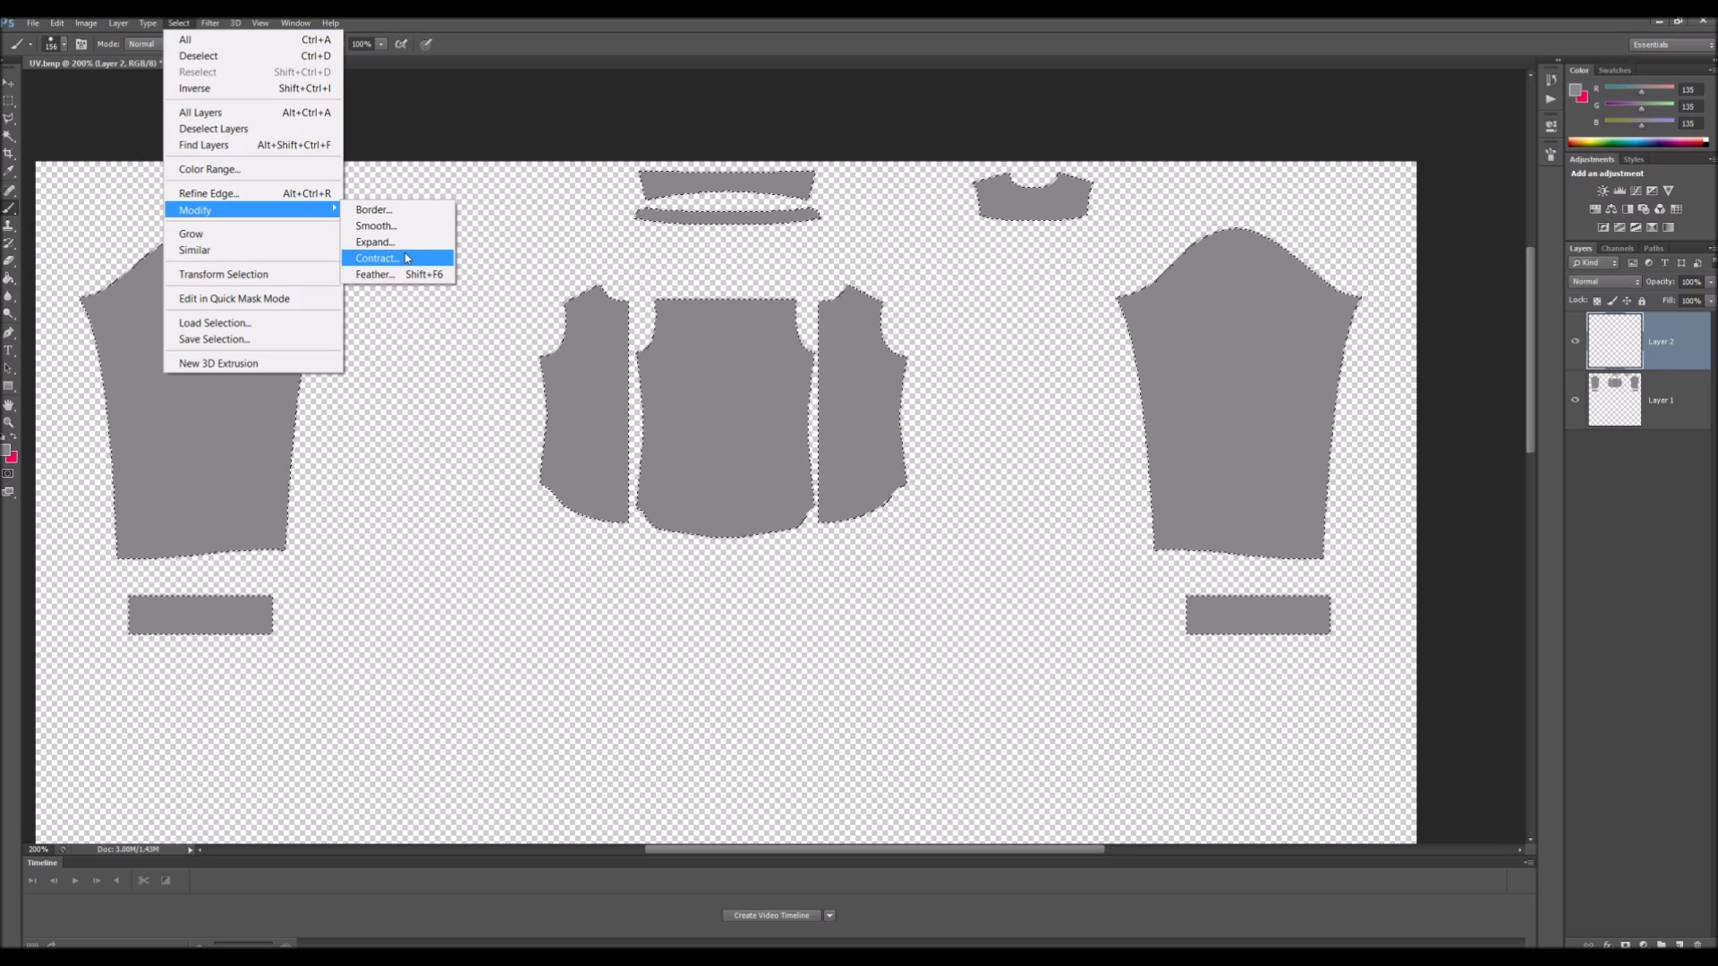
pyautogui.click(399, 242)
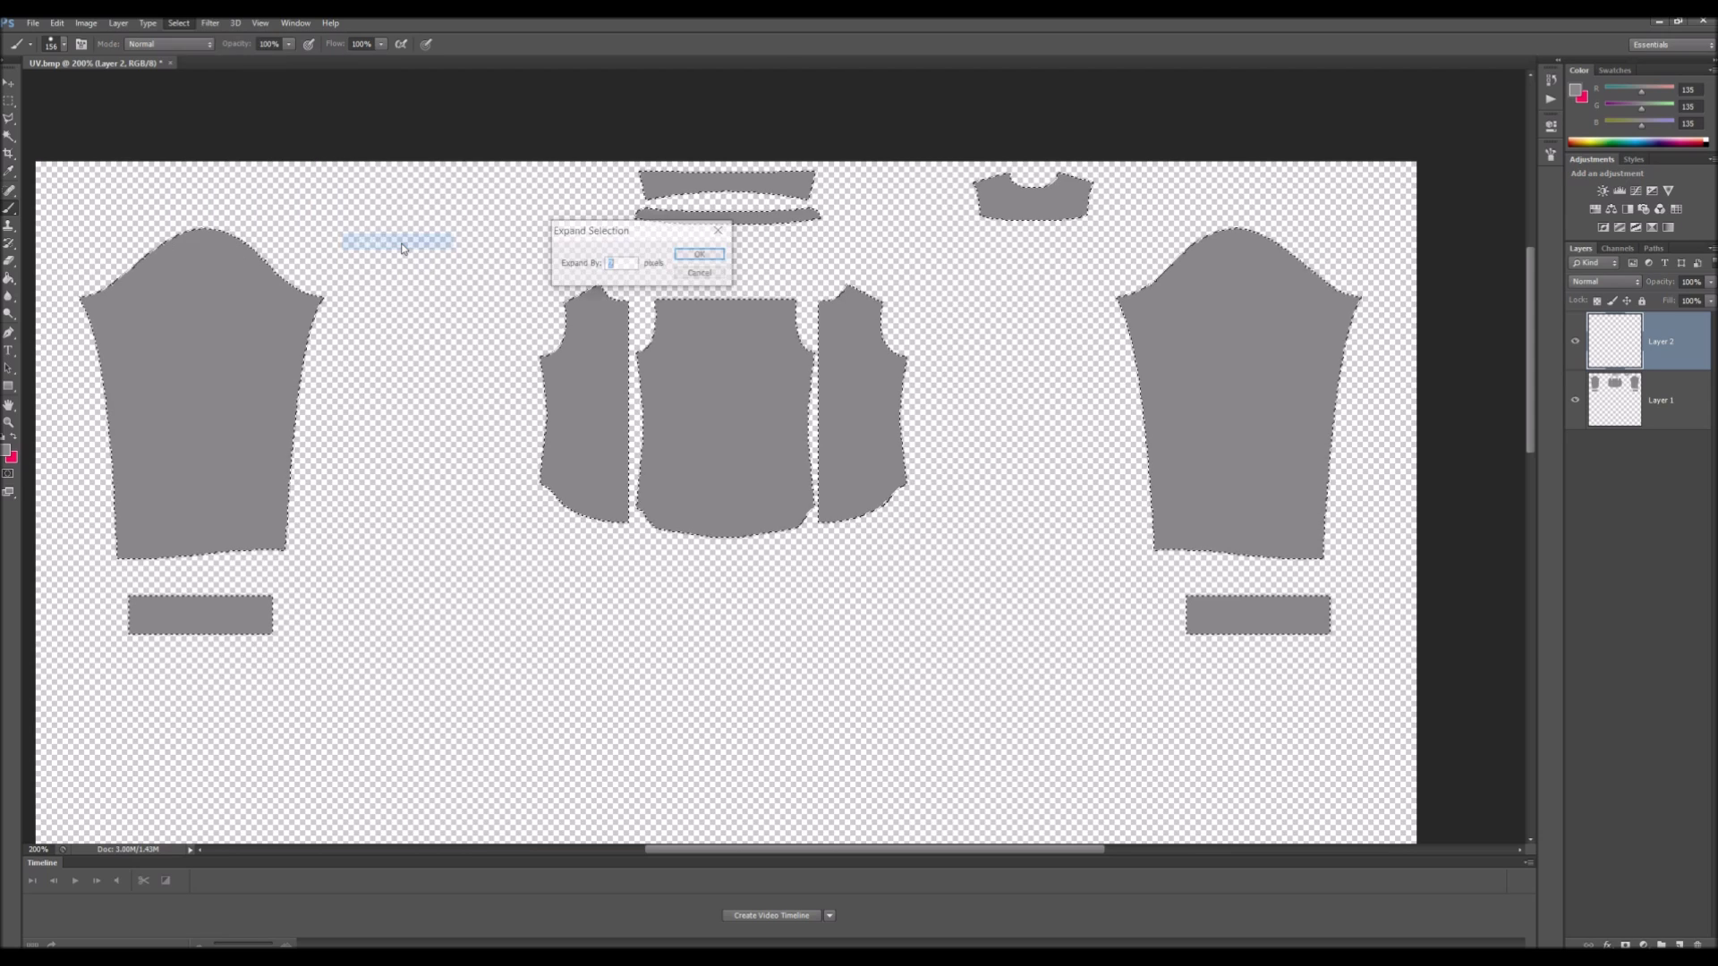
pyautogui.press('Return')
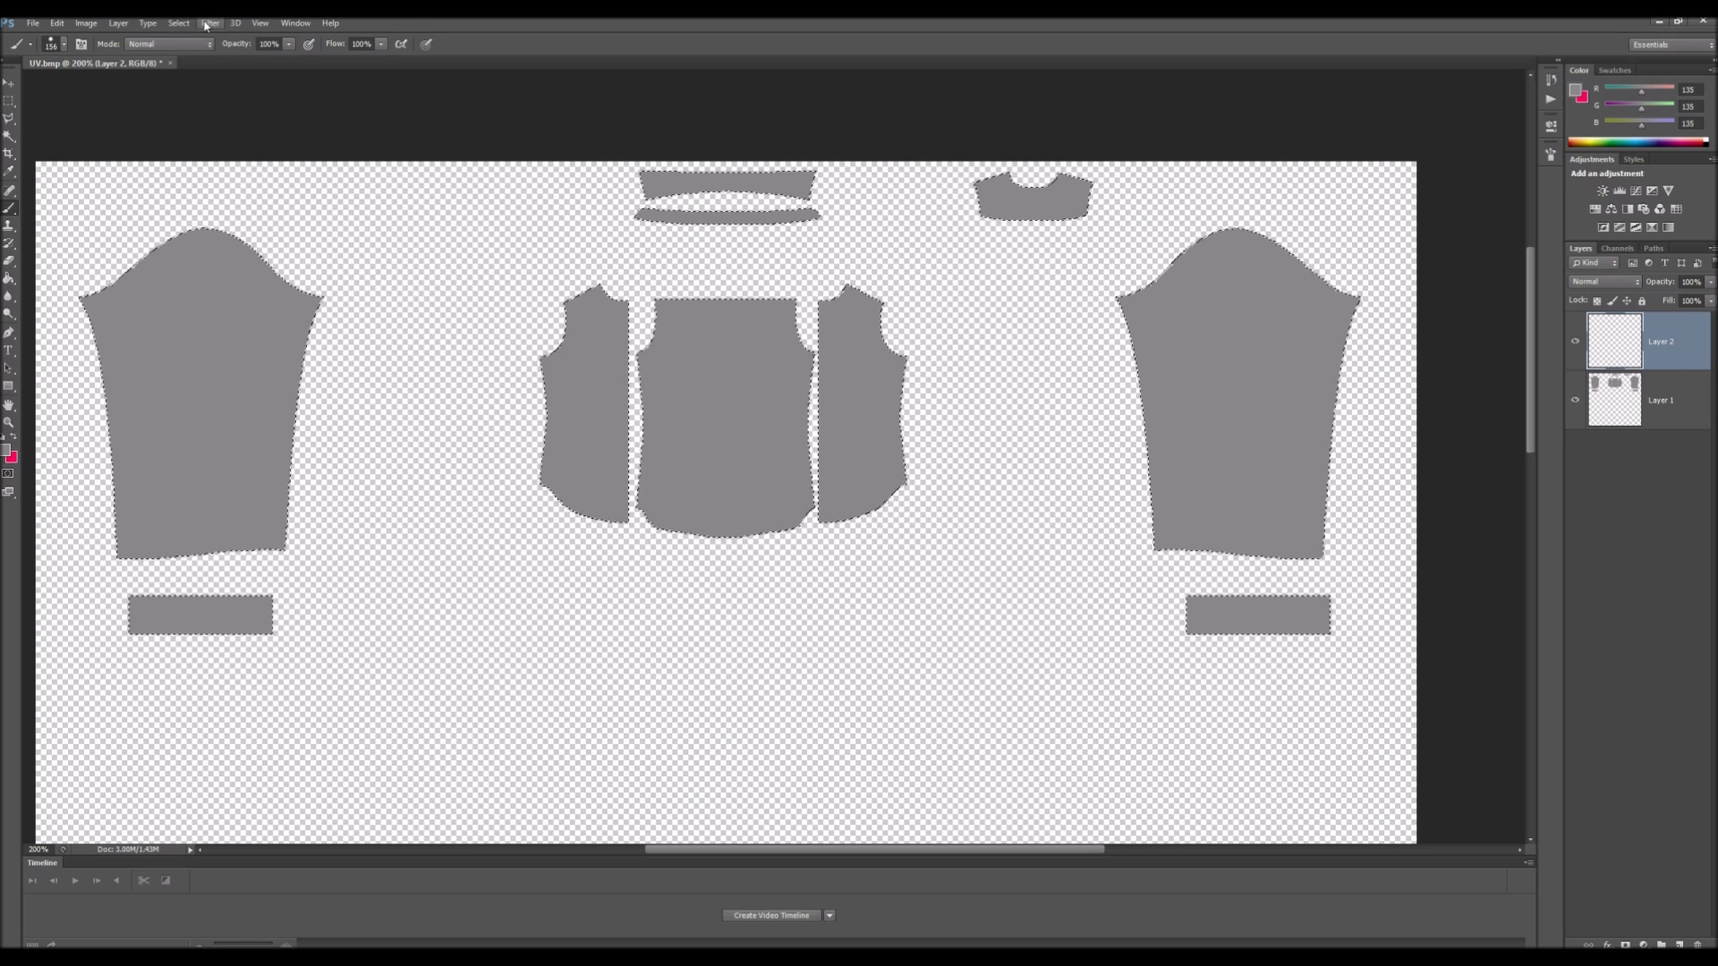
pyautogui.click(208, 24)
pyautogui.click(212, 22)
pyautogui.click(215, 21)
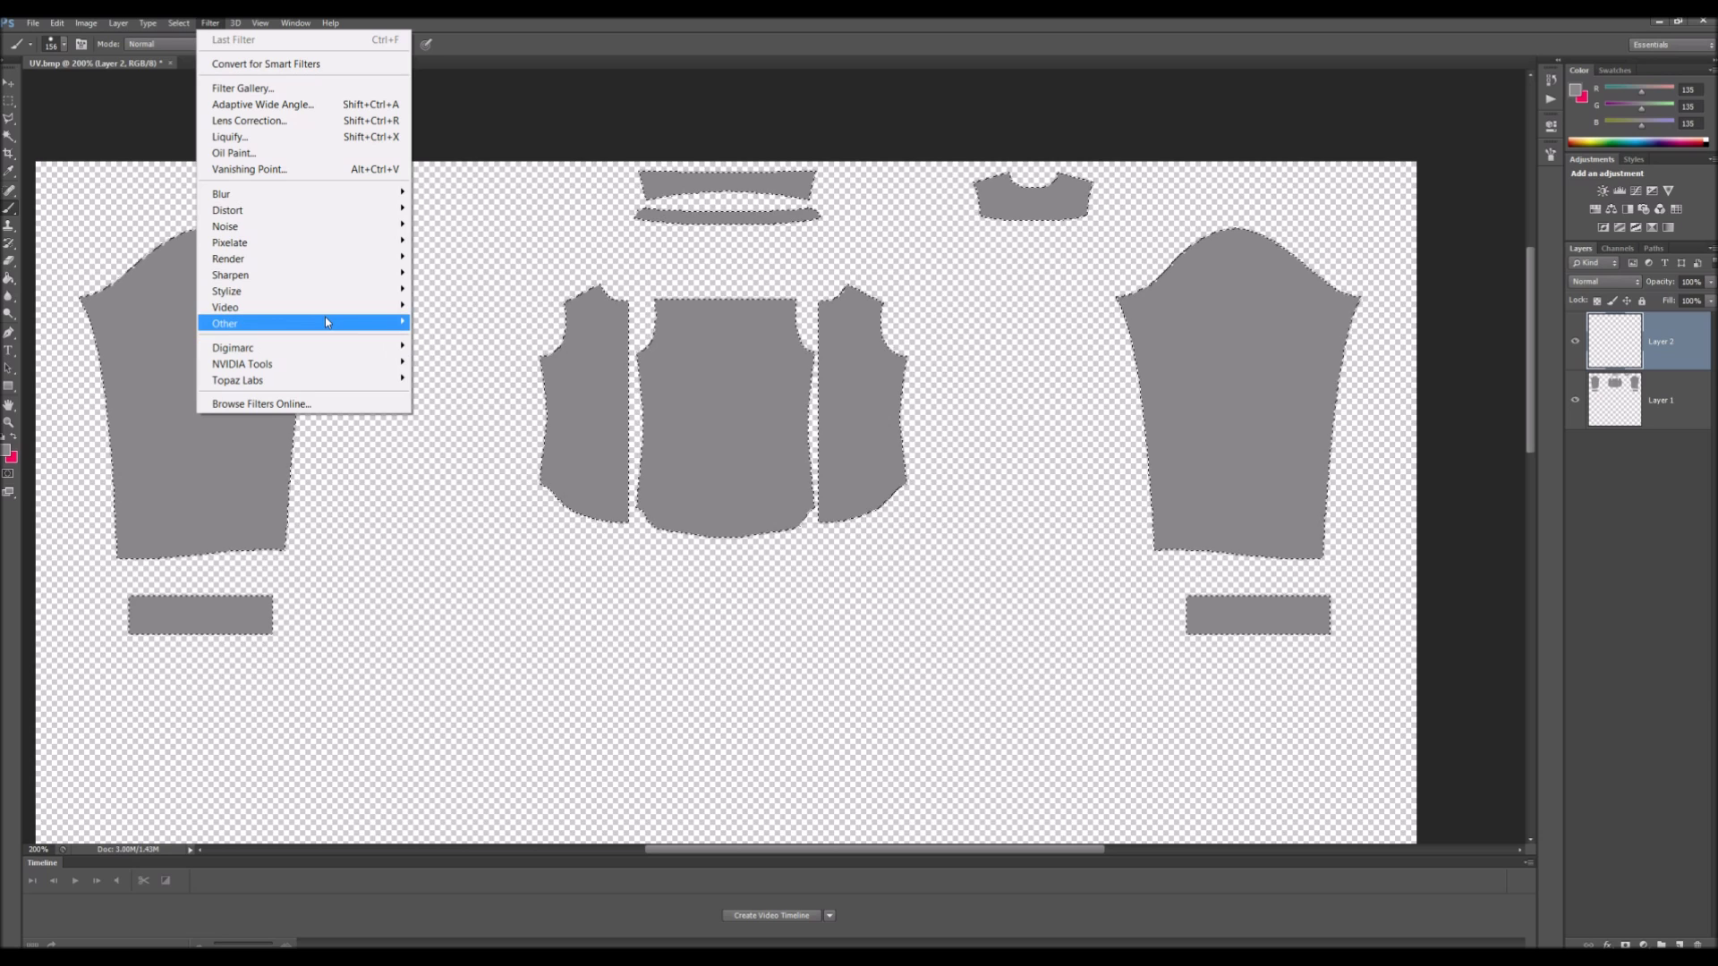
pyautogui.click(211, 23)
# Step: Convert the selection into a border band with Select > Modify > Border
pyautogui.click(175, 22)
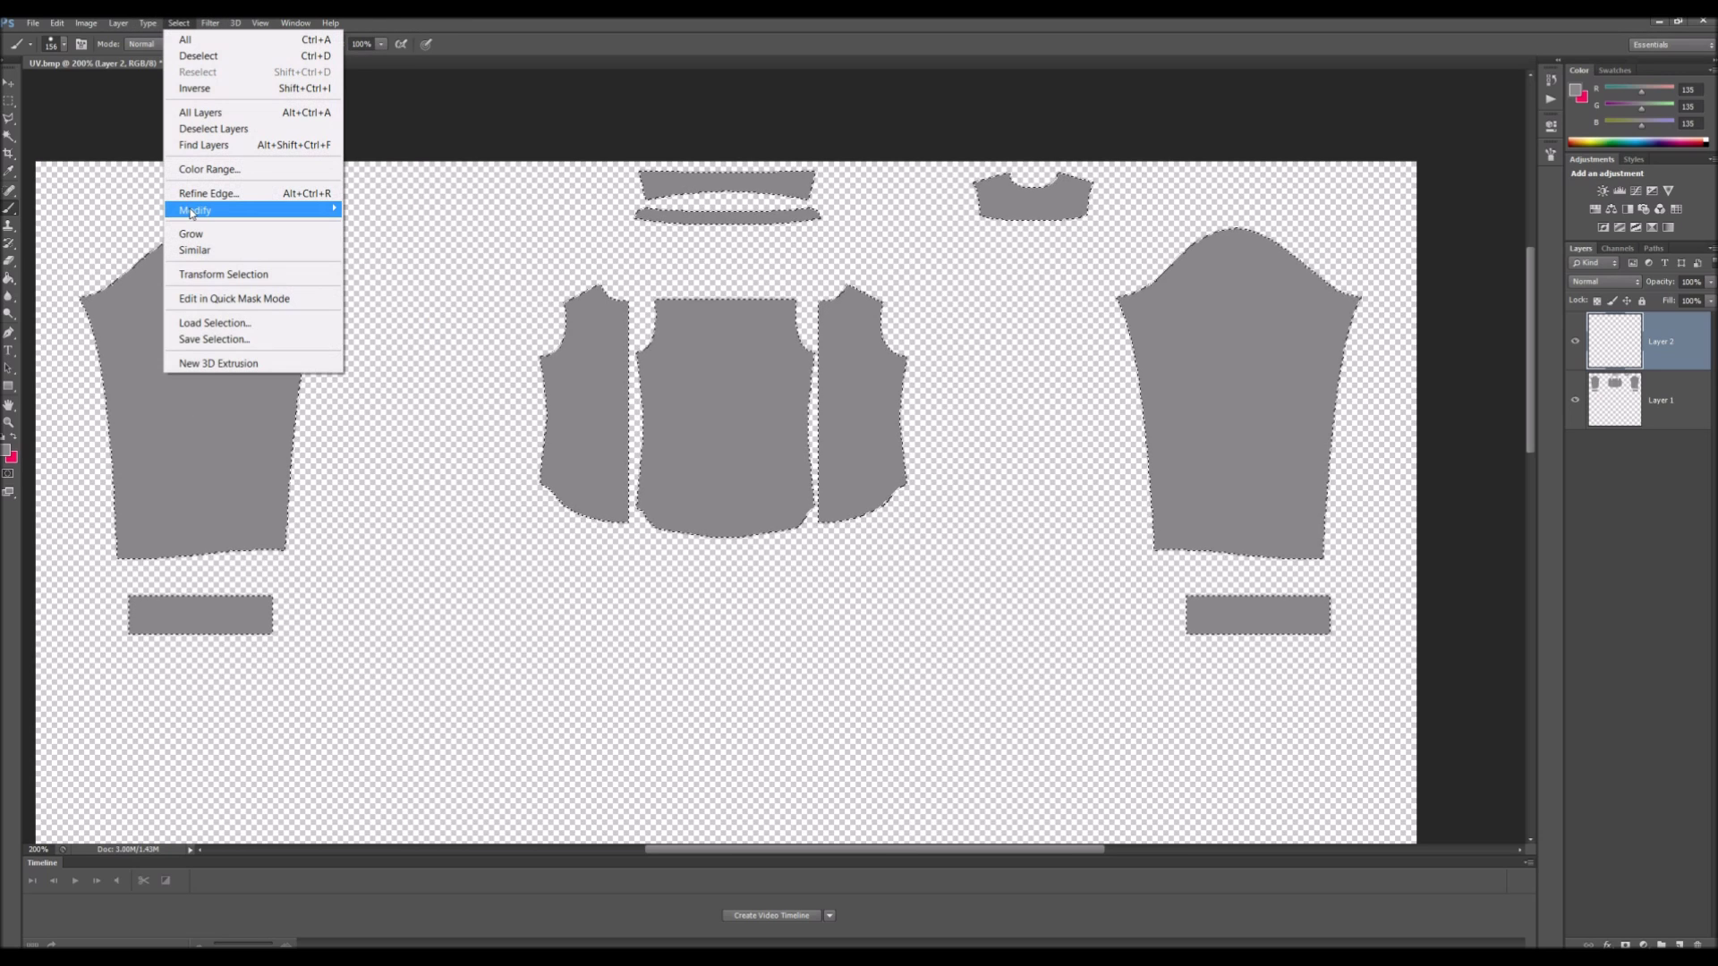
pyautogui.moveTo(192, 211)
pyautogui.click(374, 209)
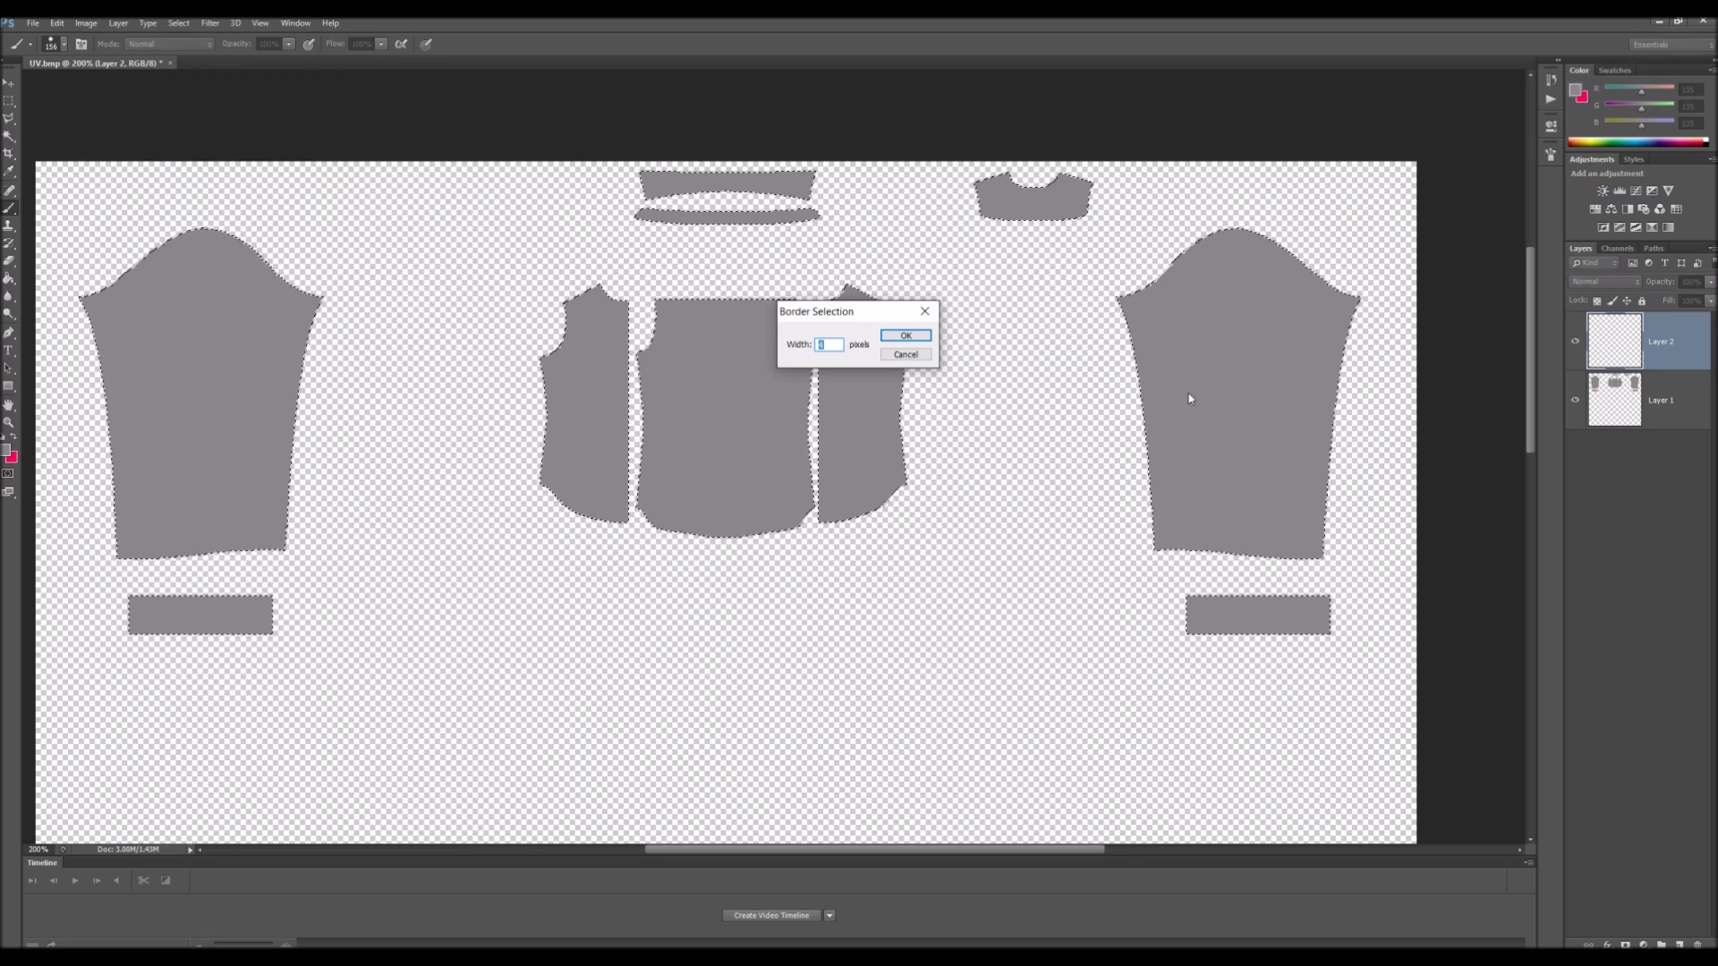
pyautogui.press('Return')
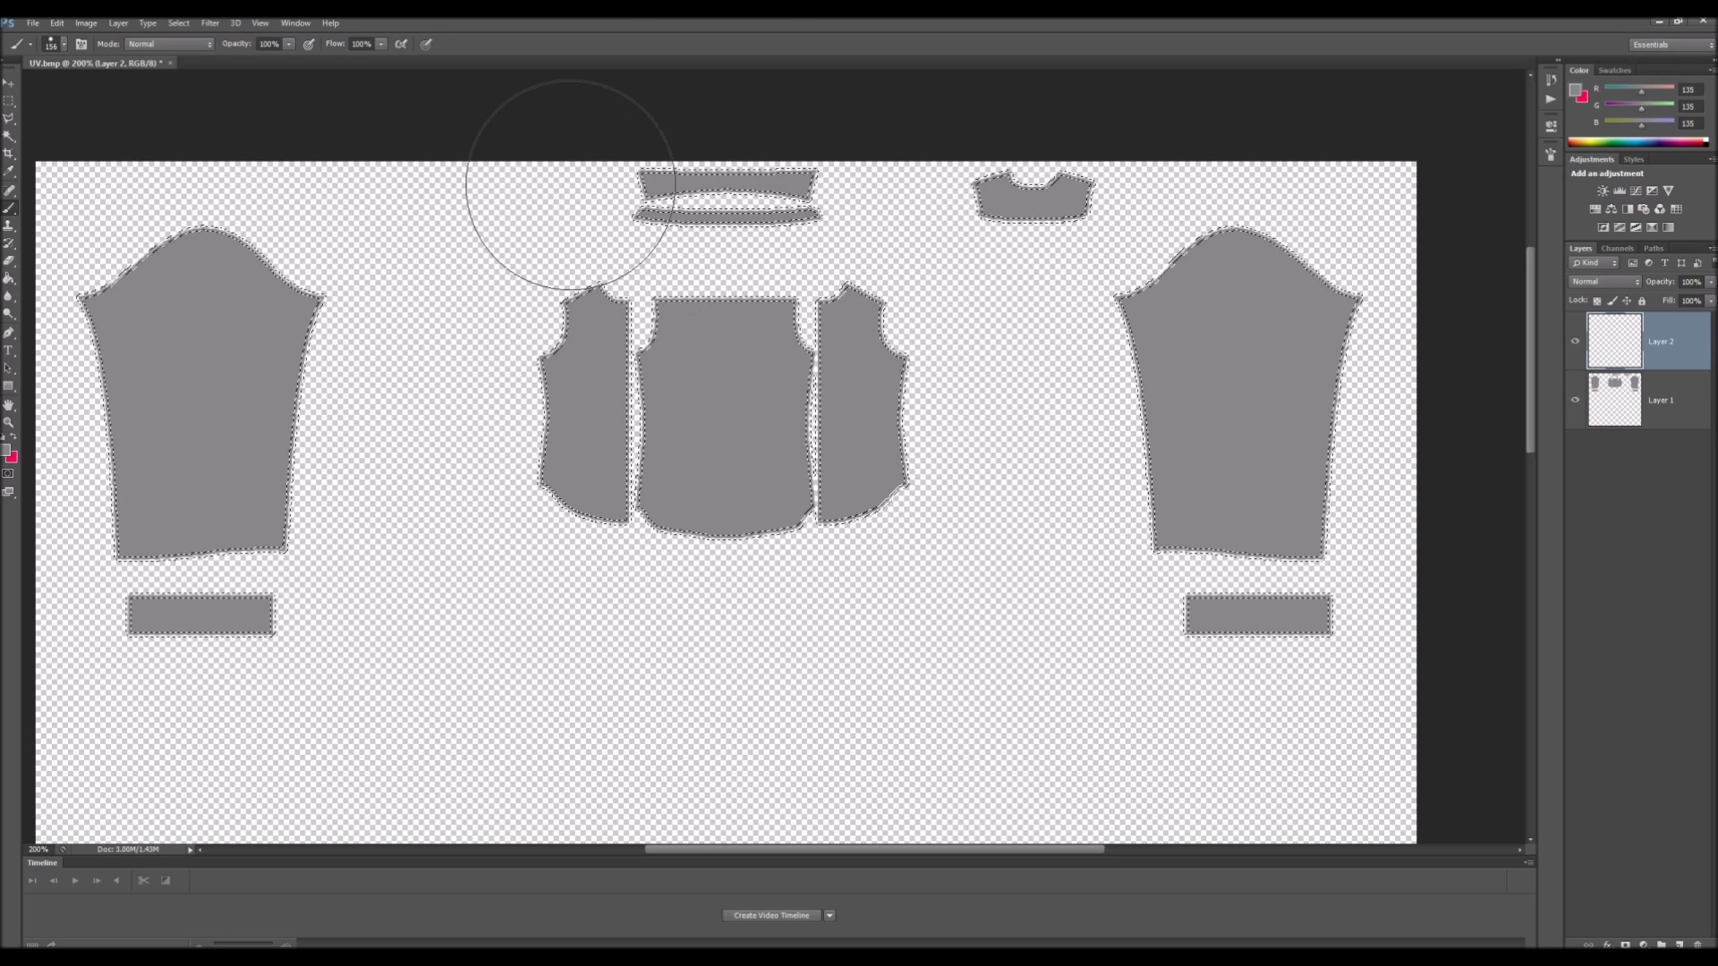
# Step: Feather the border selection, test-paint and undo grey halos on the vest, then view History
pyautogui.click(179, 24)
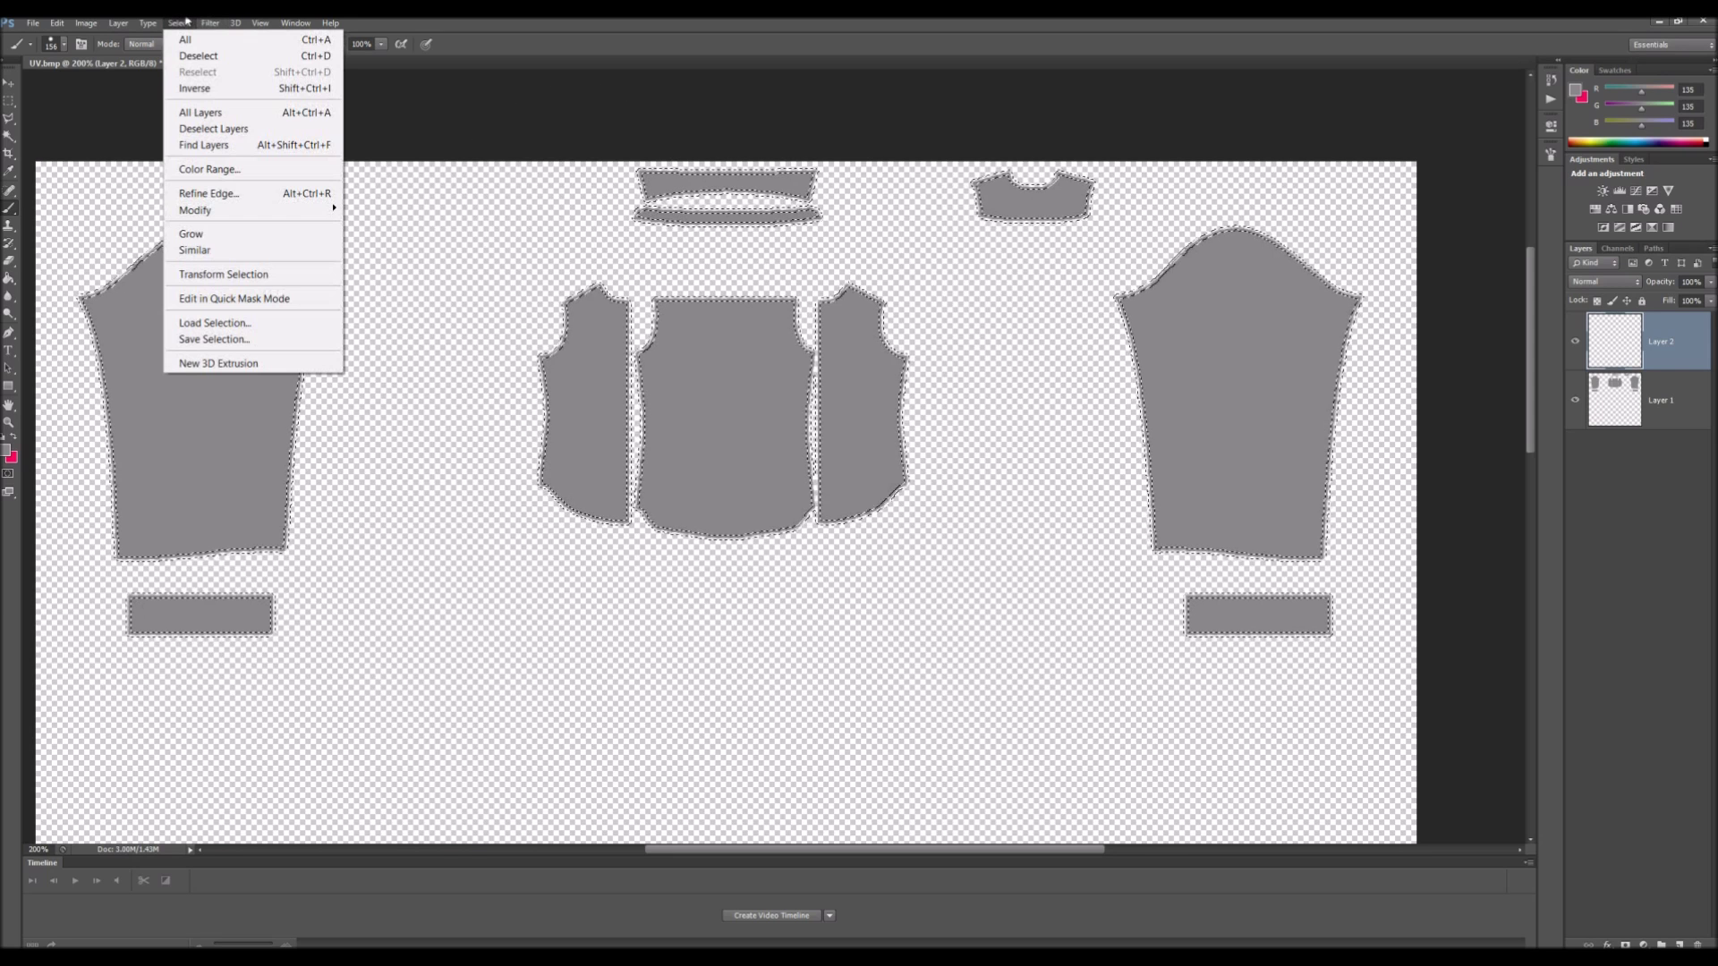
pyautogui.moveTo(205, 210)
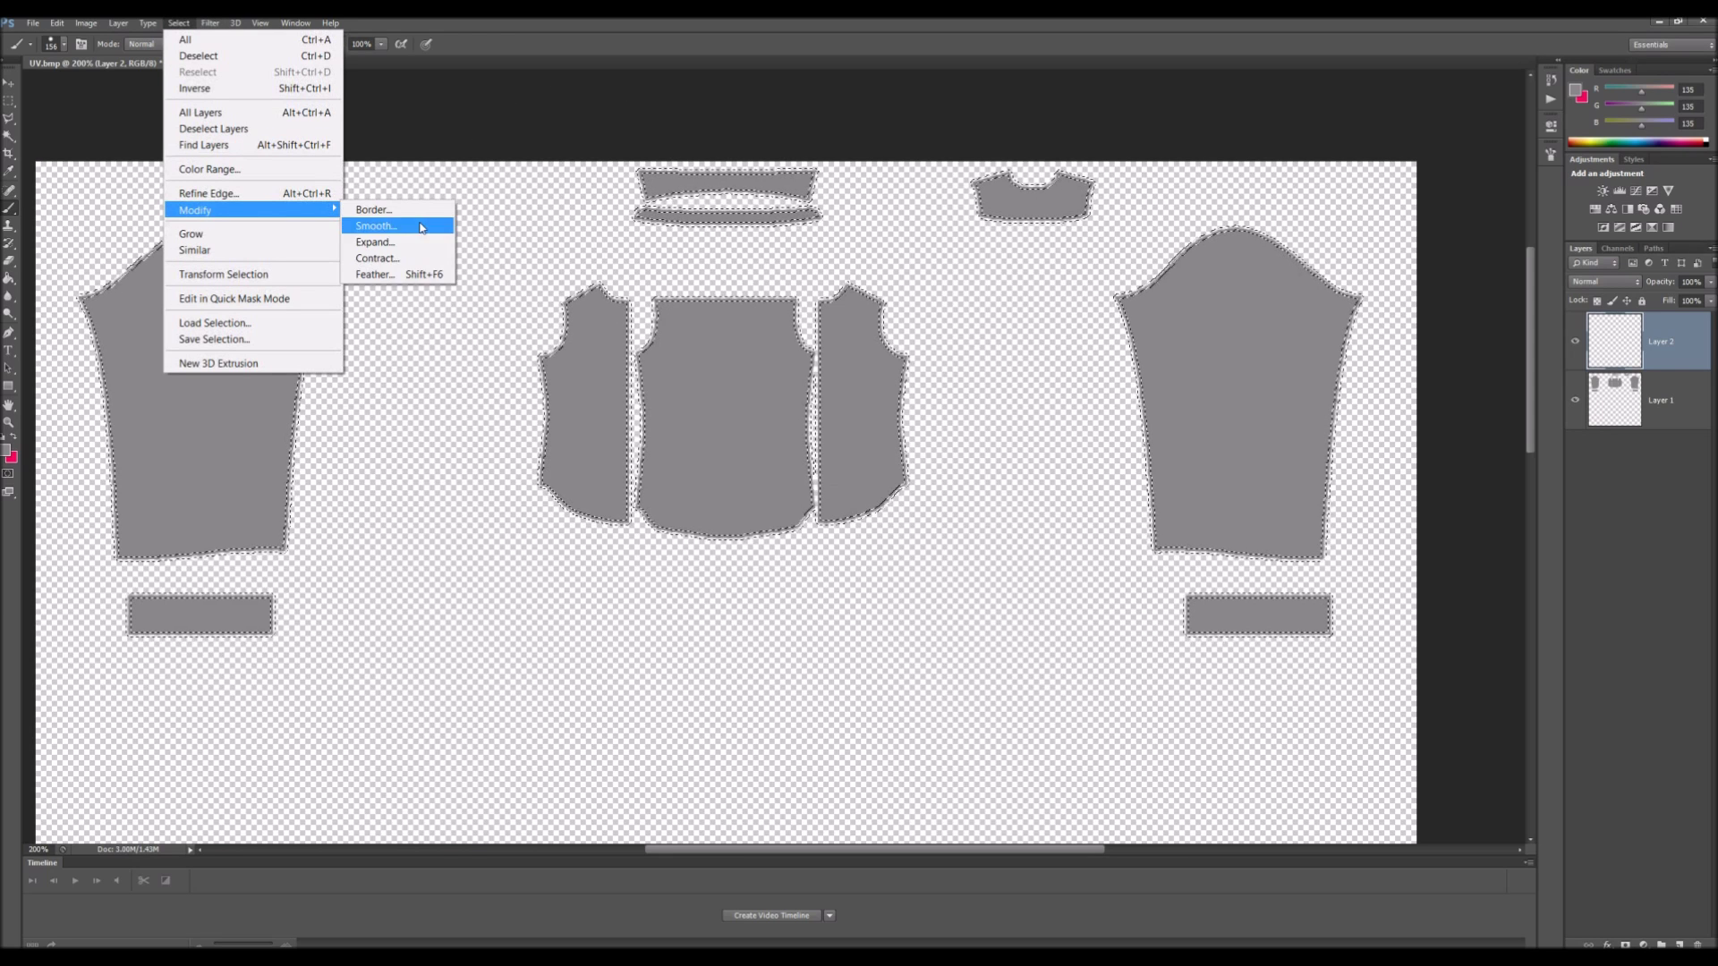
pyautogui.click(385, 275)
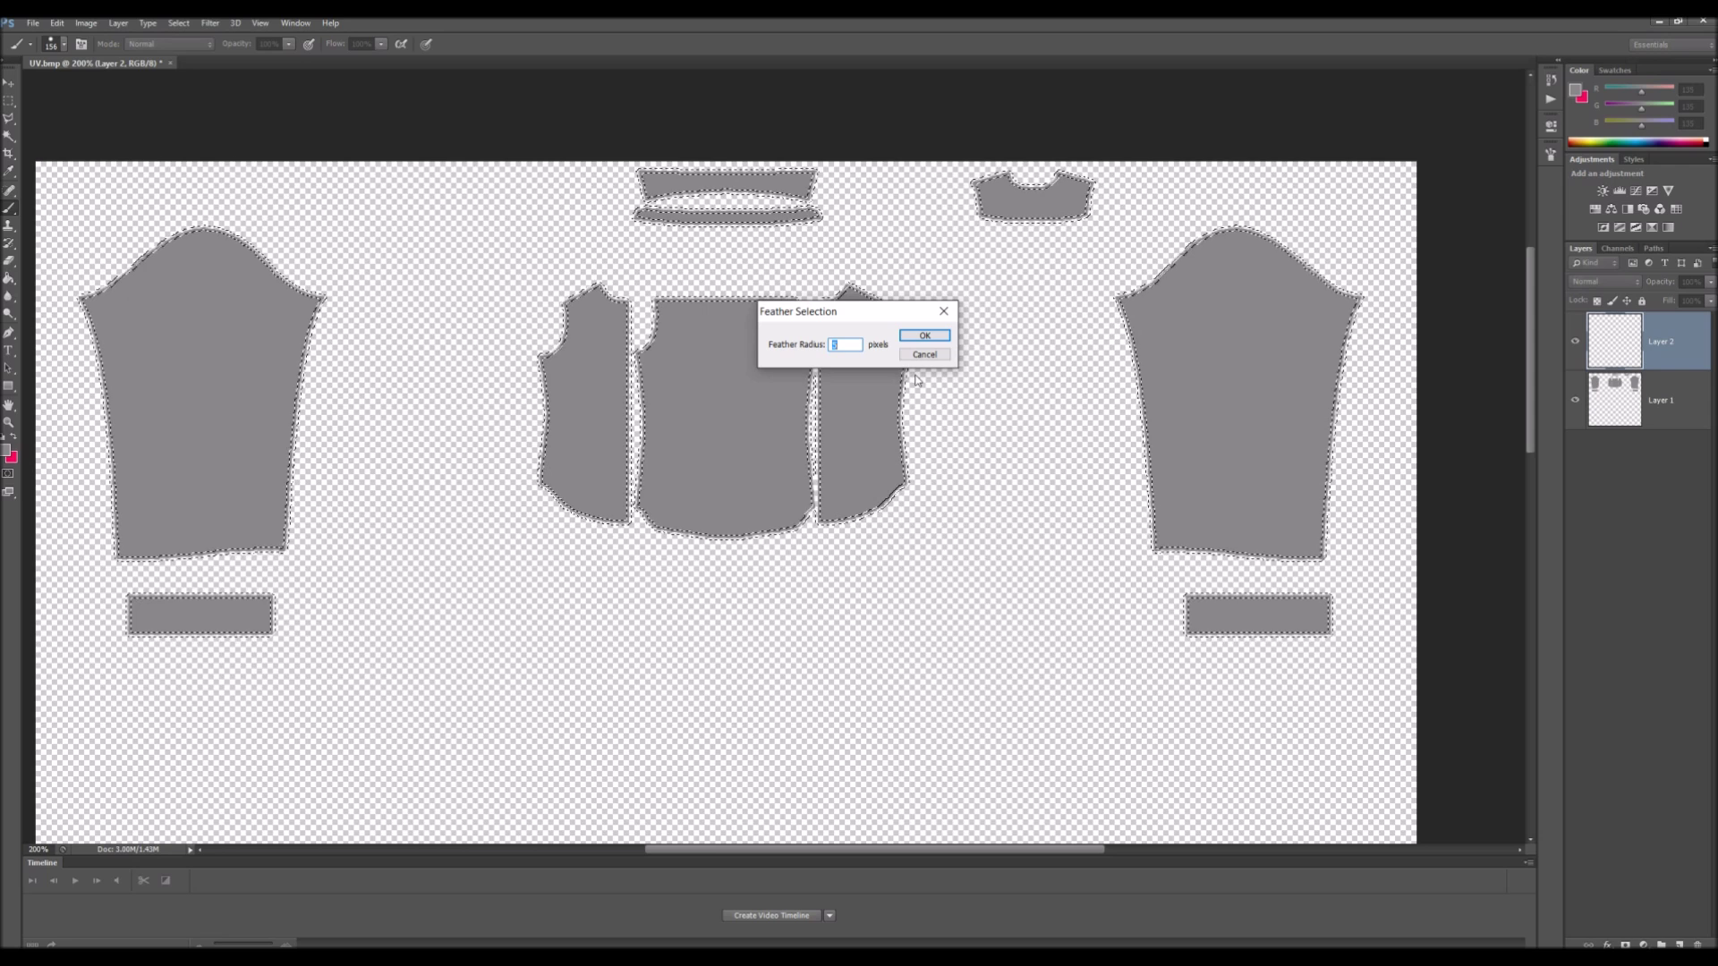
pyautogui.press('Return')
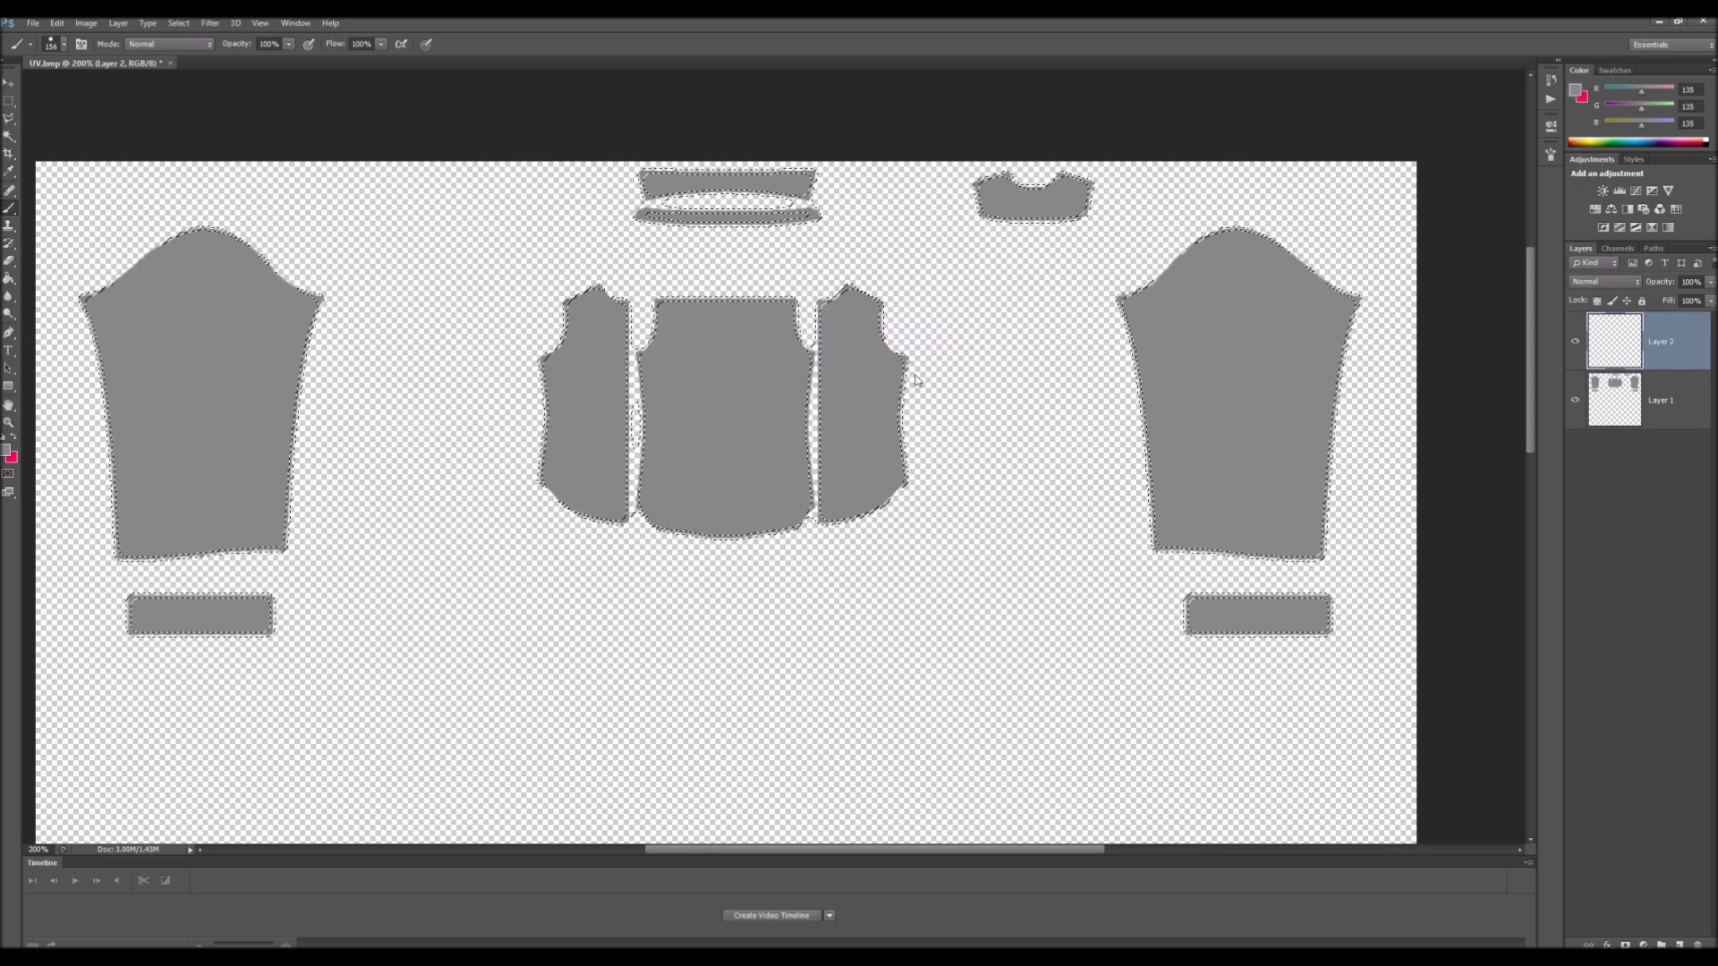
pyautogui.moveTo(915, 380)
pyautogui.mouseDown()
pyautogui.moveTo(736, 344)
pyautogui.moveTo(650, 532)
pyautogui.moveTo(802, 306)
pyautogui.moveTo(680, 311)
pyautogui.mouseUp()
pyautogui.hotkey('ctrl', 'z')
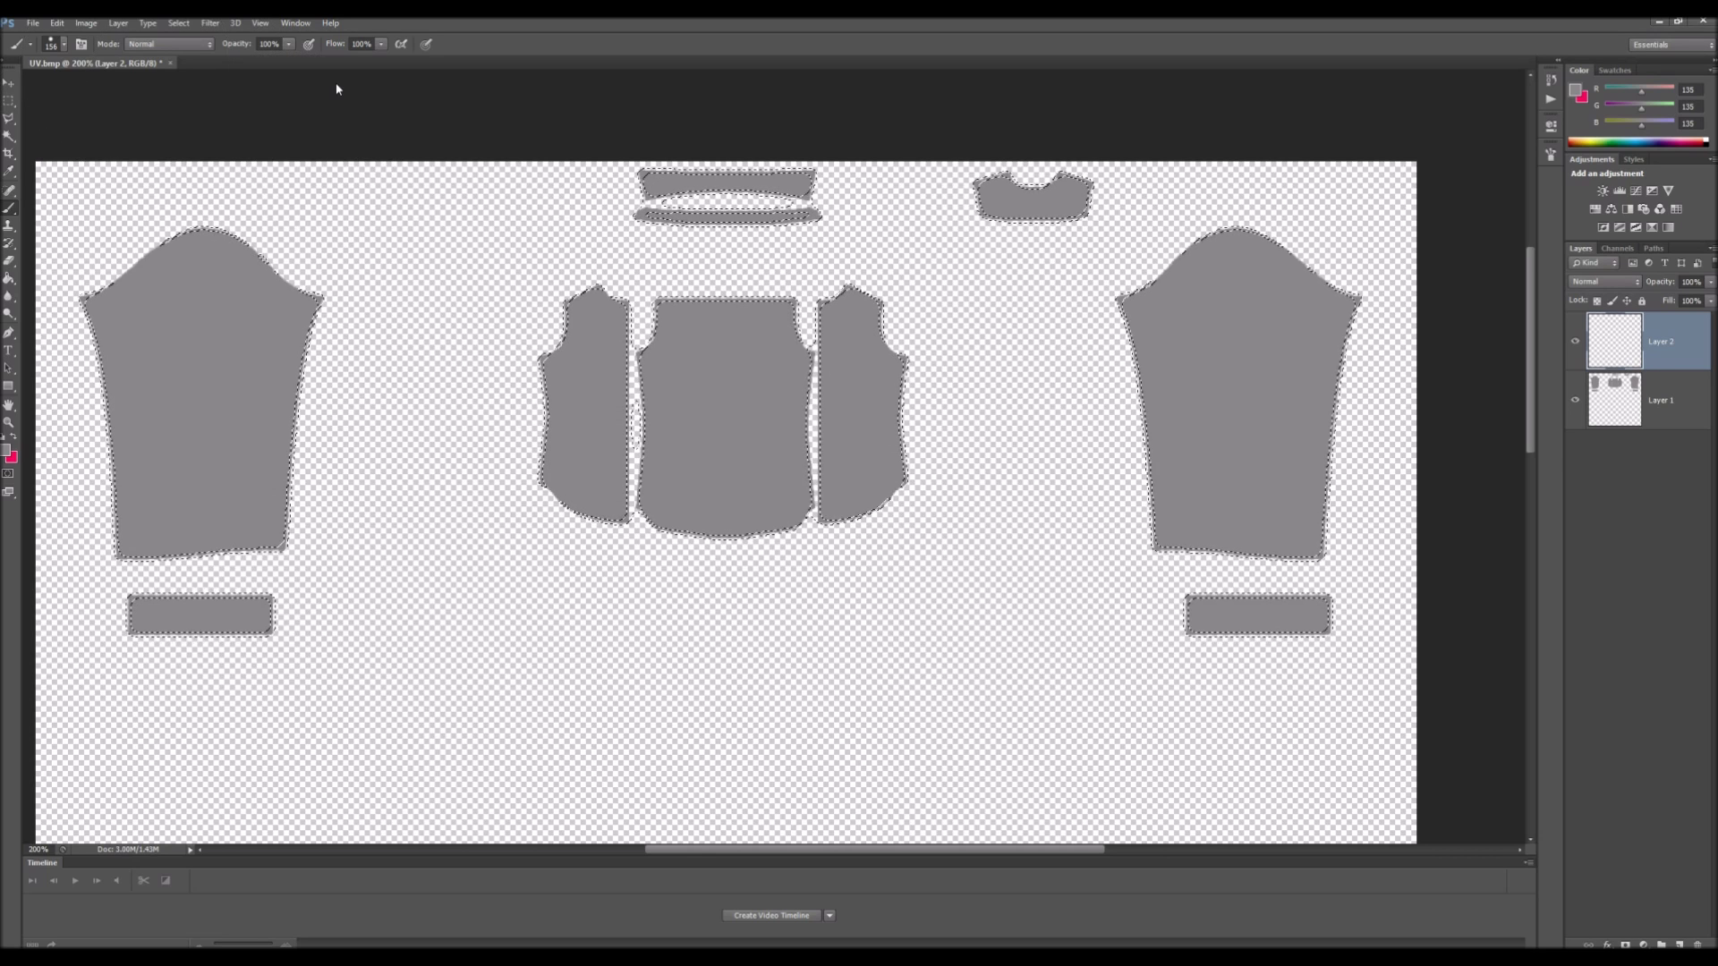
pyautogui.click(1551, 79)
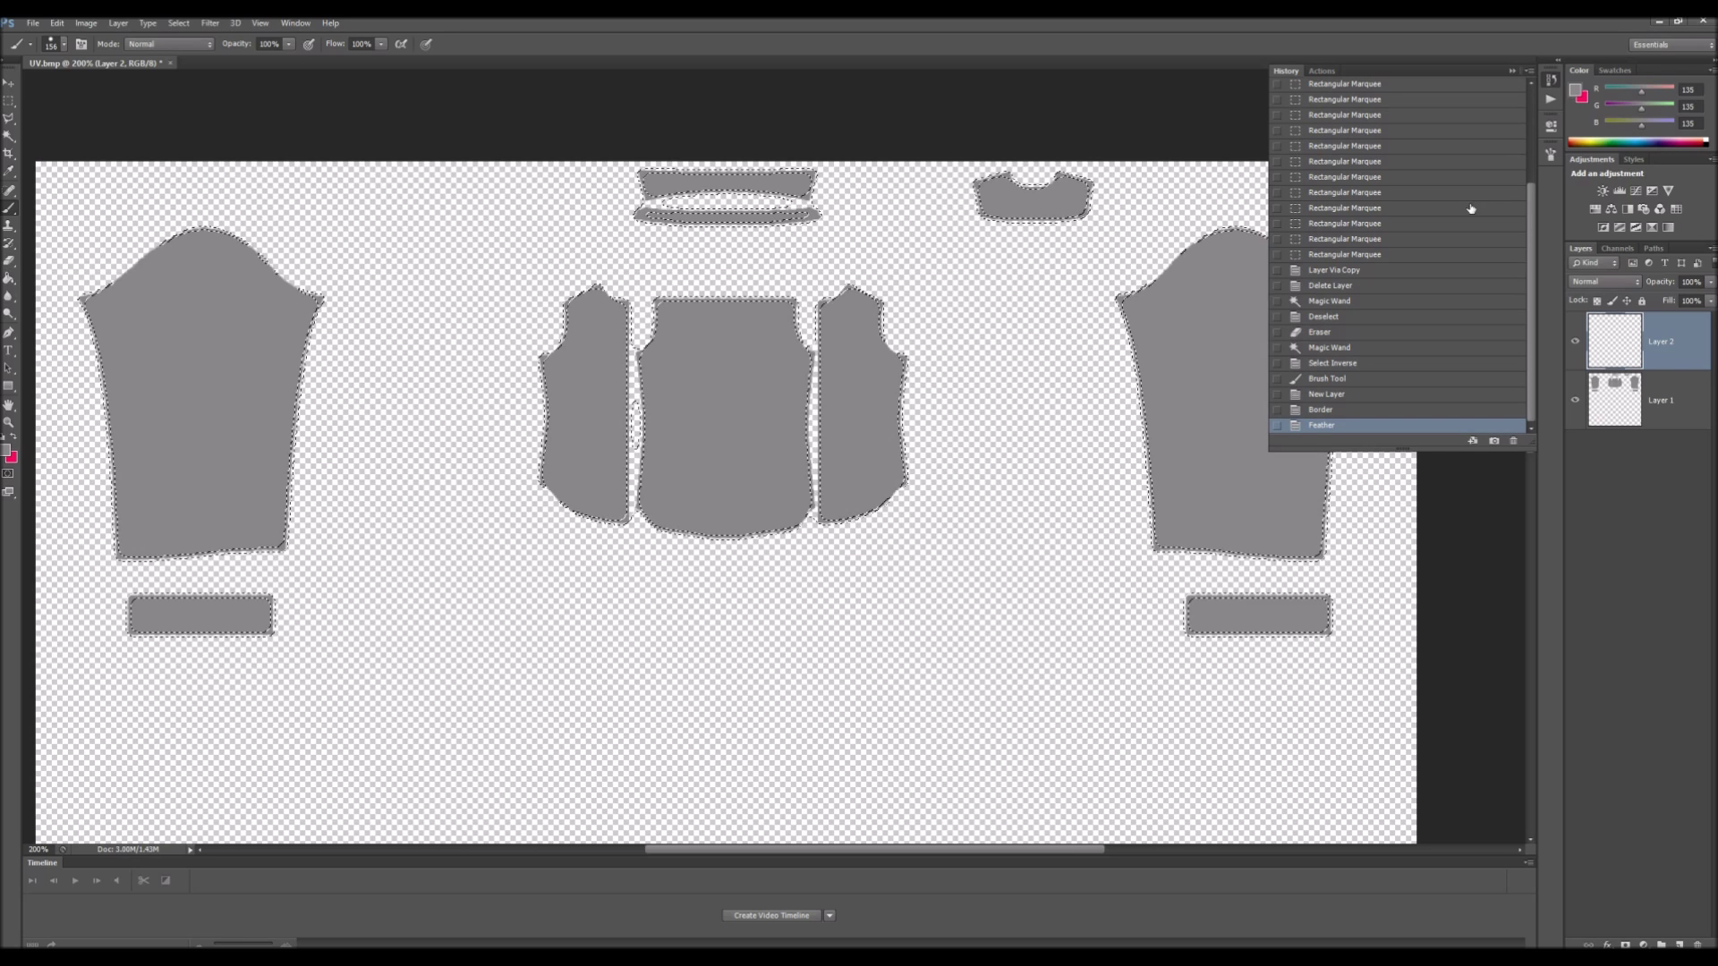
# Step: Revert history to just after the new layer, then expand the garment selection outward
pyautogui.click(1342, 383)
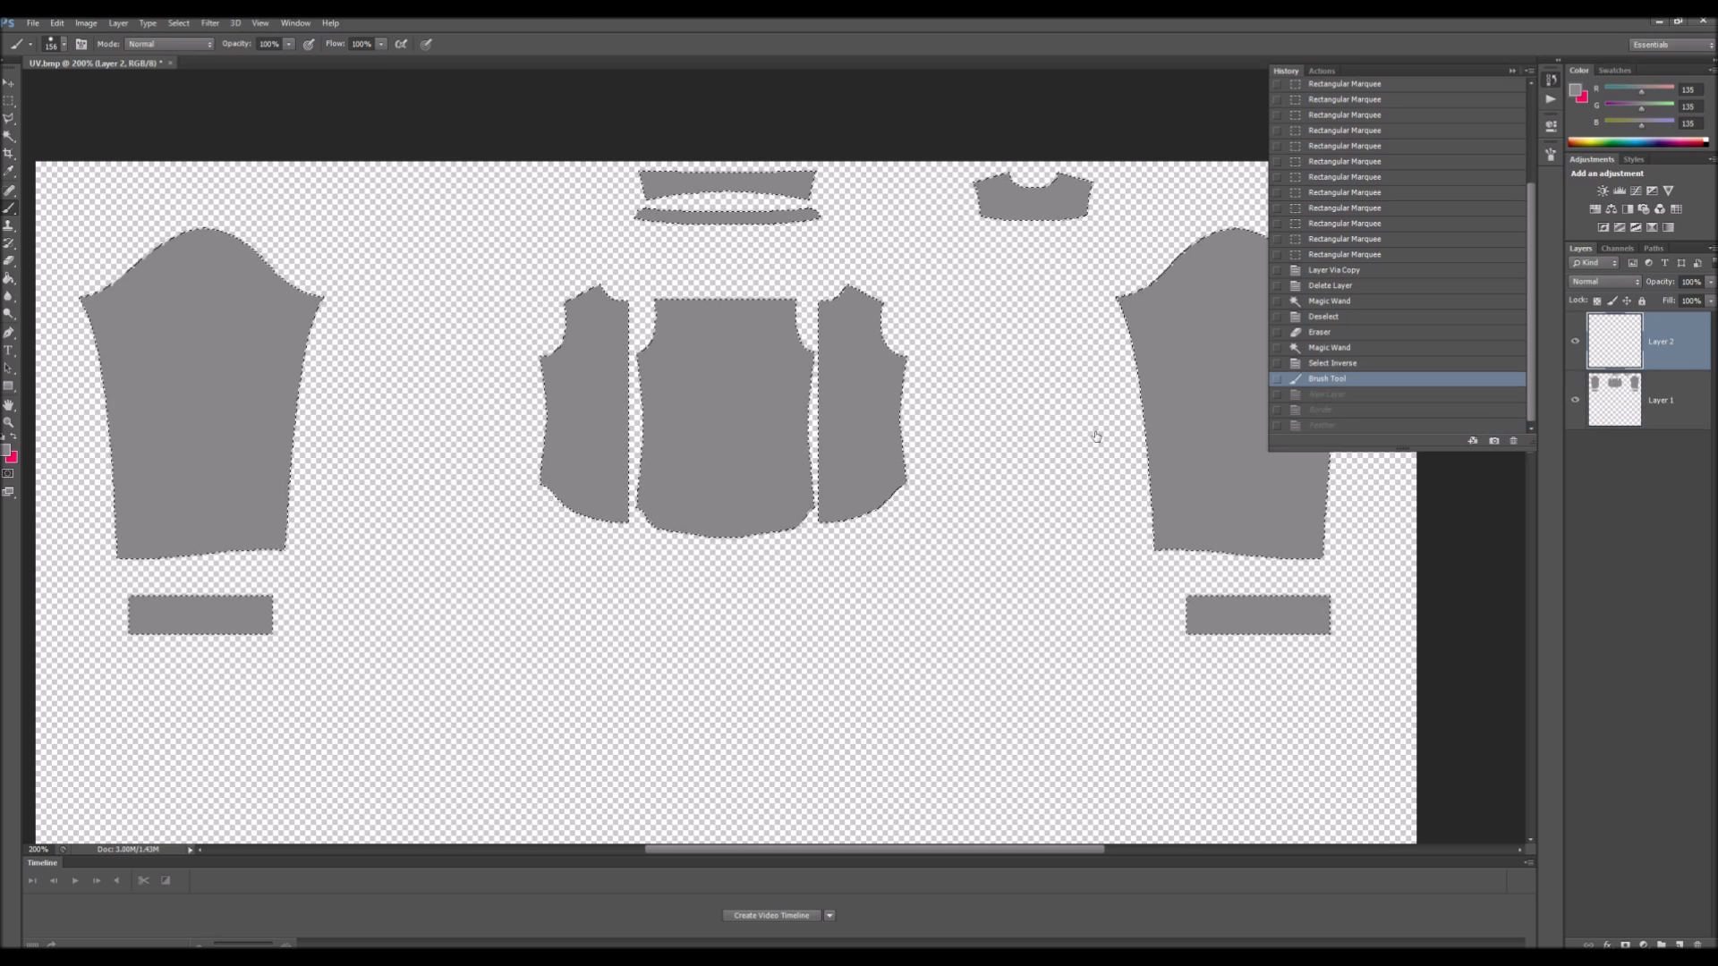
pyautogui.hotkey('shift', 'ctrl', 'z')
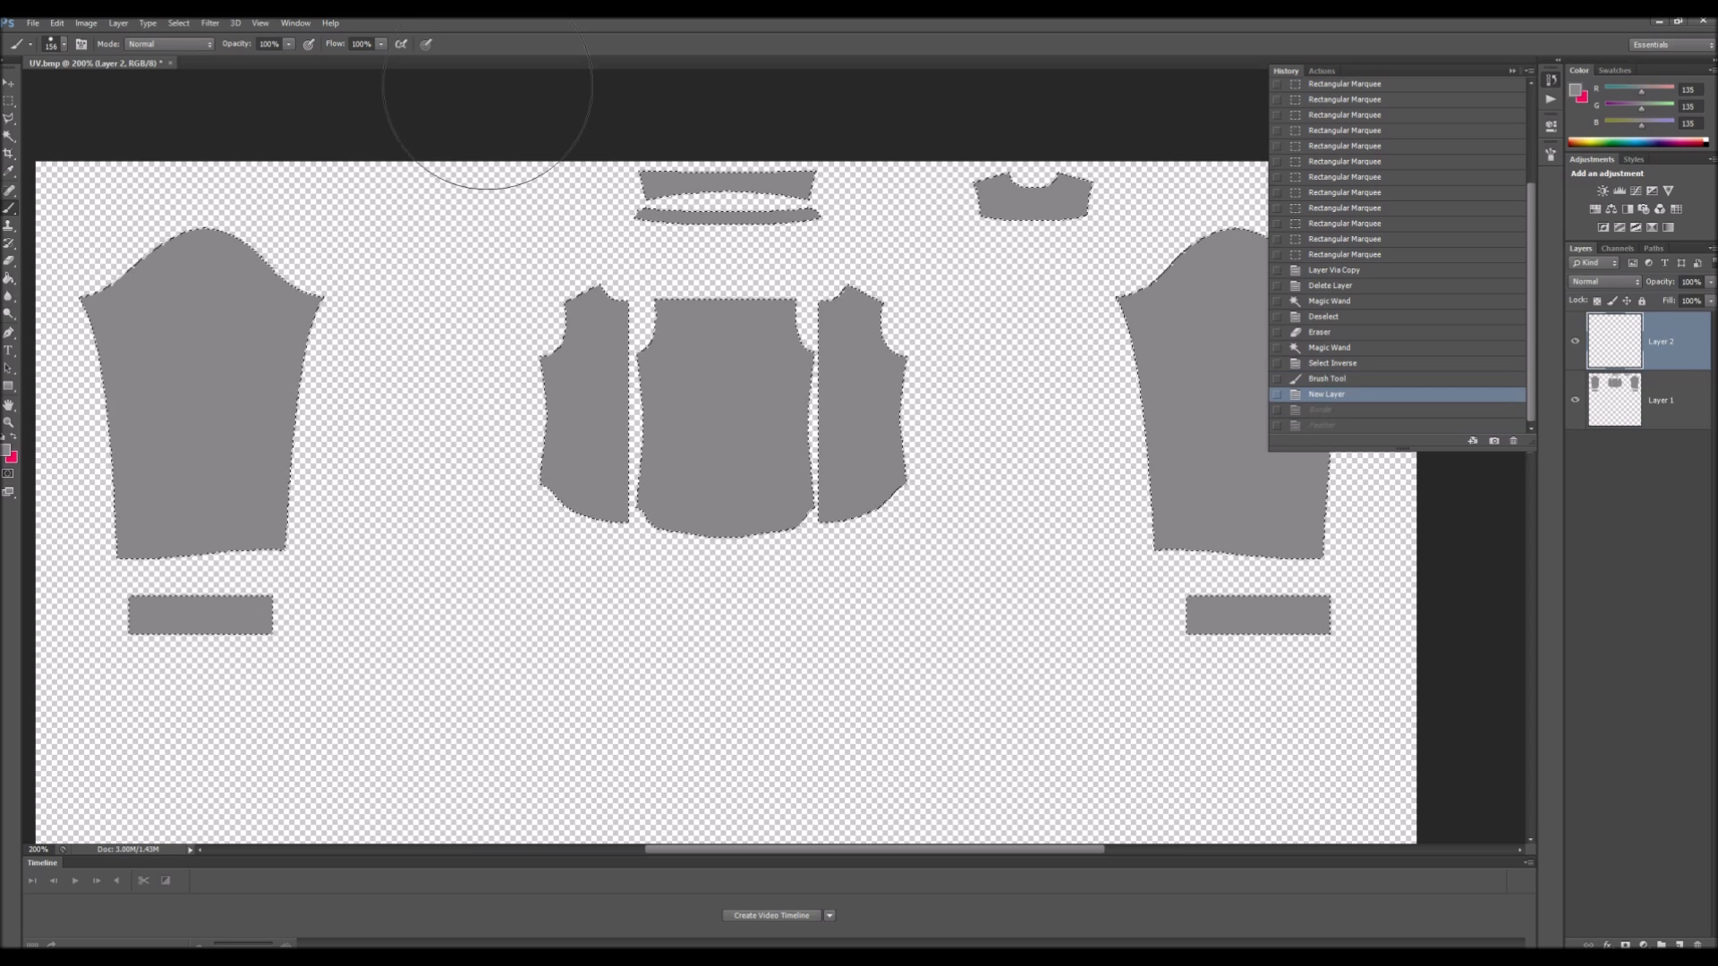
pyautogui.click(209, 23)
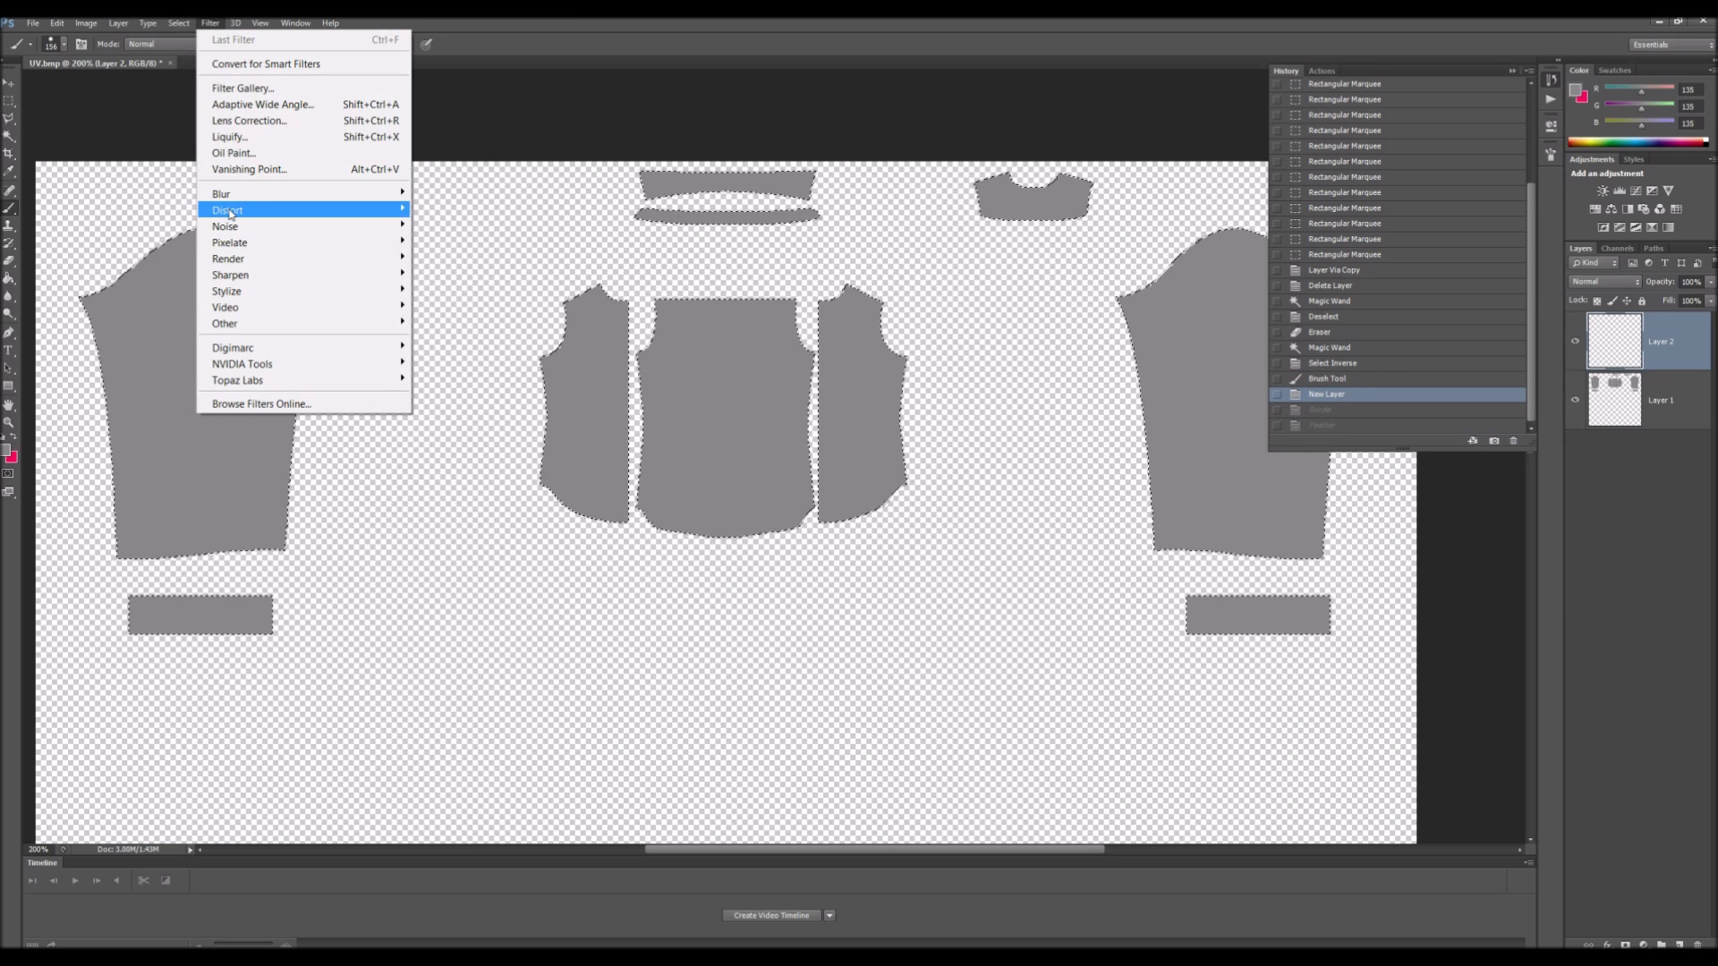
pyautogui.moveTo(189, 24)
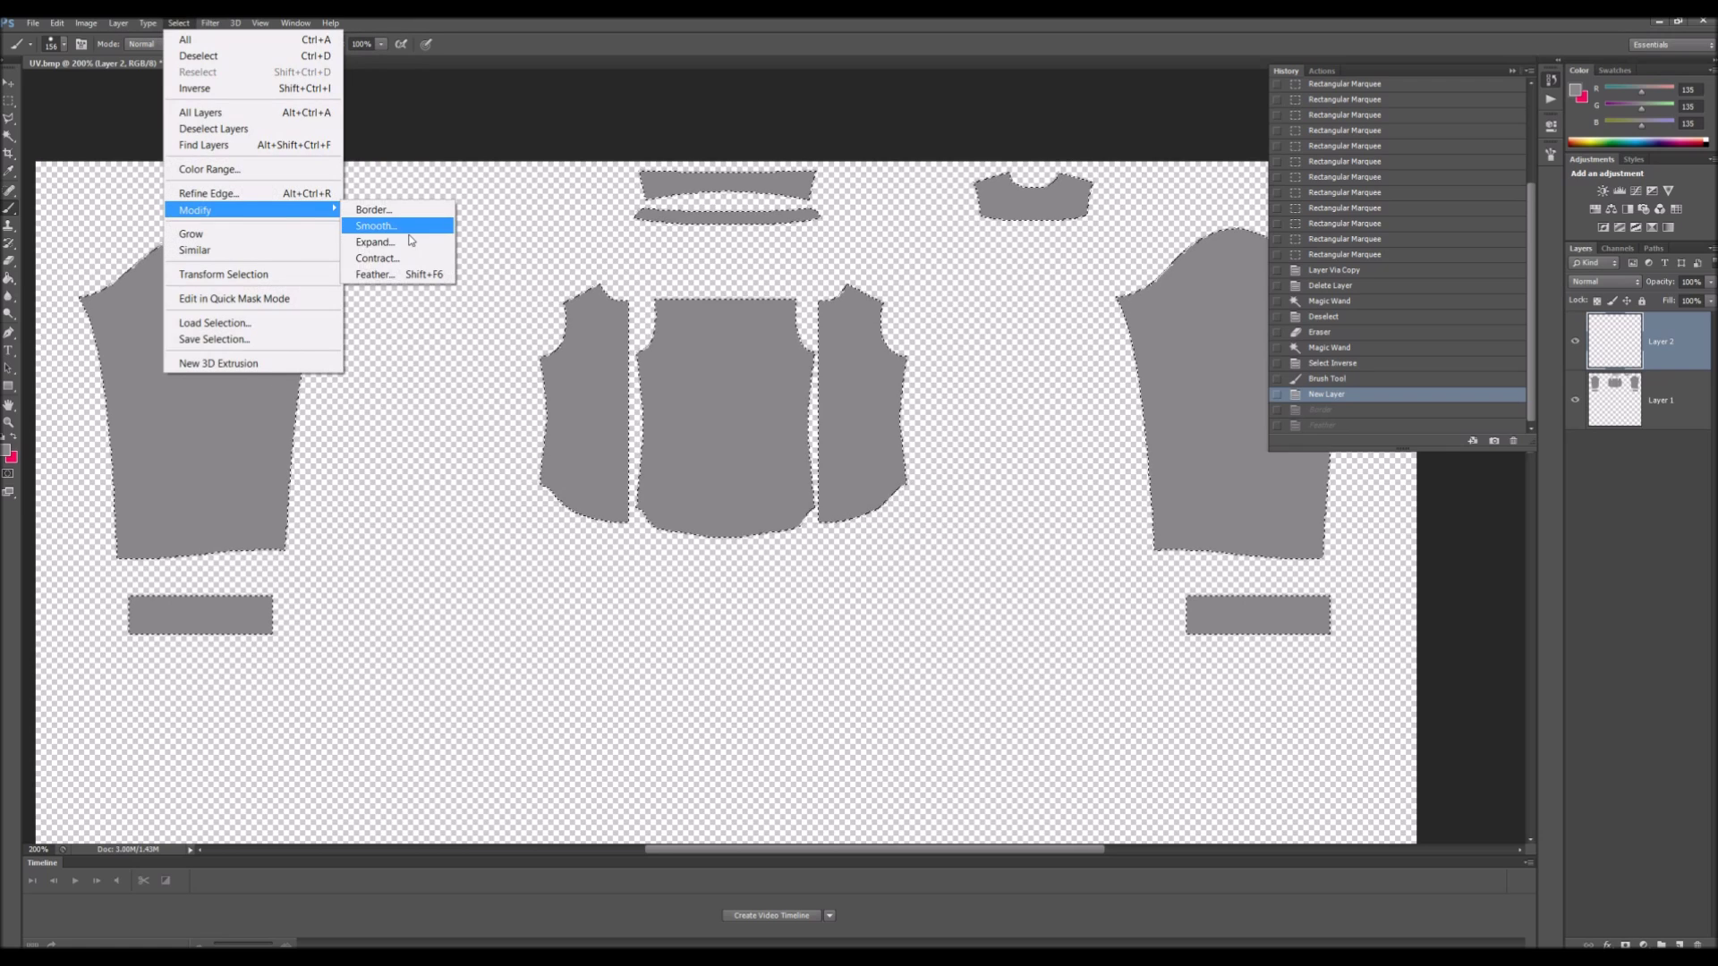
pyautogui.click(409, 243)
pyautogui.press('Return')
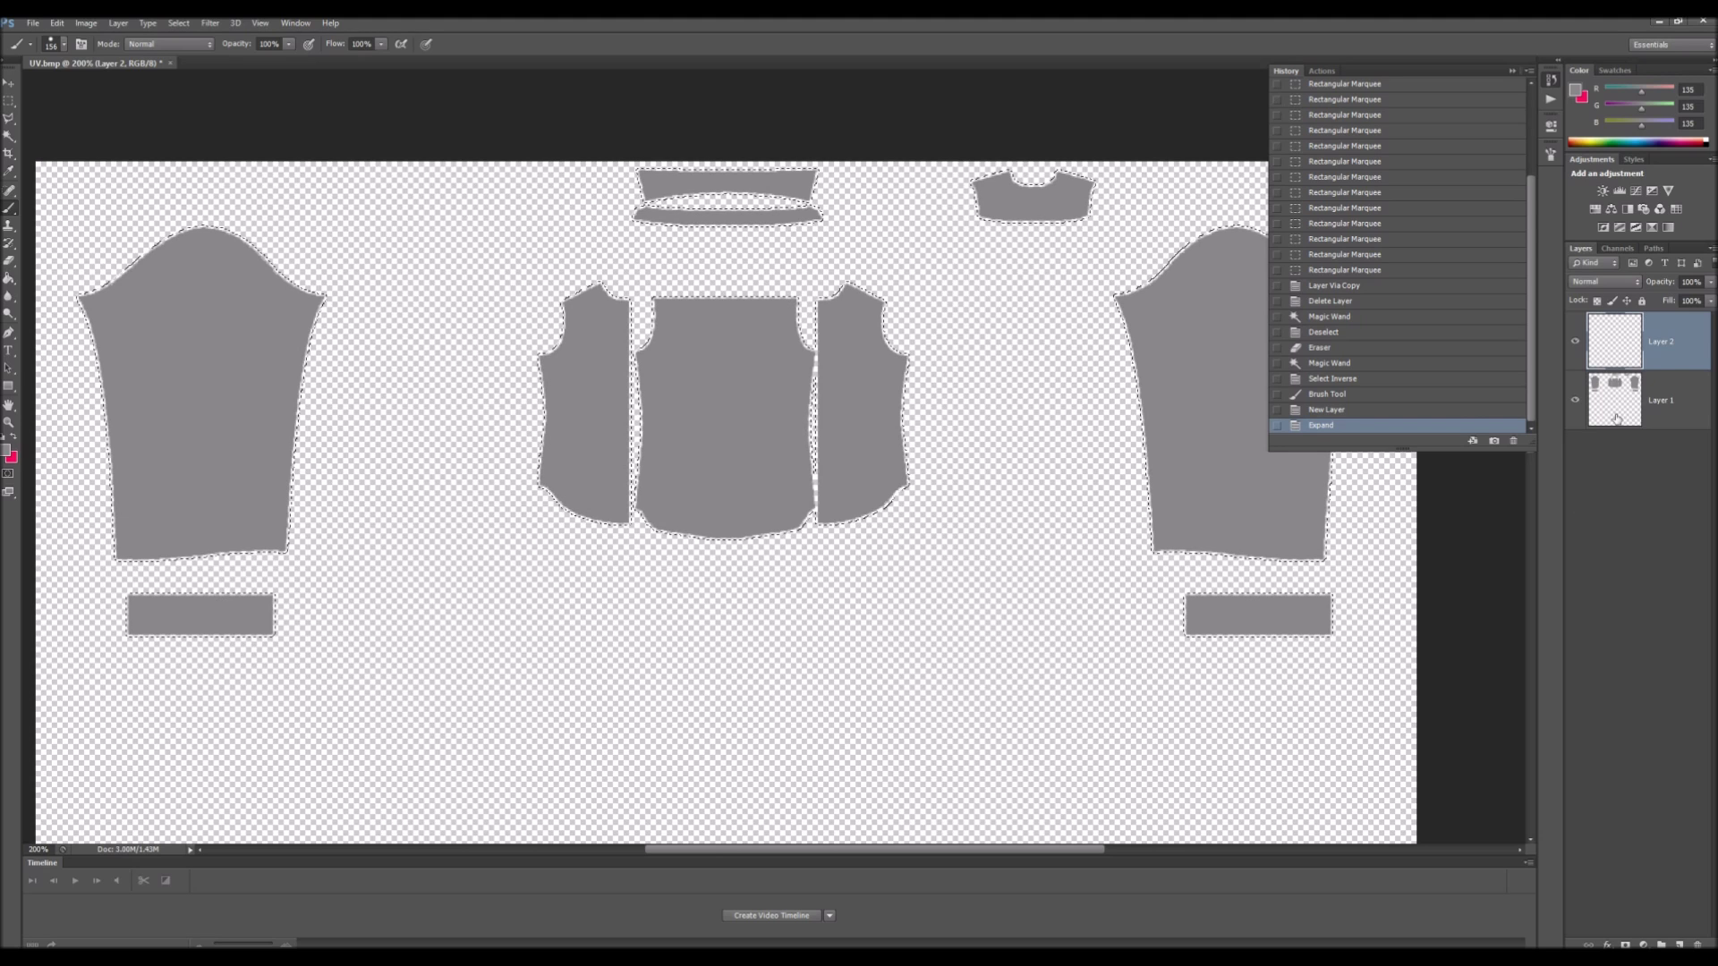
# Step: Move Layer 2 below Layer 1 and set the foreground colour to dark grey
pyautogui.hotkey('ctrl', '[')
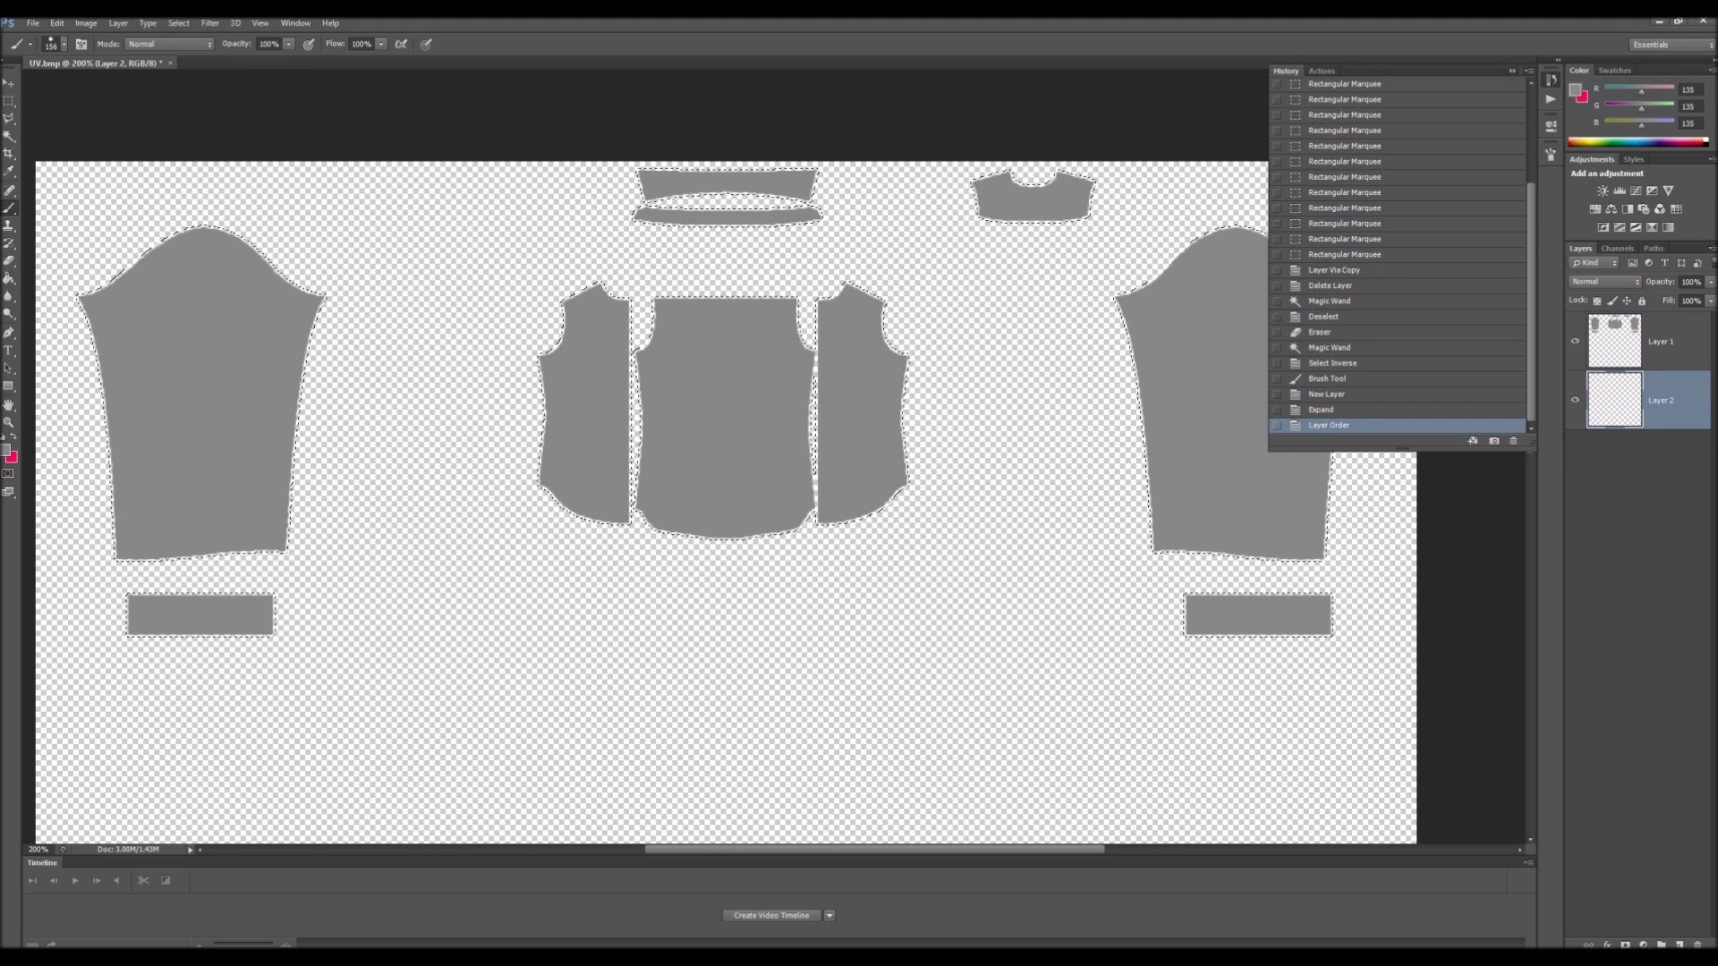
pyautogui.press('x')
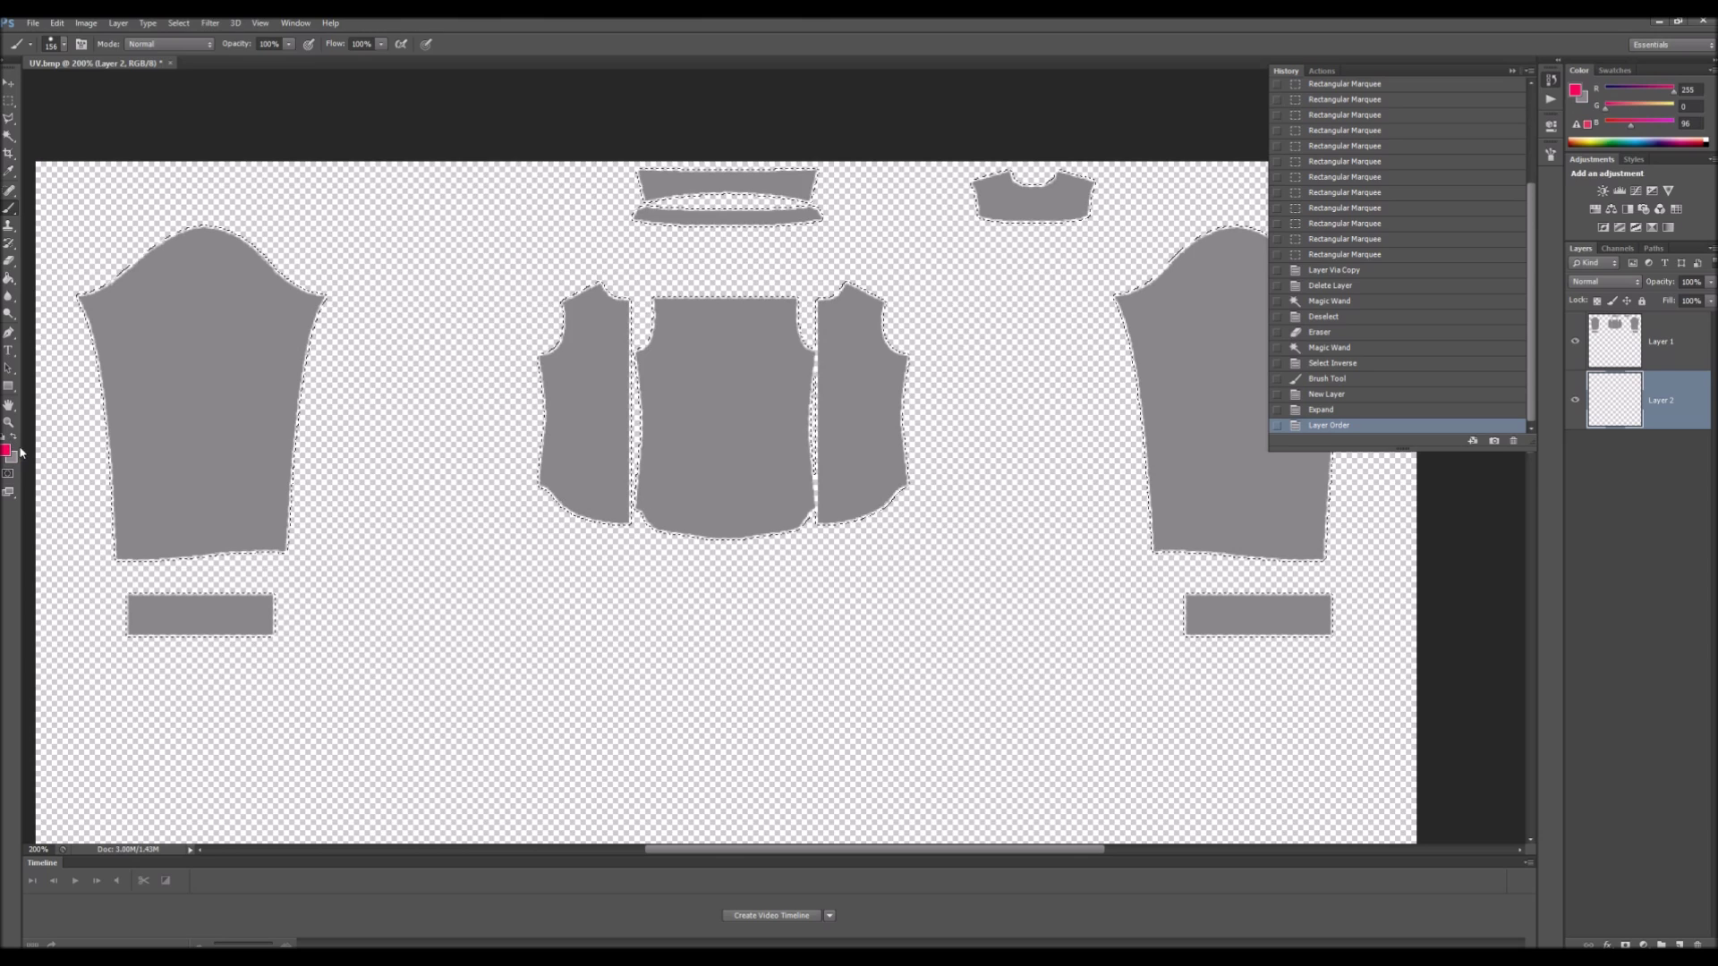
pyautogui.click(6, 450)
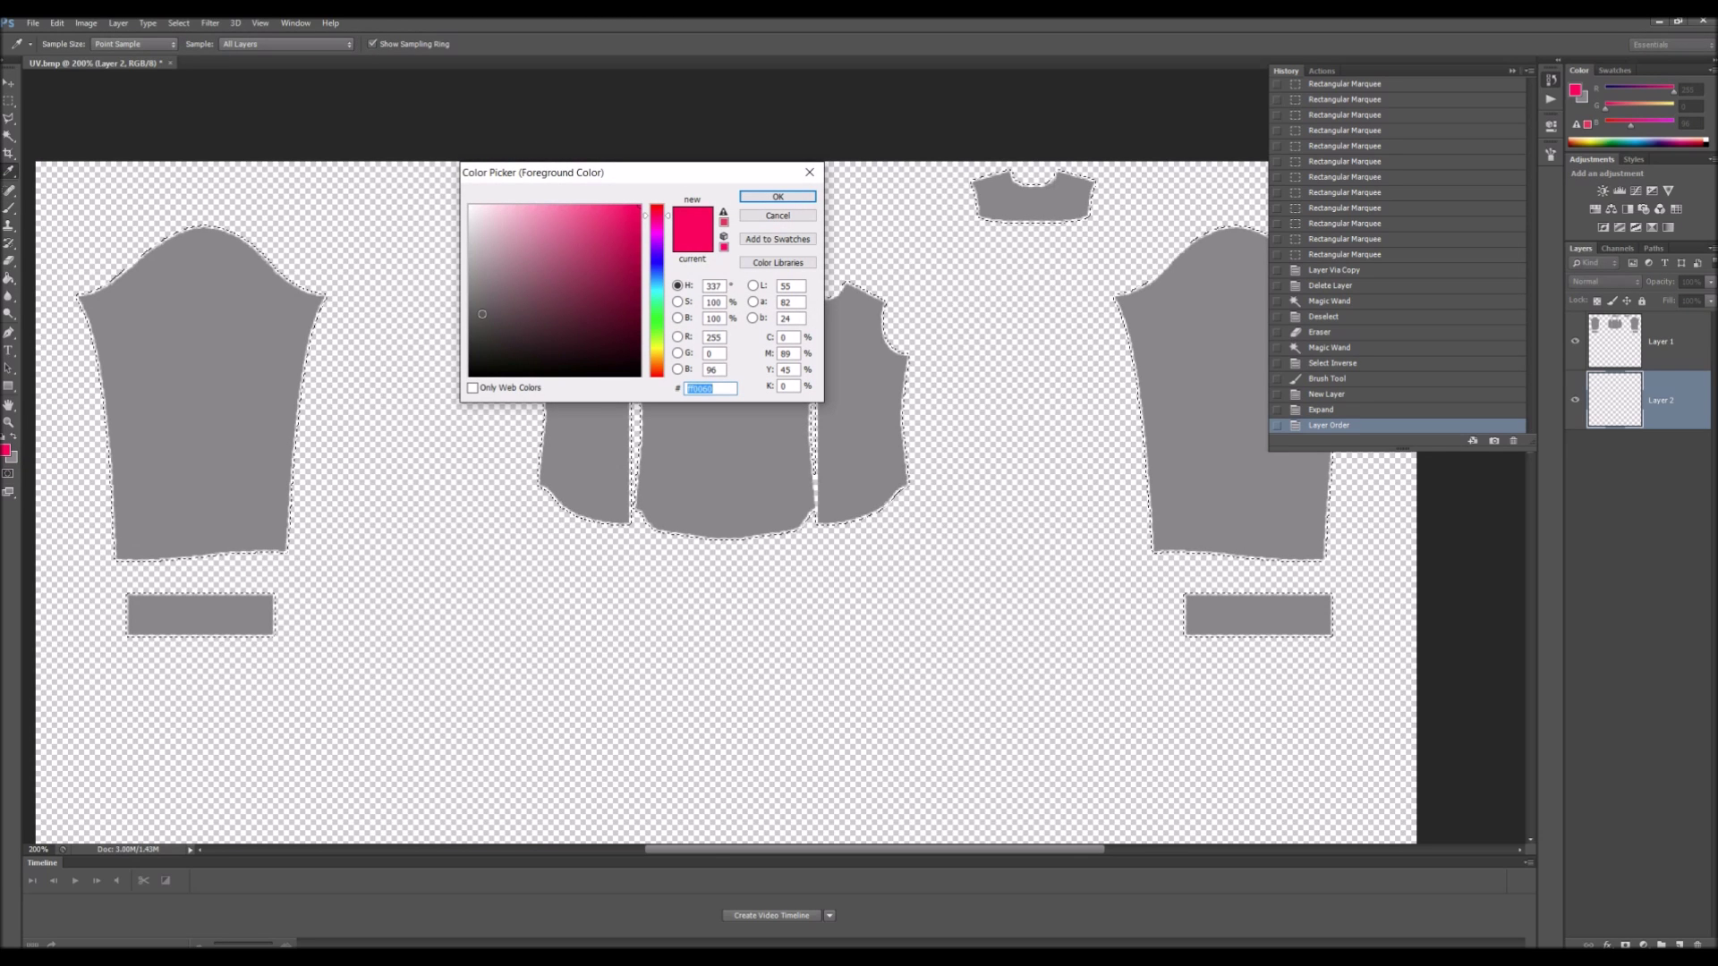
pyautogui.moveTo(567, 320)
pyautogui.mouseDown()
pyautogui.moveTo(462, 320)
pyautogui.moveTo(465, 302)
pyautogui.mouseUp()
pyautogui.press('Return')
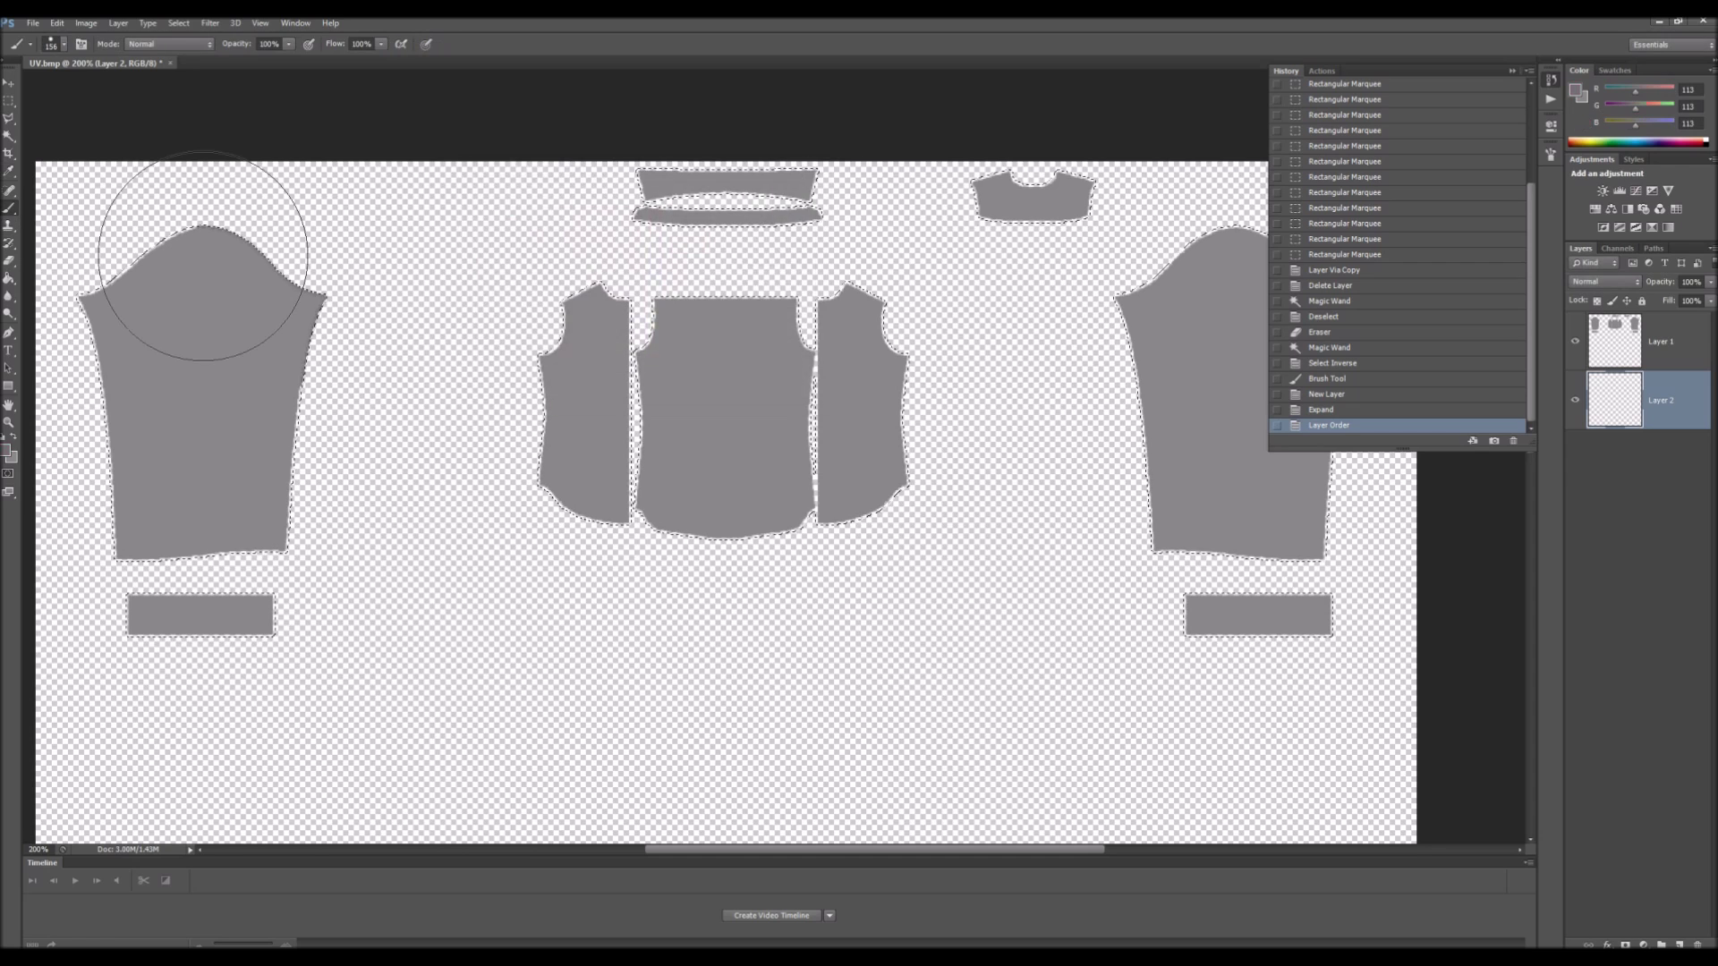
# Step: Brush grey over the selected sleeve, cuff and torso piece edges, keeping the selection active
pyautogui.moveTo(203, 256)
pyautogui.mouseDown()
pyautogui.moveTo(173, 299)
pyautogui.moveTo(191, 480)
pyautogui.moveTo(143, 317)
pyautogui.moveTo(231, 599)
pyautogui.moveTo(242, 424)
pyautogui.moveTo(232, 553)
pyautogui.mouseUp()
pyautogui.moveTo(794, 645)
pyautogui.mouseDown()
pyautogui.moveTo(1028, 415)
pyautogui.moveTo(573, 346)
pyautogui.moveTo(651, 211)
pyautogui.moveTo(1324, 313)
pyautogui.moveTo(1265, 613)
pyautogui.moveTo(1350, 652)
pyautogui.moveTo(1377, 365)
pyautogui.moveTo(1115, 357)
pyautogui.mouseUp()
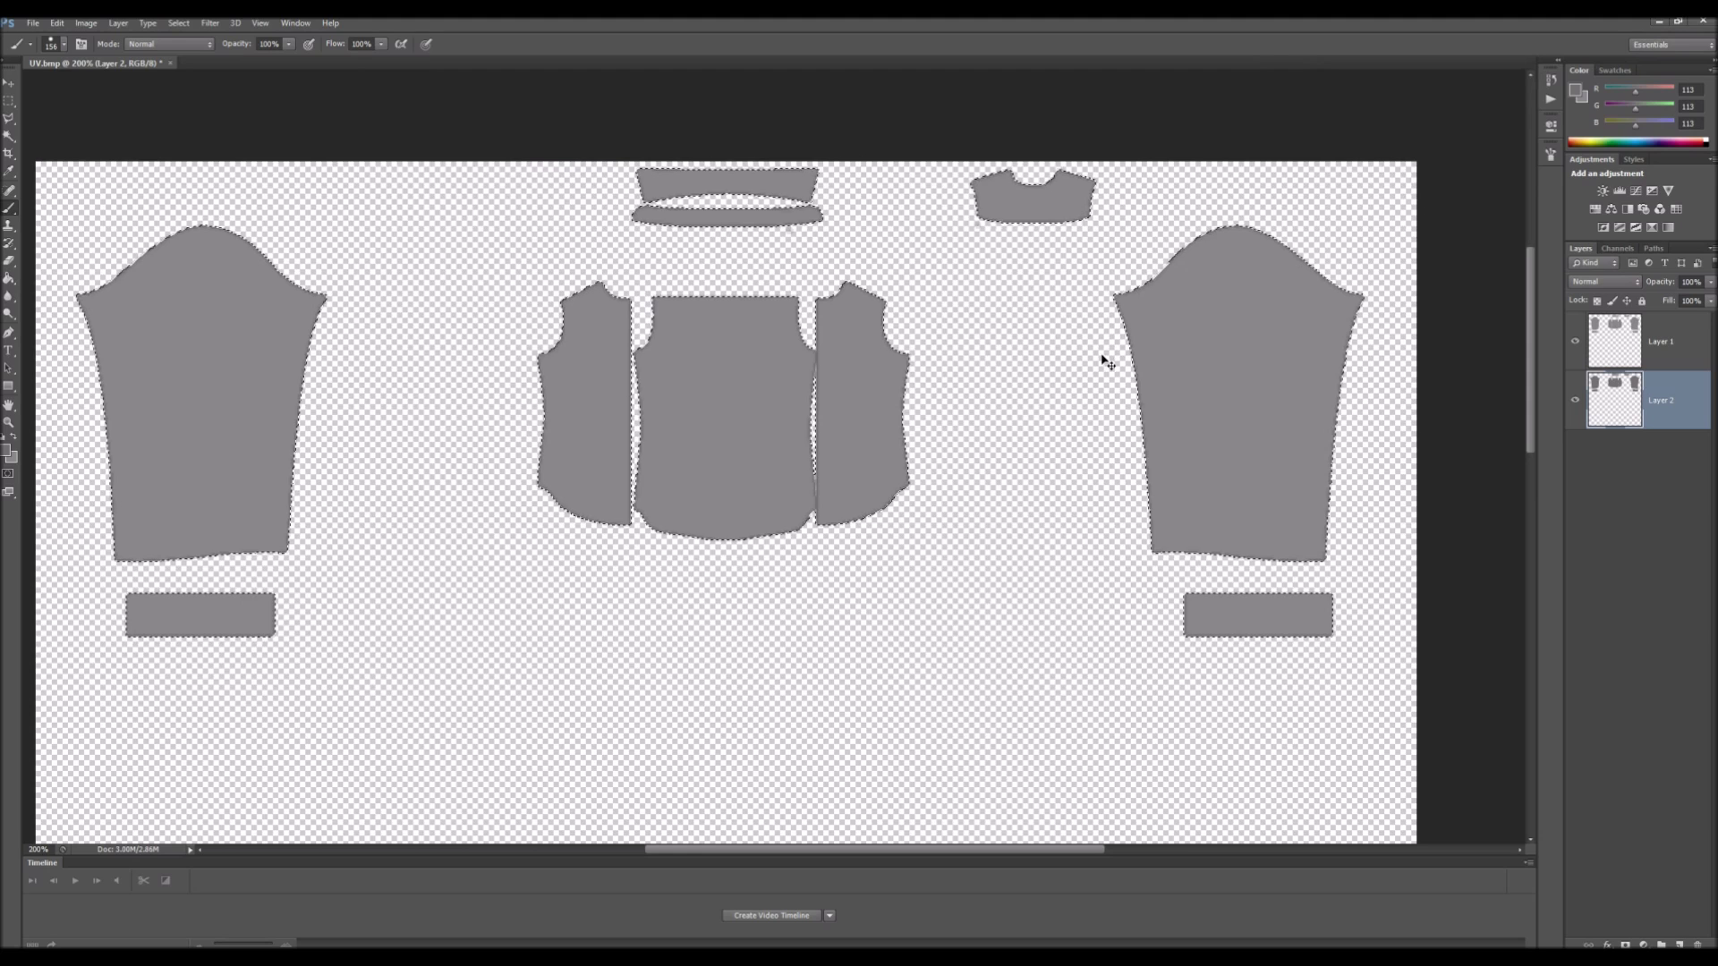
pyautogui.hotkey('ctrl', 'd')
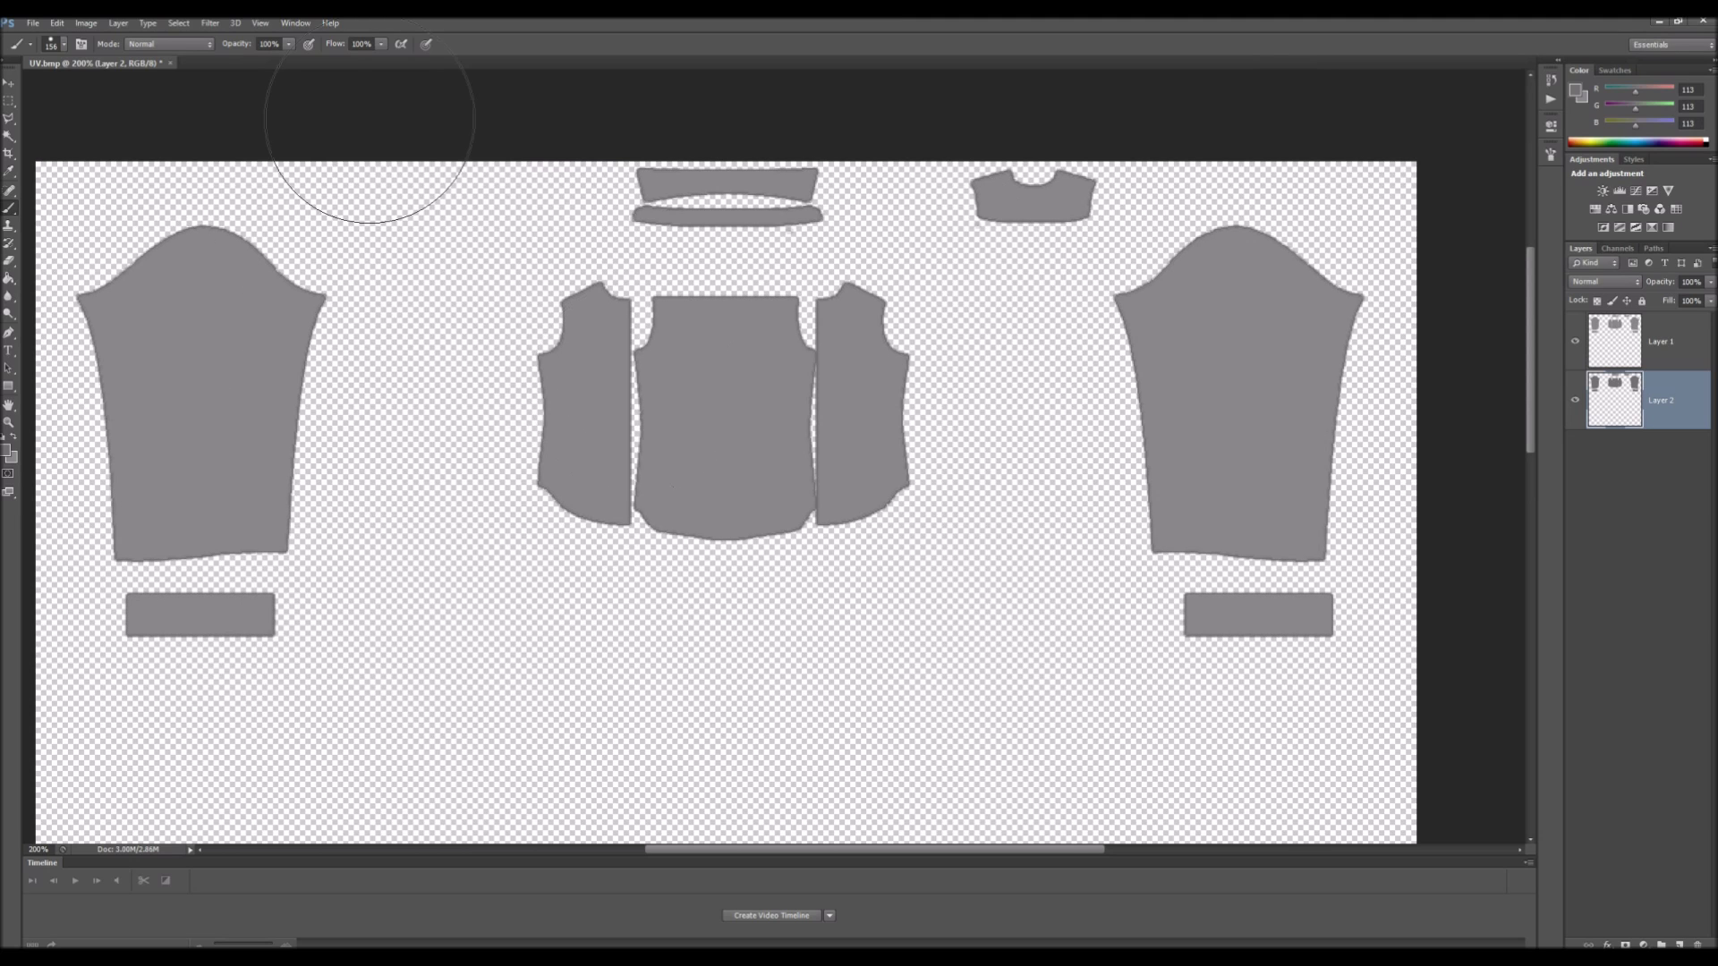
pyautogui.hotkey('ctrl', 'z')
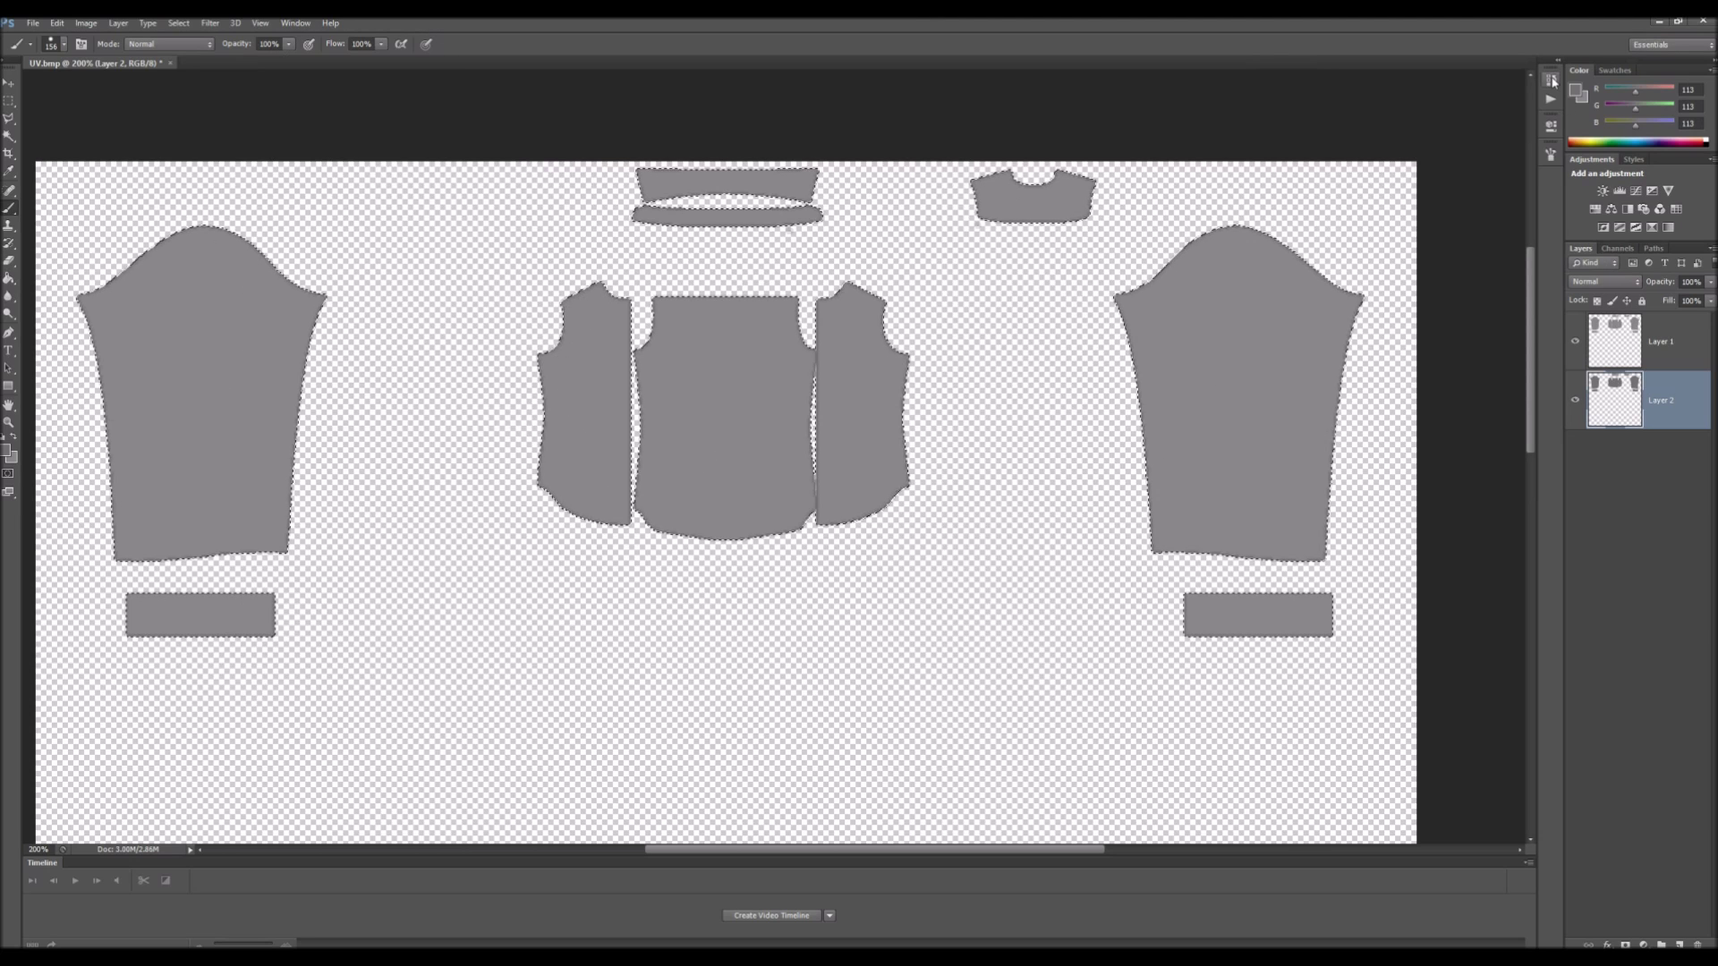
pyautogui.click(1552, 81)
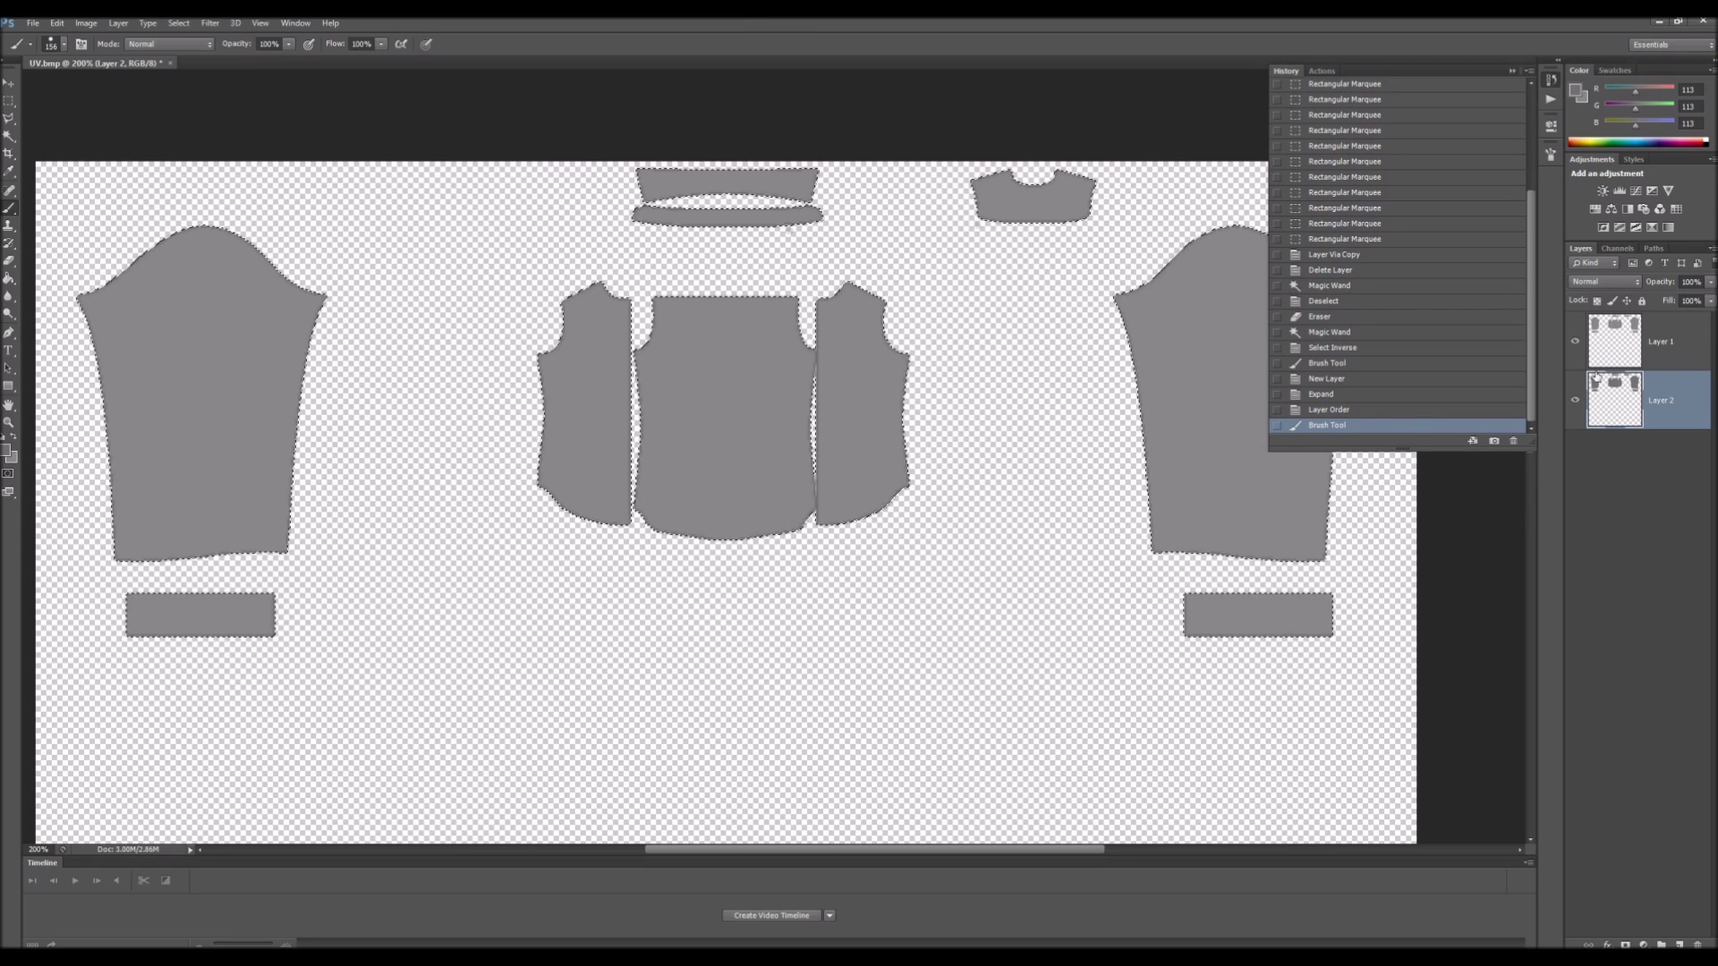
pyautogui.click(217, 22)
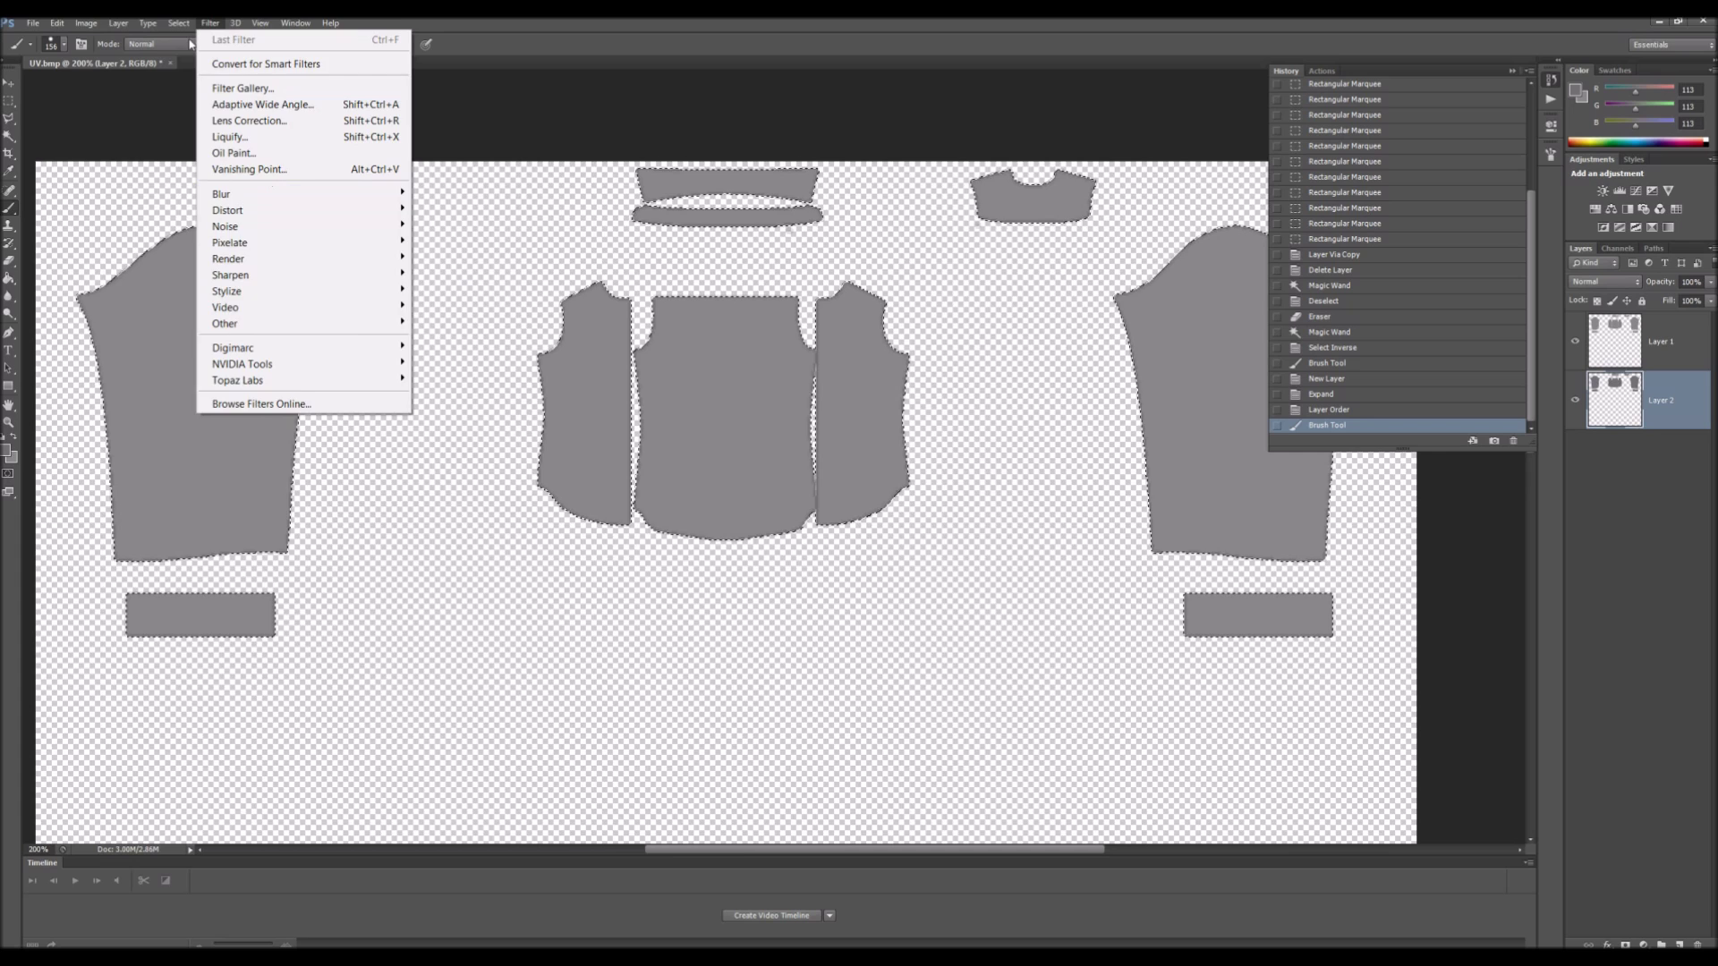
# Step: Feather the grey pieces' selection edges, then deselect everything
pyautogui.moveTo(179, 23)
pyautogui.moveTo(296, 209)
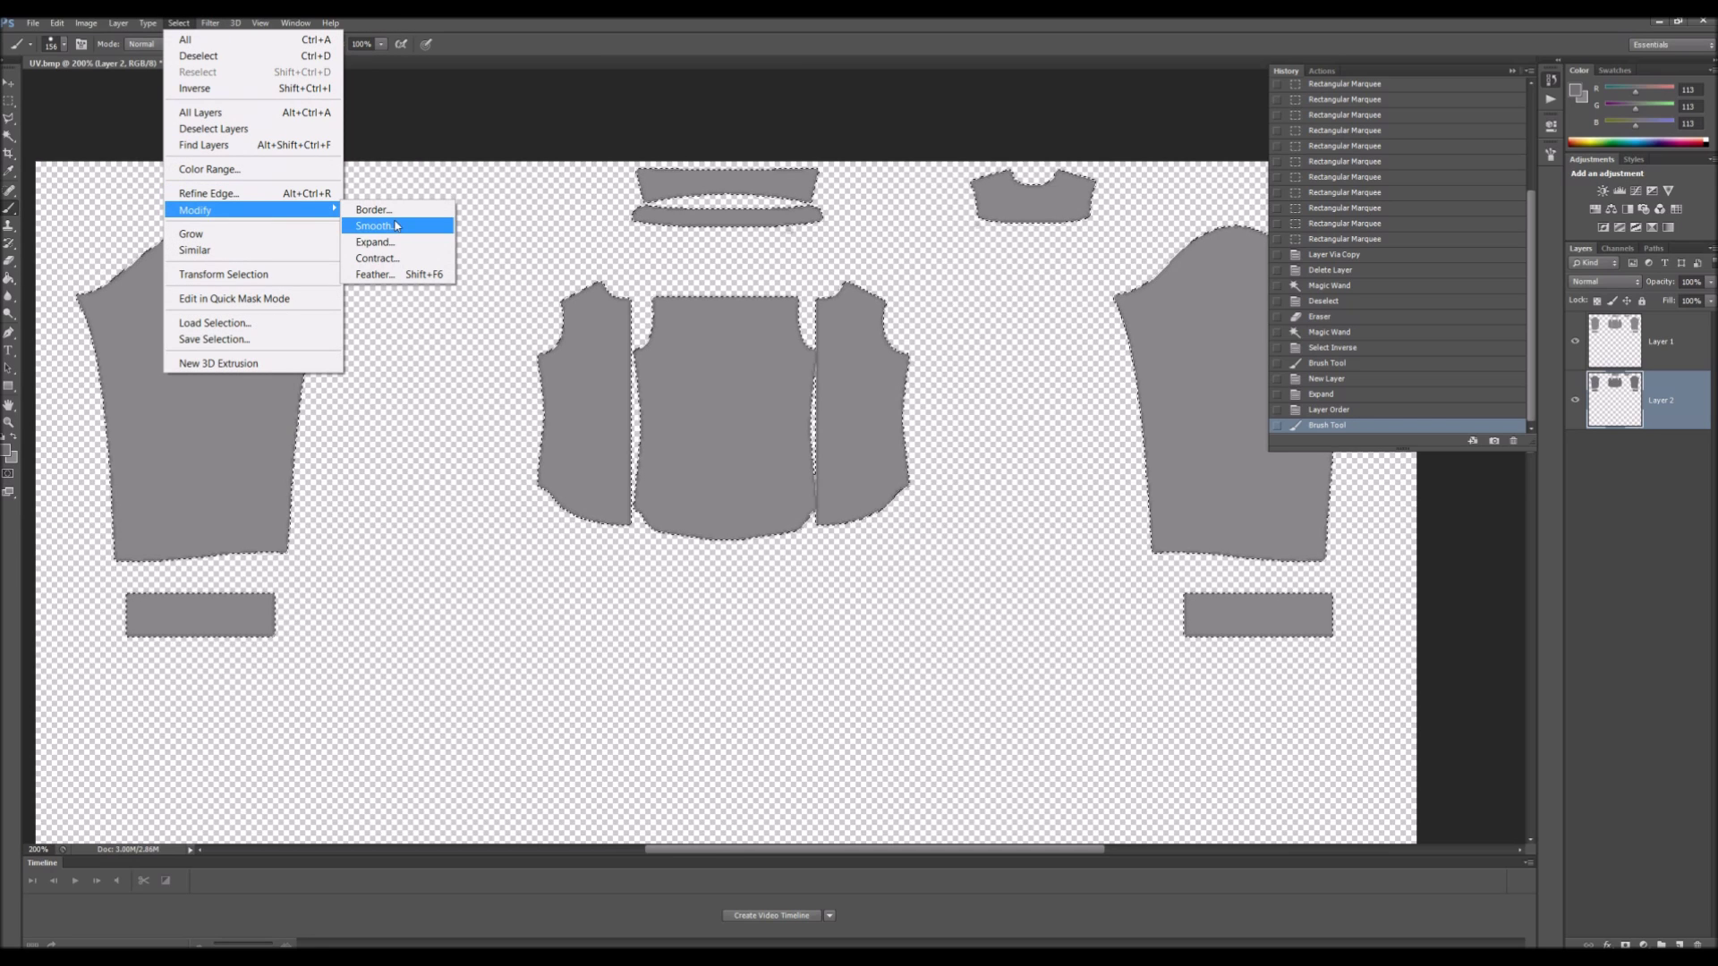
pyautogui.click(376, 274)
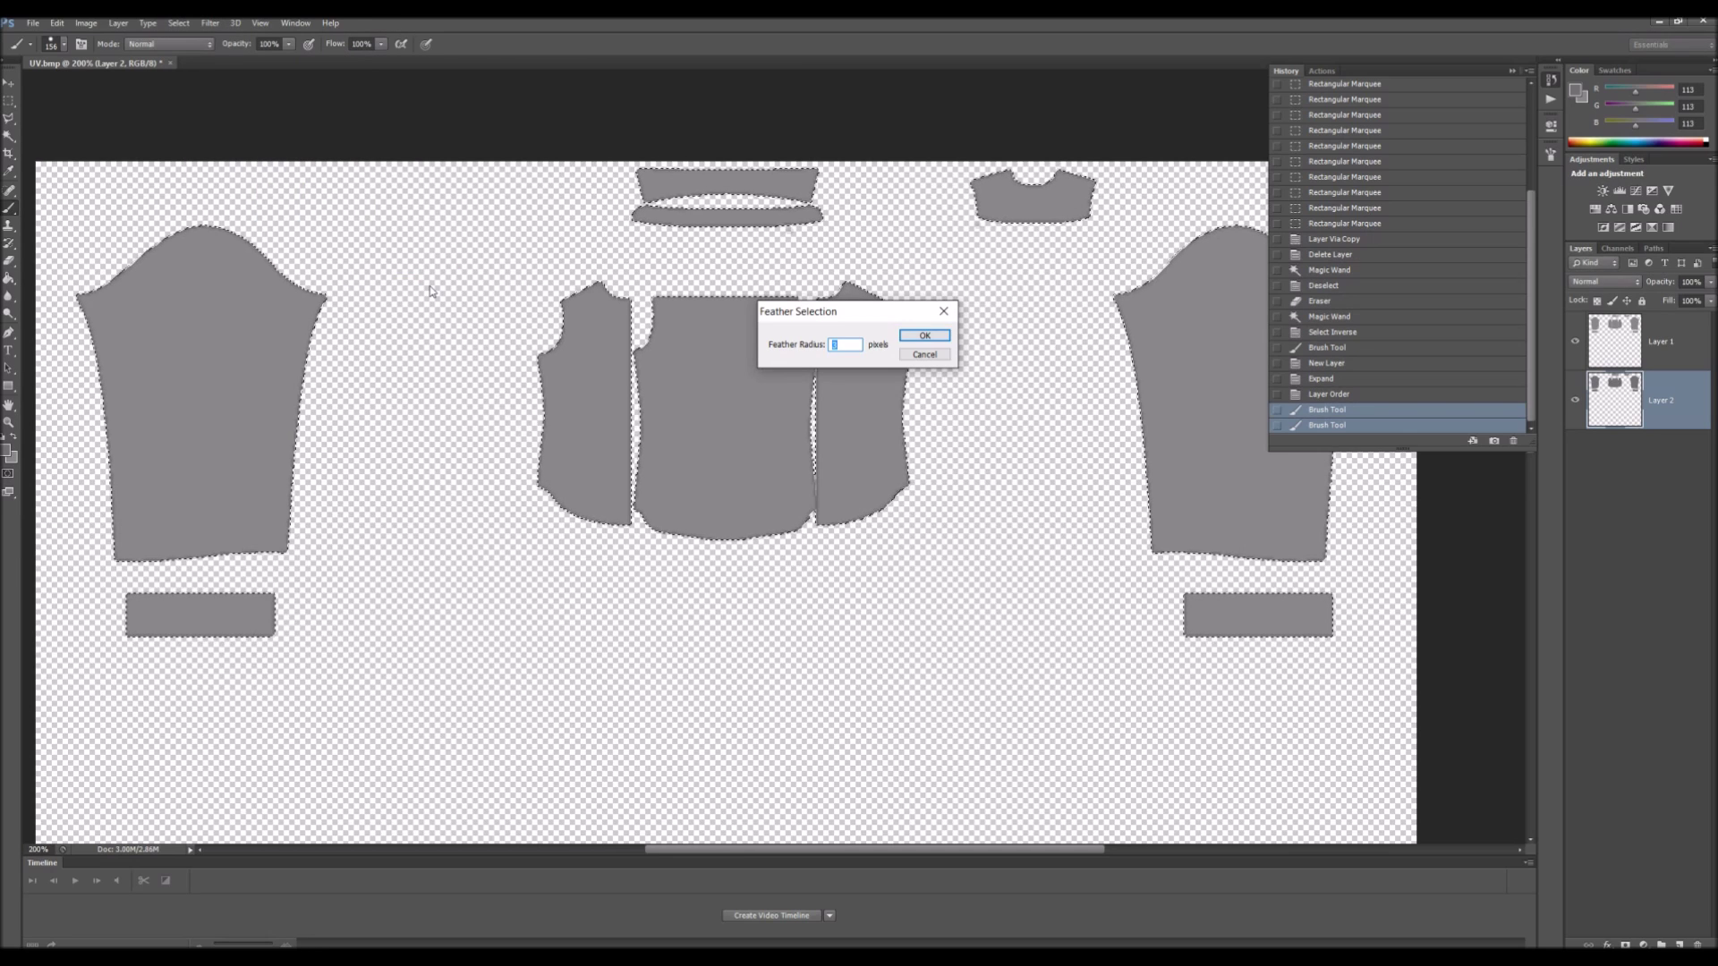
pyautogui.press('Return')
pyautogui.hotkey('ctrl', 'd')
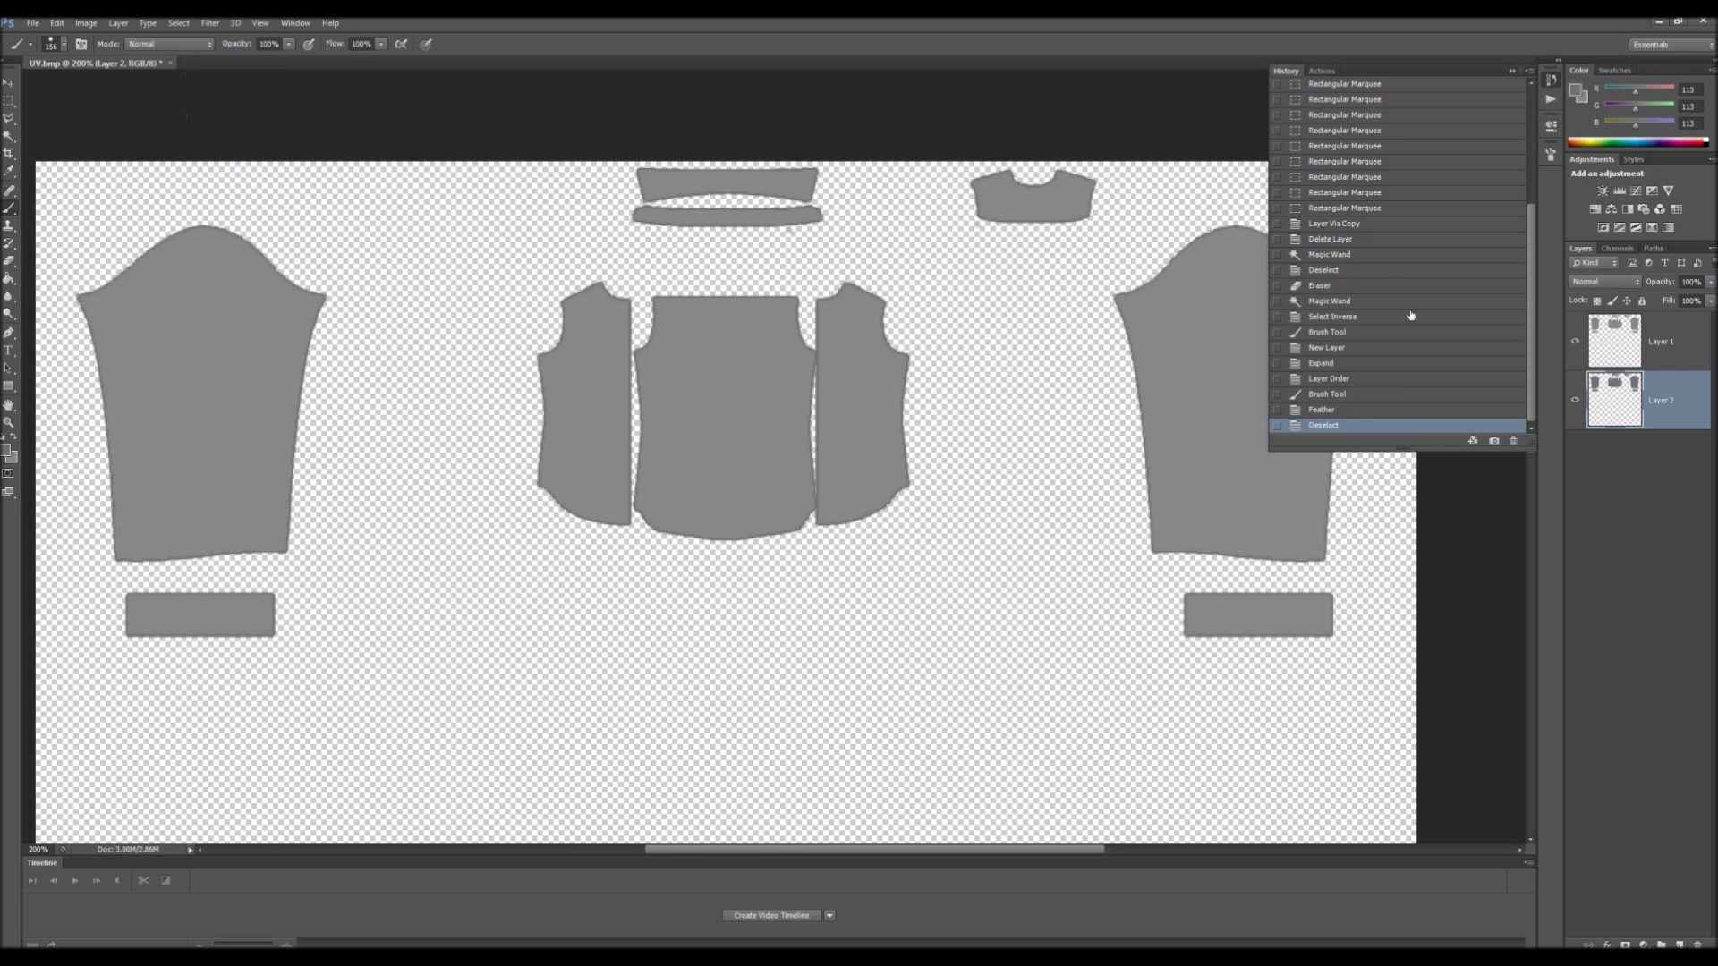
# Step: Apply a Gaussian Blur of about 2.1 pixels radius to Layer 2
pyautogui.click(213, 22)
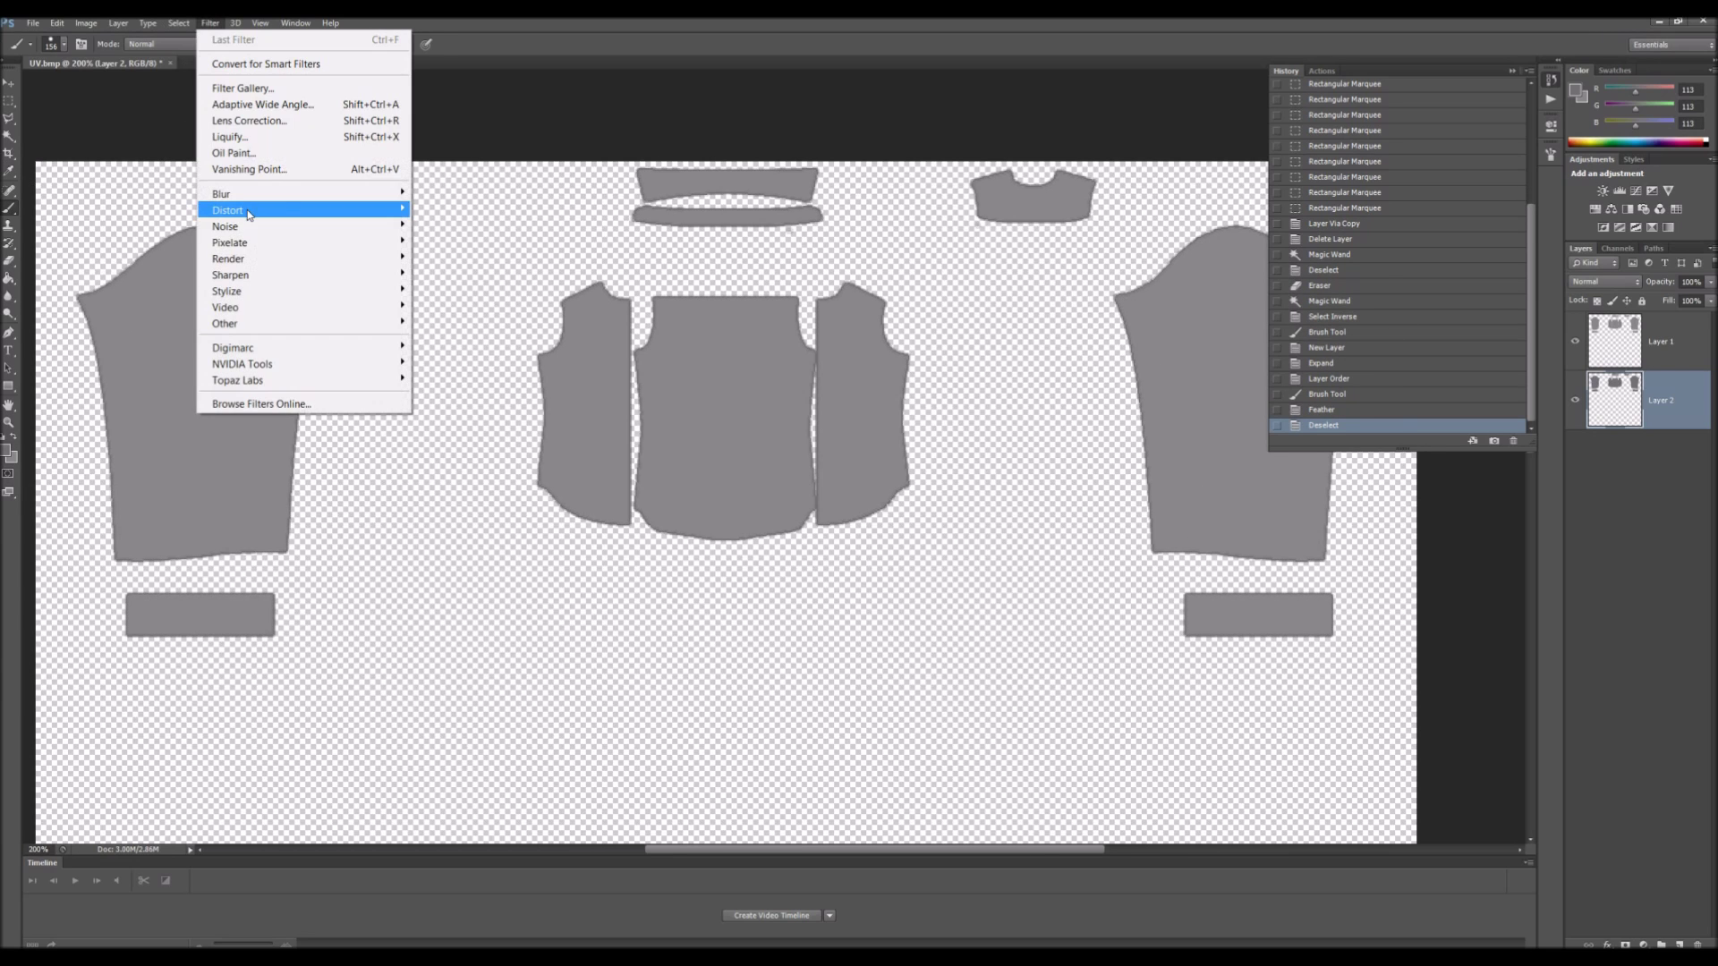
pyautogui.moveTo(233, 195)
pyautogui.click(452, 317)
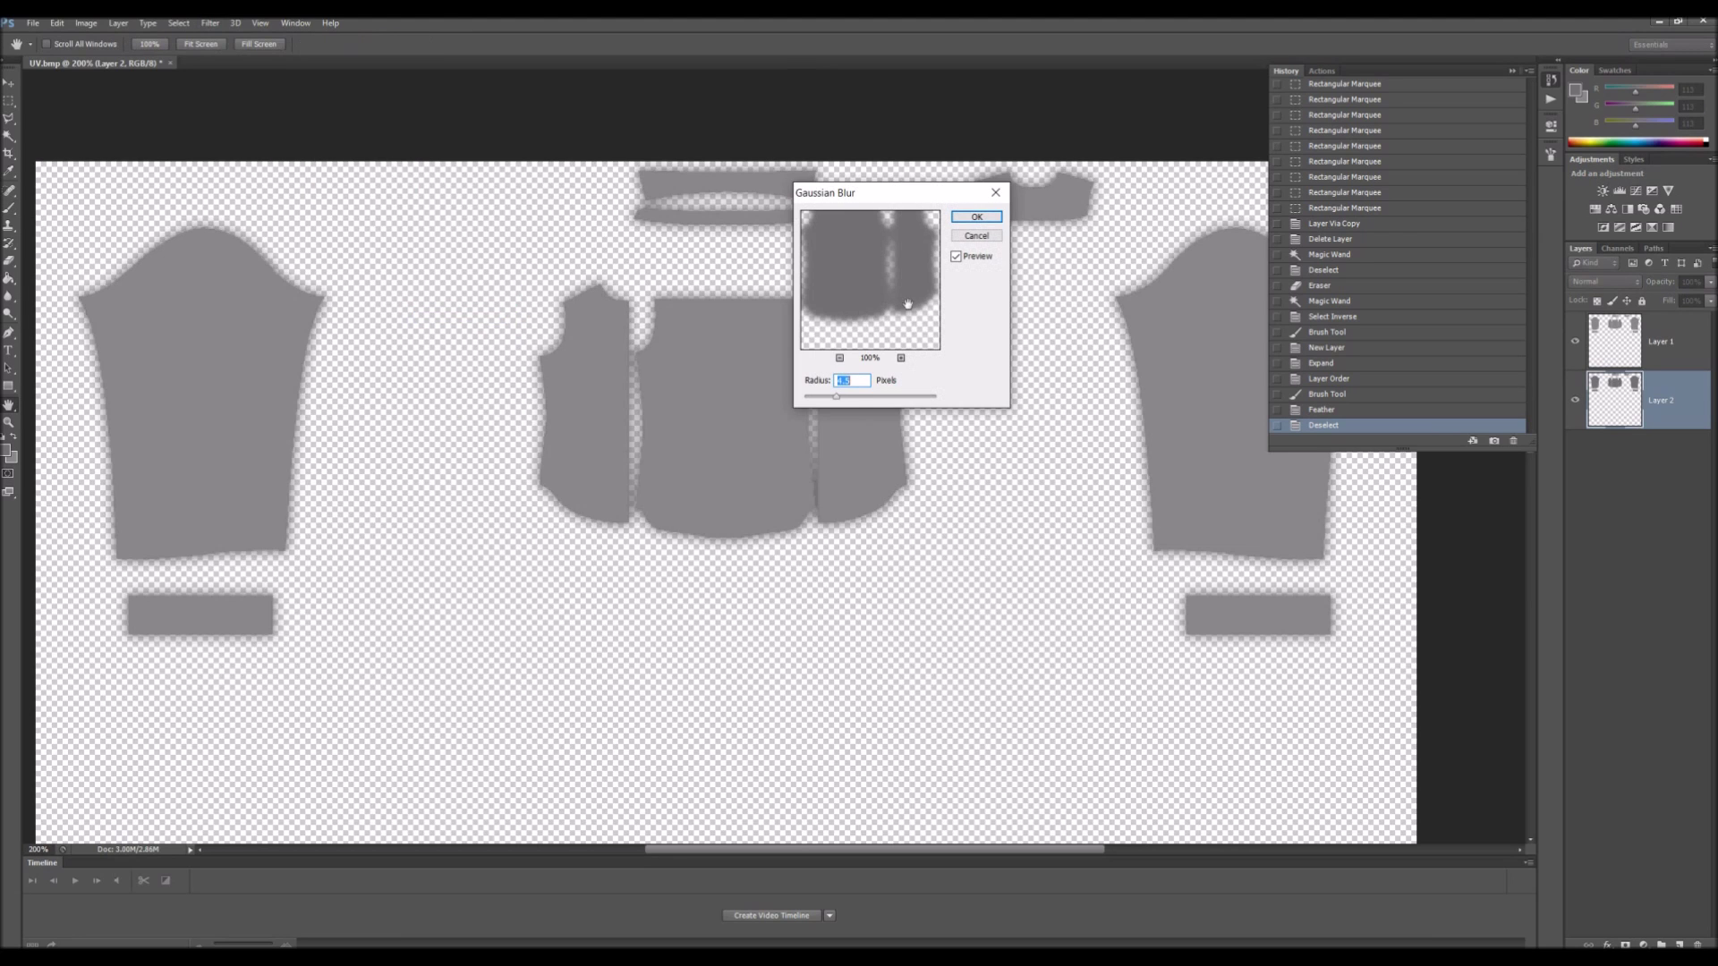
pyautogui.moveTo(837, 397); pyautogui.dragTo(805, 396)
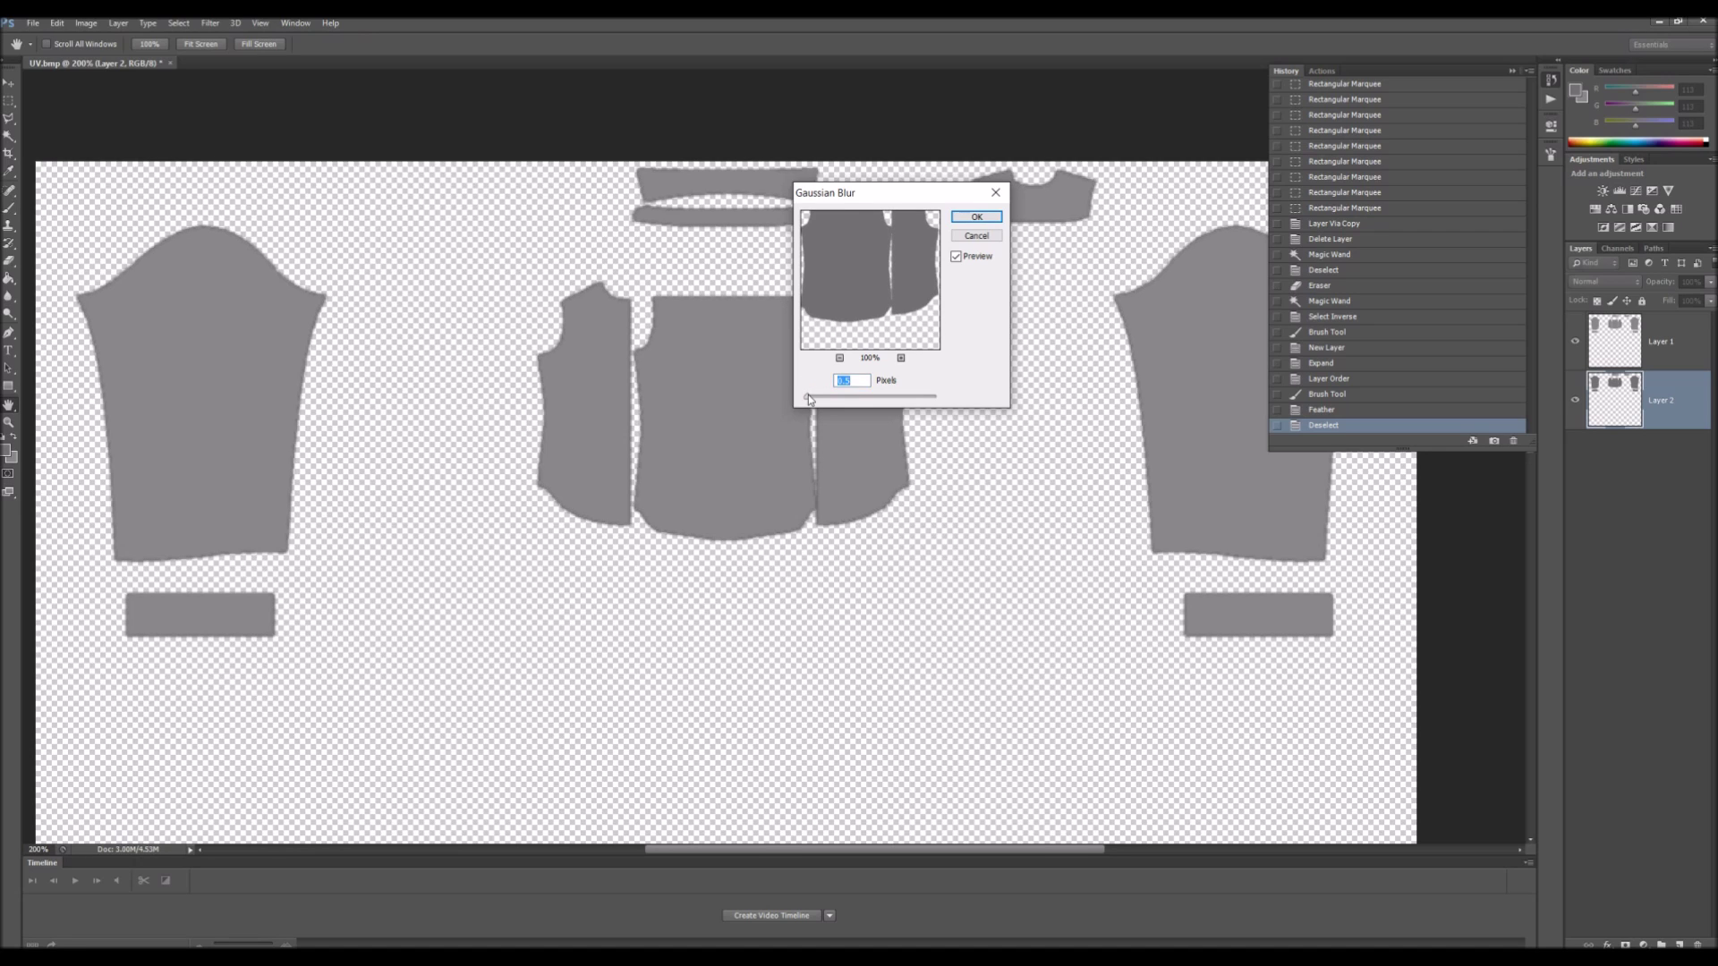
pyautogui.moveTo(808, 399); pyautogui.dragTo(812, 399)
pyautogui.click(976, 217)
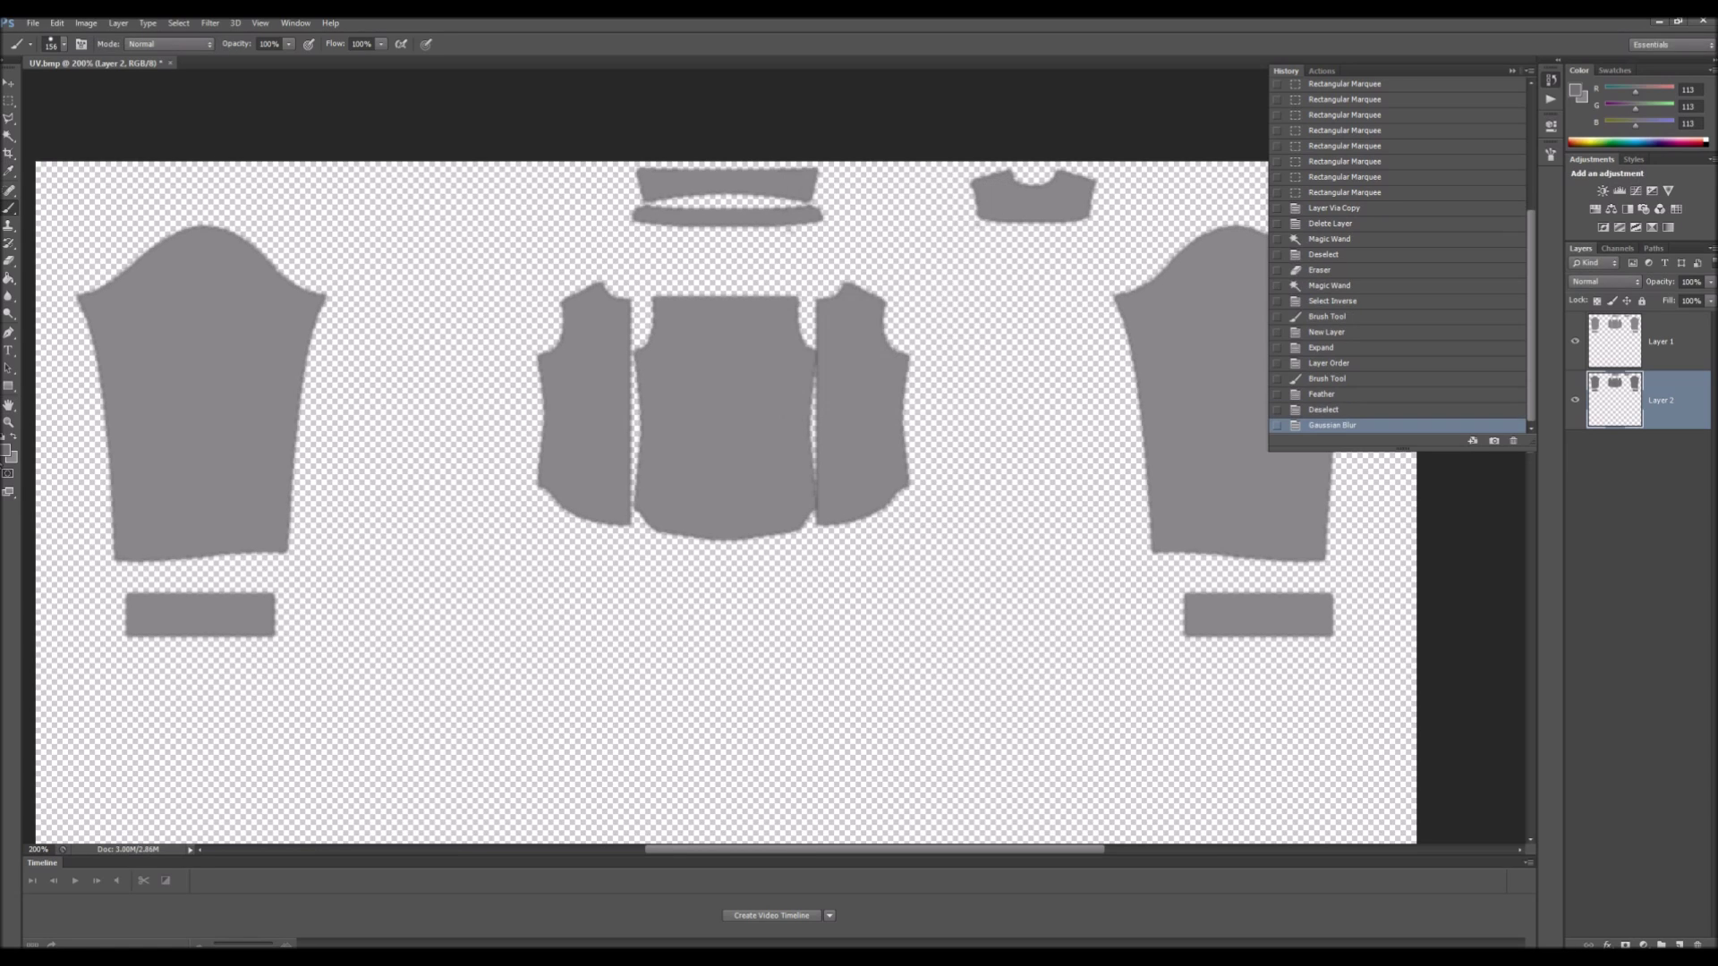
# Step: Zoom out to the whole UV layout and merge the visible layers into one
pyautogui.click(8, 423)
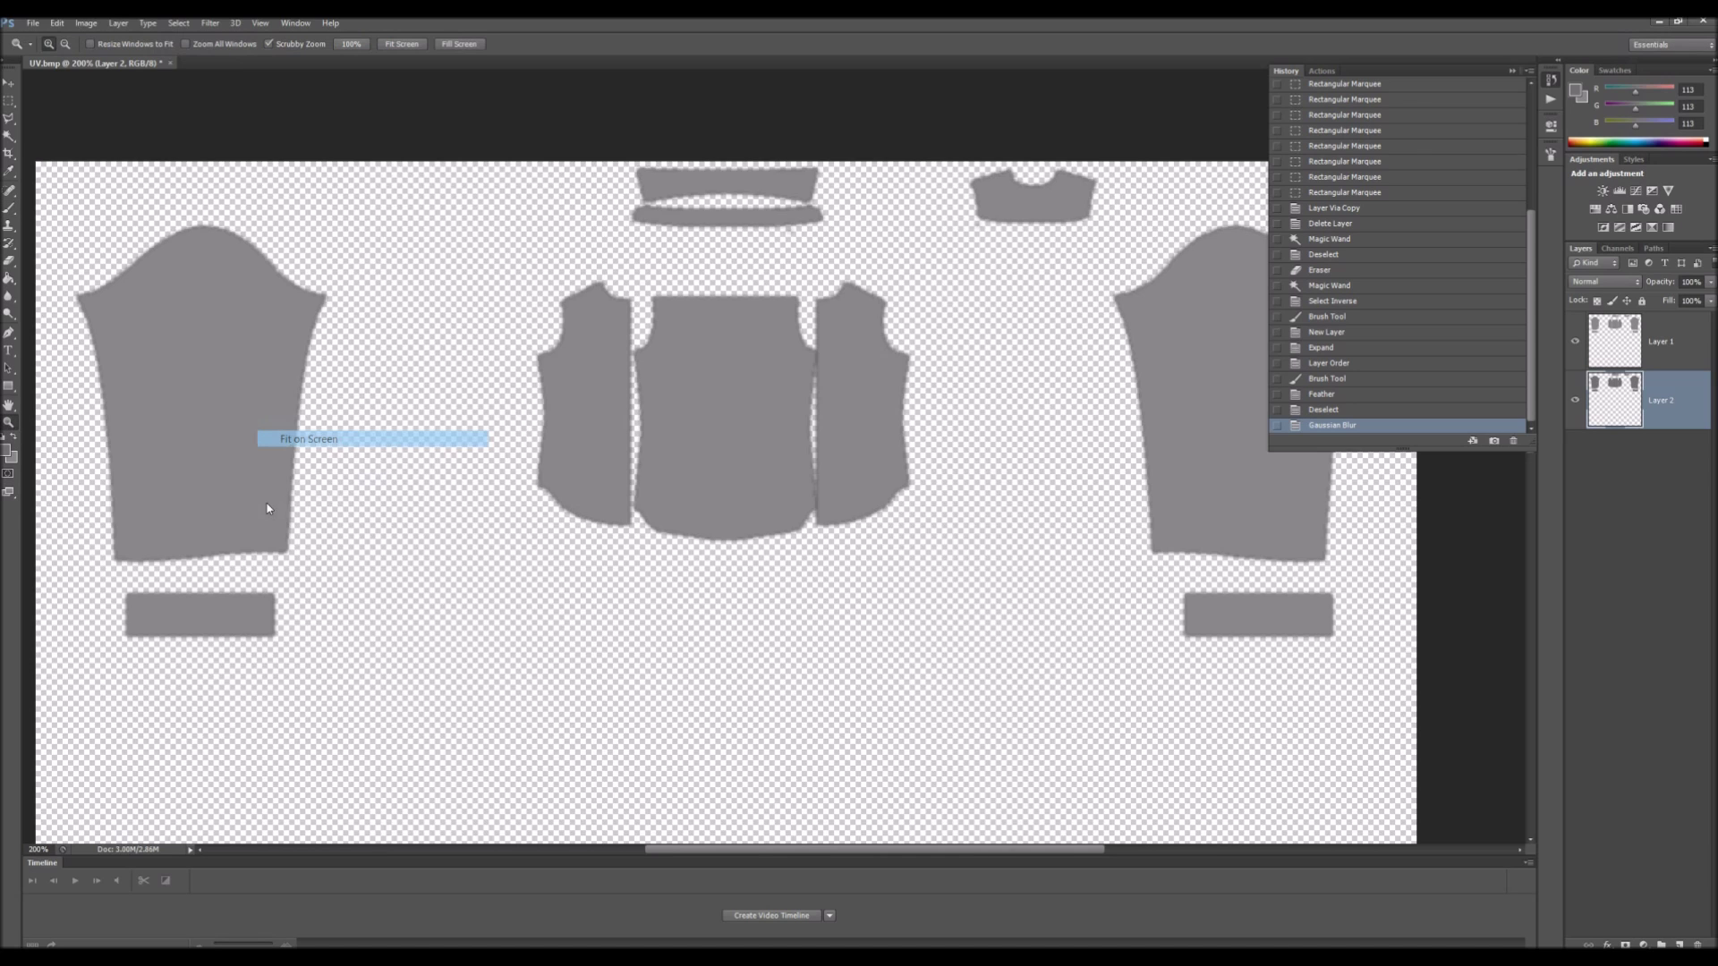
pyautogui.moveTo(349, 506); pyautogui.dragTo(297, 508)
pyautogui.hotkey('ctrl', 'shift', 's')
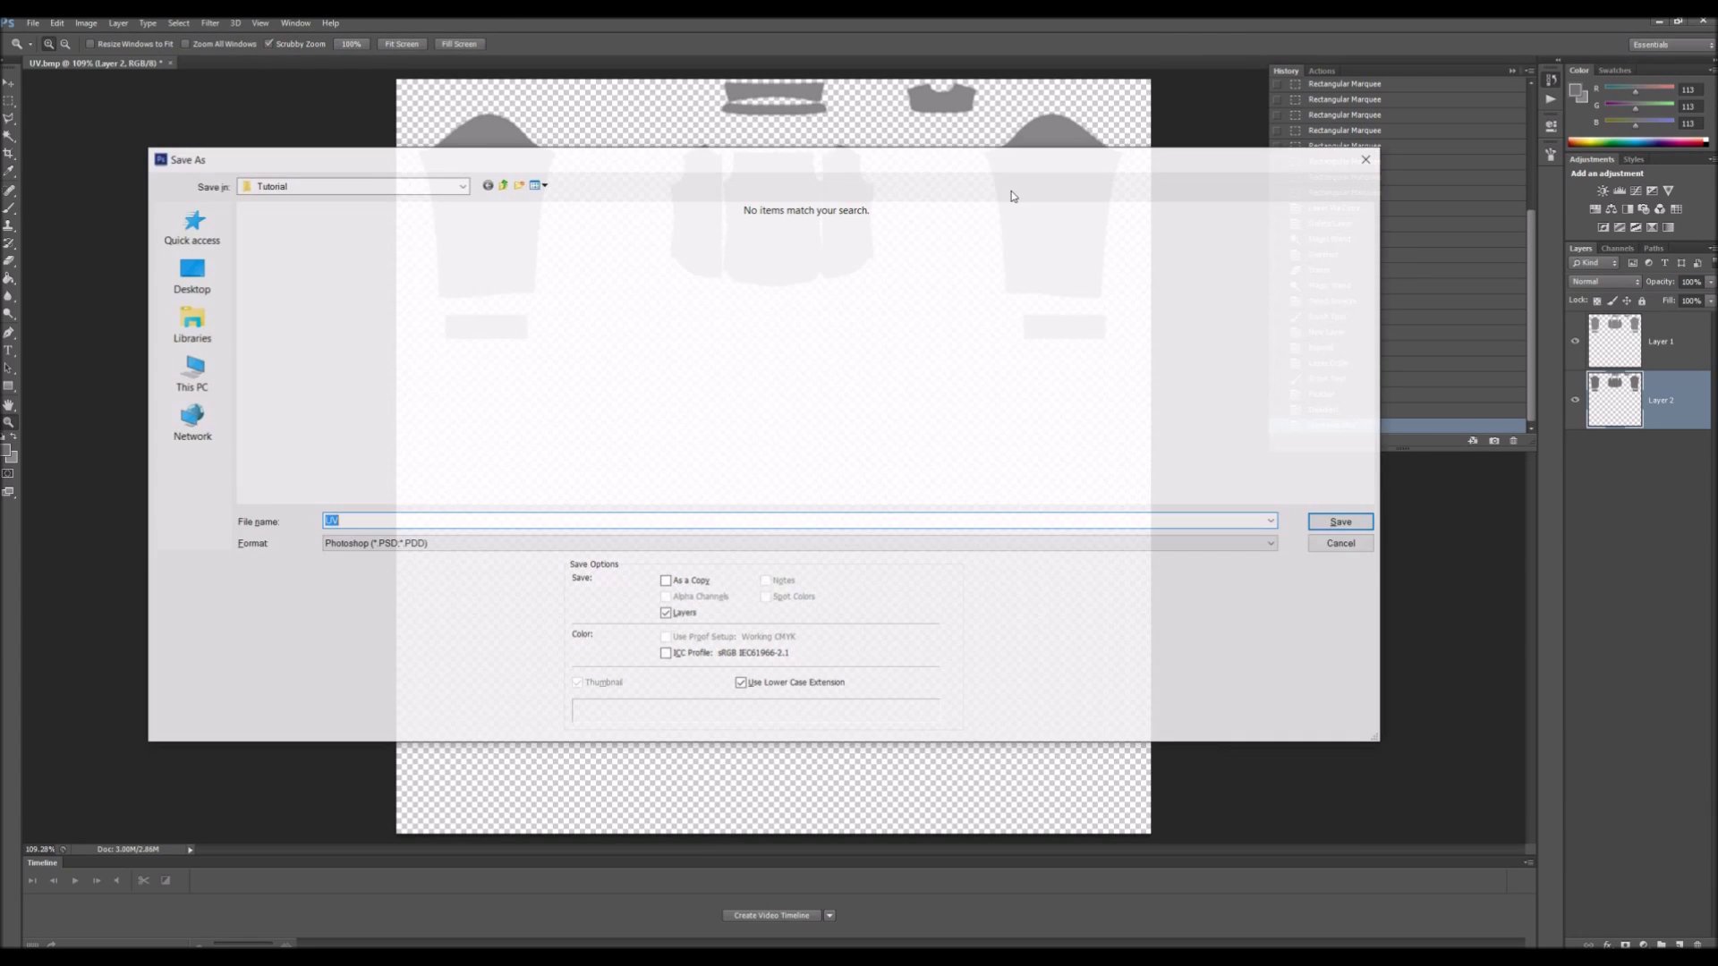
pyautogui.click(1347, 541)
pyautogui.rightClick(1610, 400)
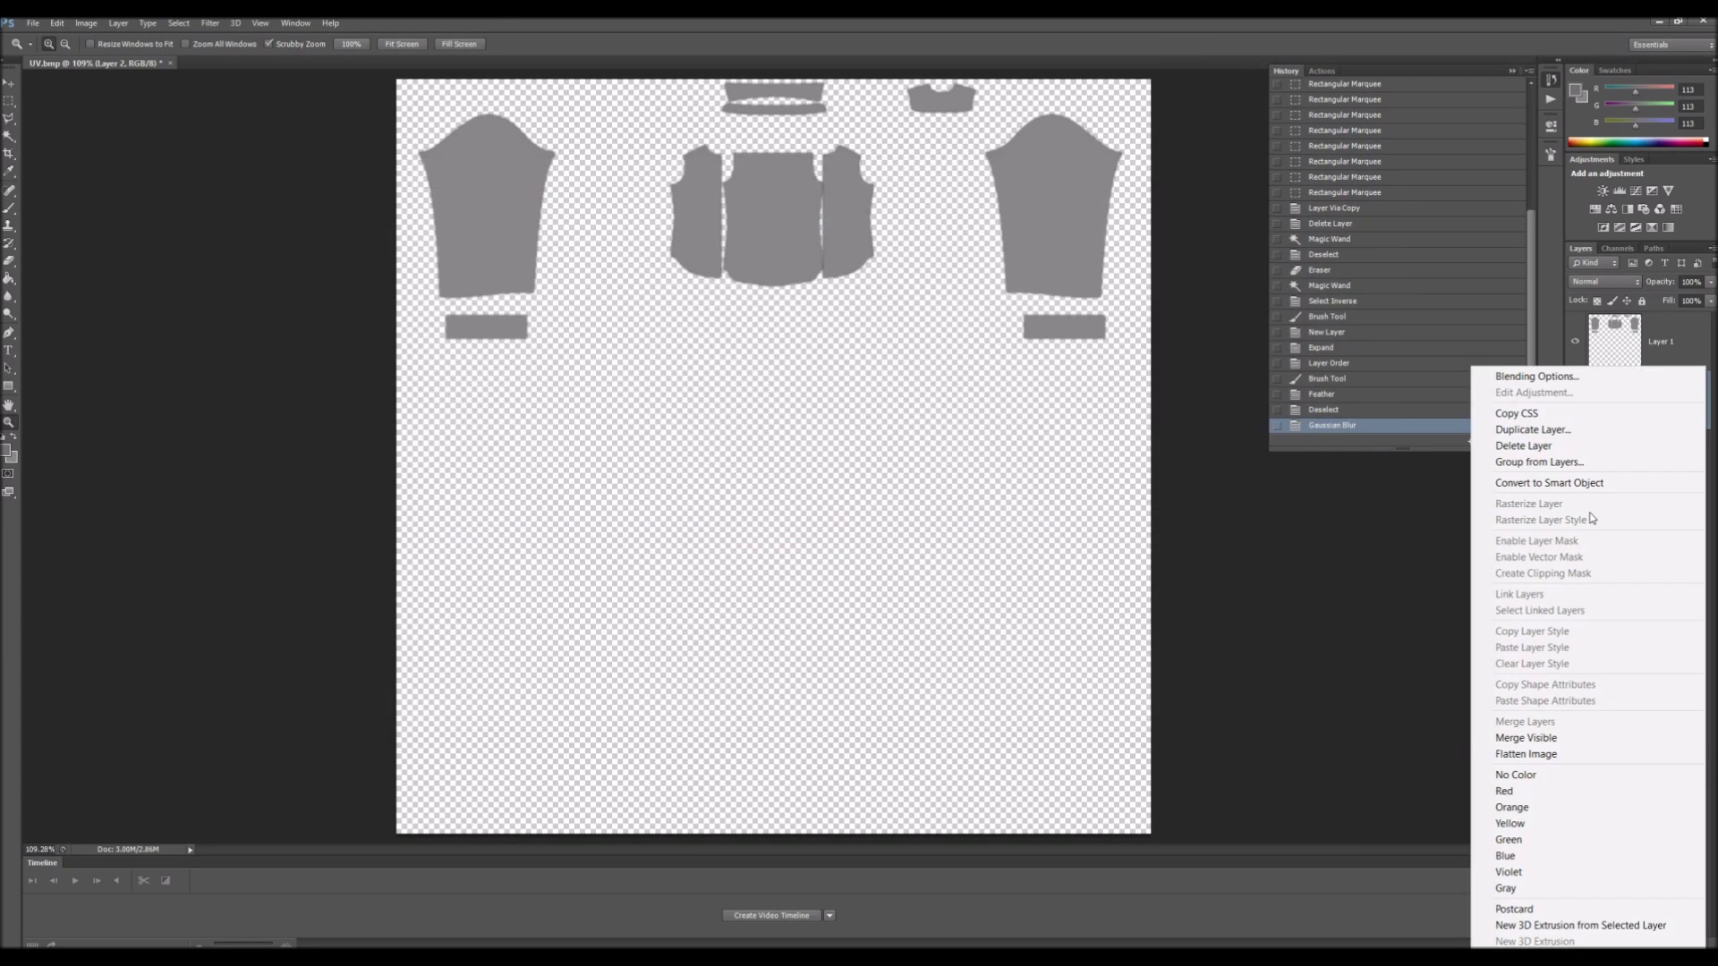
pyautogui.click(1525, 737)
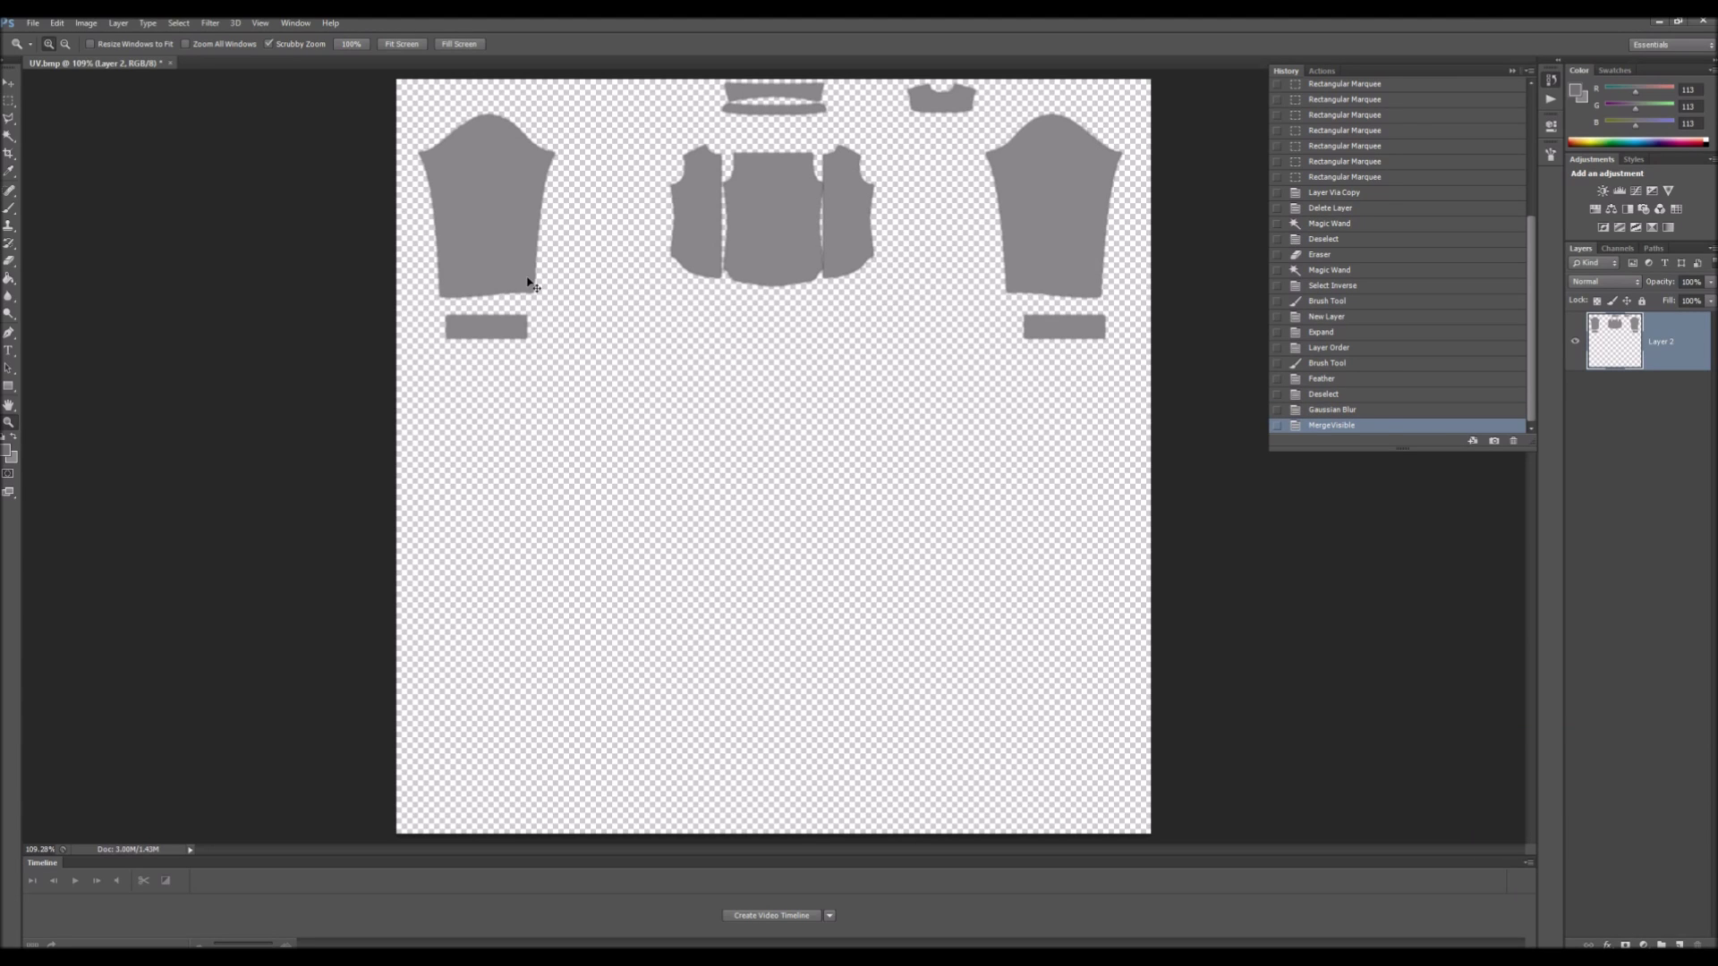
pyautogui.hotkey('ctrl', 'shift', 's')
pyautogui.click(459, 544)
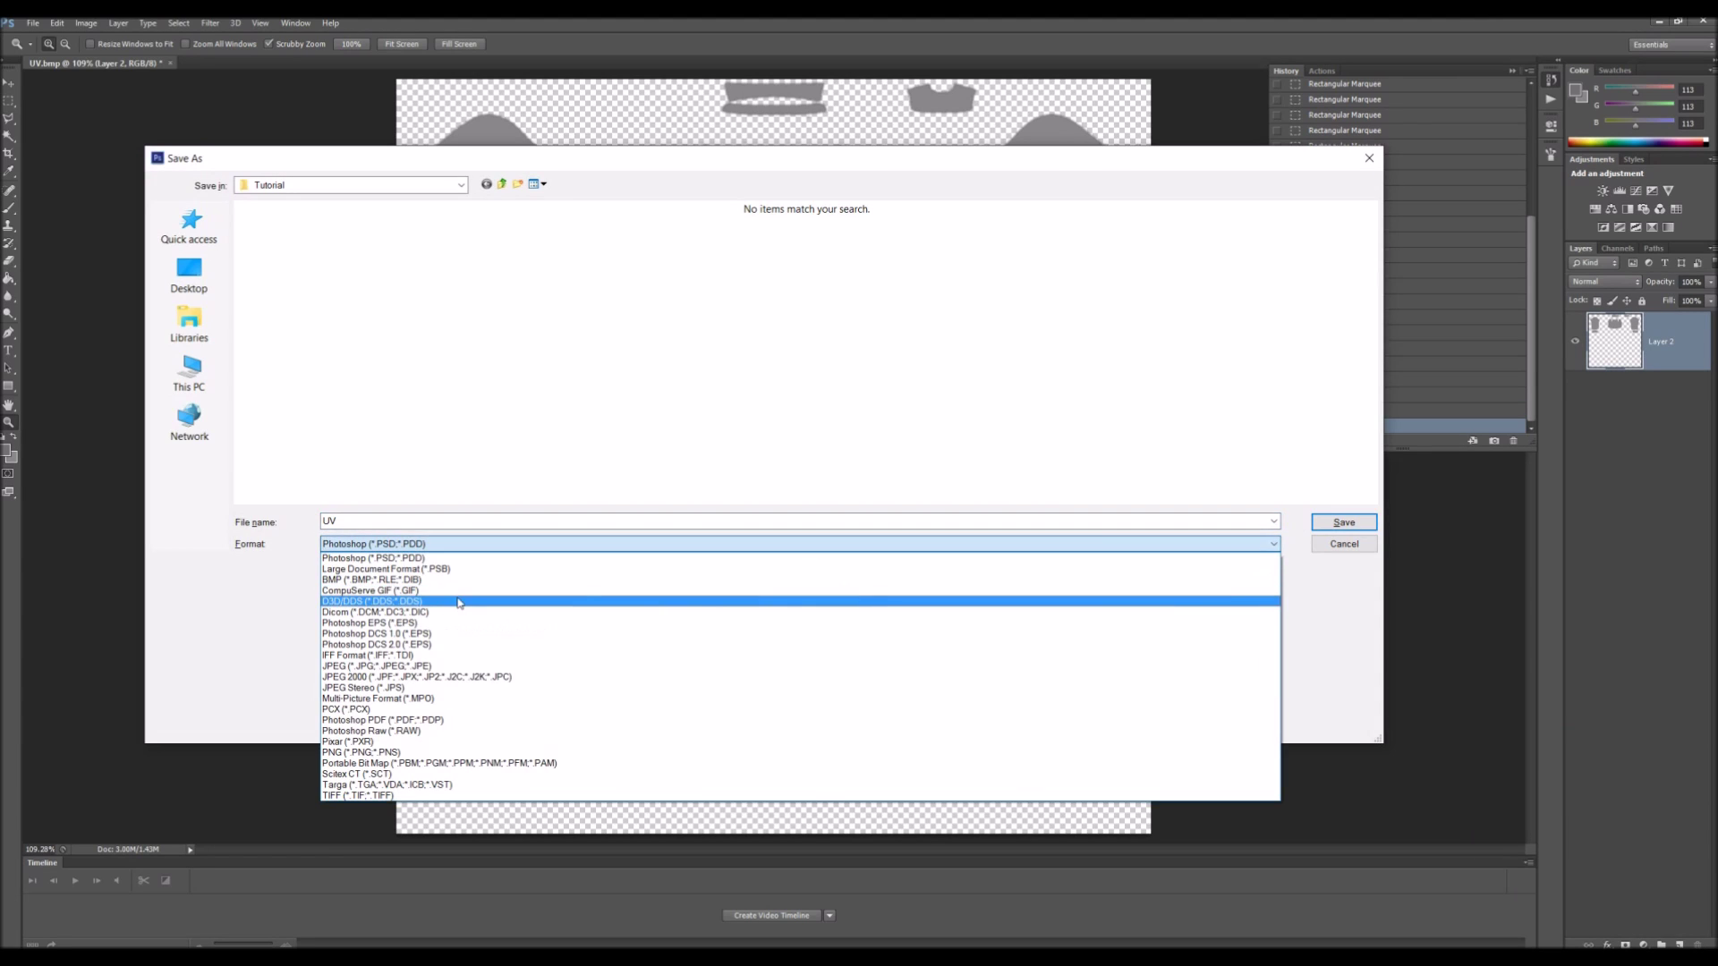
pyautogui.click(1338, 546)
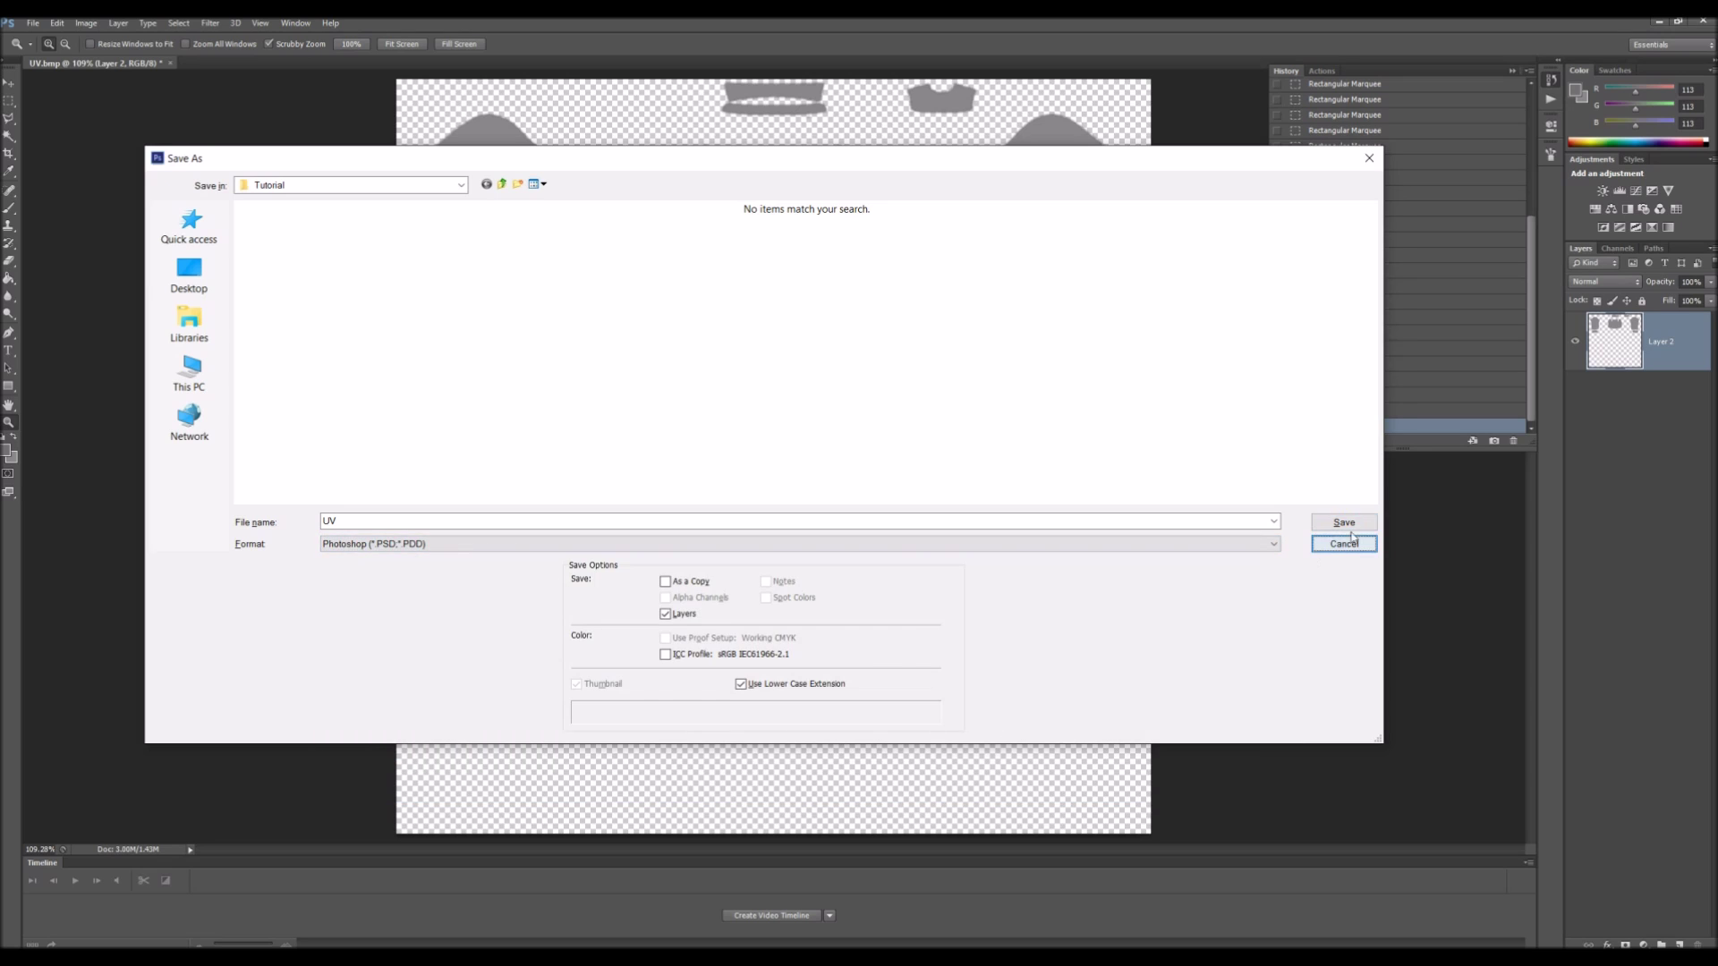
pyautogui.click(1338, 546)
# Step: Resize the image to 2048 × 2048 pixels, fit it on screen, and open Save As
pyautogui.click(86, 23)
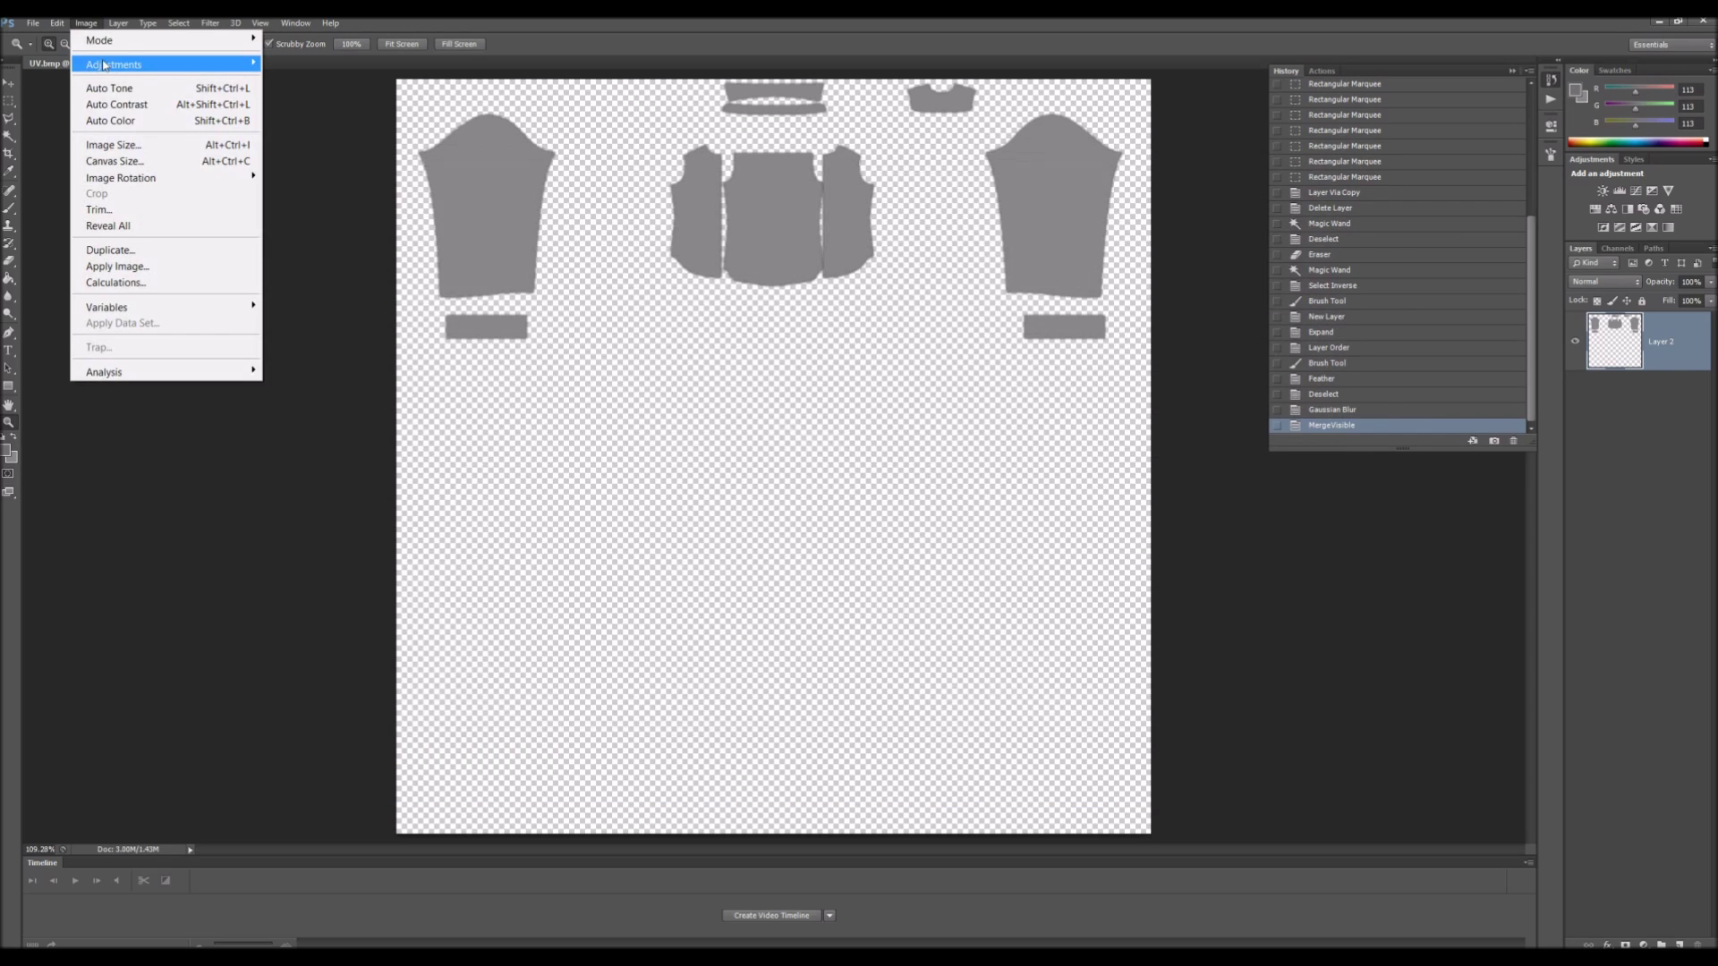
pyautogui.click(126, 146)
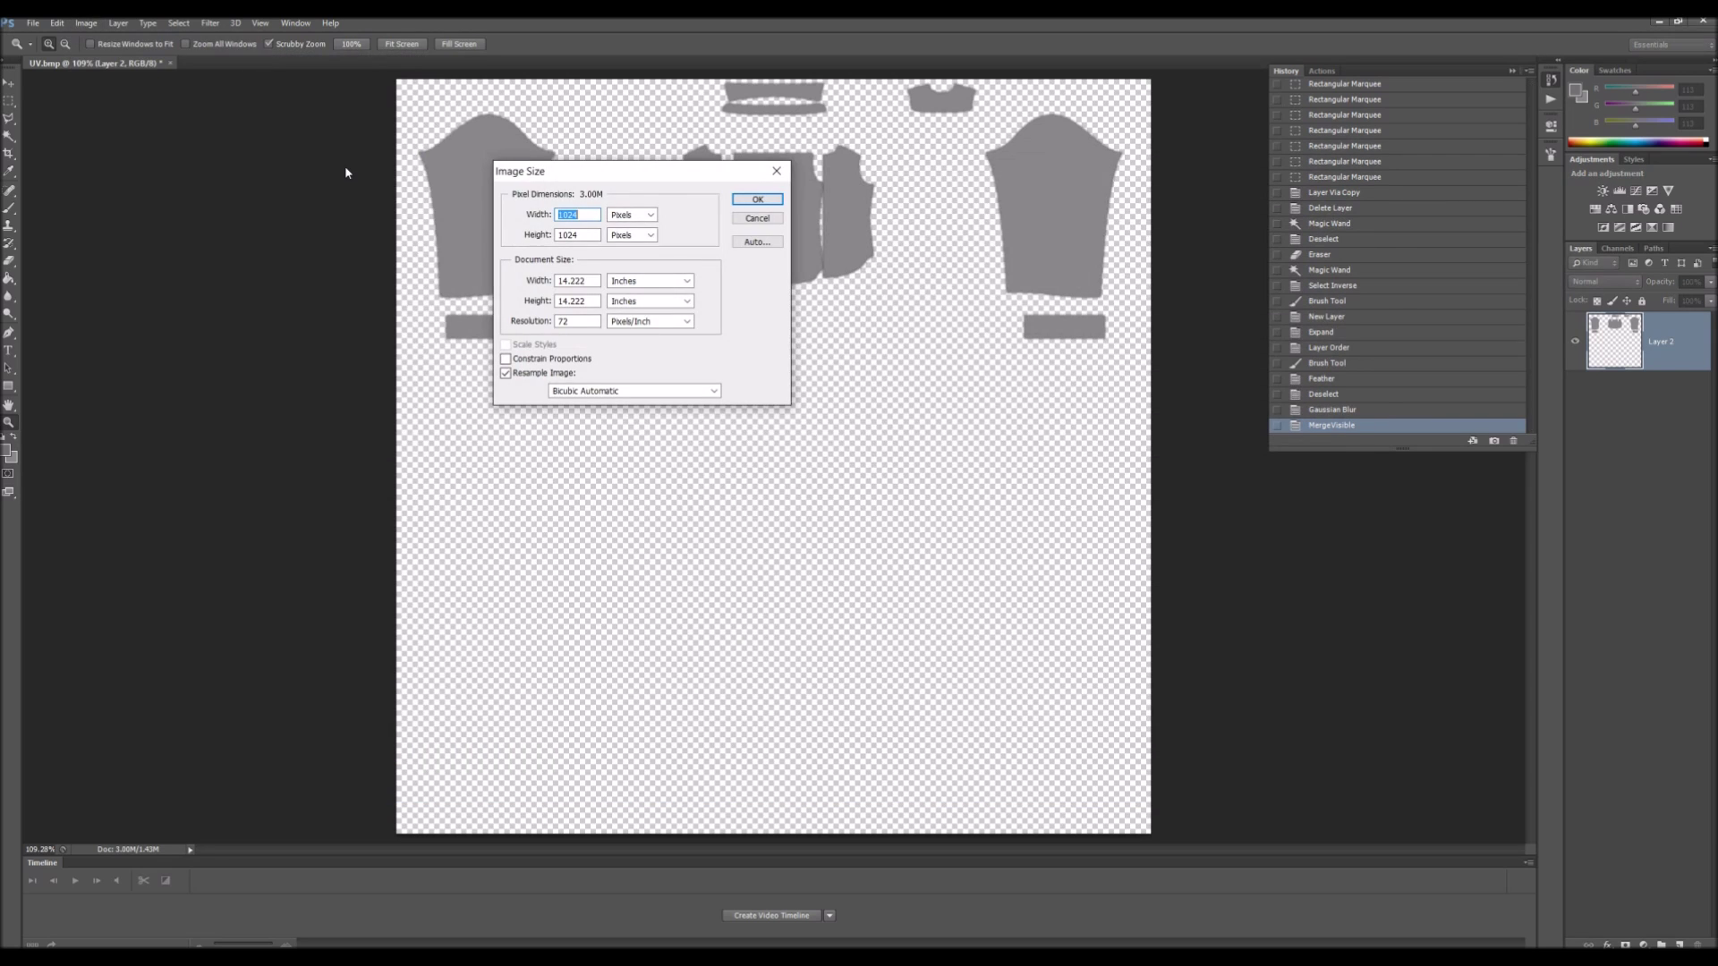
pyautogui.write('2048')
pyautogui.press('Tab')
pyautogui.press('Tab')
pyautogui.write('2048')
pyautogui.press('Return')
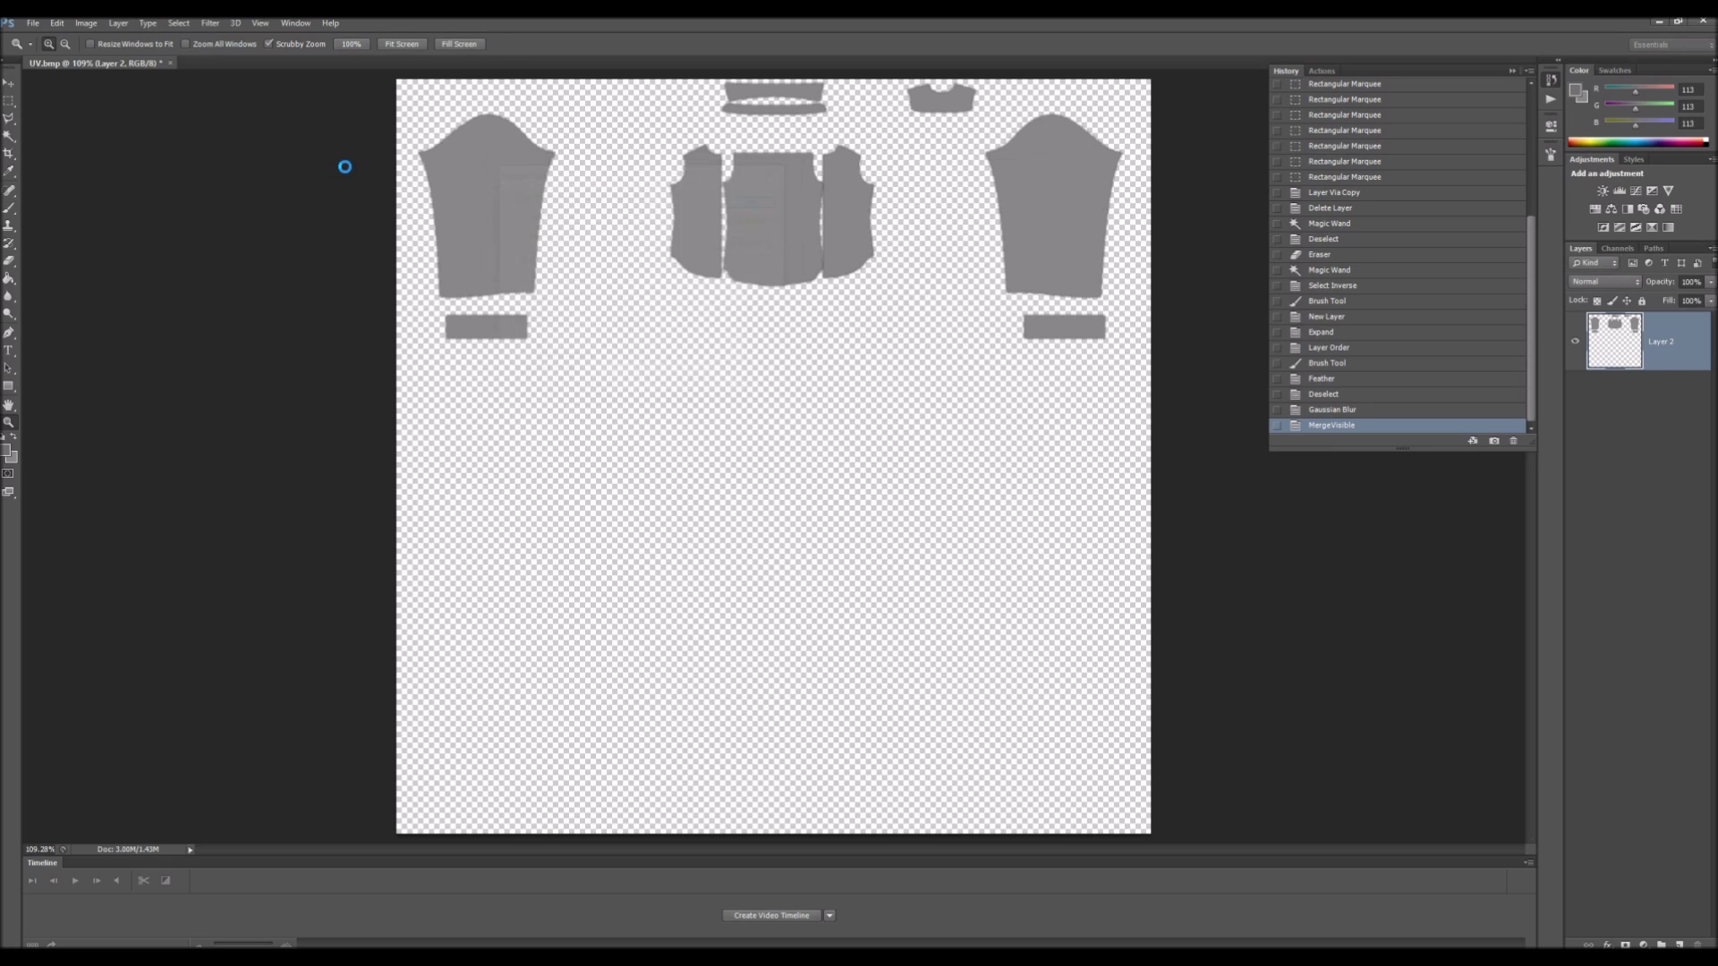
pyautogui.rightClick(204, 399)
pyautogui.click(251, 407)
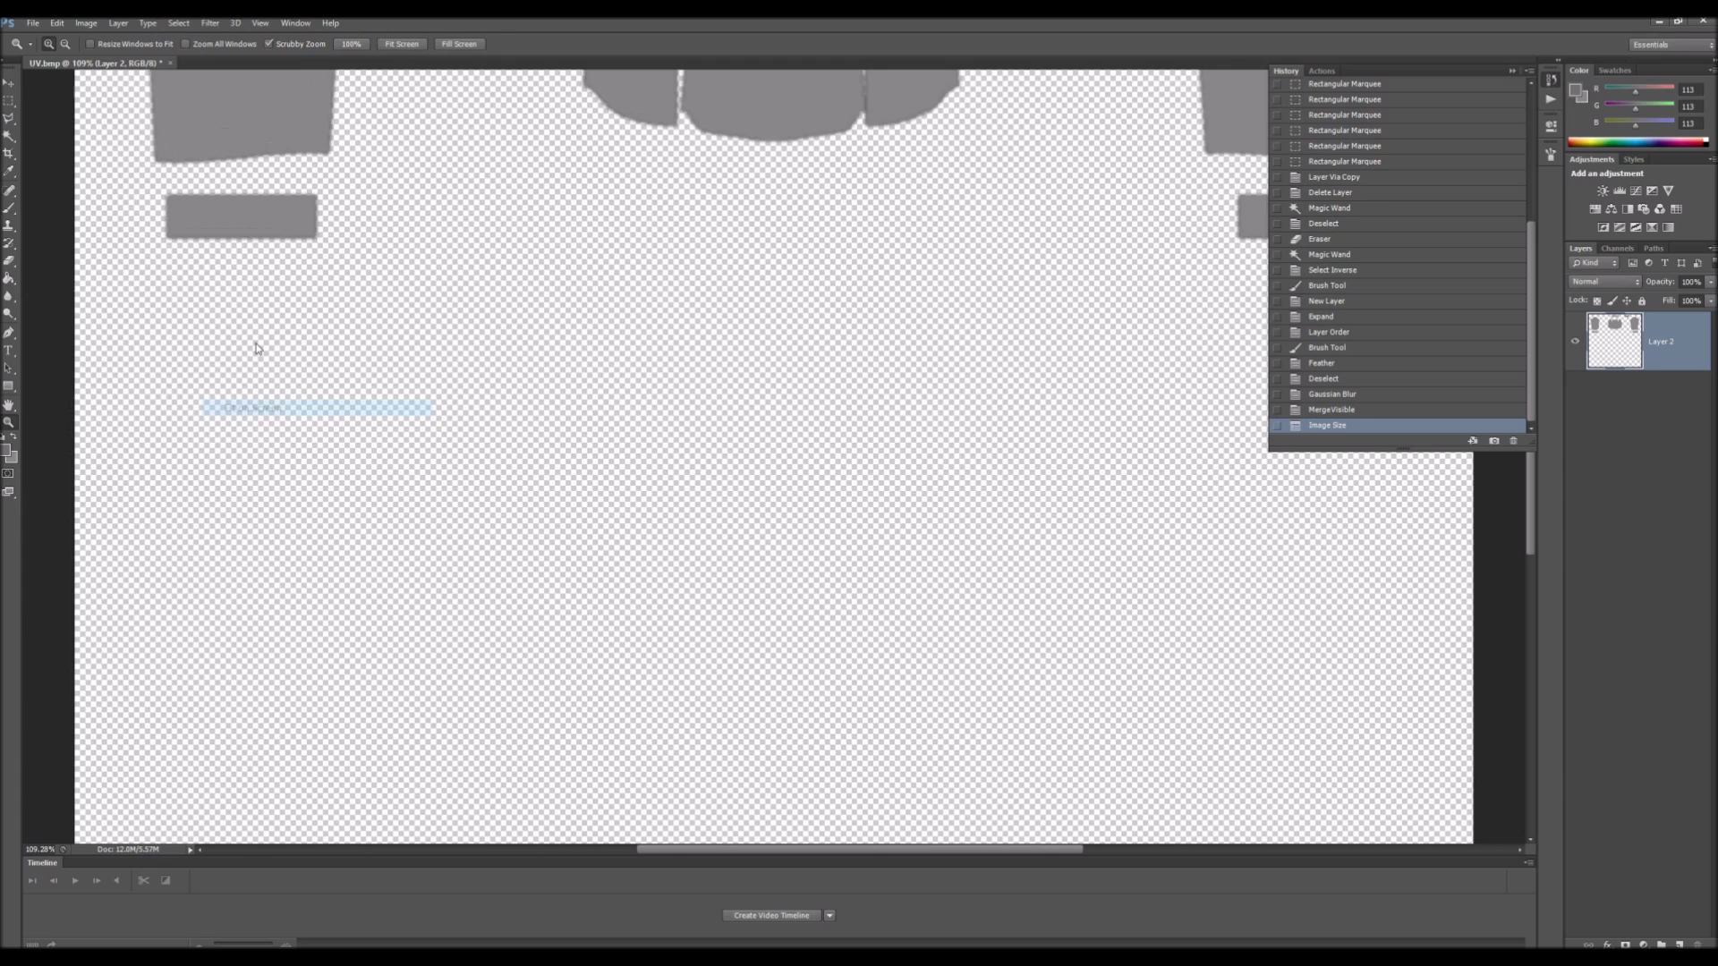
pyautogui.hotkey('ctrl', 'shift', 's')
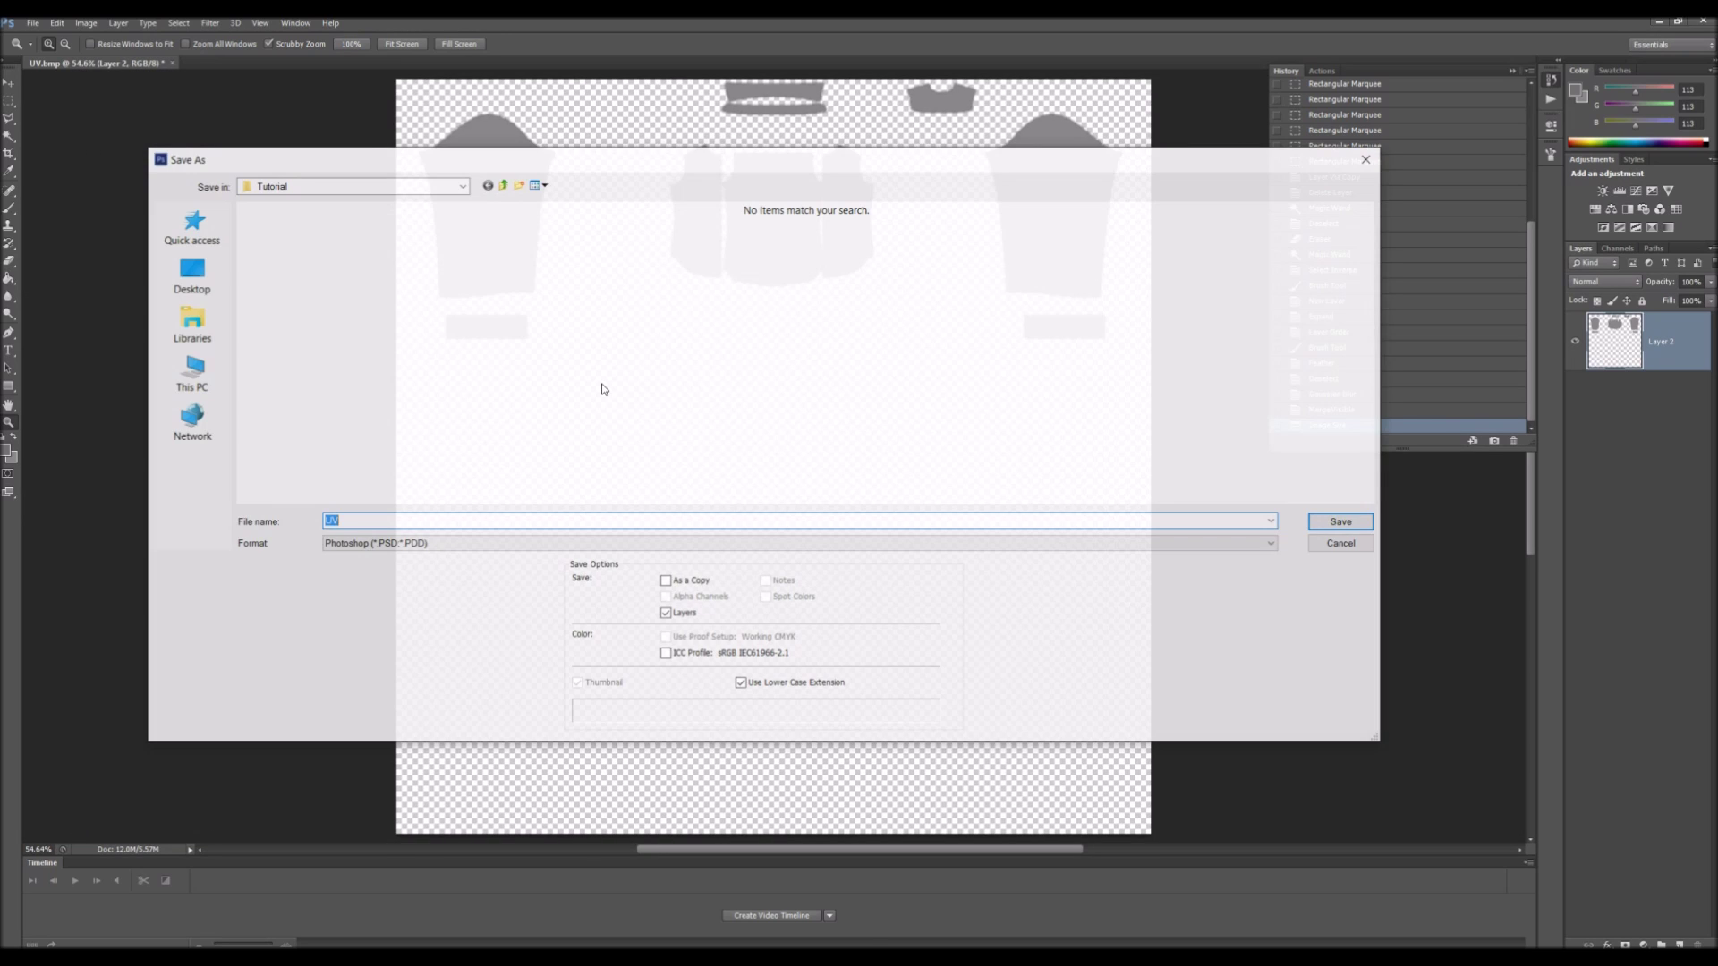
# Step: Save the texture as UV.dds in D3D/DDS format, then return to TSR Workshop
pyautogui.click(372, 548)
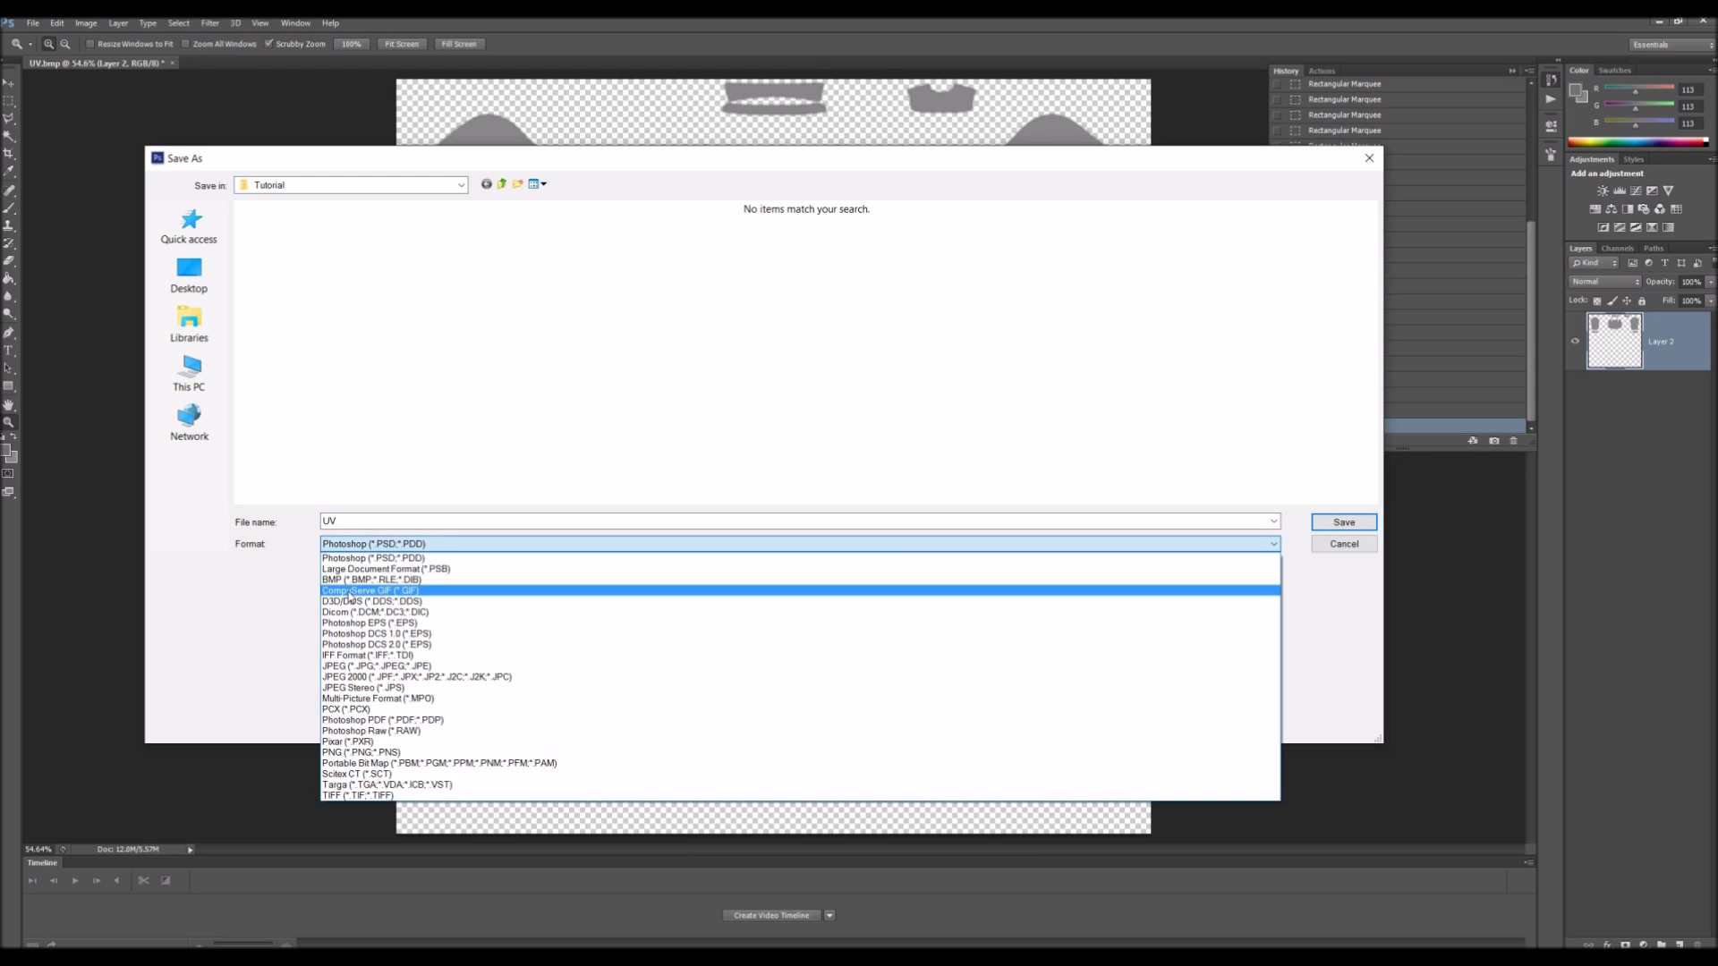
pyautogui.click(375, 601)
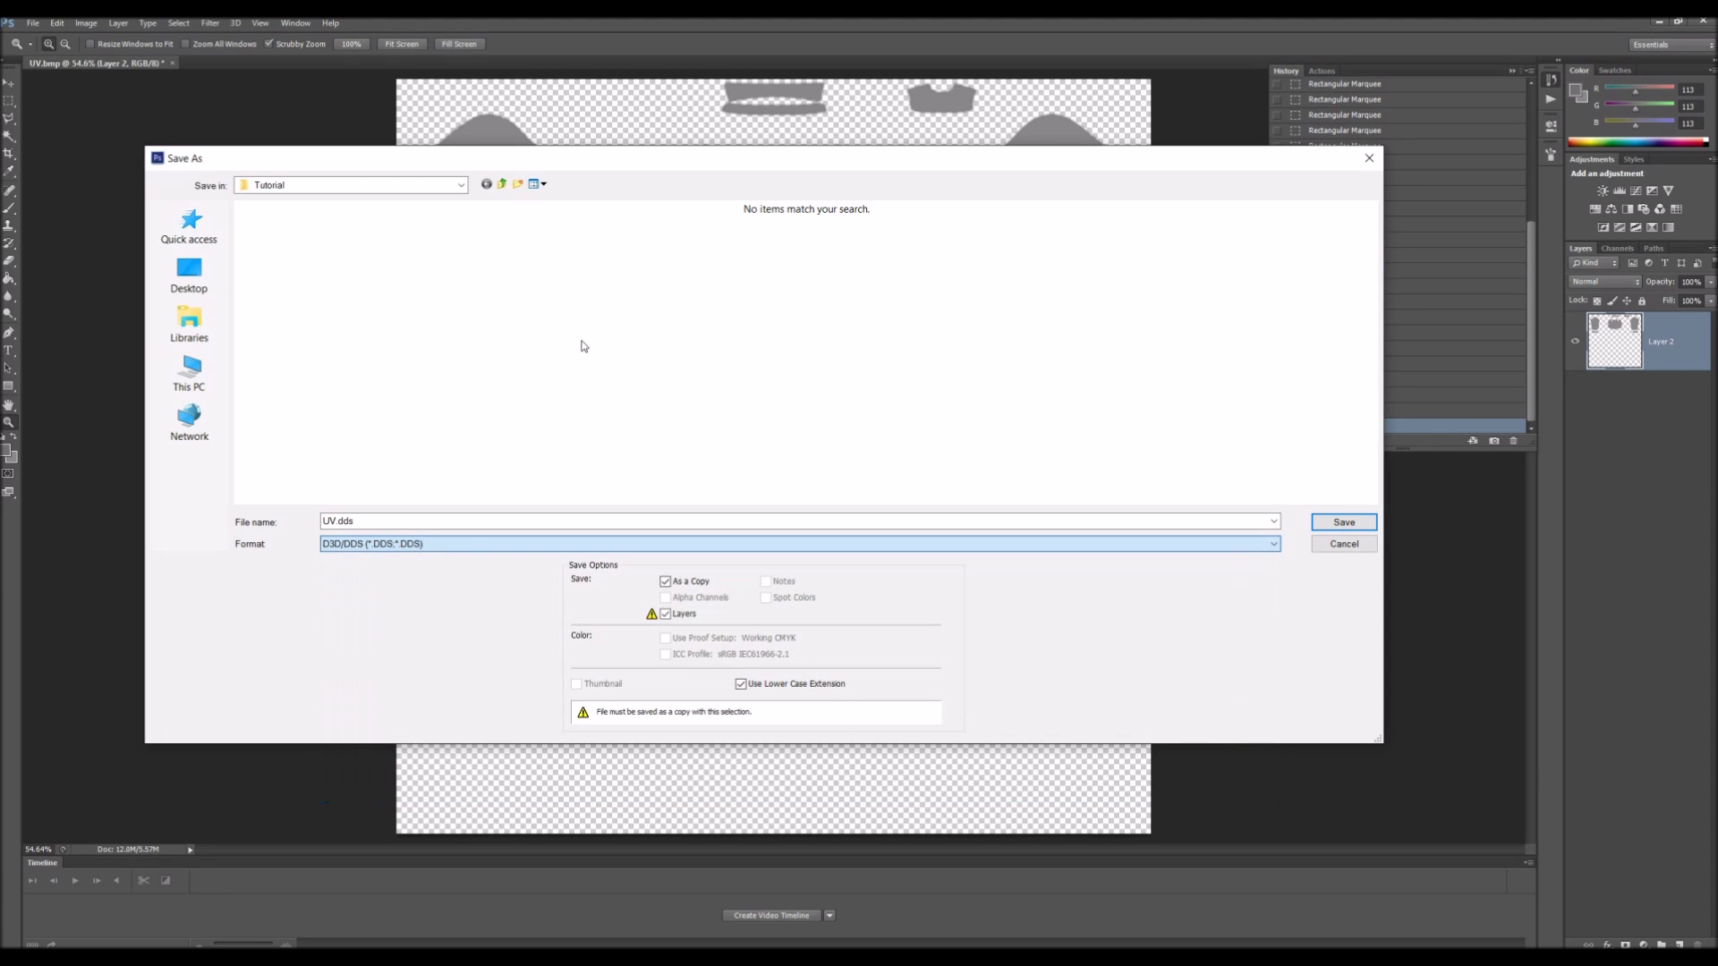
pyautogui.press('Return')
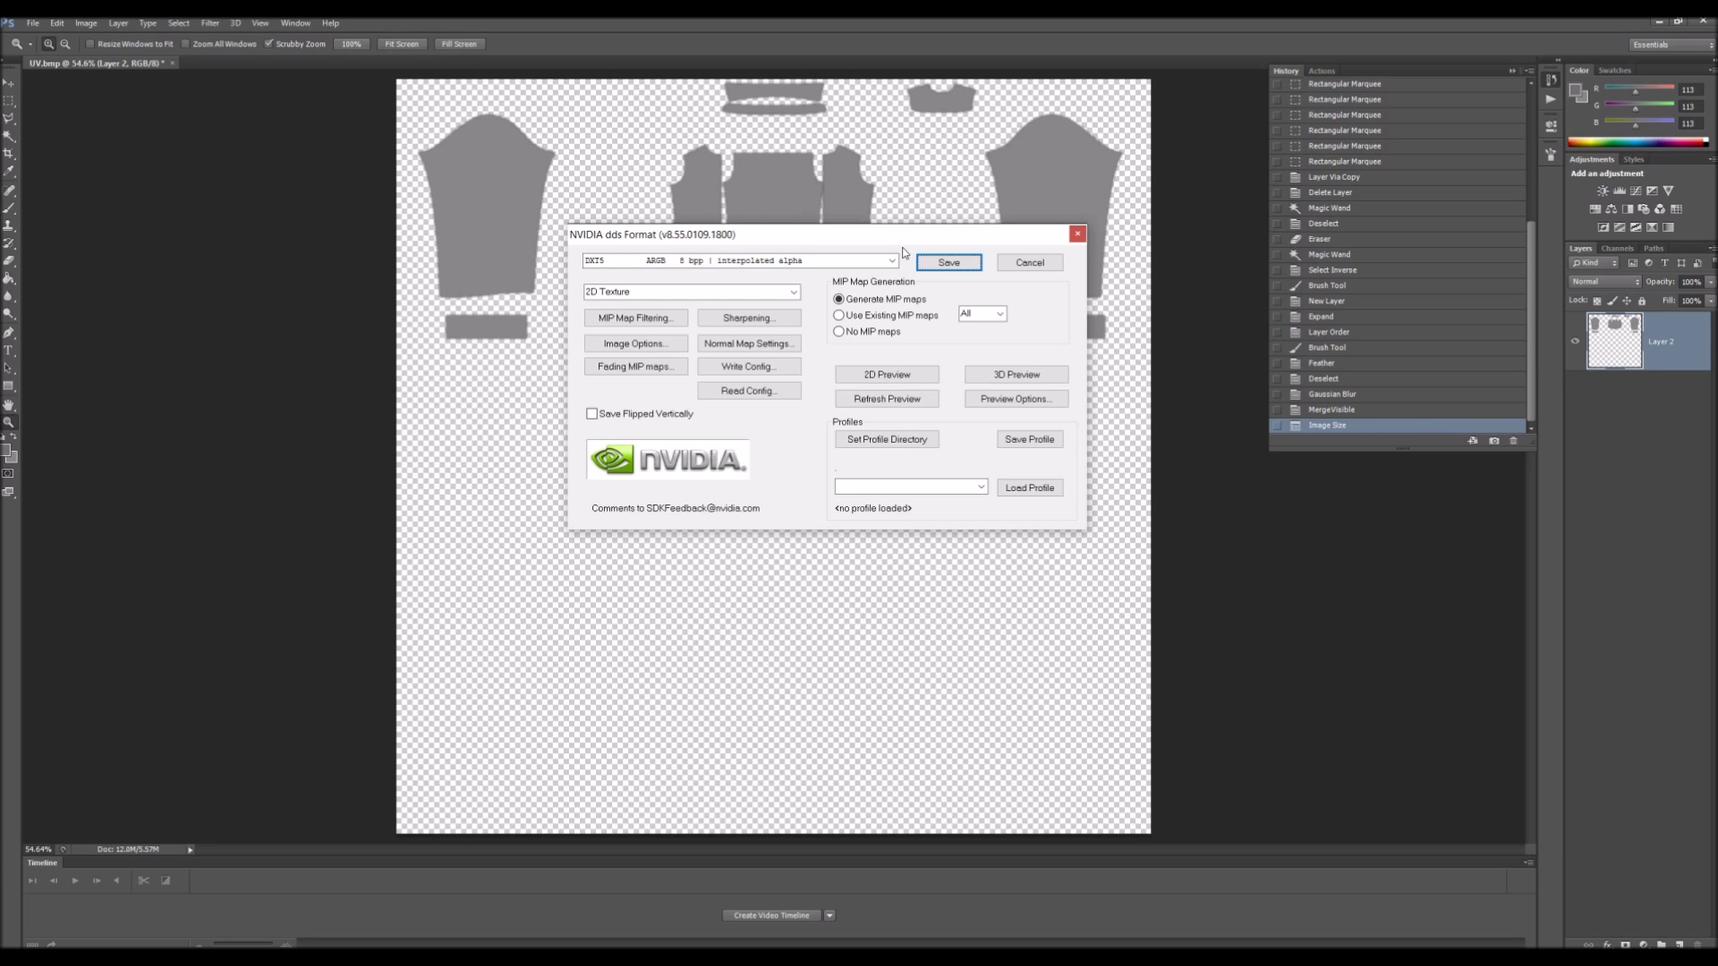
pyautogui.click(950, 265)
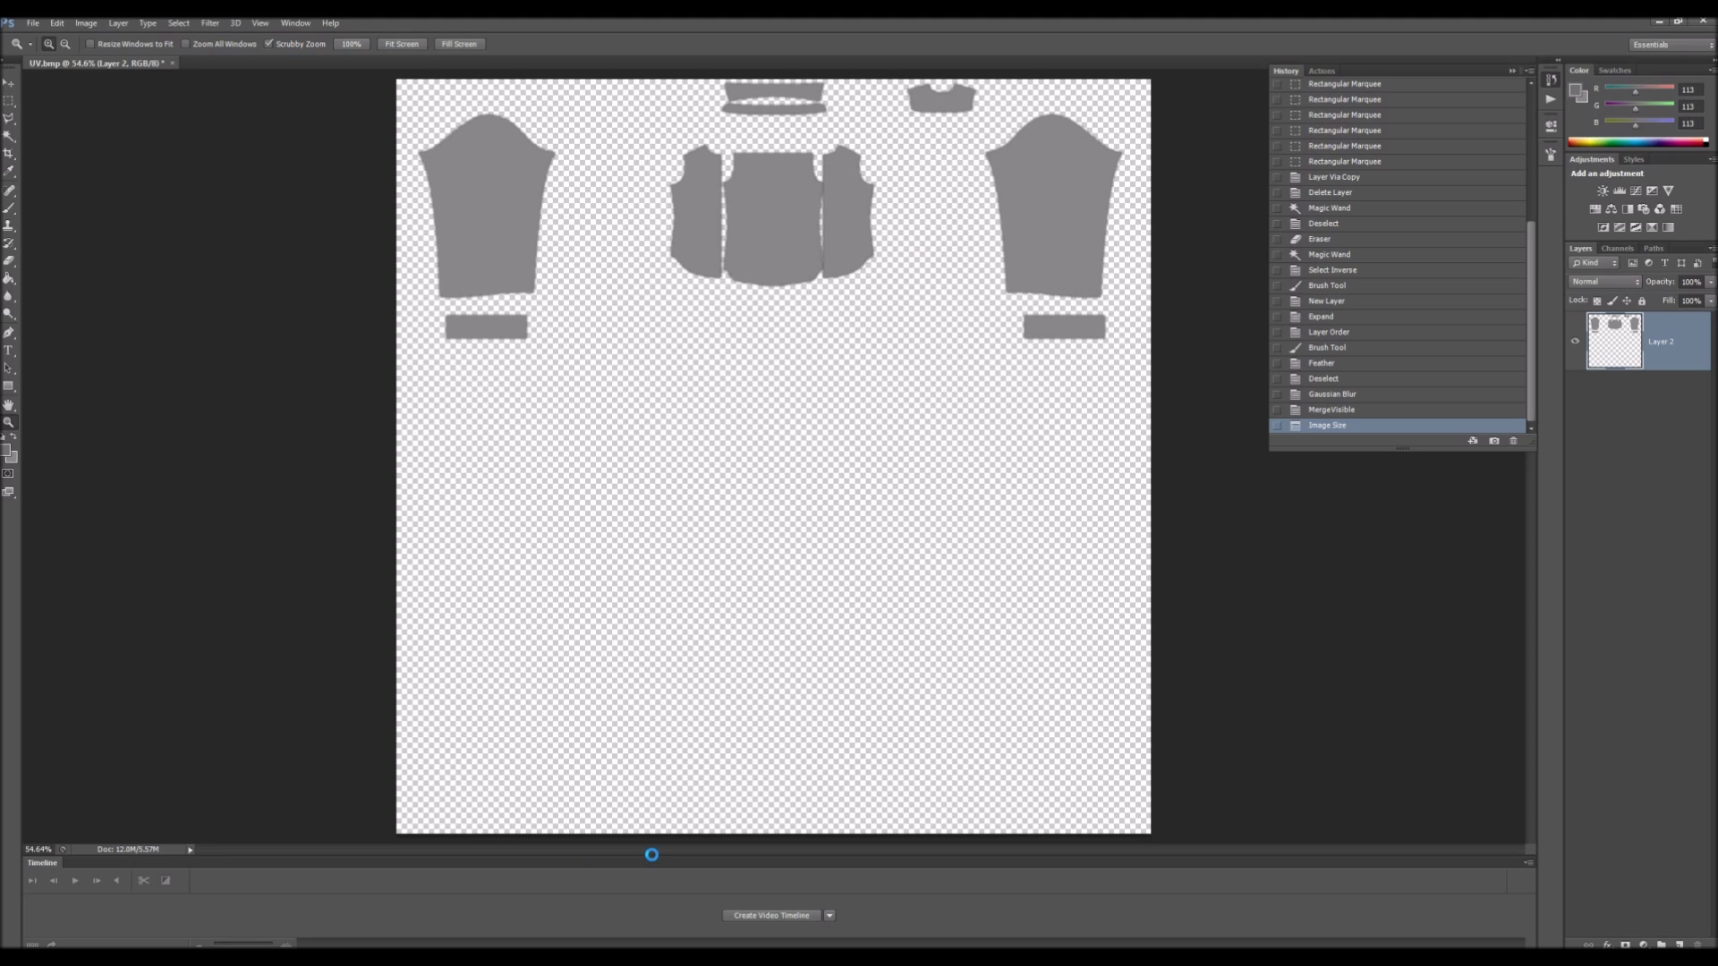
pyautogui.hotkey('alt', 'Tab')
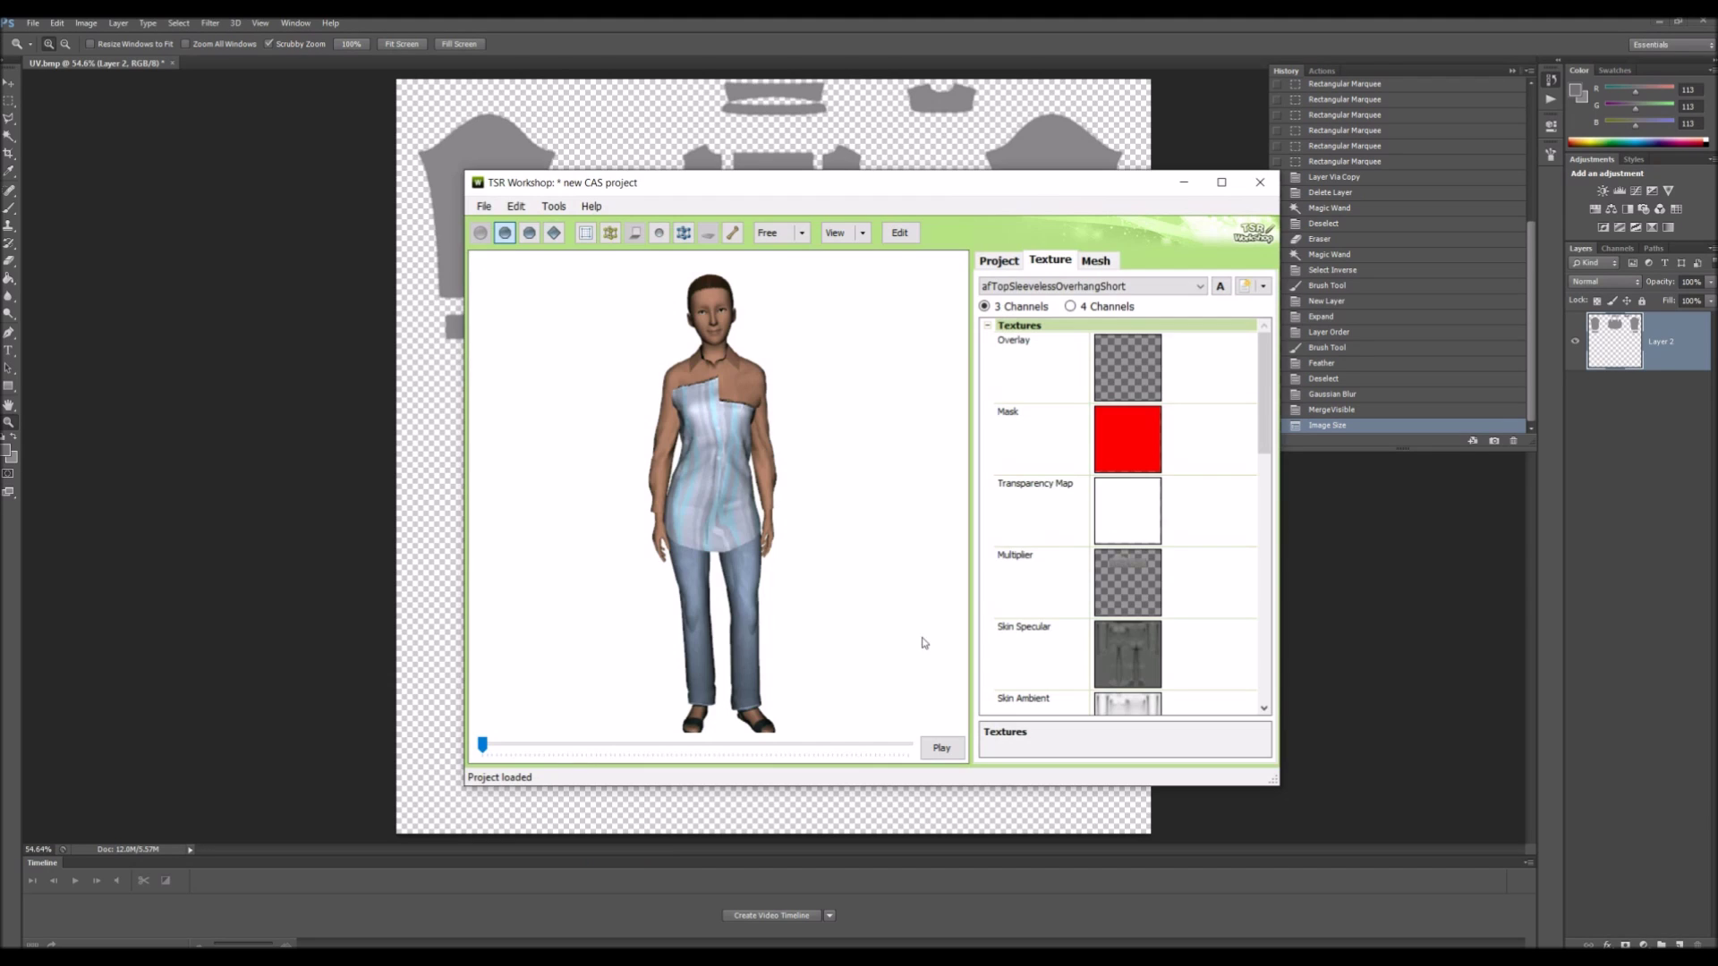
# Step: Select and delete the pink colour variation of the top
pyautogui.click(1069, 285)
pyautogui.click(1059, 272)
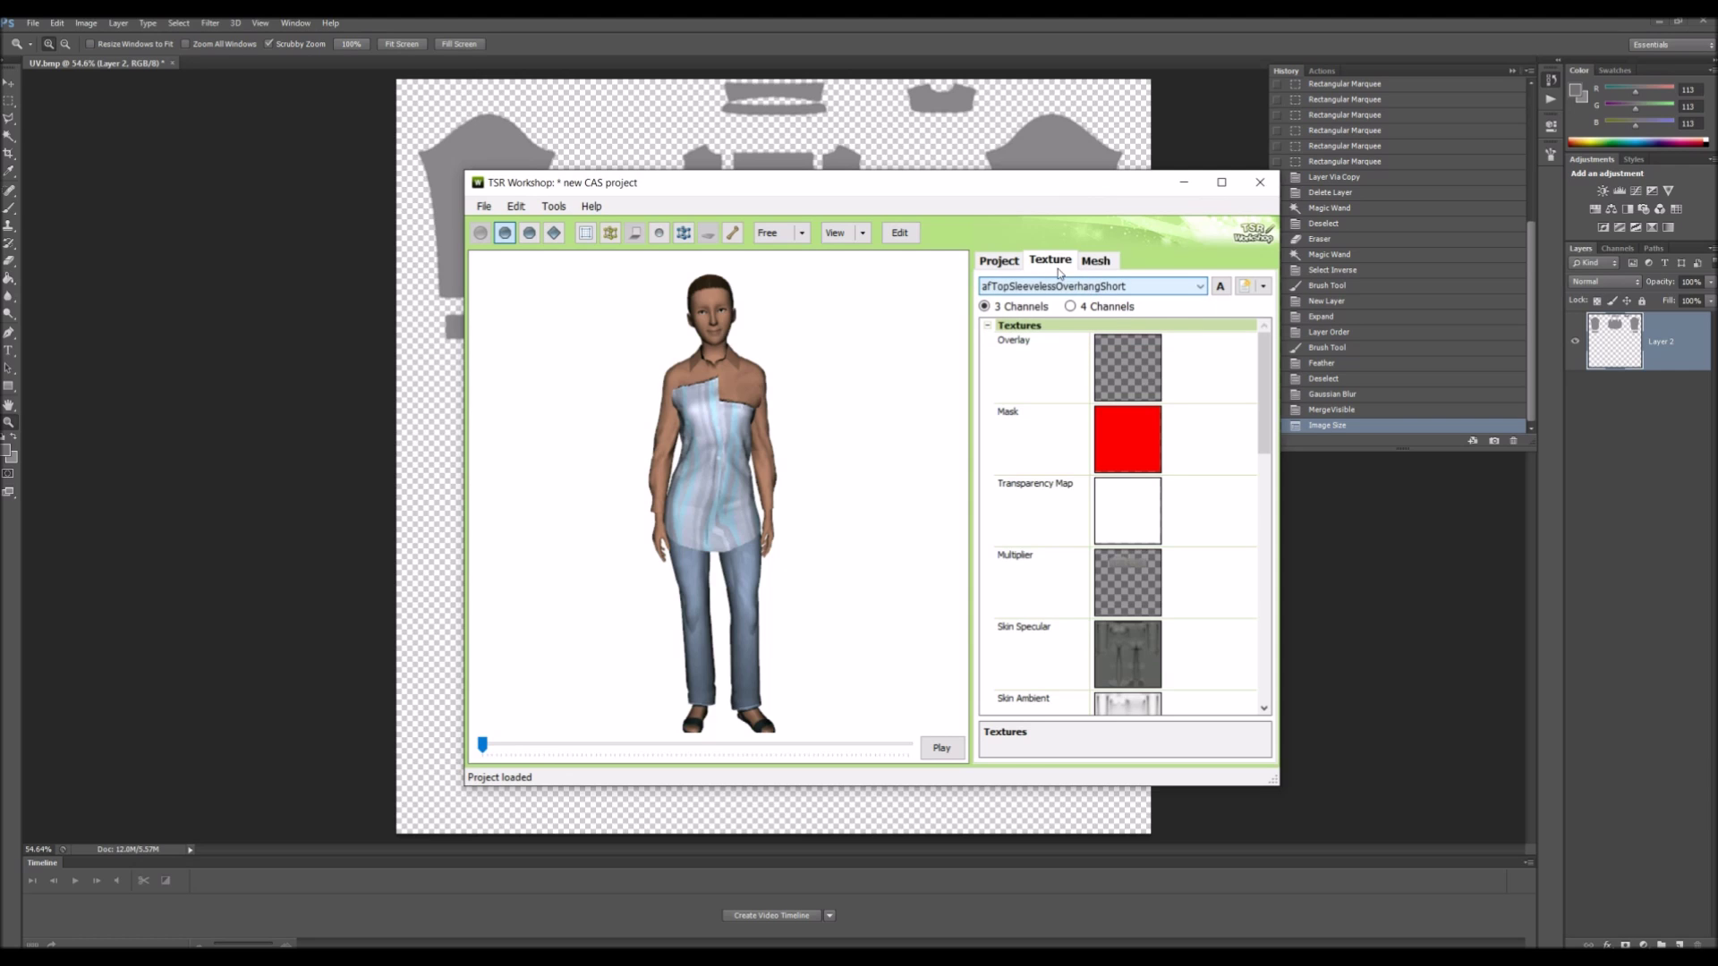
pyautogui.click(1206, 292)
pyautogui.click(1199, 311)
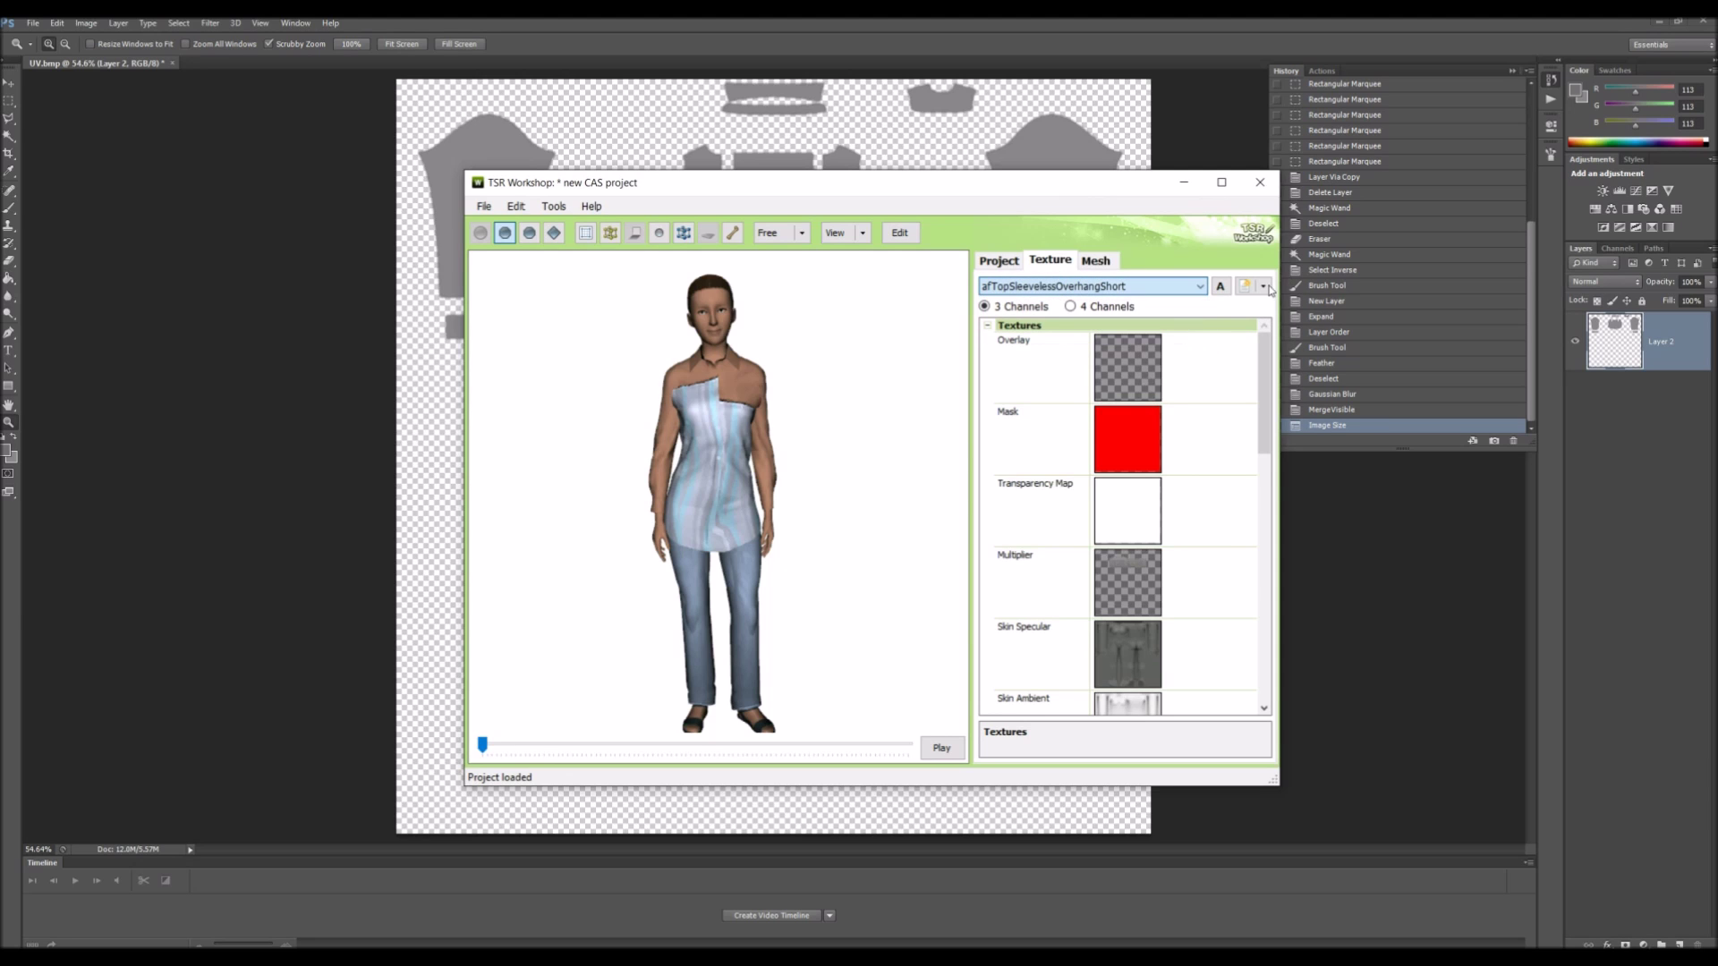
pyautogui.click(1264, 286)
pyautogui.click(1254, 306)
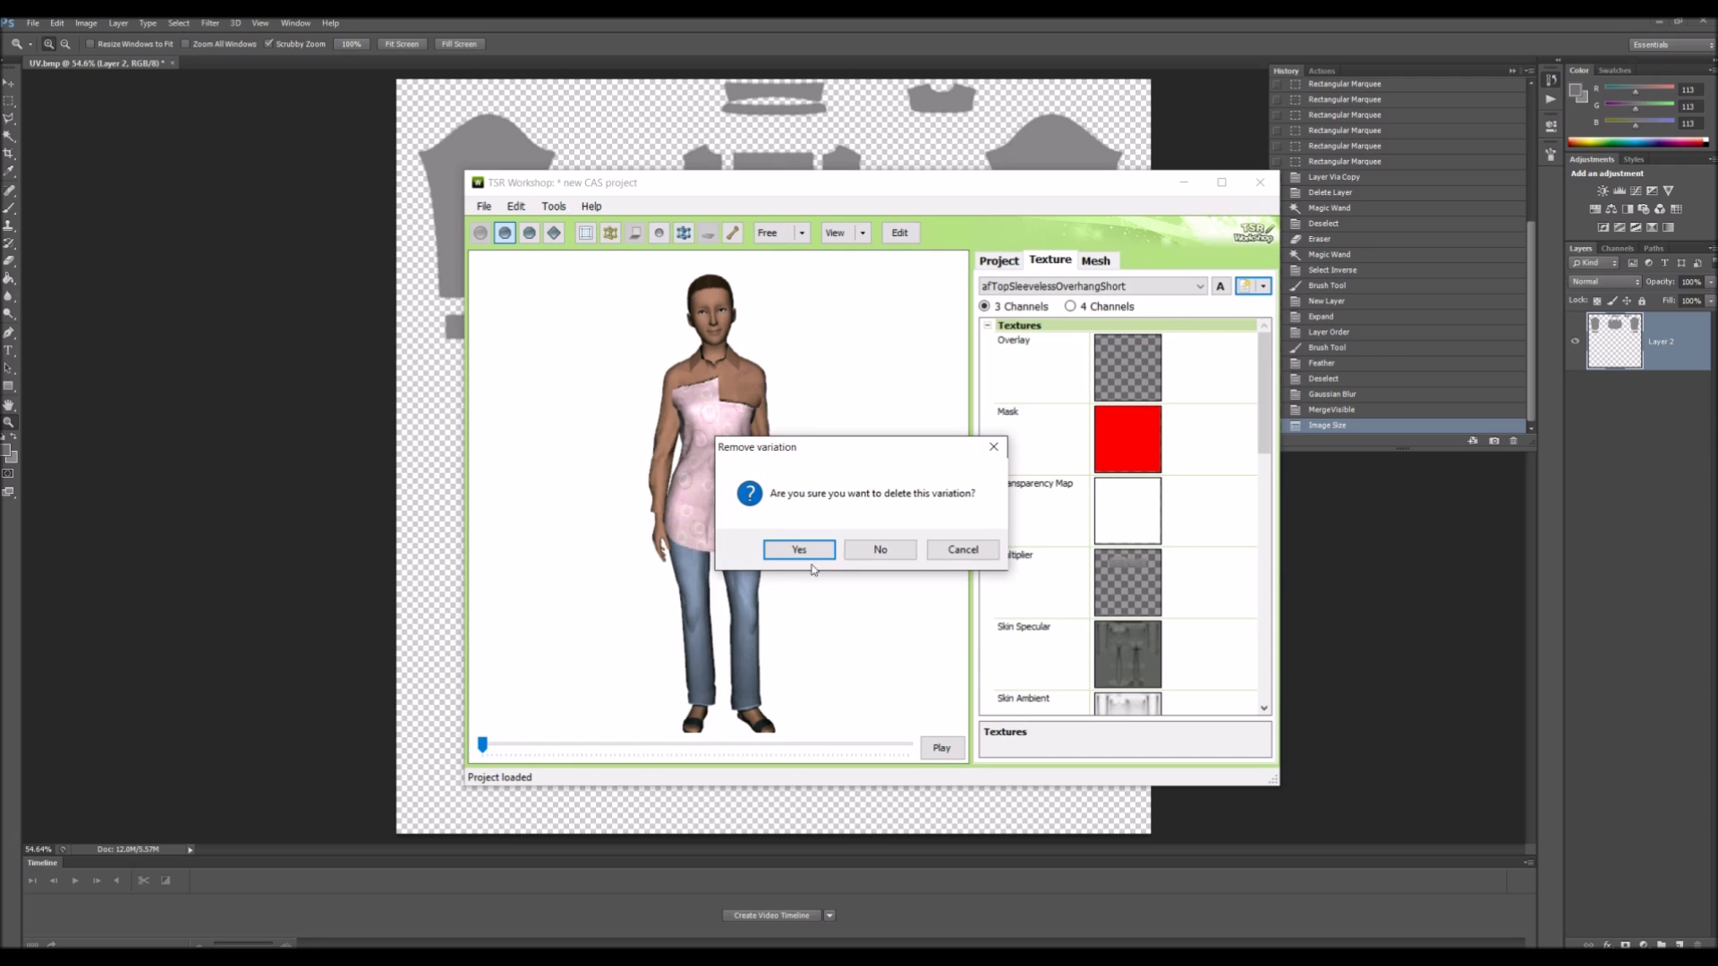
pyautogui.press('Return')
# Step: Delete the green and brown variations, then select the Multiplier texture slot
pyautogui.click(1264, 286)
pyautogui.click(1257, 301)
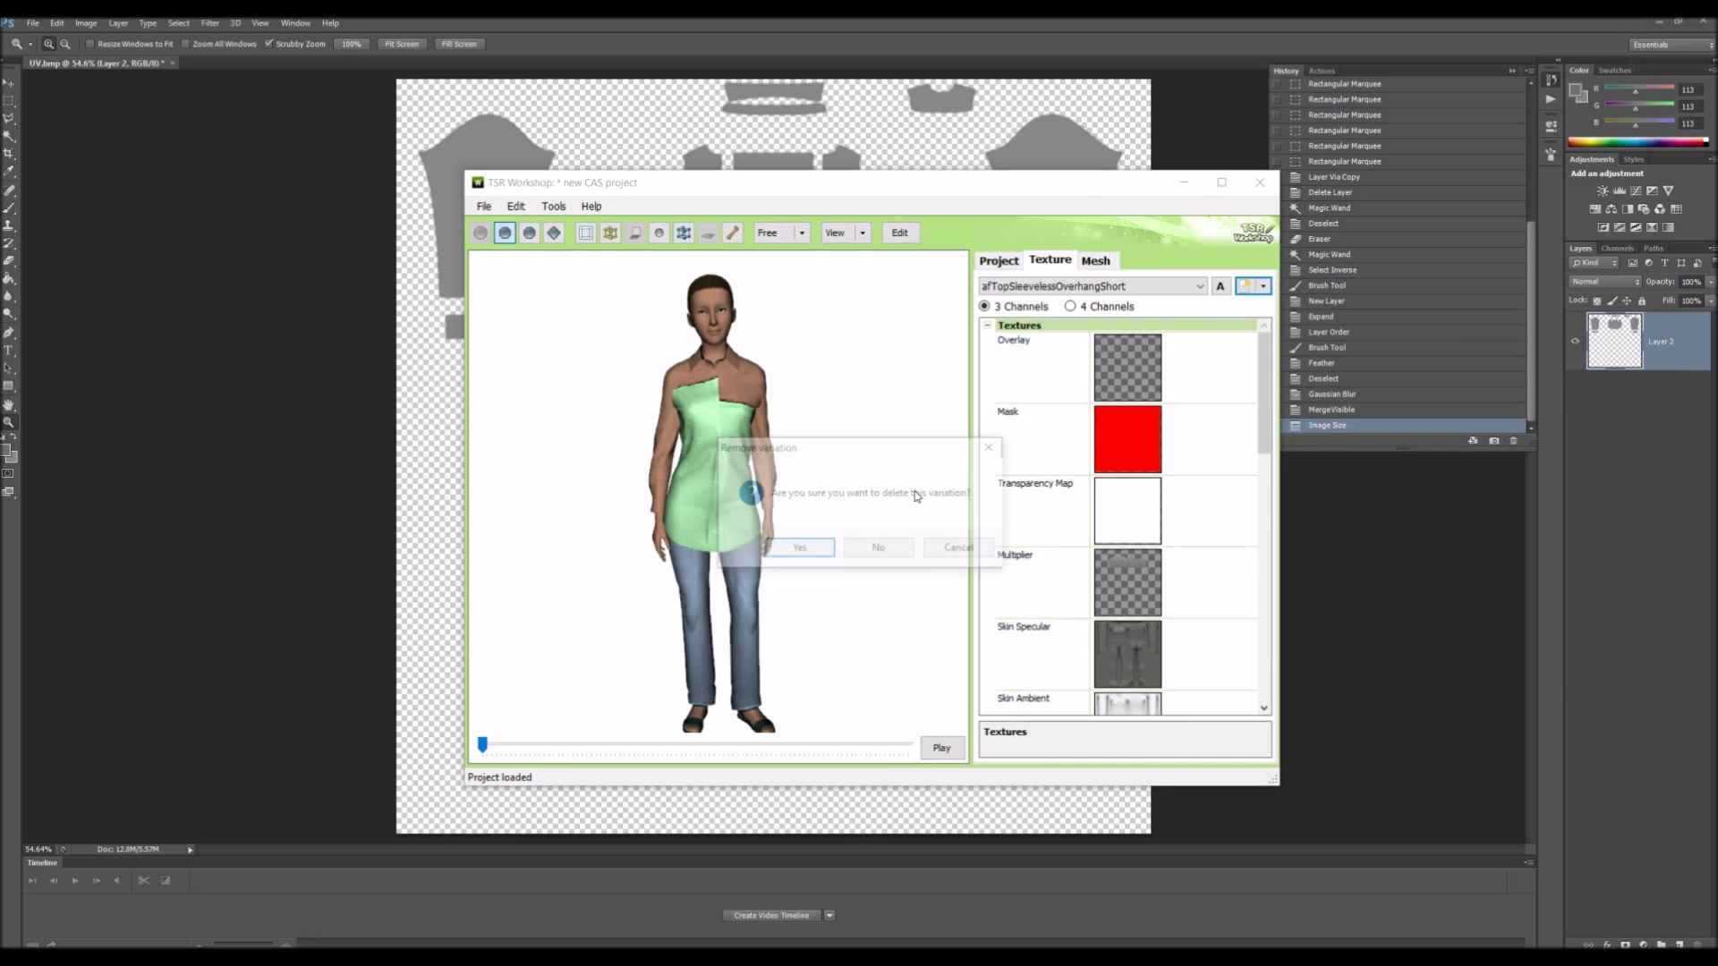
pyautogui.click(798, 551)
pyautogui.click(1264, 286)
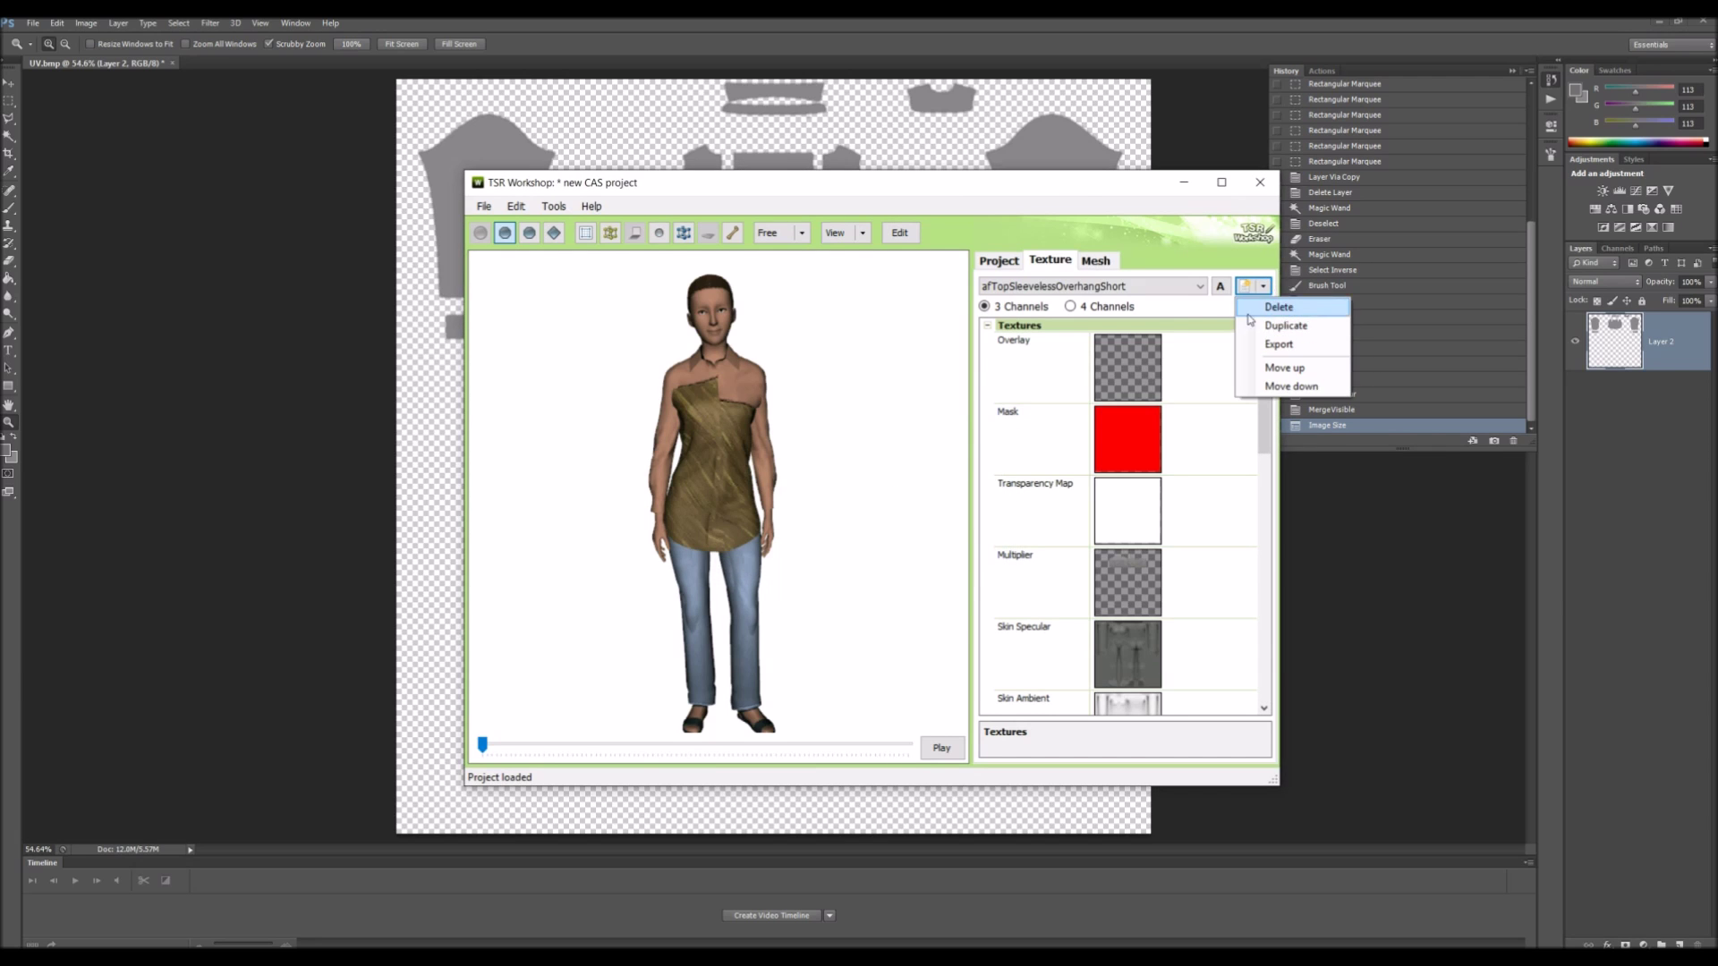
pyautogui.click(1255, 303)
pyautogui.click(799, 549)
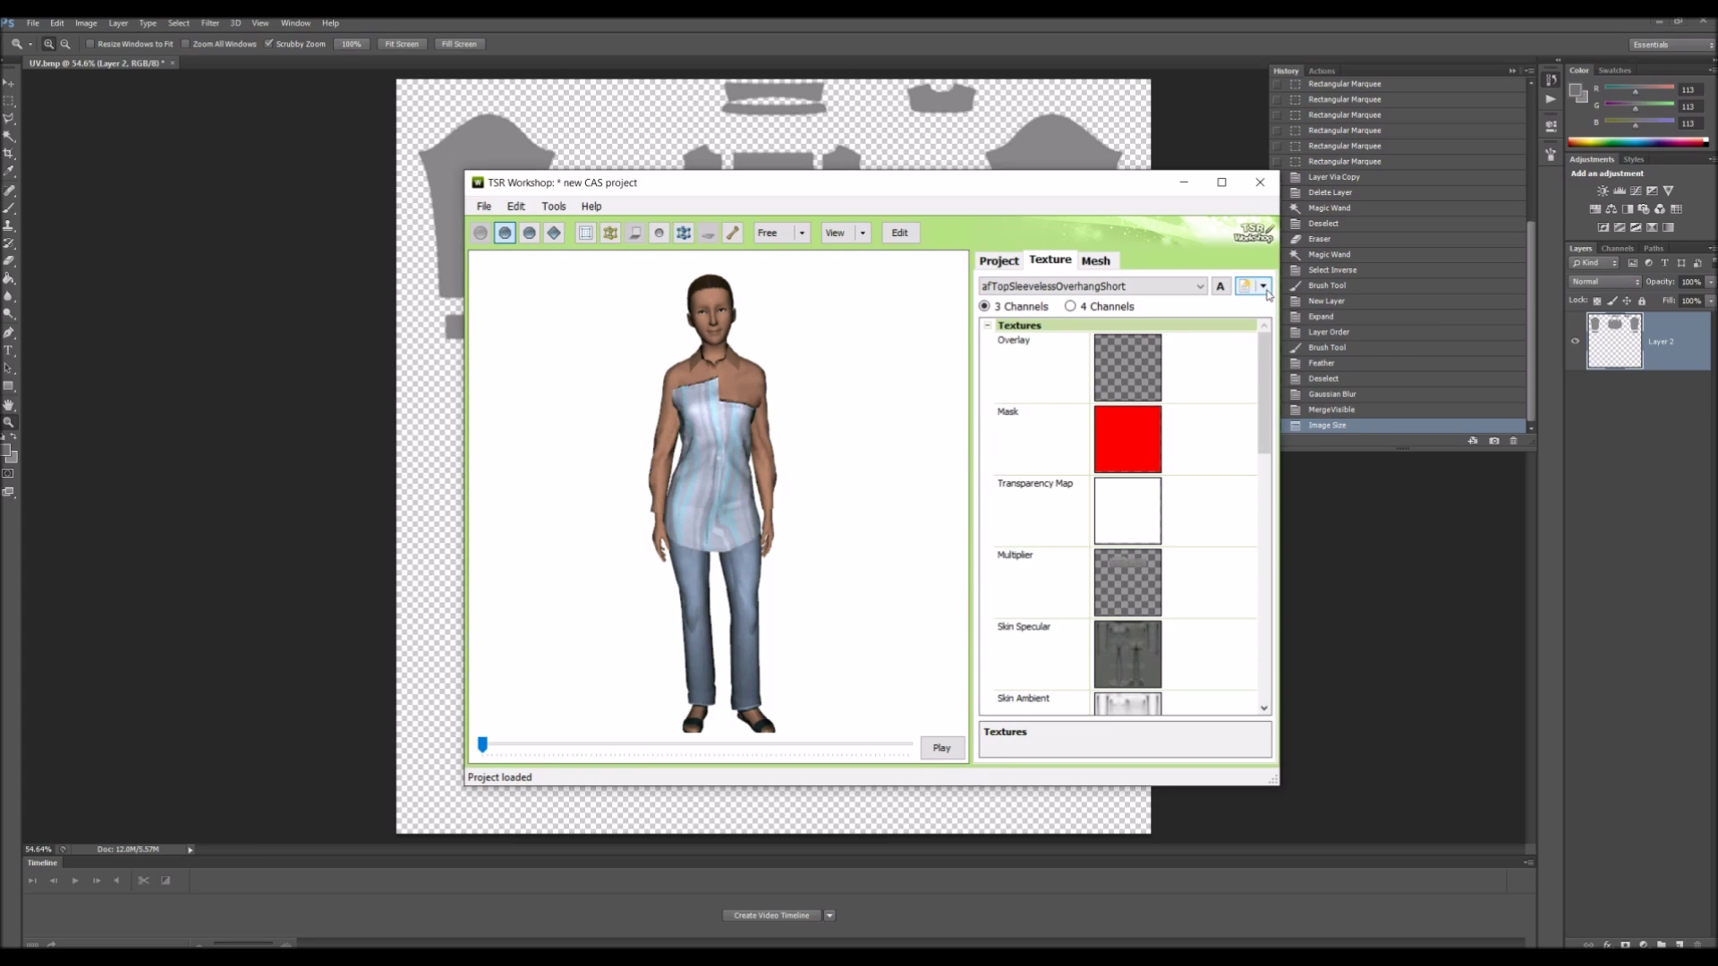
pyautogui.click(1265, 288)
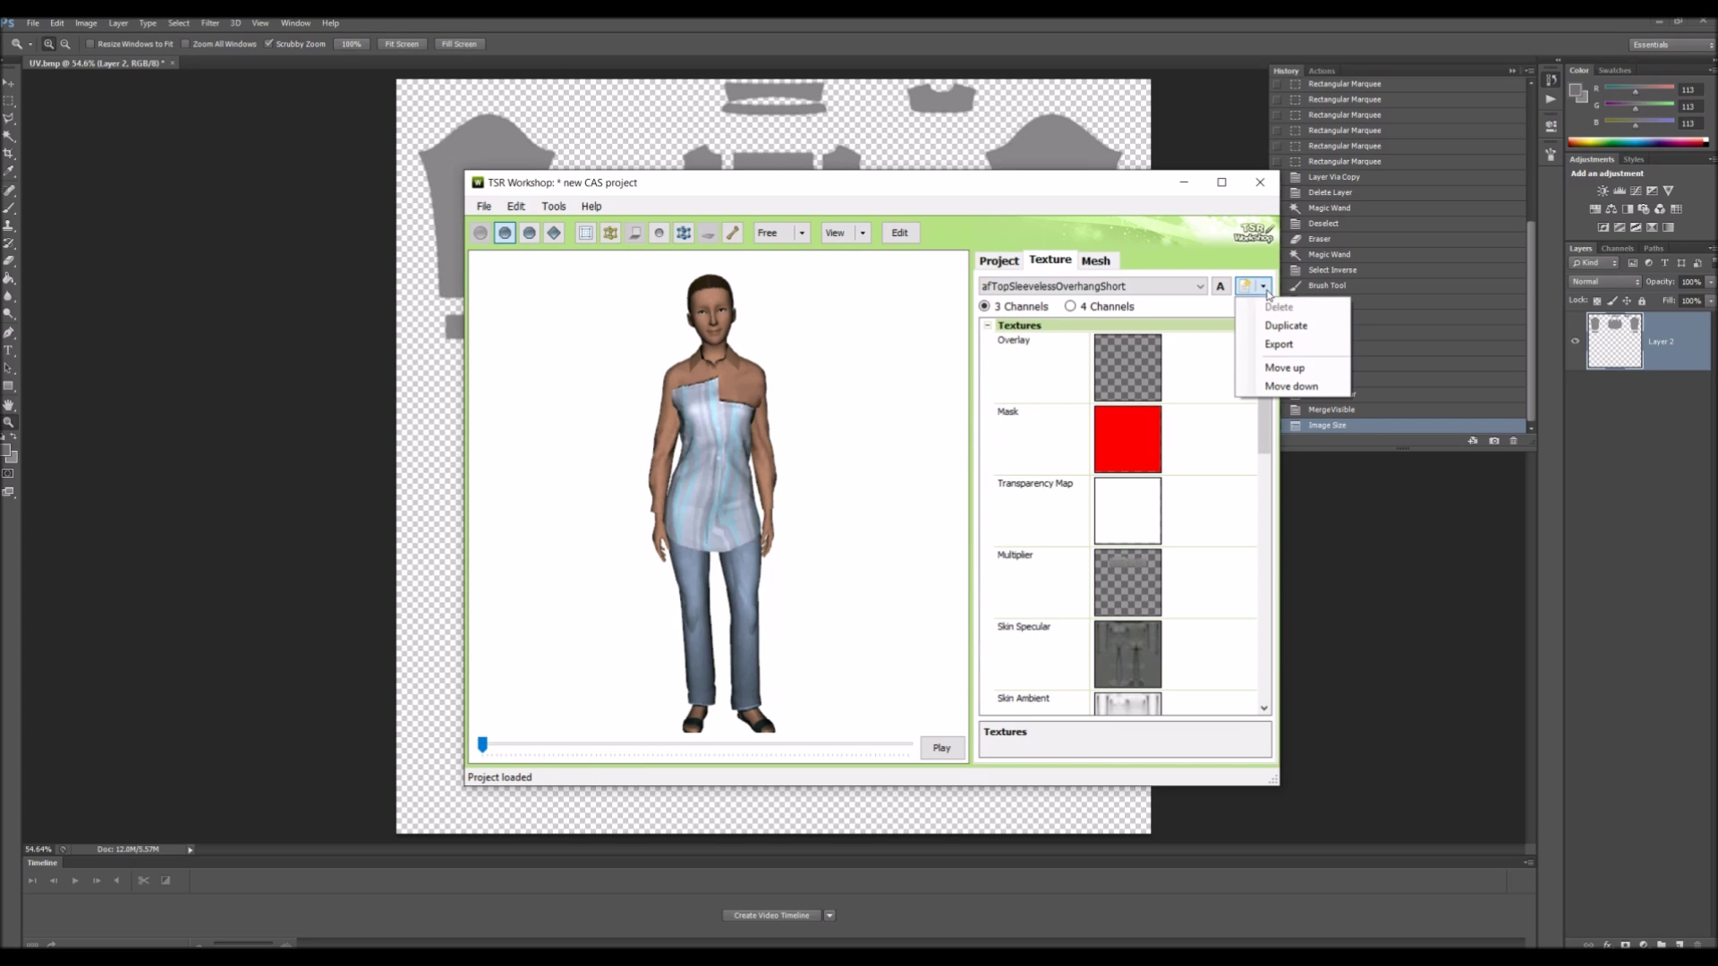
pyautogui.click(1254, 546)
# Step: Replace the Multiplier texture with the new 2048 UV texture file
pyautogui.click(1249, 565)
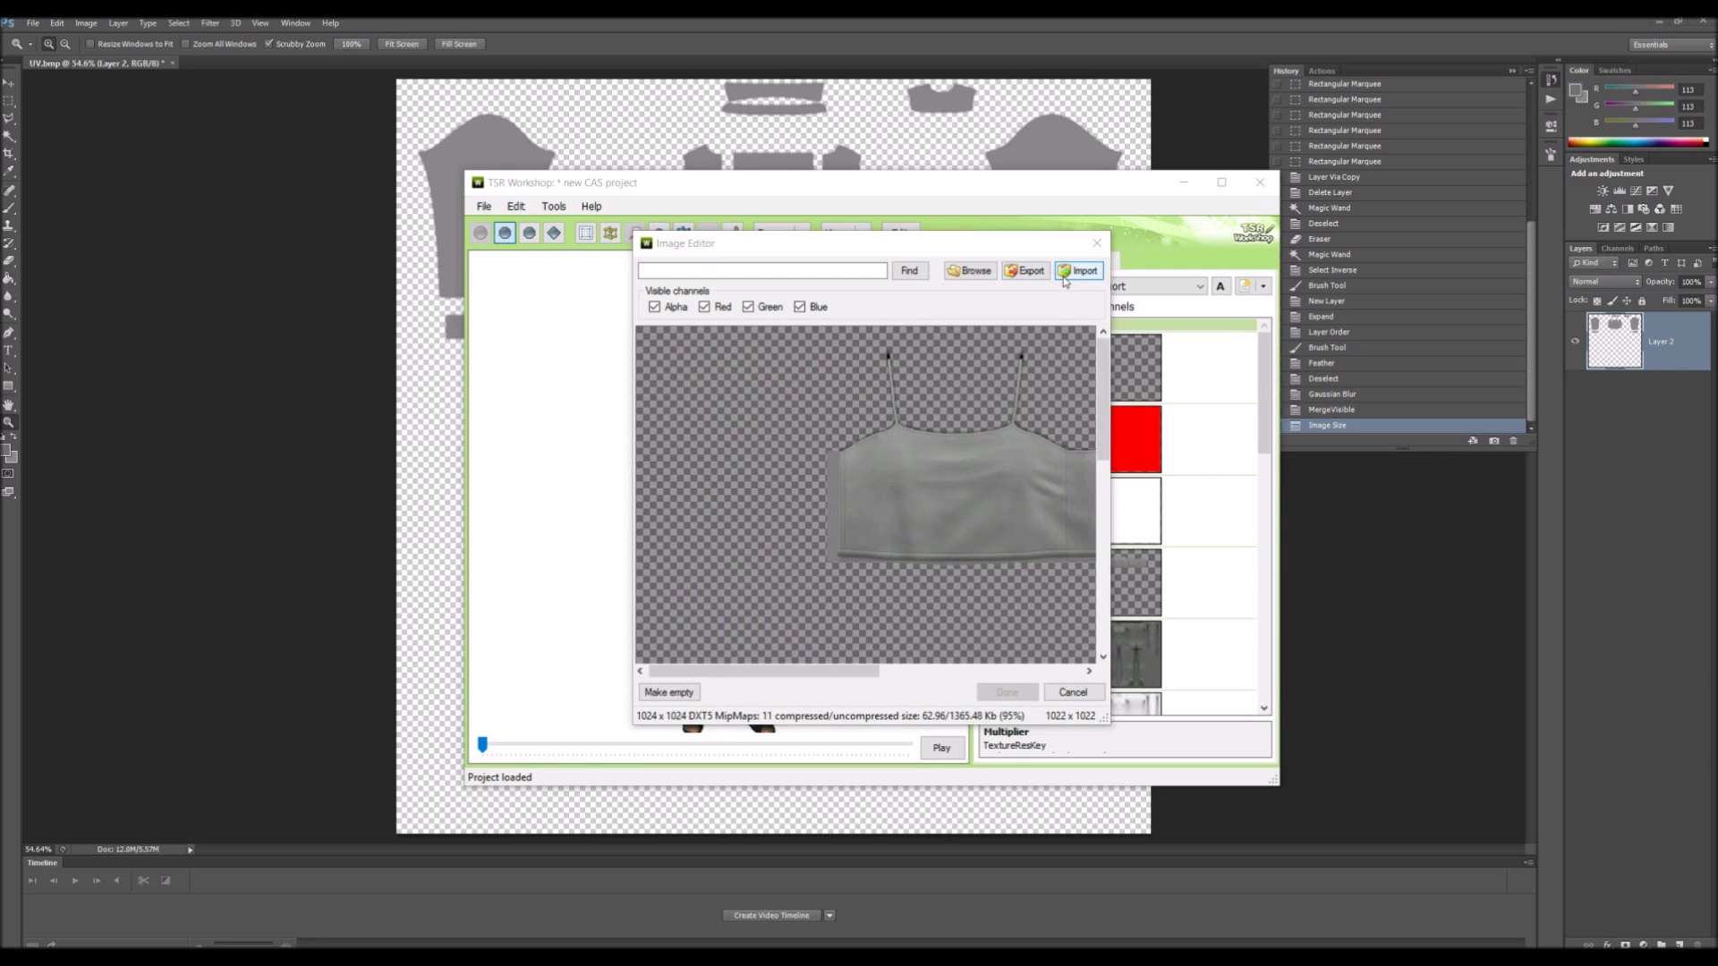
pyautogui.click(1065, 271)
pyautogui.doubleClick(817, 376)
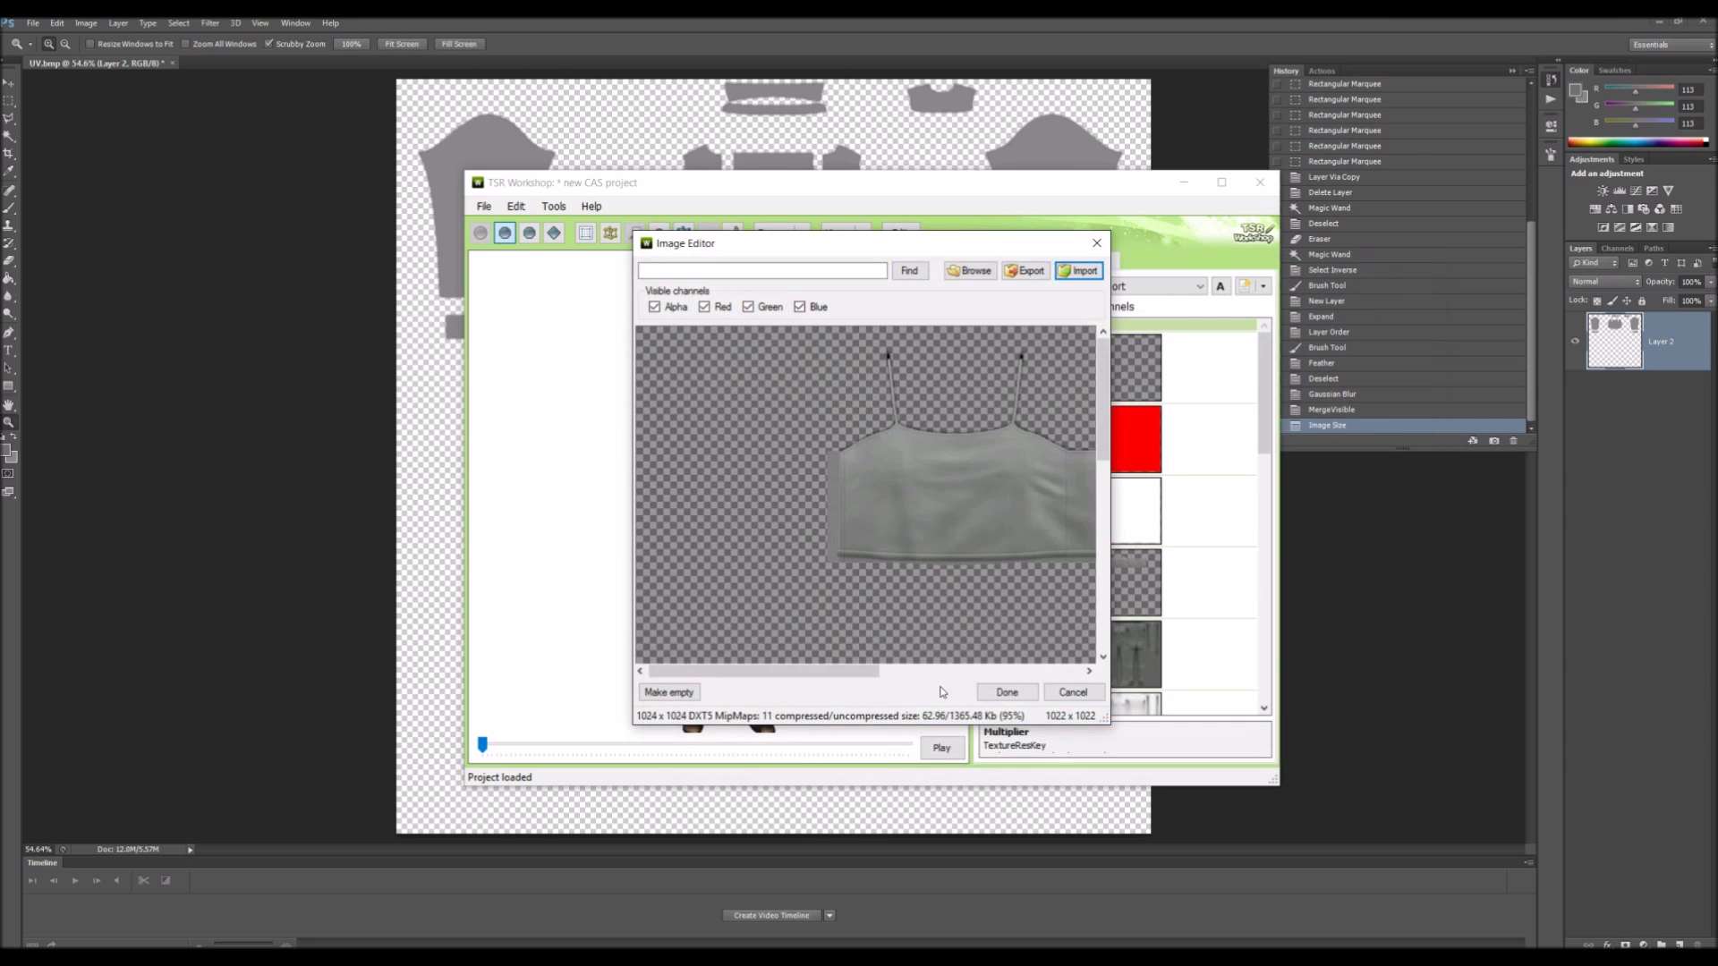
pyautogui.click(1008, 693)
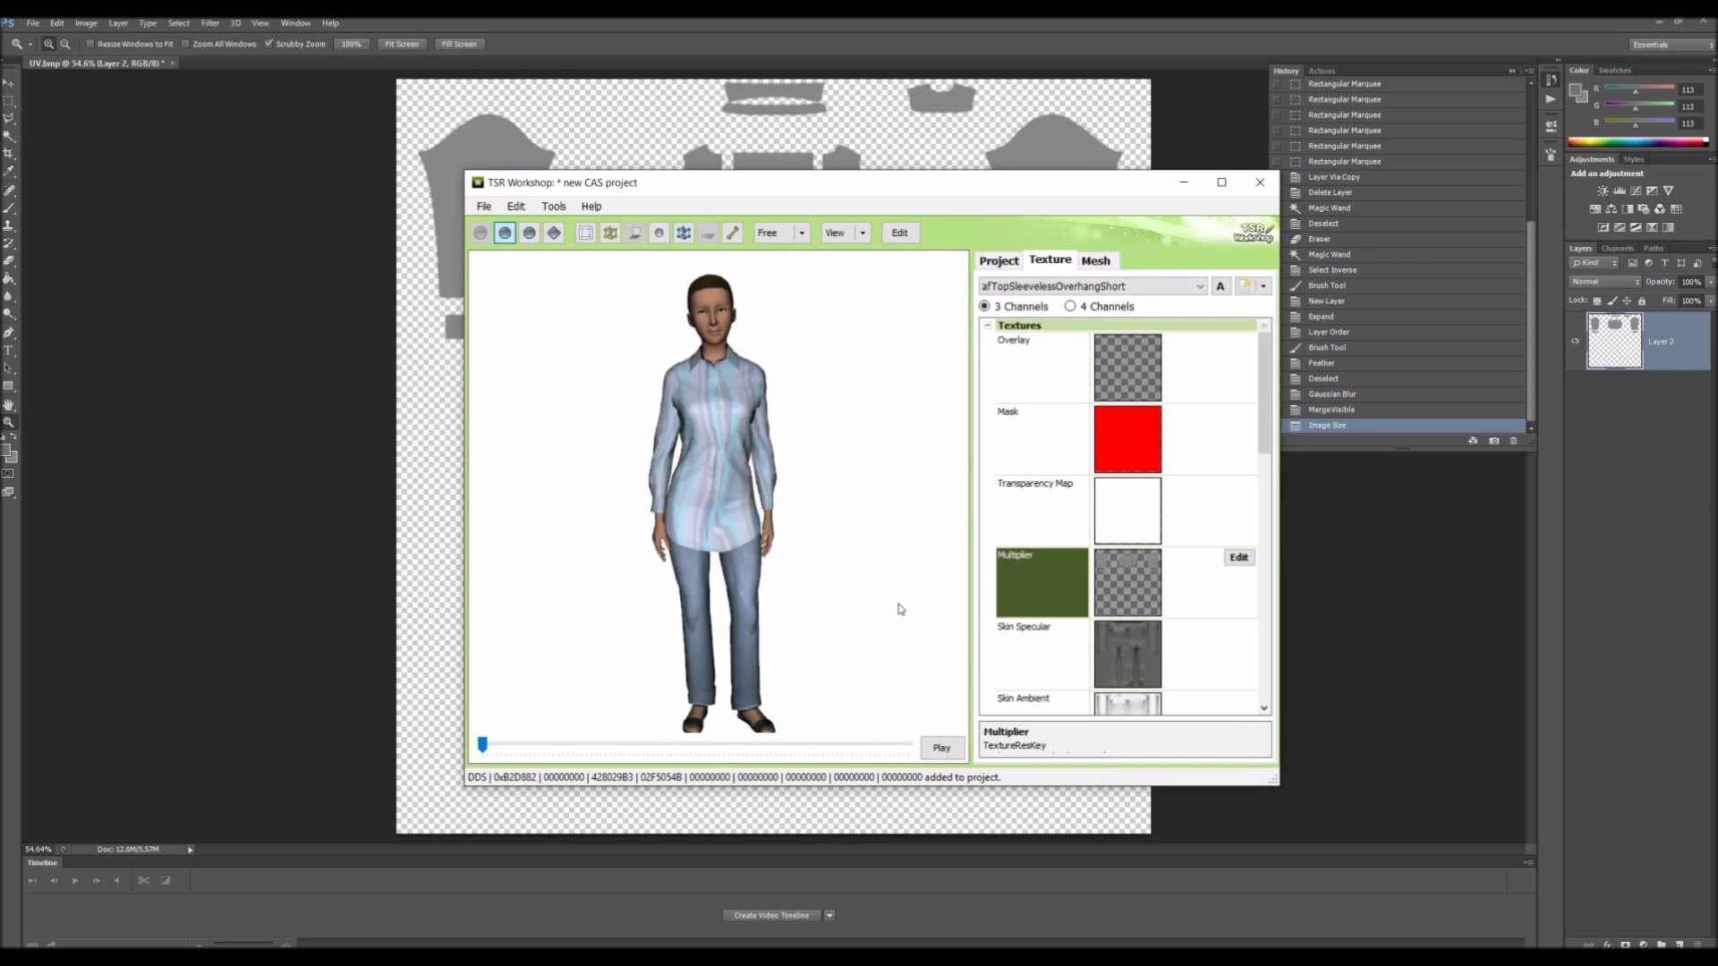
# Step: Rotate the preview, scroll up to check the red Mask texture, and minimise TSR Workshop
pyautogui.scroll(3, 817, 548)
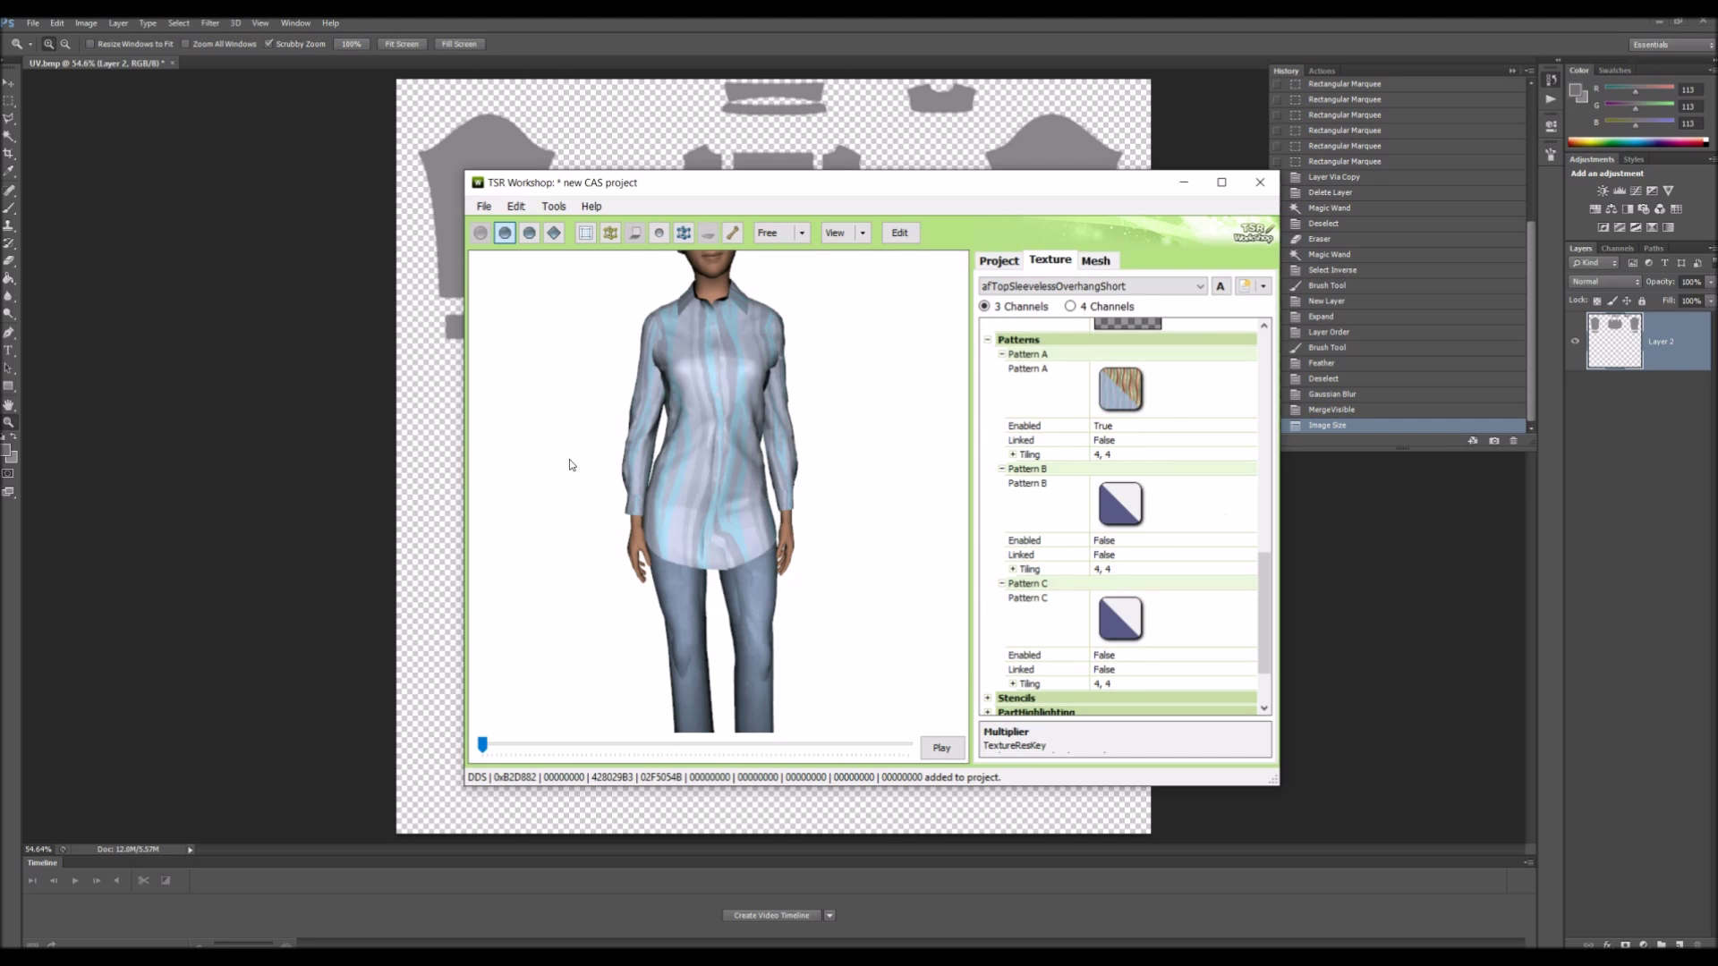
pyautogui.moveTo(704, 395); pyautogui.dragTo(1237, 602)
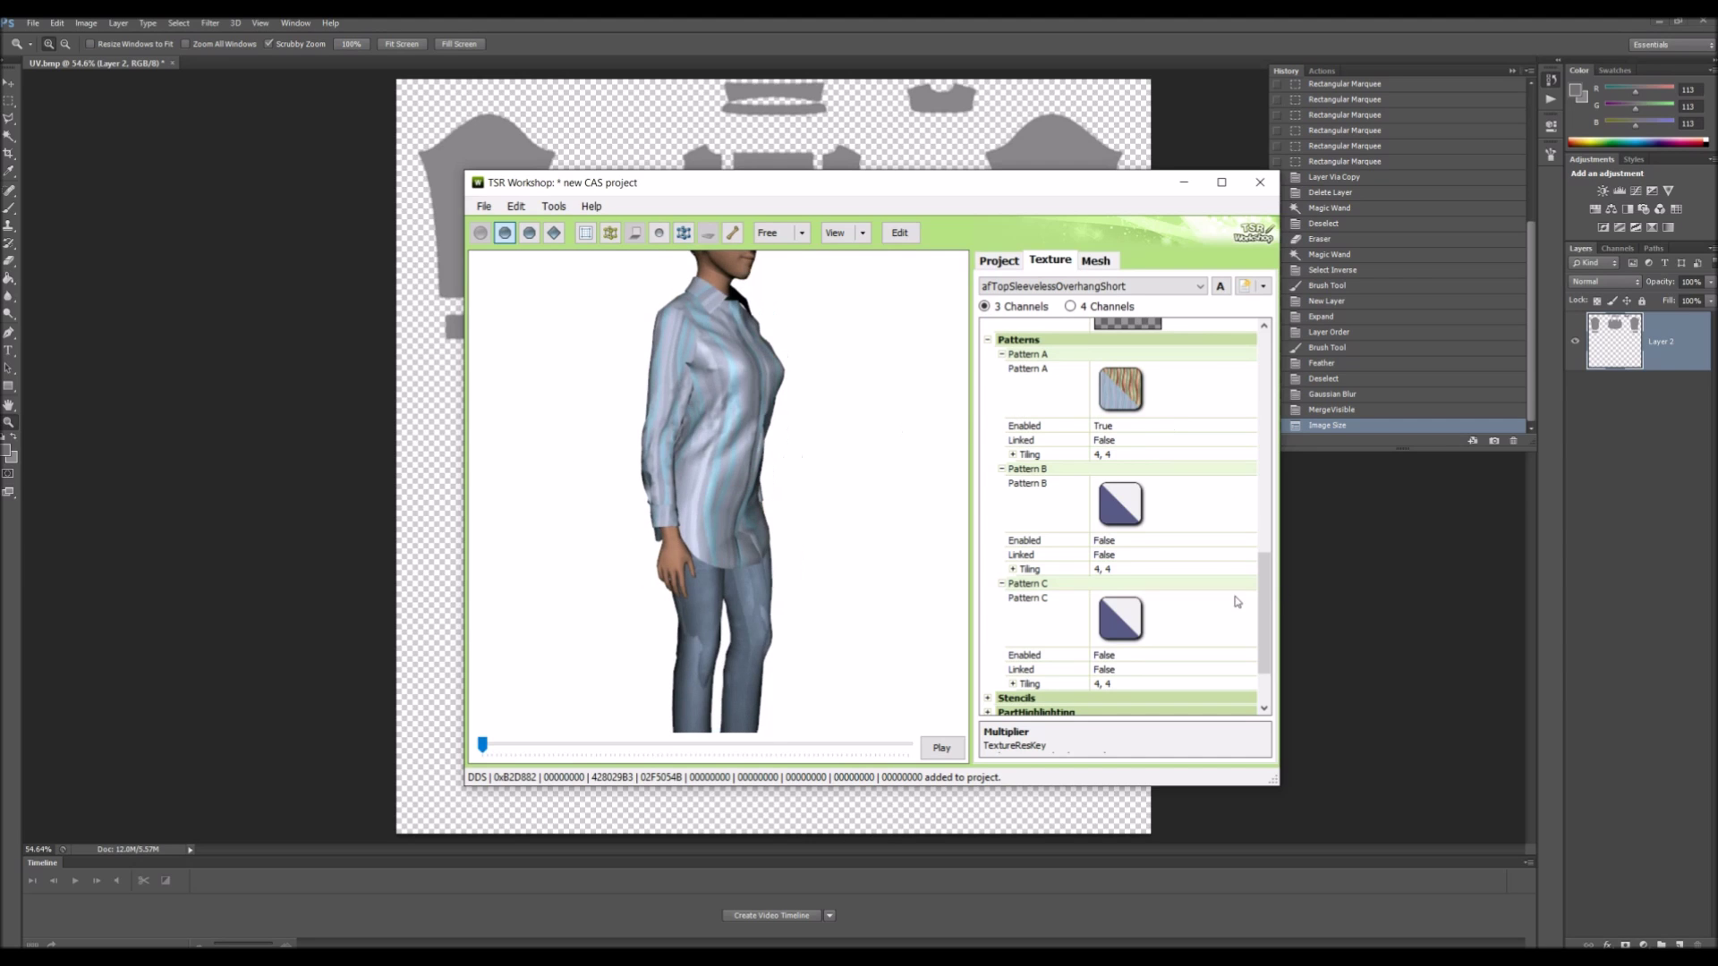
pyautogui.scroll(10, 1223, 421)
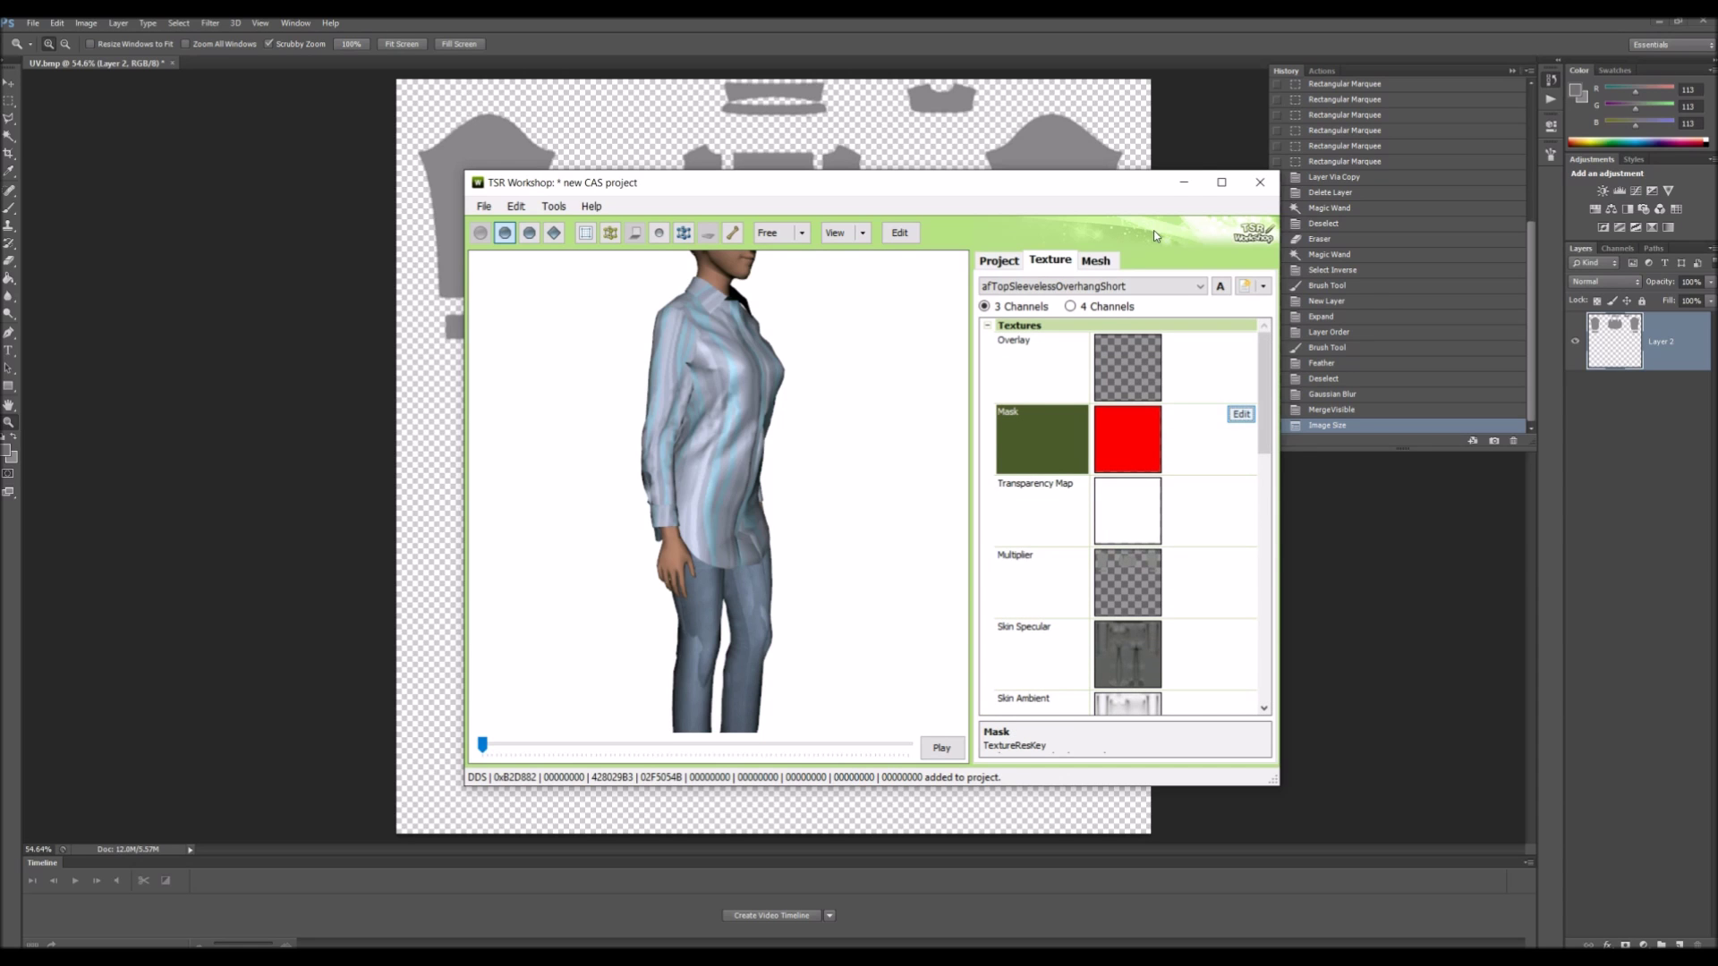
pyautogui.click(1184, 187)
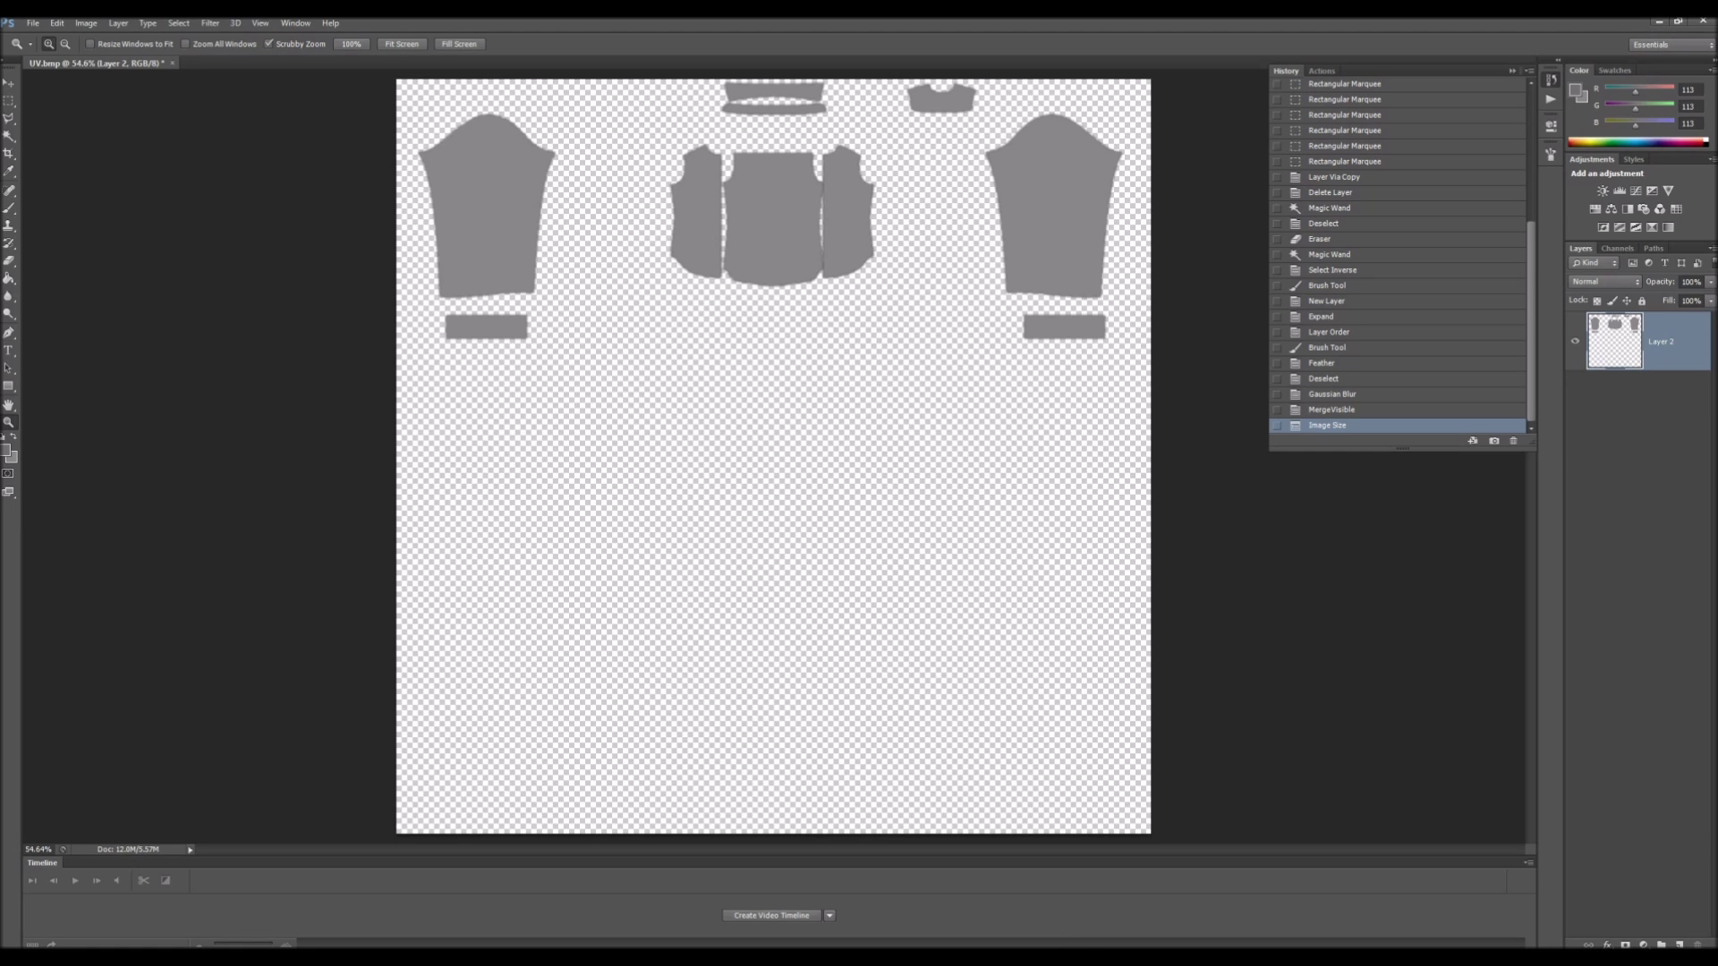
# Step: Add a new layer below Layer 2 and fill it with solid red ff0000
pyautogui.hotkey('ctrl', 'shift', 'alt', 'n')
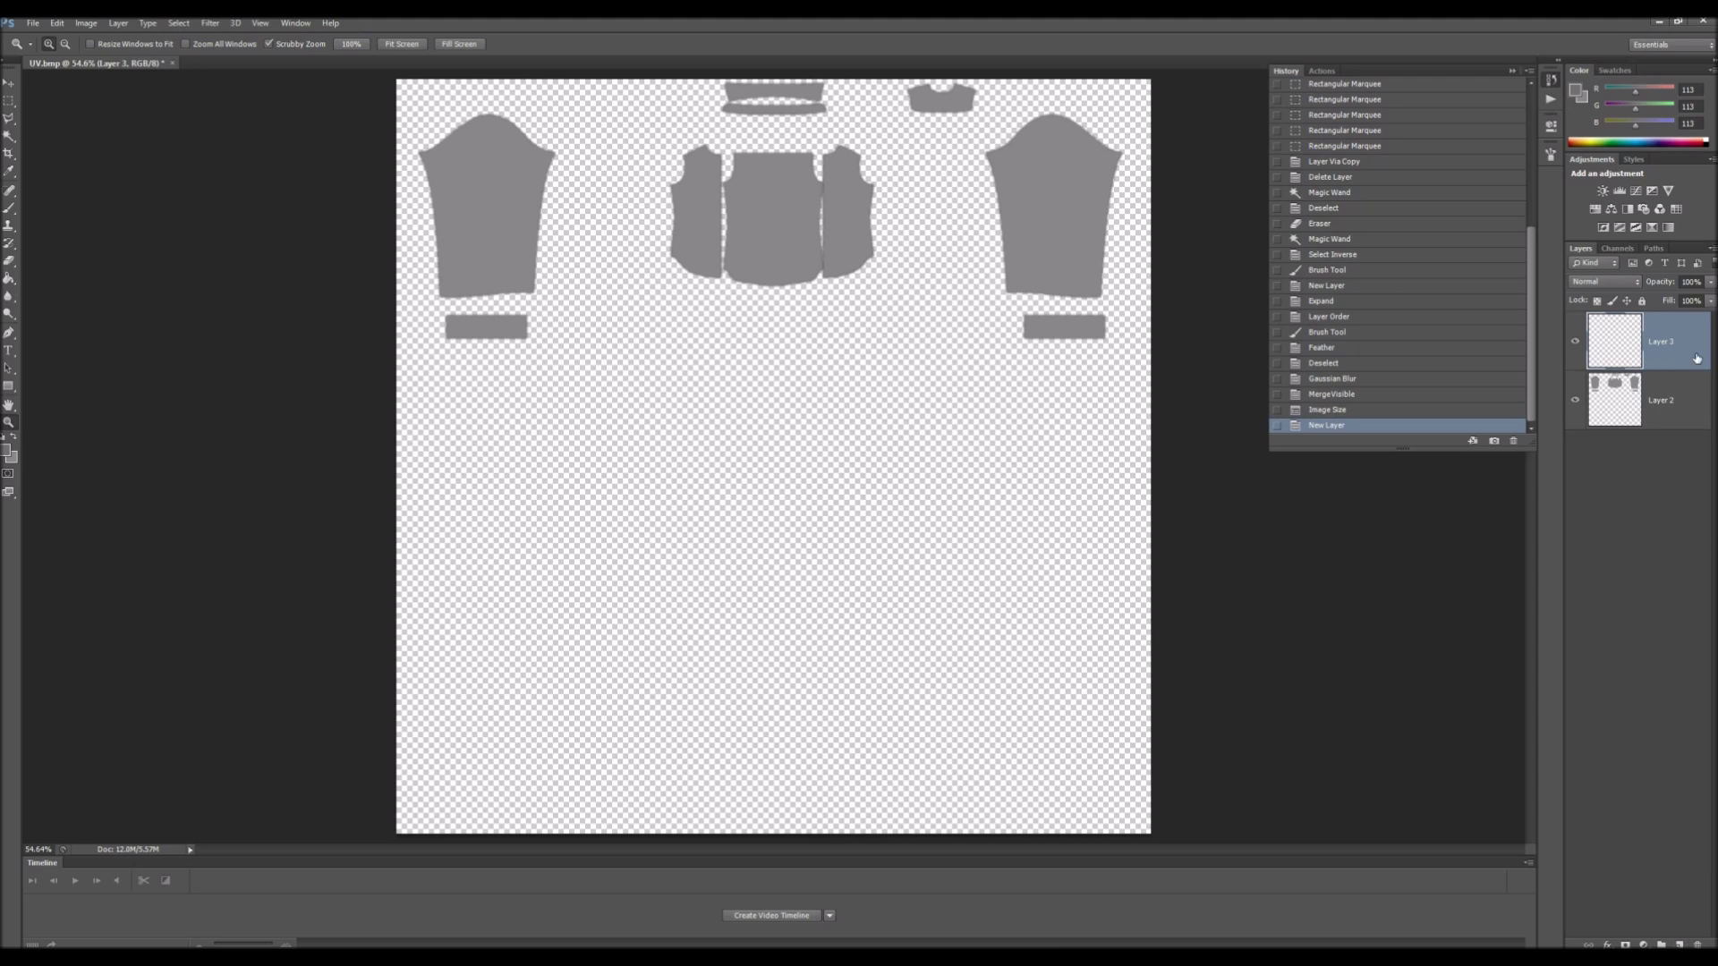
pyautogui.hotkey('ctrl', '[')
pyautogui.click(7, 453)
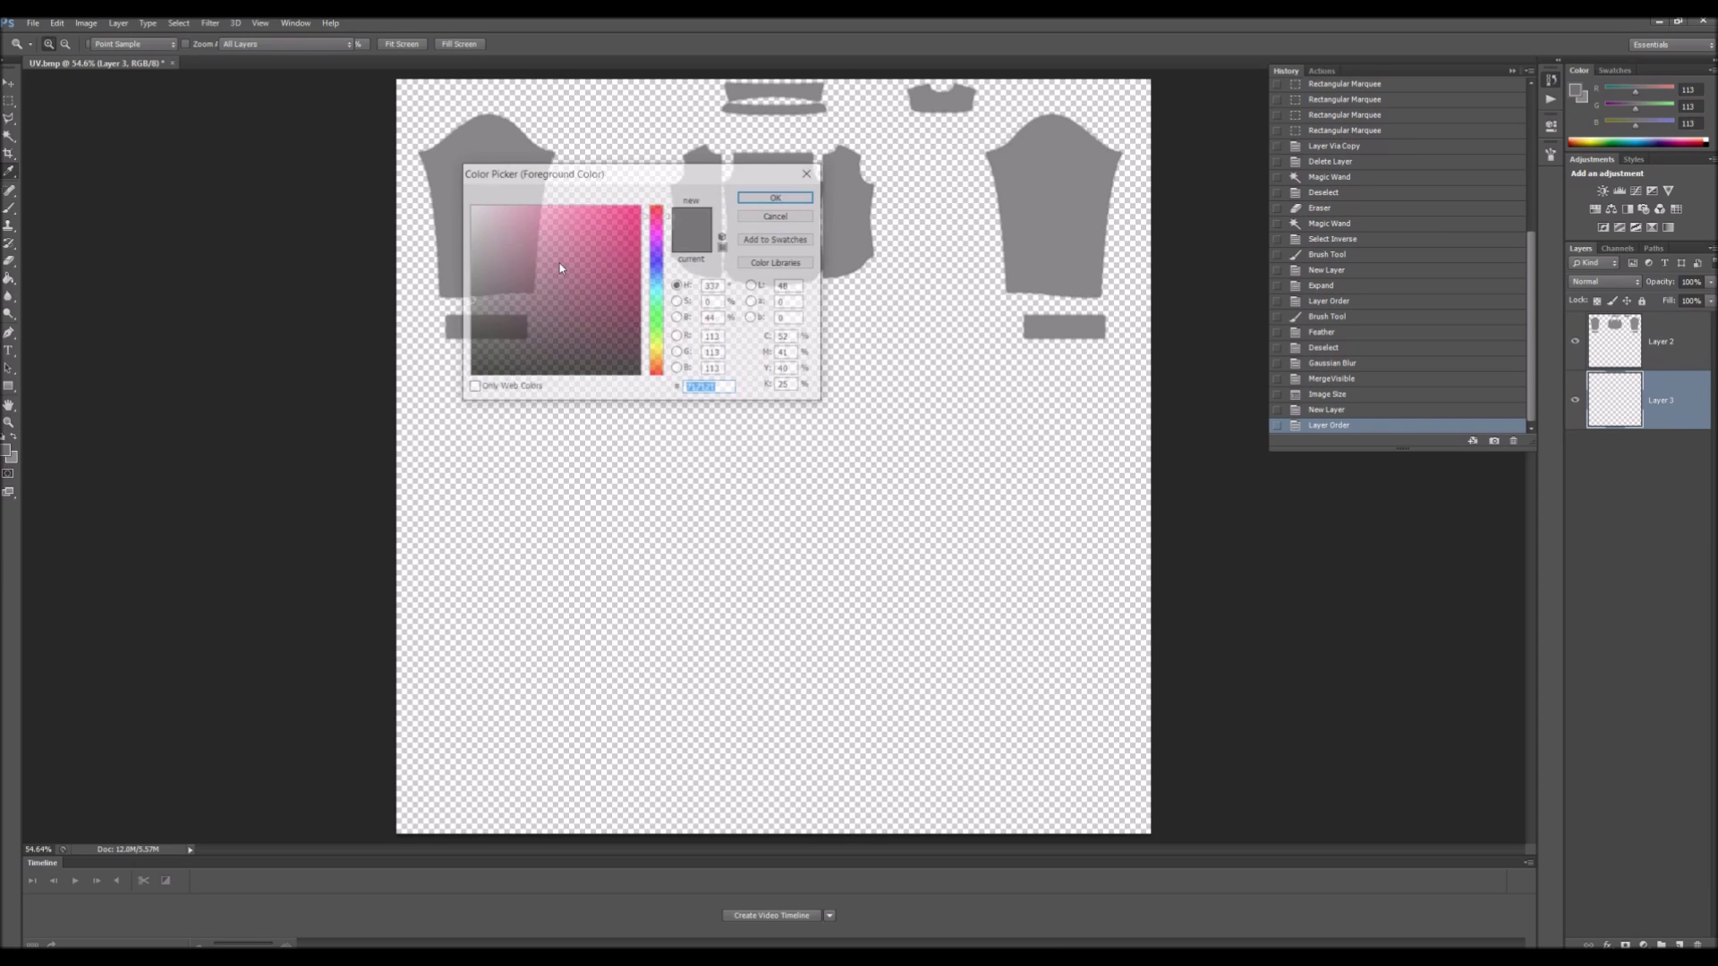
pyautogui.click(666, 205)
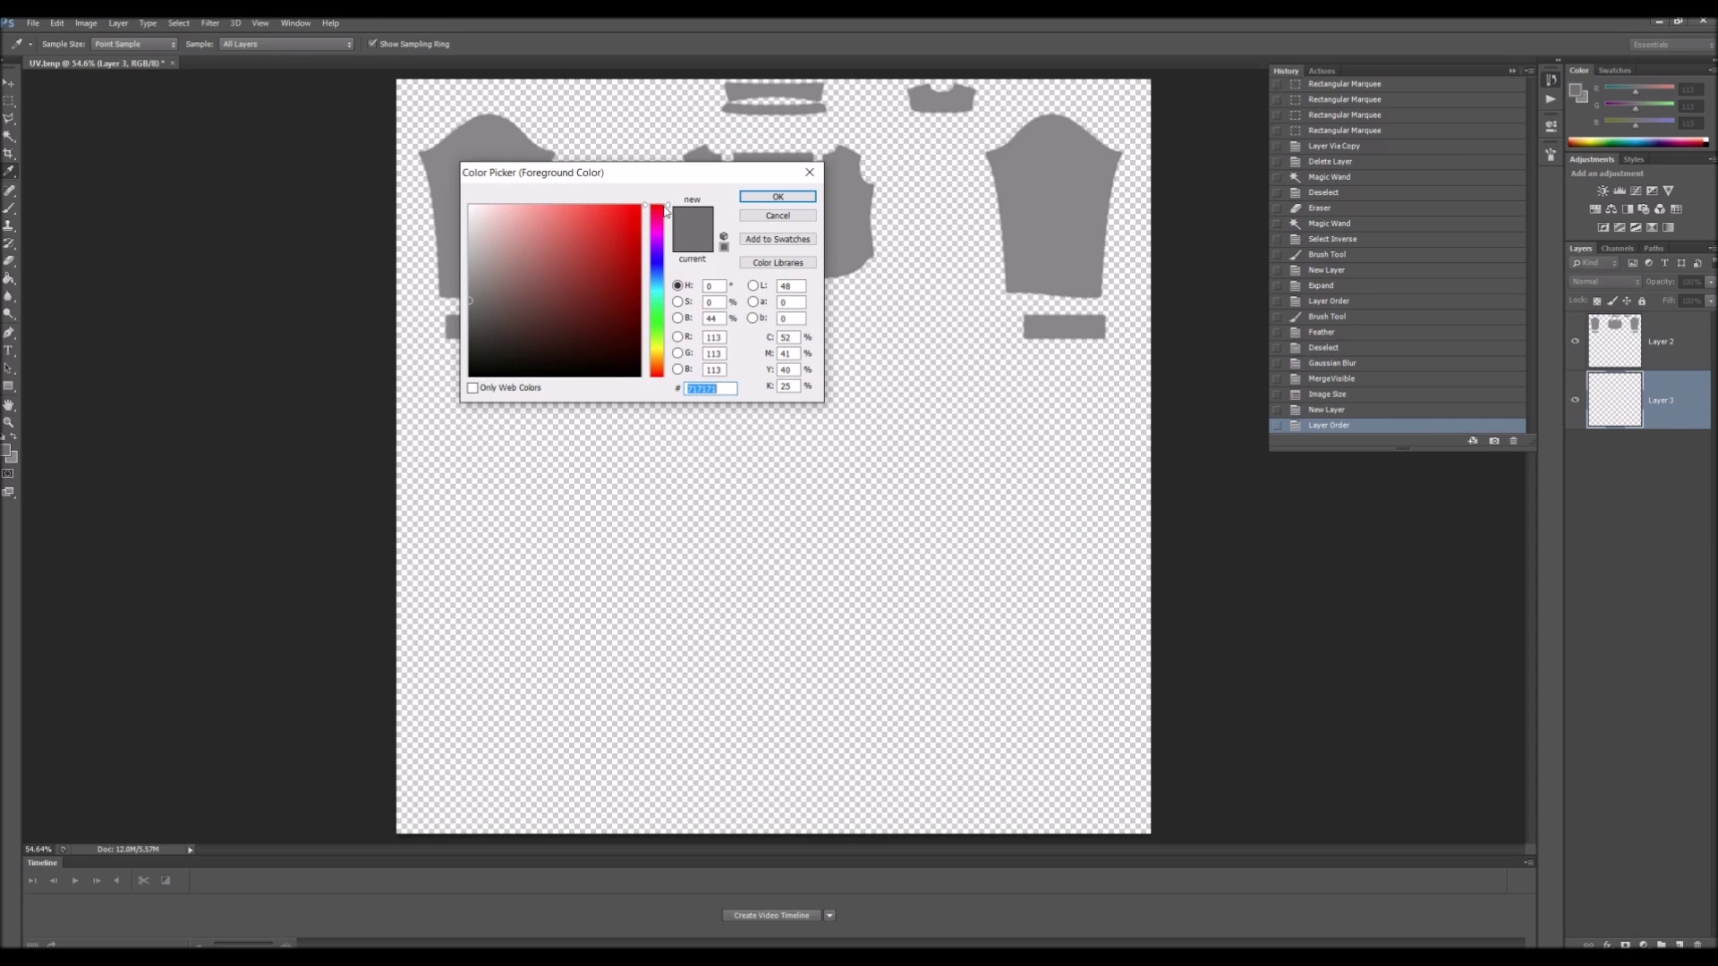
pyautogui.write('ff0000')
pyautogui.press('Return')
pyautogui.press('z')
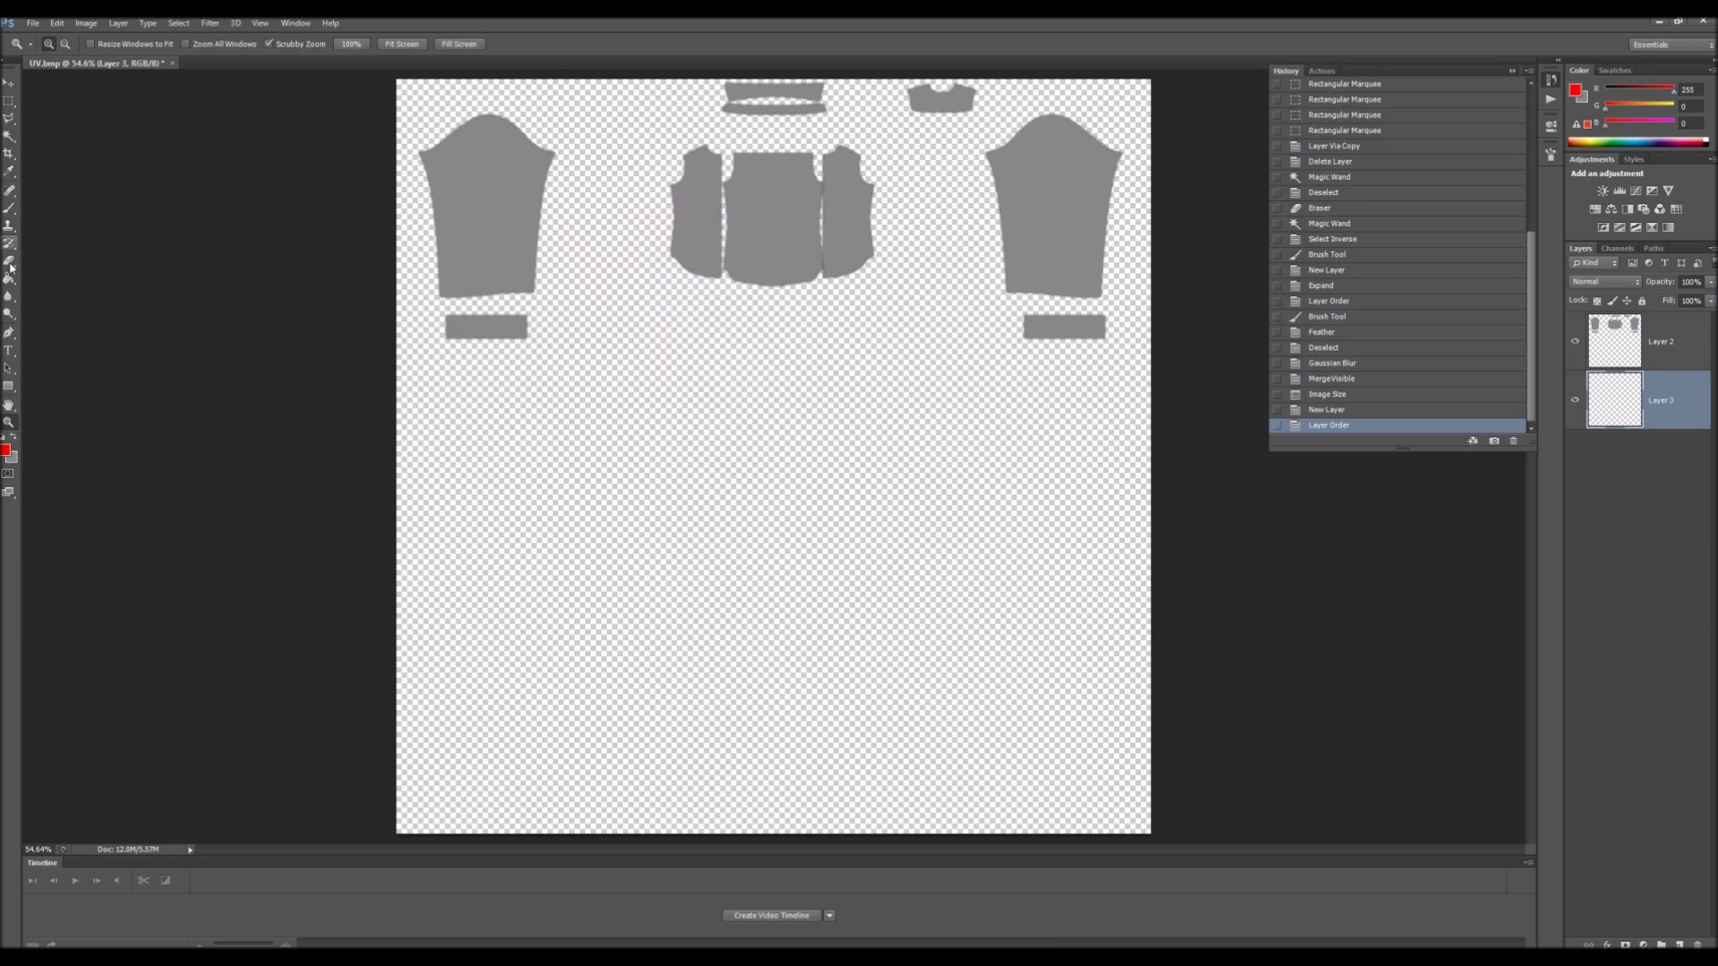
pyautogui.click(8, 283)
pyautogui.click(771, 611)
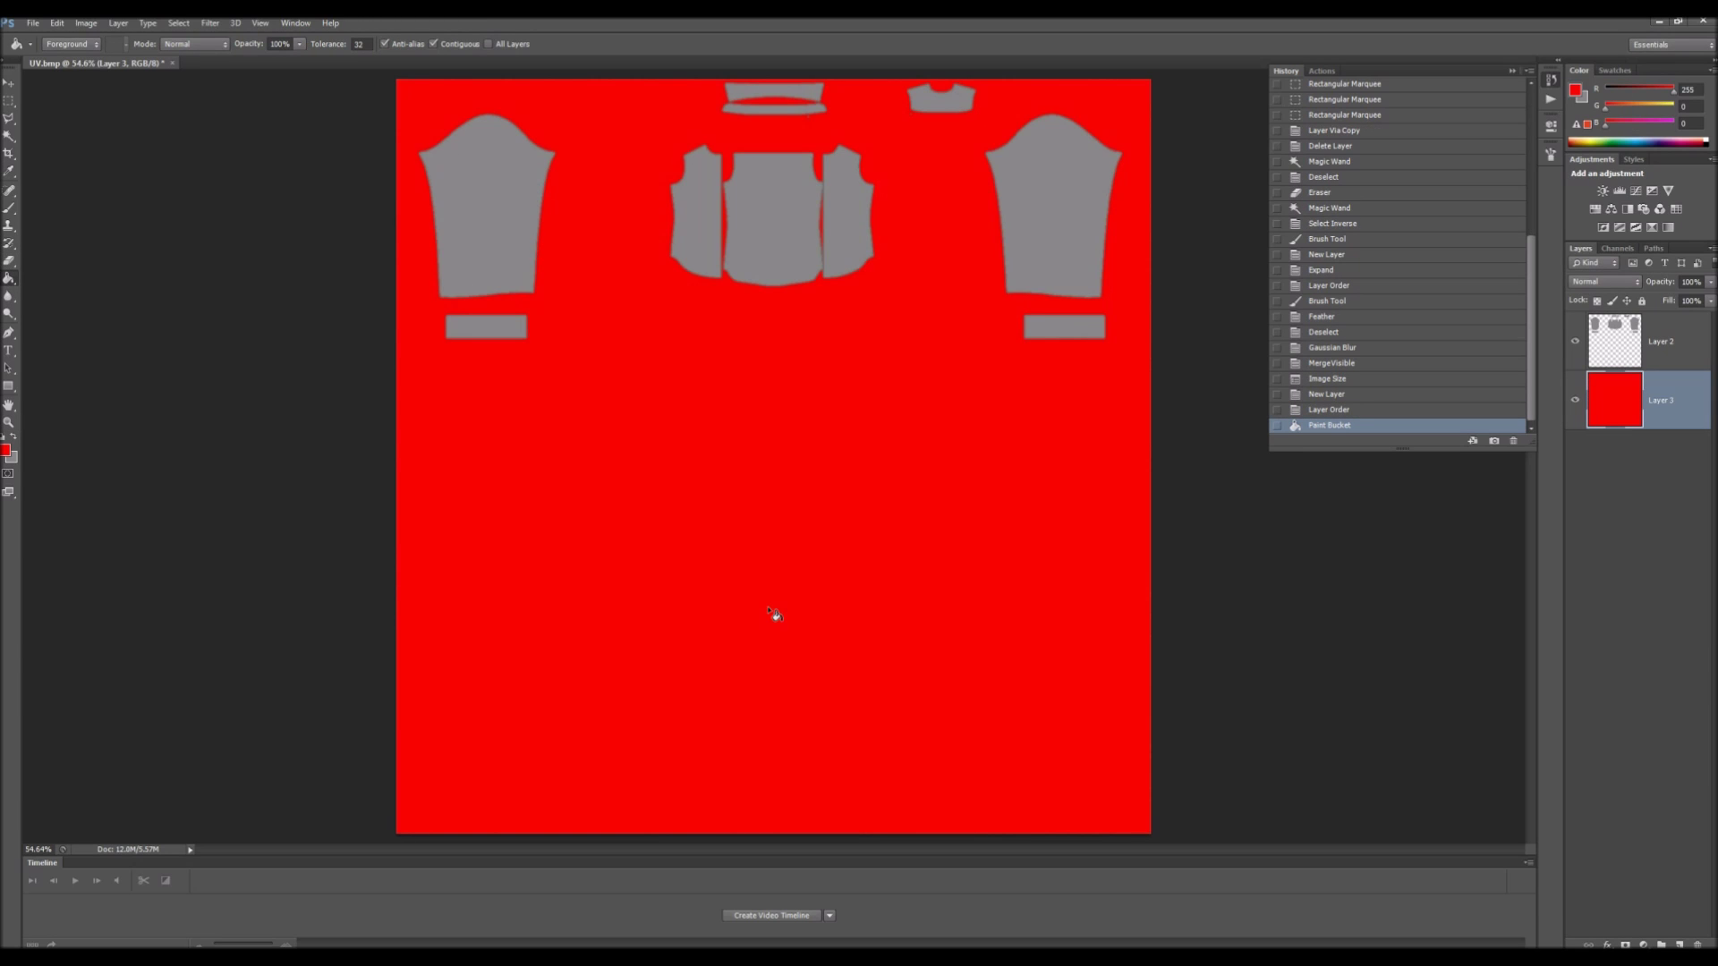
# Step: Brush red over the shirt's body pieces on Layer 2
pyautogui.click(9, 208)
pyautogui.moveTo(716, 177); pyautogui.dragTo(695, 269)
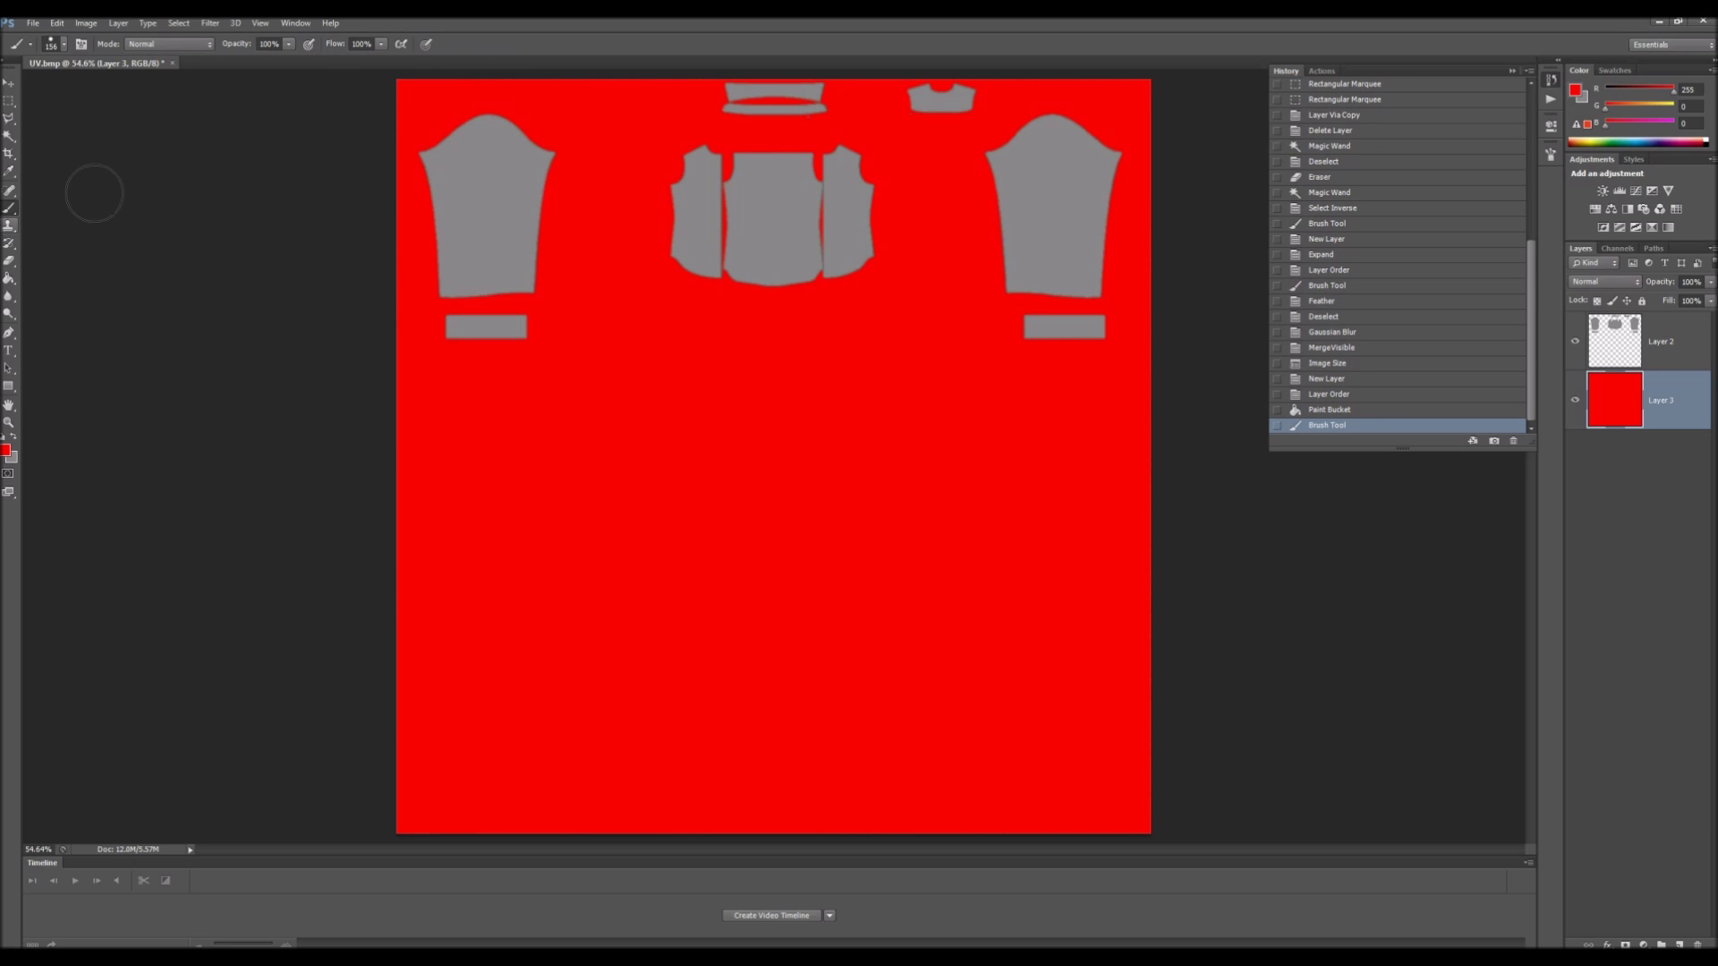
pyautogui.hotkey('alt', ']')
pyautogui.moveTo(810, 166)
pyautogui.mouseDown()
pyautogui.moveTo(672, 161)
pyautogui.moveTo(851, 174)
pyautogui.moveTo(686, 170)
pyautogui.moveTo(695, 277)
pyautogui.moveTo(694, 185)
pyautogui.moveTo(732, 297)
pyautogui.moveTo(776, 212)
pyautogui.moveTo(805, 305)
pyautogui.moveTo(866, 204)
pyautogui.moveTo(823, 282)
pyautogui.moveTo(809, 231)
pyautogui.moveTo(829, 161)
pyautogui.moveTo(839, 180)
pyautogui.moveTo(831, 154)
pyautogui.moveTo(884, 181)
pyautogui.moveTo(898, 136)
pyautogui.moveTo(810, 145)
pyautogui.moveTo(851, 257)
pyautogui.mouseUp()
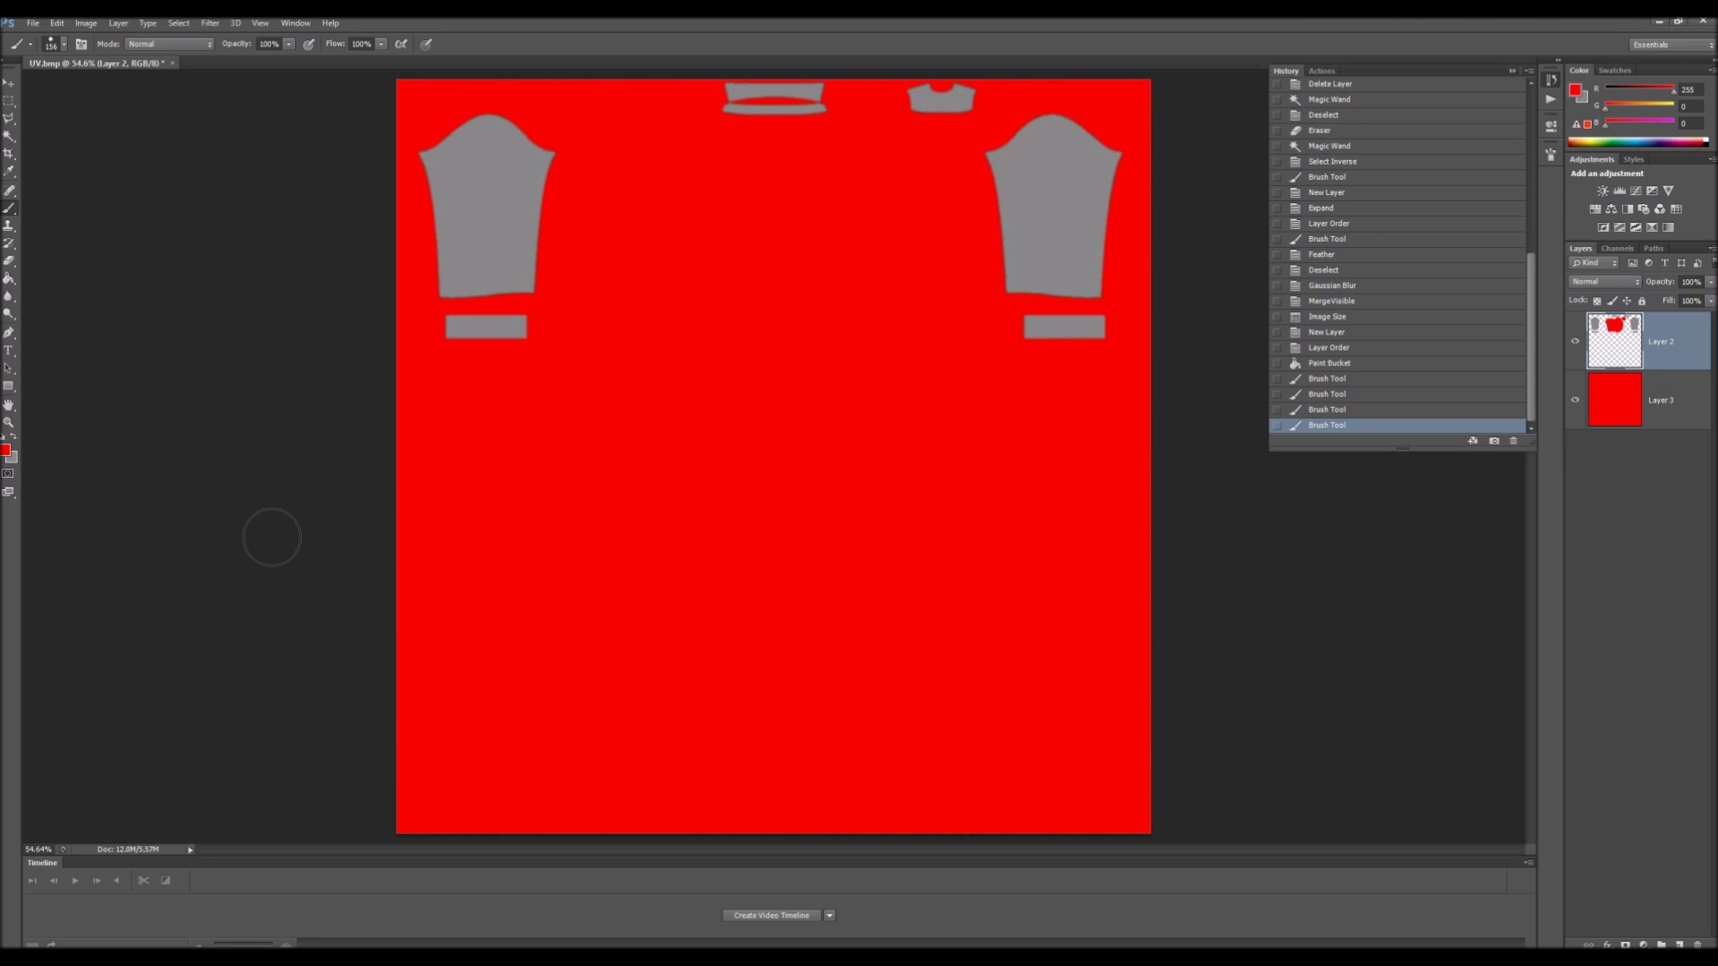
pyautogui.click(12, 438)
# Step: Set the foreground colour to bright yellow ffea00
pyautogui.click(7, 452)
pyautogui.moveTo(660, 343); pyautogui.dragTo(656, 259)
pyautogui.moveTo(658, 352); pyautogui.dragTo(658, 355)
pyautogui.moveTo(615, 274); pyautogui.dragTo(640, 205)
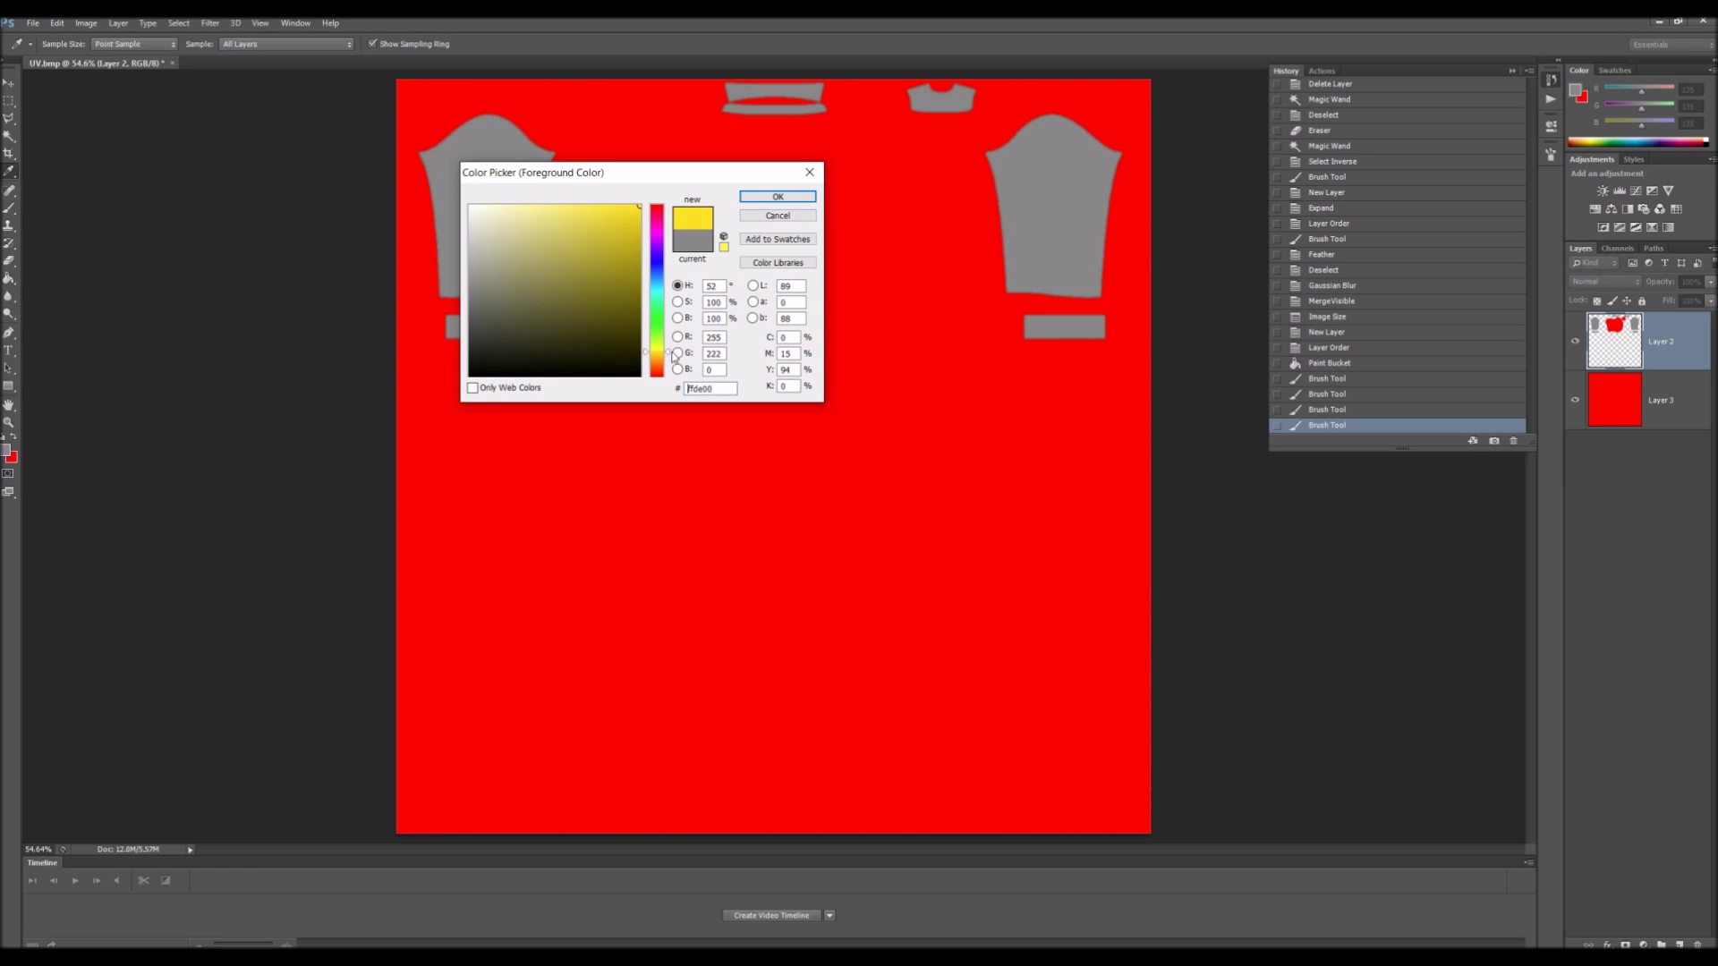
pyautogui.click(777, 197)
# Step: Magic Wand the red areas and invert the selection to the unpainted pieces
pyautogui.click(9, 209)
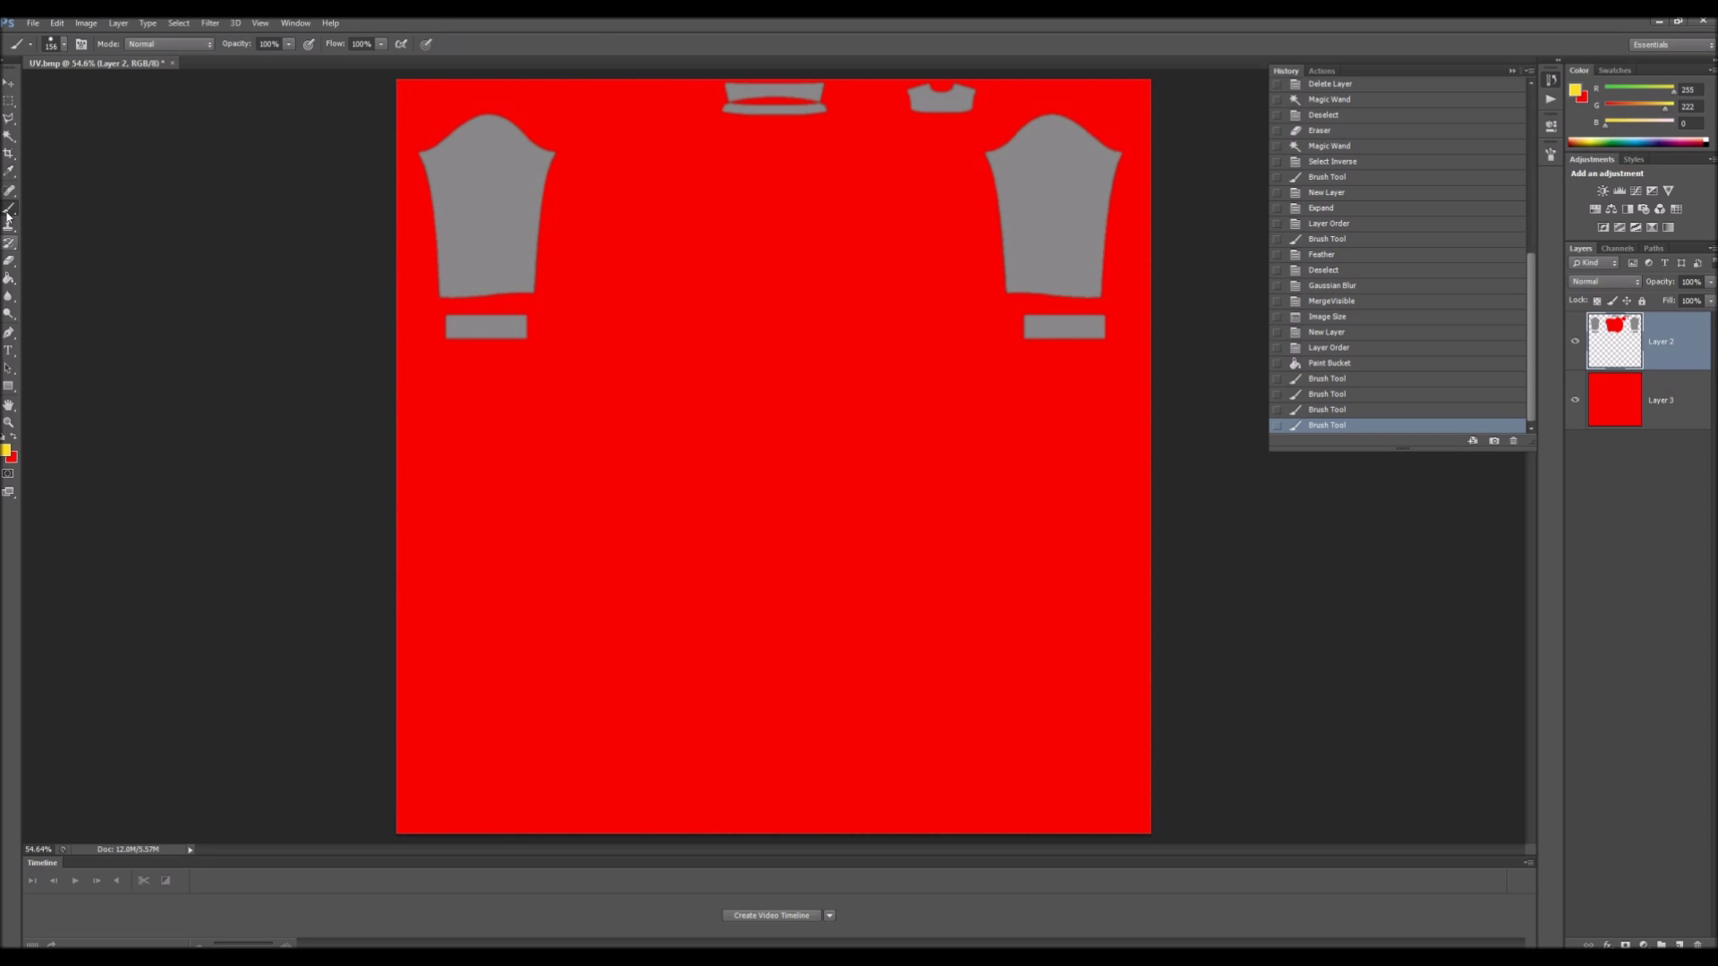
pyautogui.click(9, 136)
pyautogui.click(778, 295)
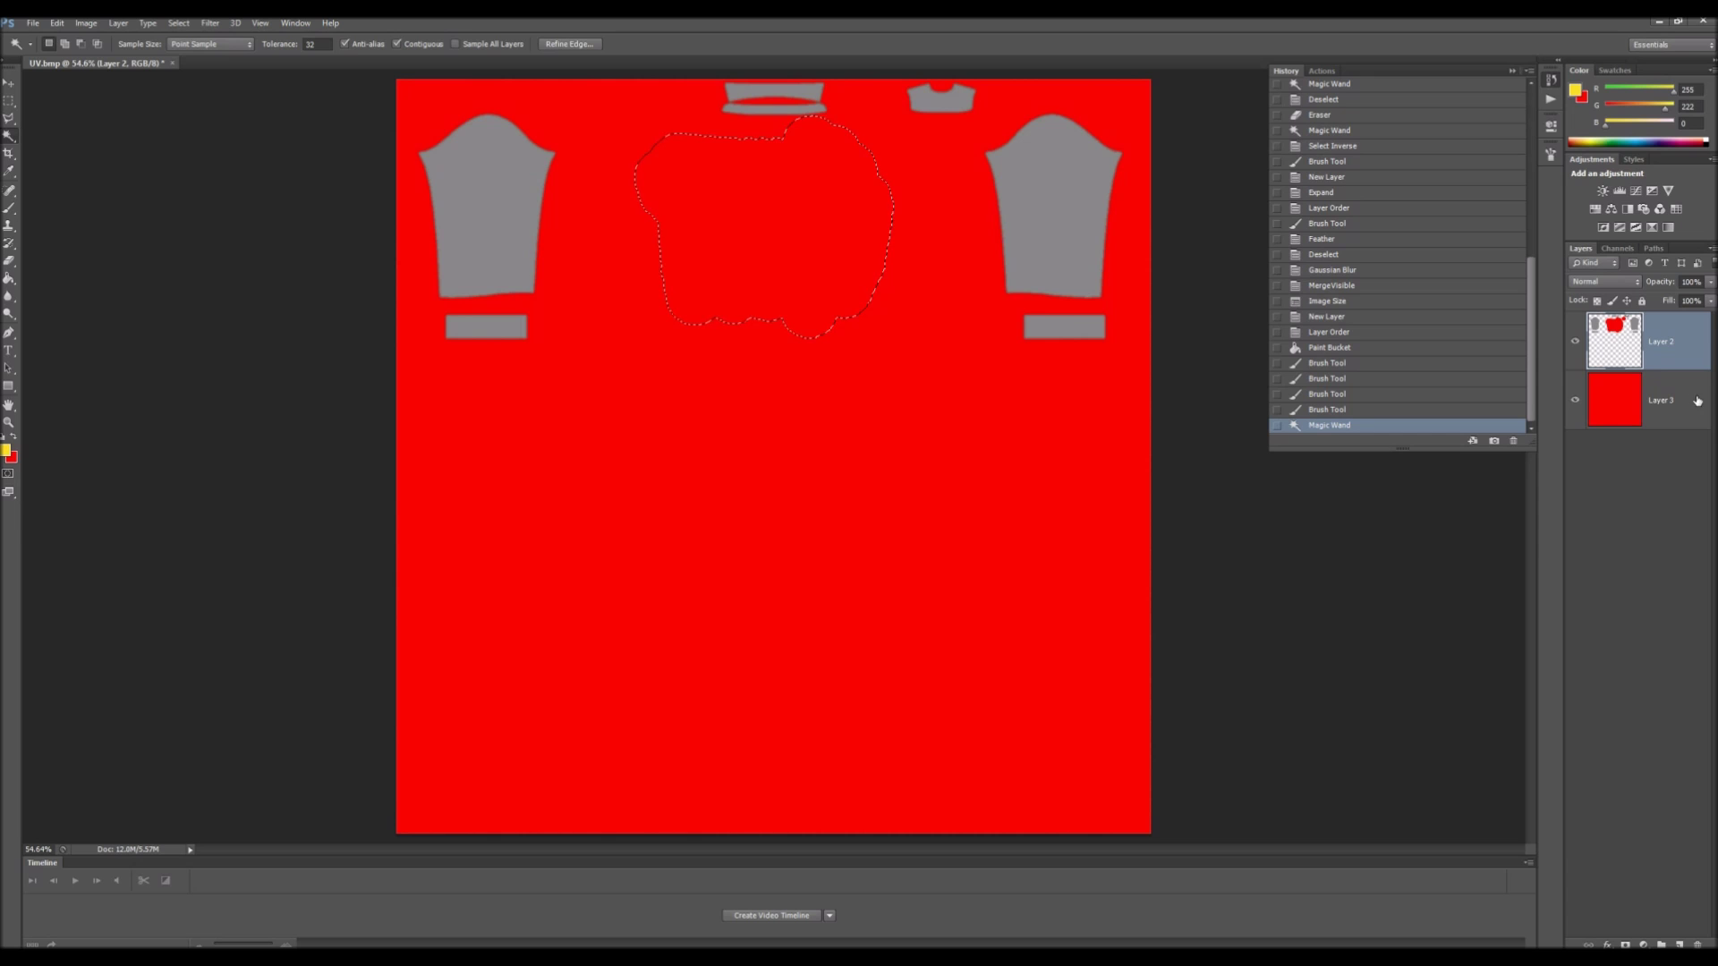
pyautogui.keyDown('shift'); pyautogui.click(1116, 236); pyautogui.keyUp('shift')
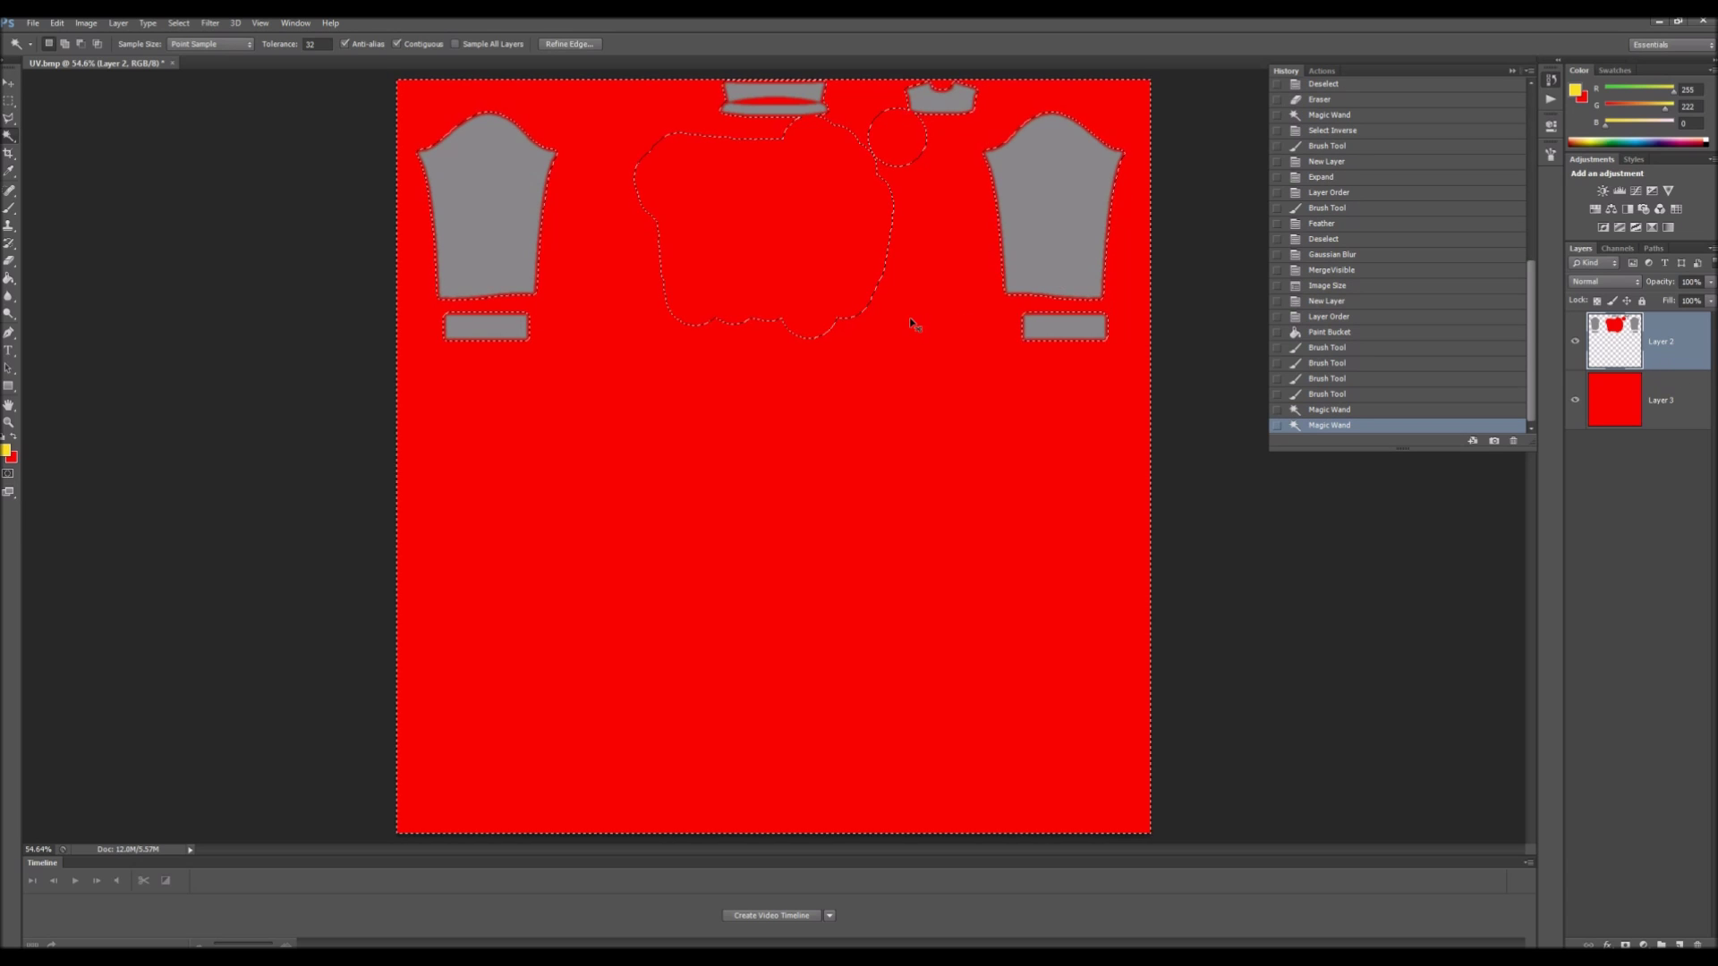
pyautogui.hotkey('ctrl', 'shift', 'i')
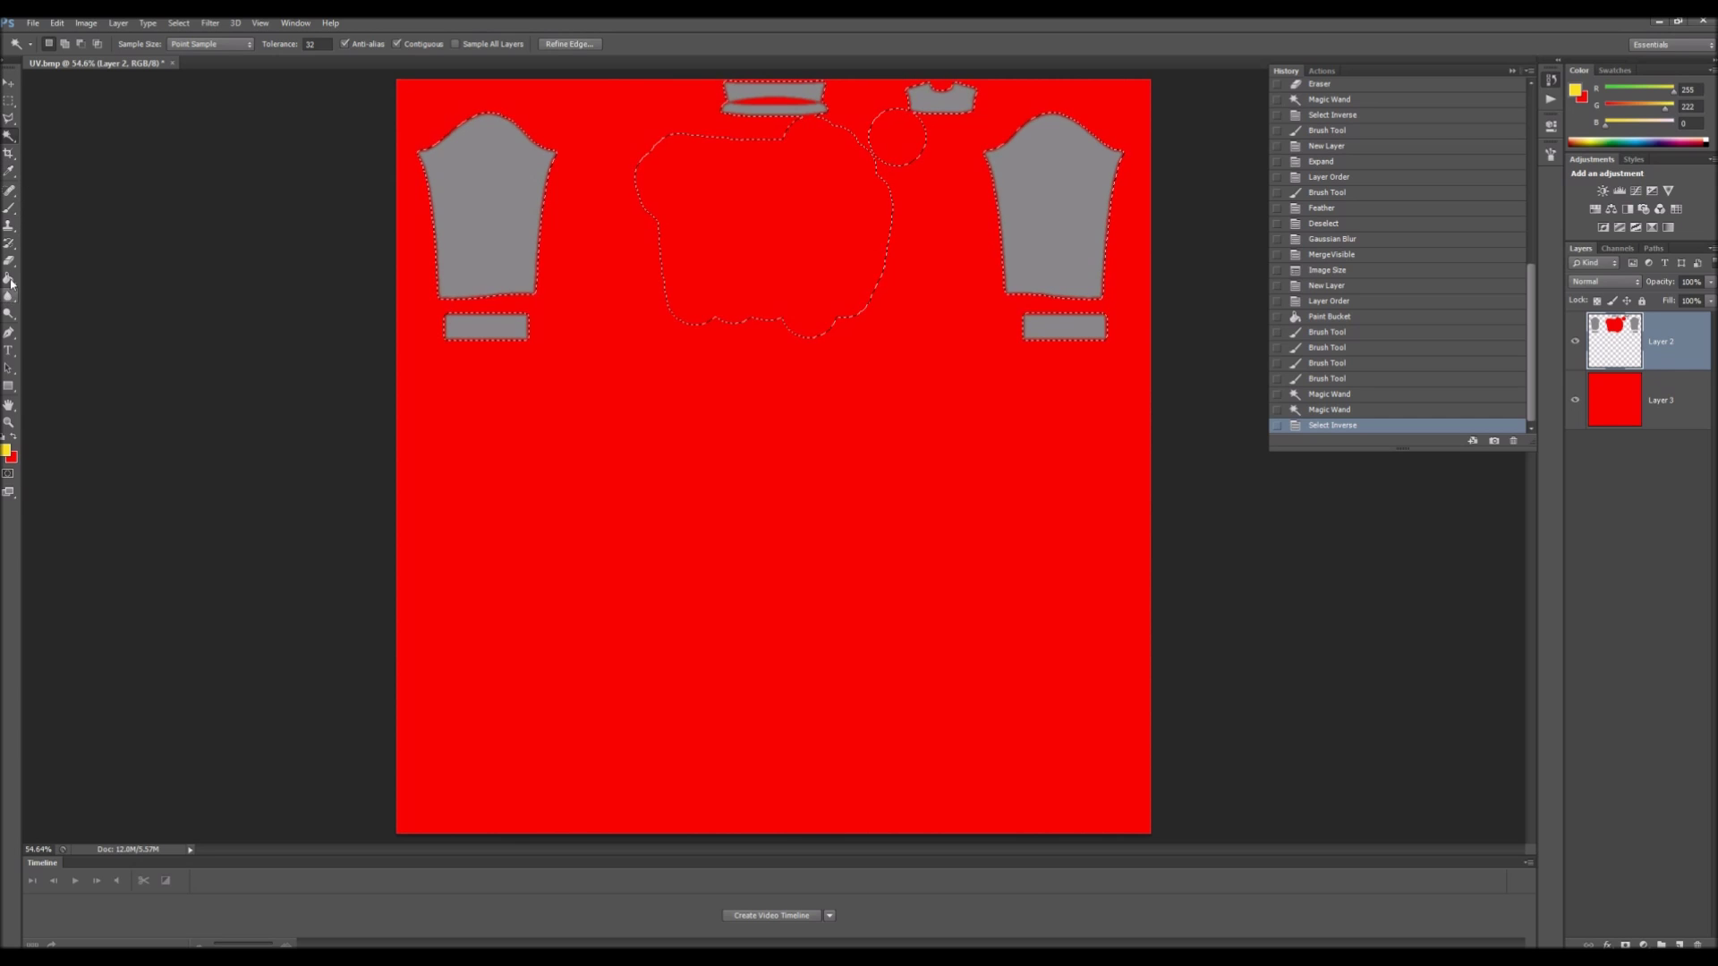
# Step: Brush yellow over both sleeves and their cuff strips
pyautogui.click(9, 207)
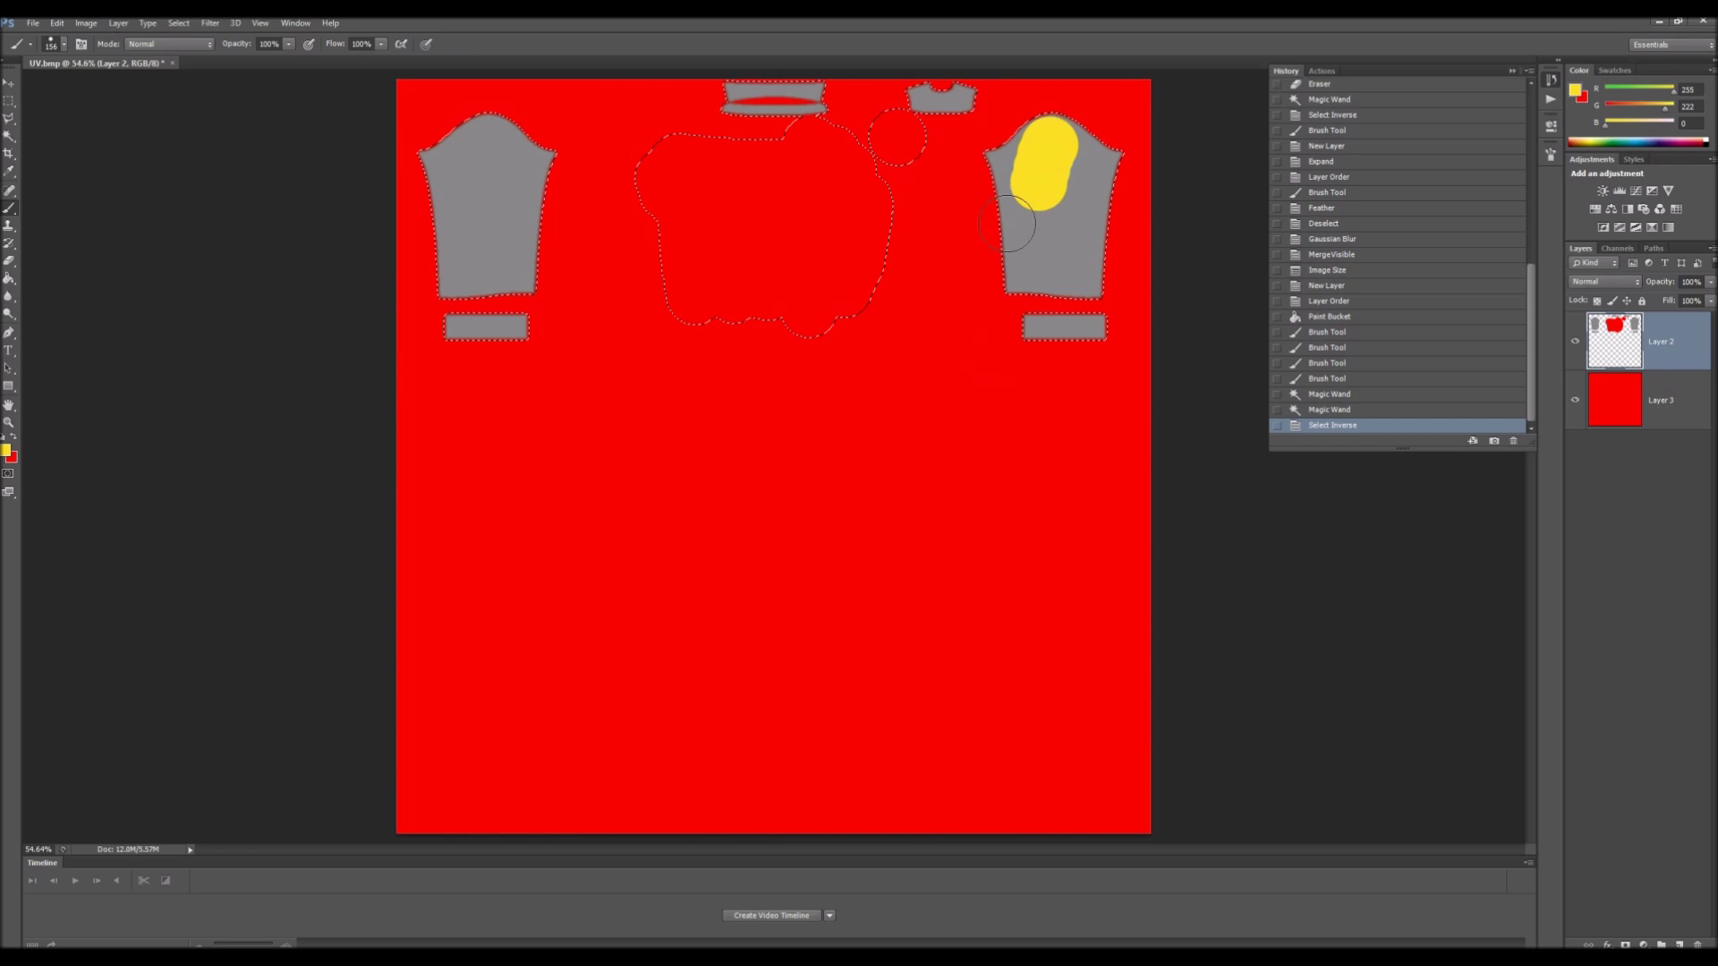
pyautogui.moveTo(1007, 224); pyautogui.dragTo(1083, 136)
pyautogui.moveTo(1077, 307)
pyautogui.mouseDown()
pyautogui.moveTo(1080, 239)
pyautogui.moveTo(1019, 290)
pyautogui.moveTo(1029, 326)
pyautogui.mouseUp()
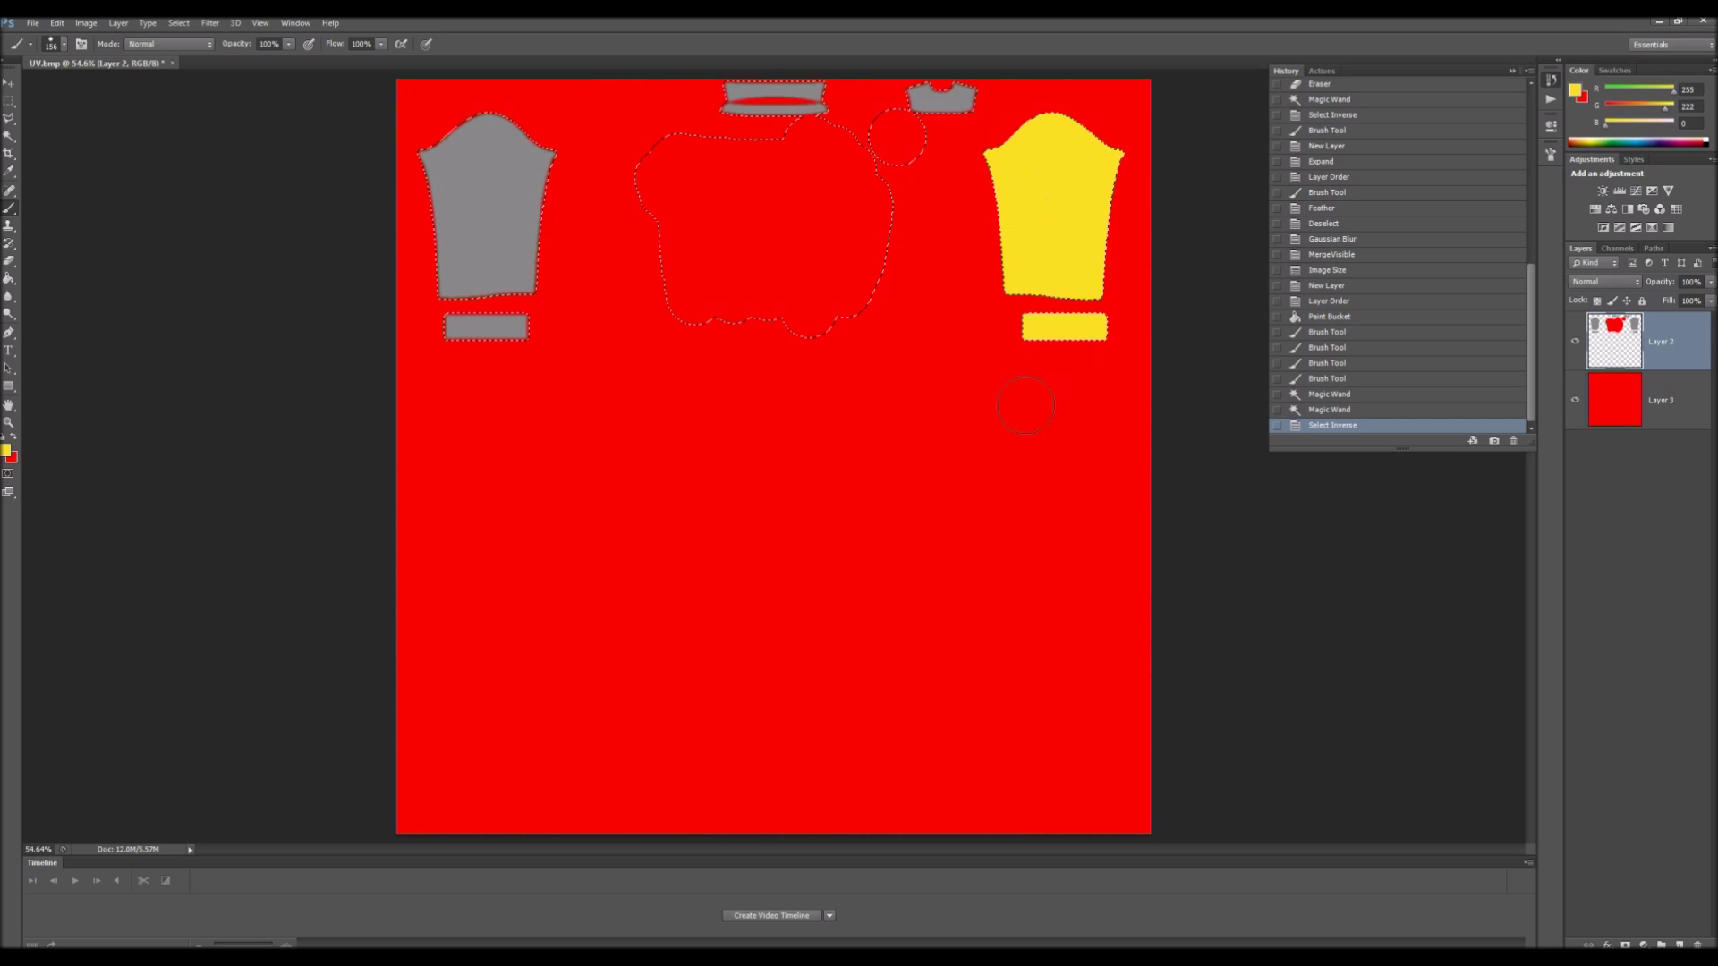
pyautogui.moveTo(540, 484); pyautogui.dragTo(531, 366)
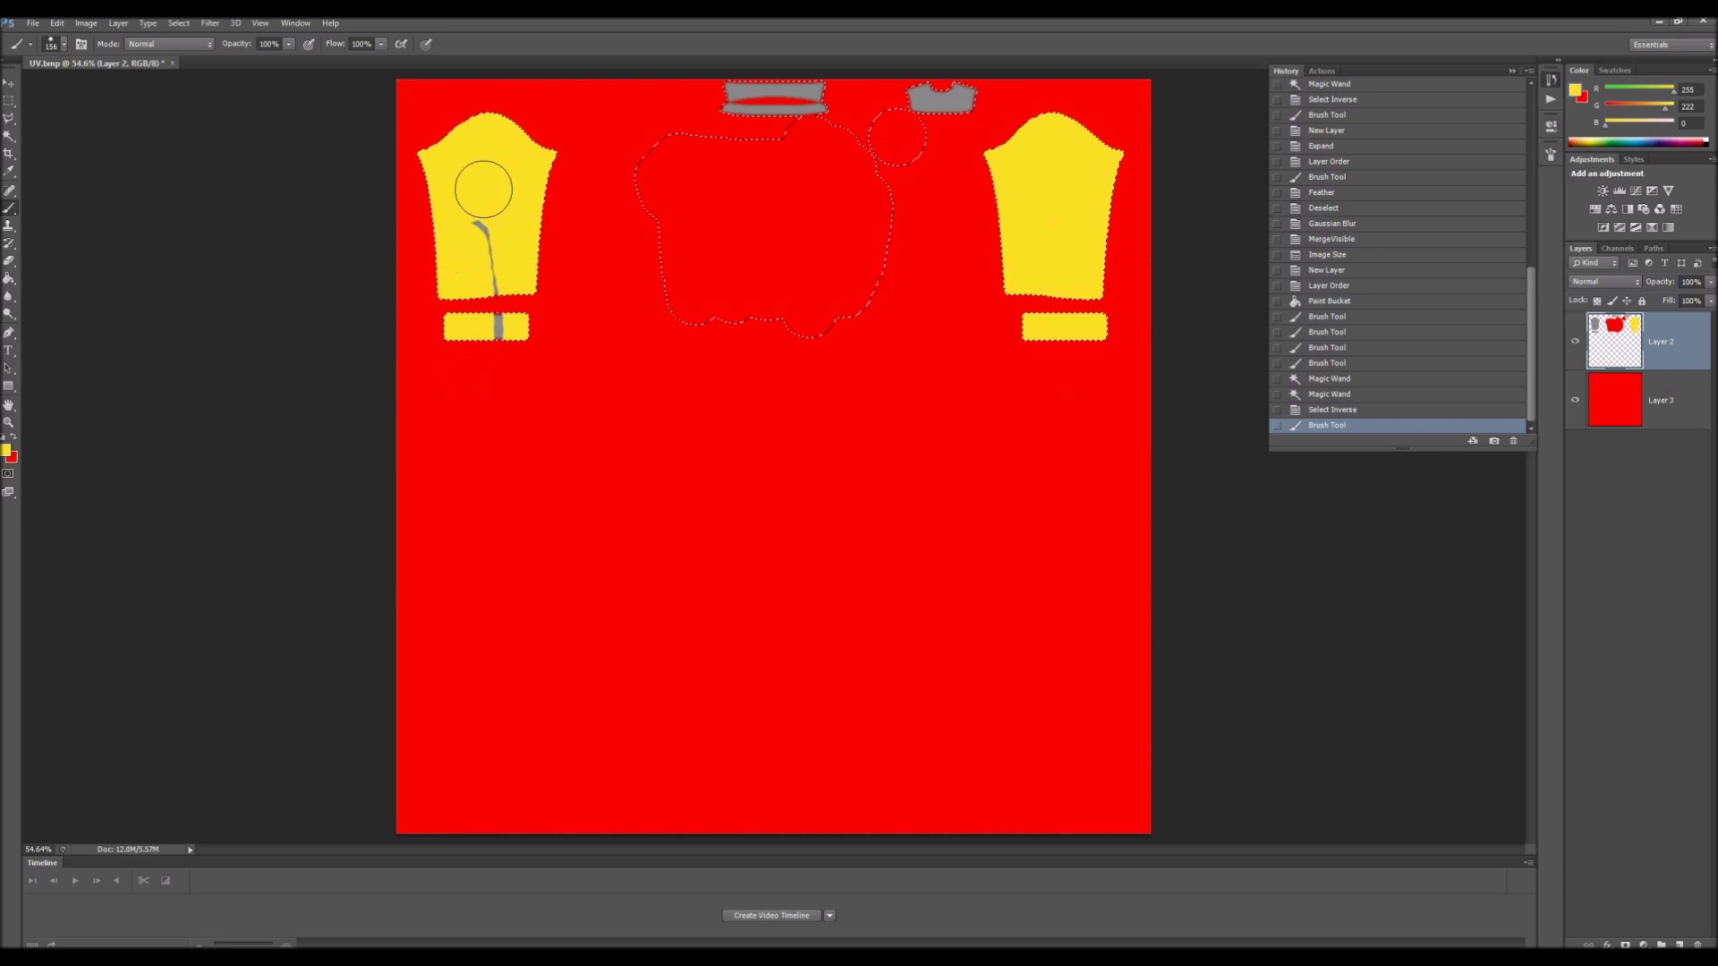
pyautogui.click(492, 226)
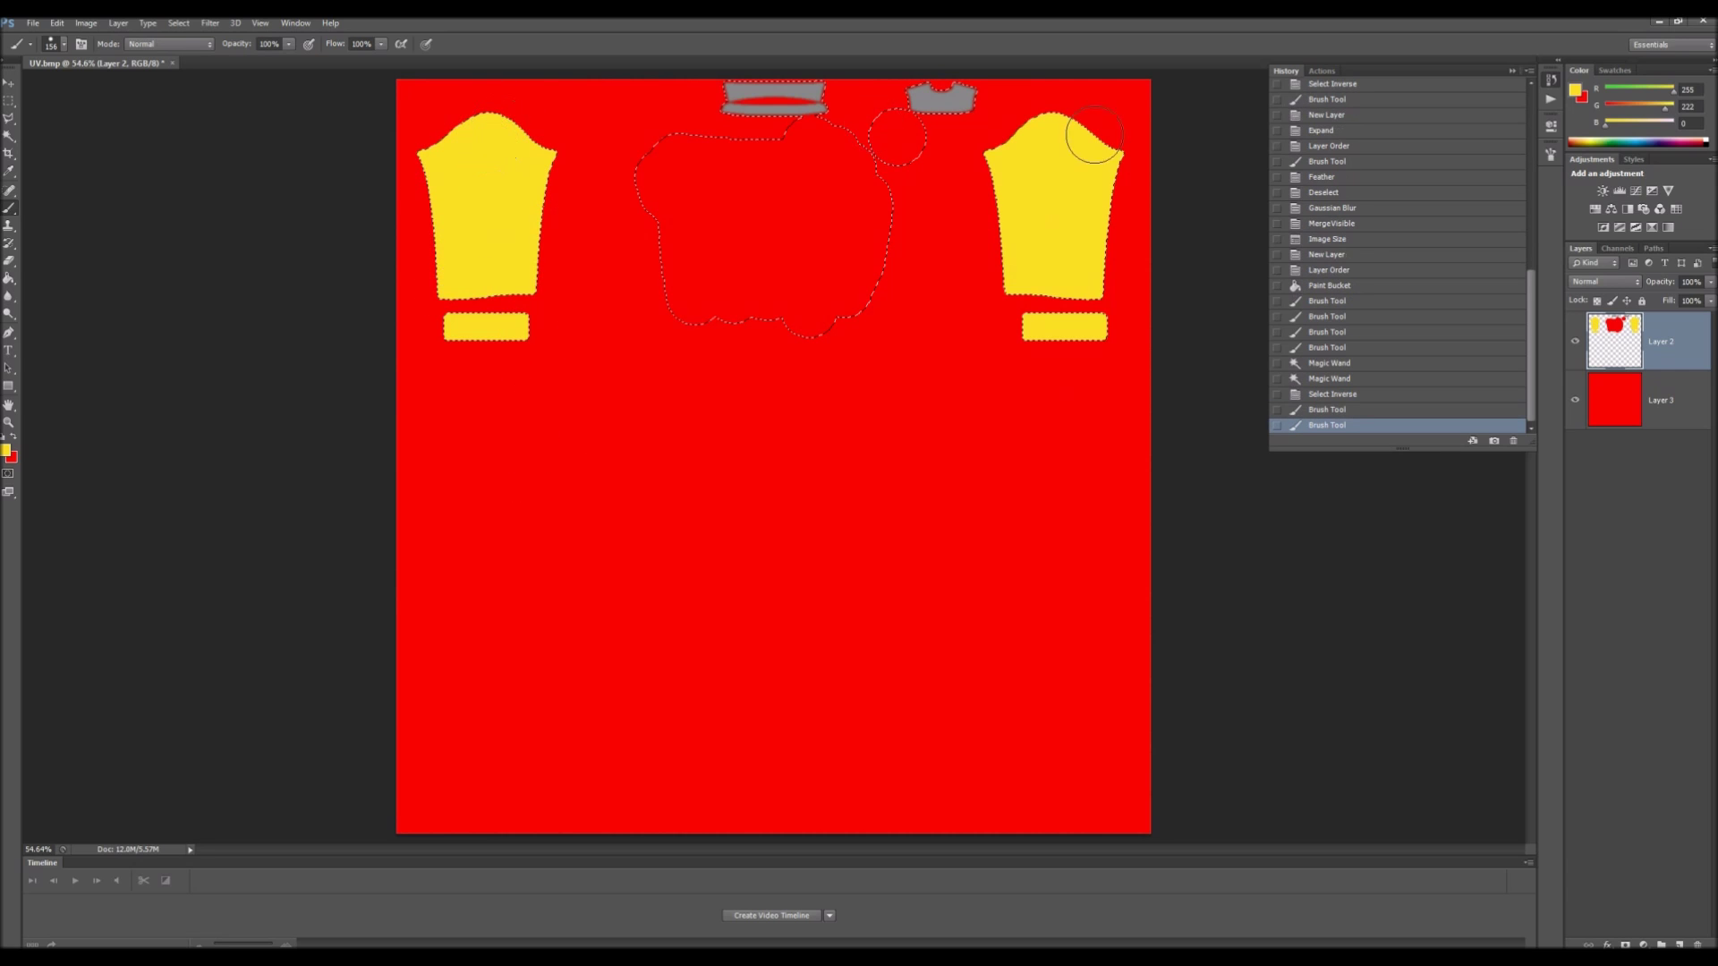
pyautogui.click(15, 438)
# Step: Set the foreground to magenta and brush it over both collar pieces, filling small gaps
pyautogui.click(6, 451)
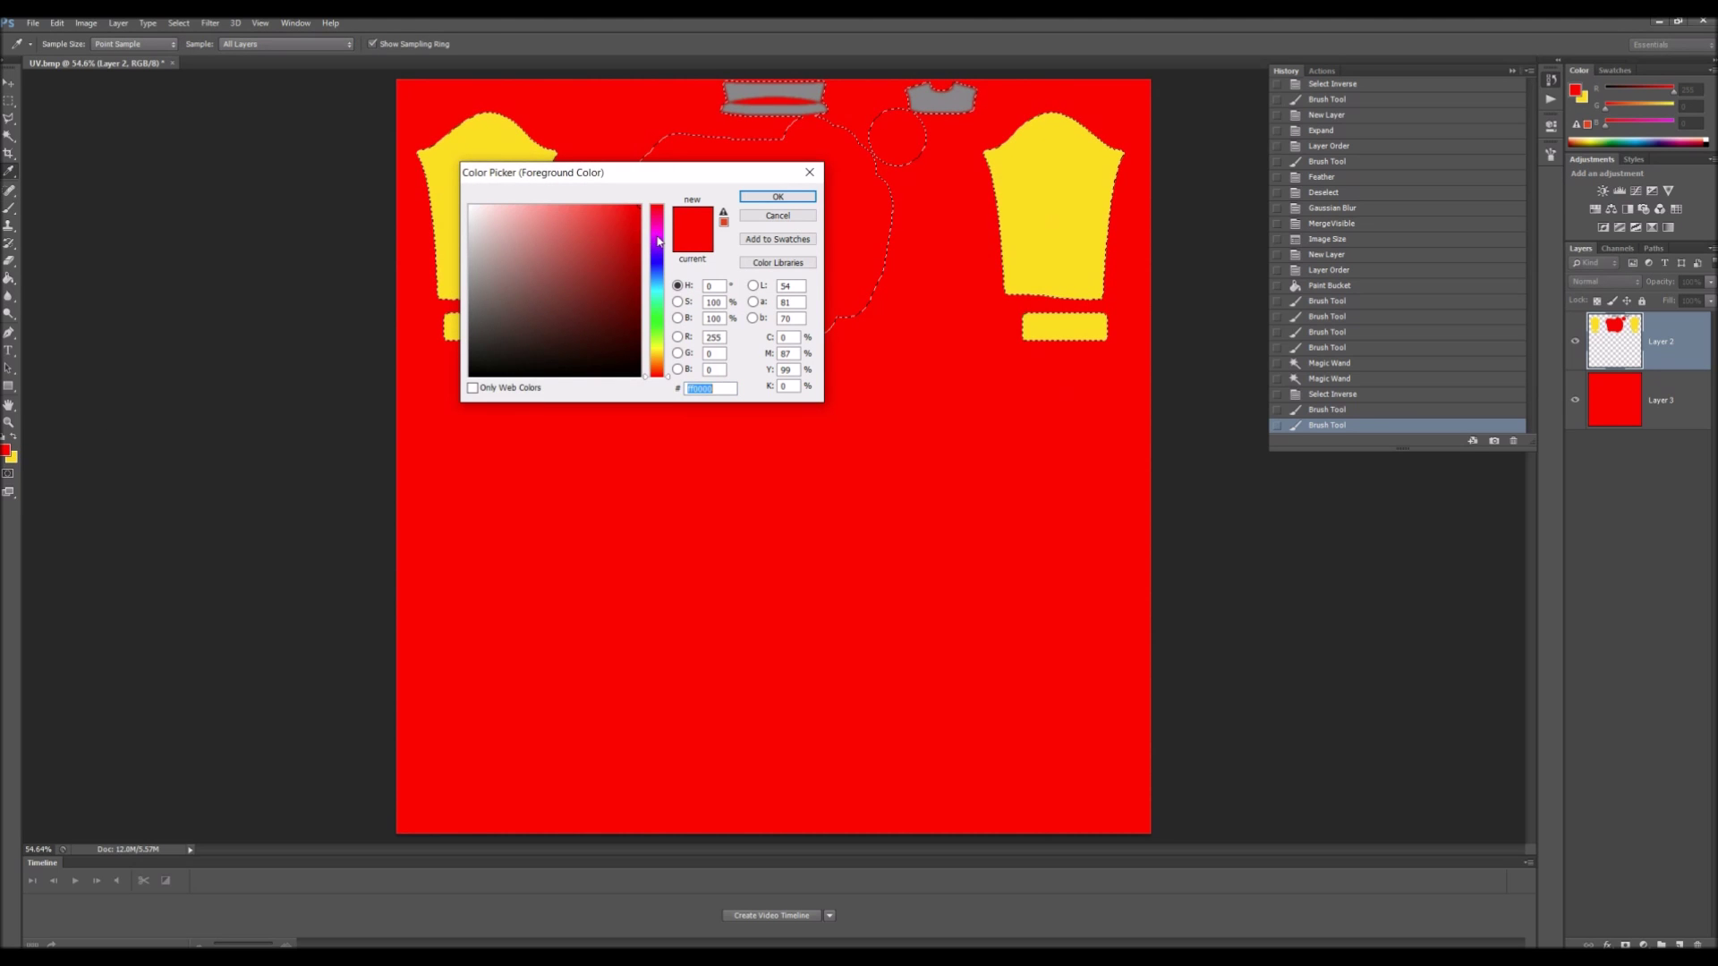
pyautogui.moveTo(658, 241); pyautogui.dragTo(666, 234)
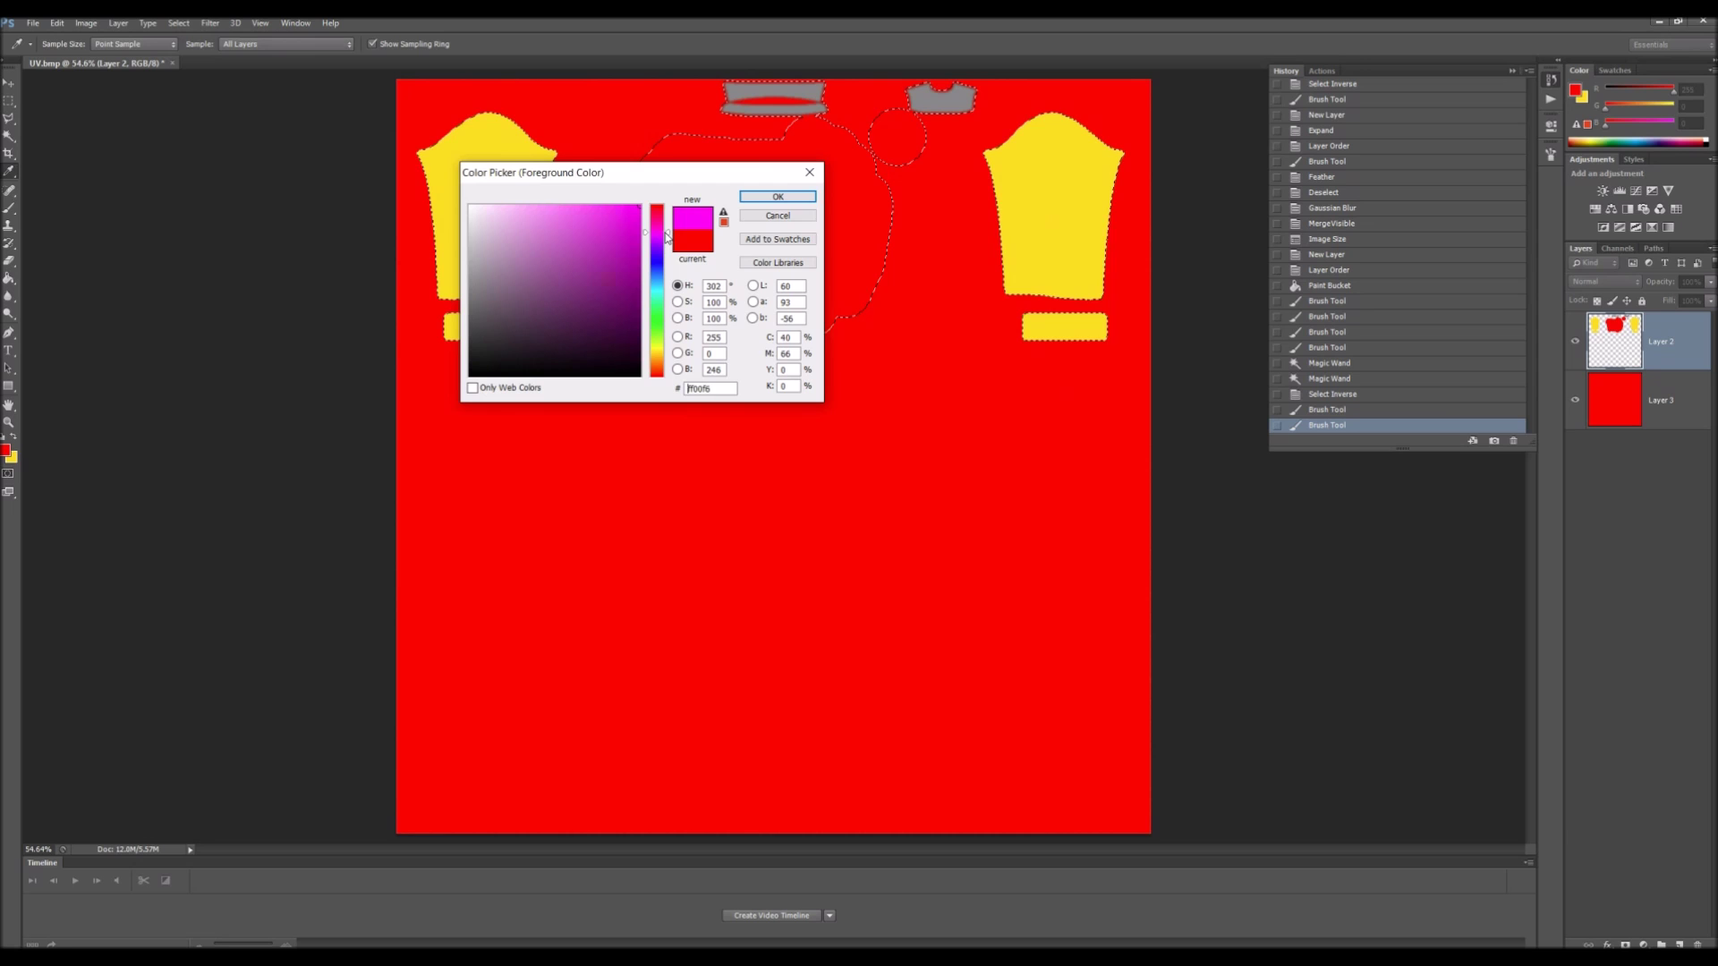
pyautogui.click(777, 196)
pyautogui.moveTo(729, 97); pyautogui.dragTo(799, 87)
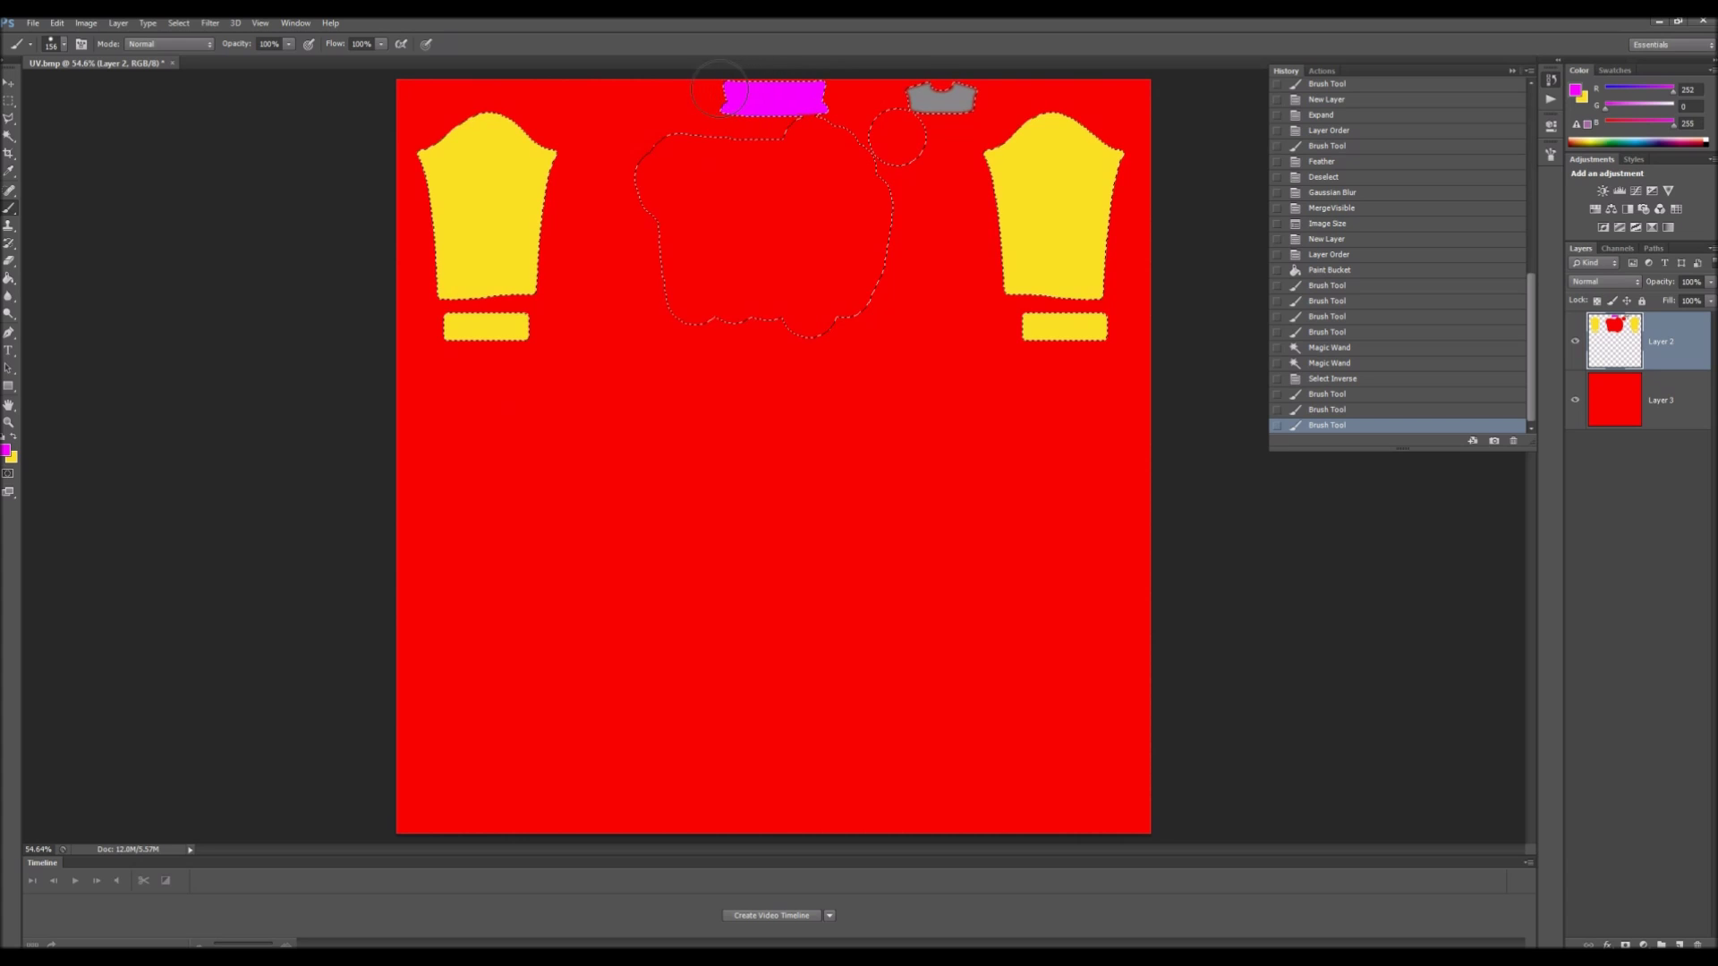
pyautogui.click(772, 106)
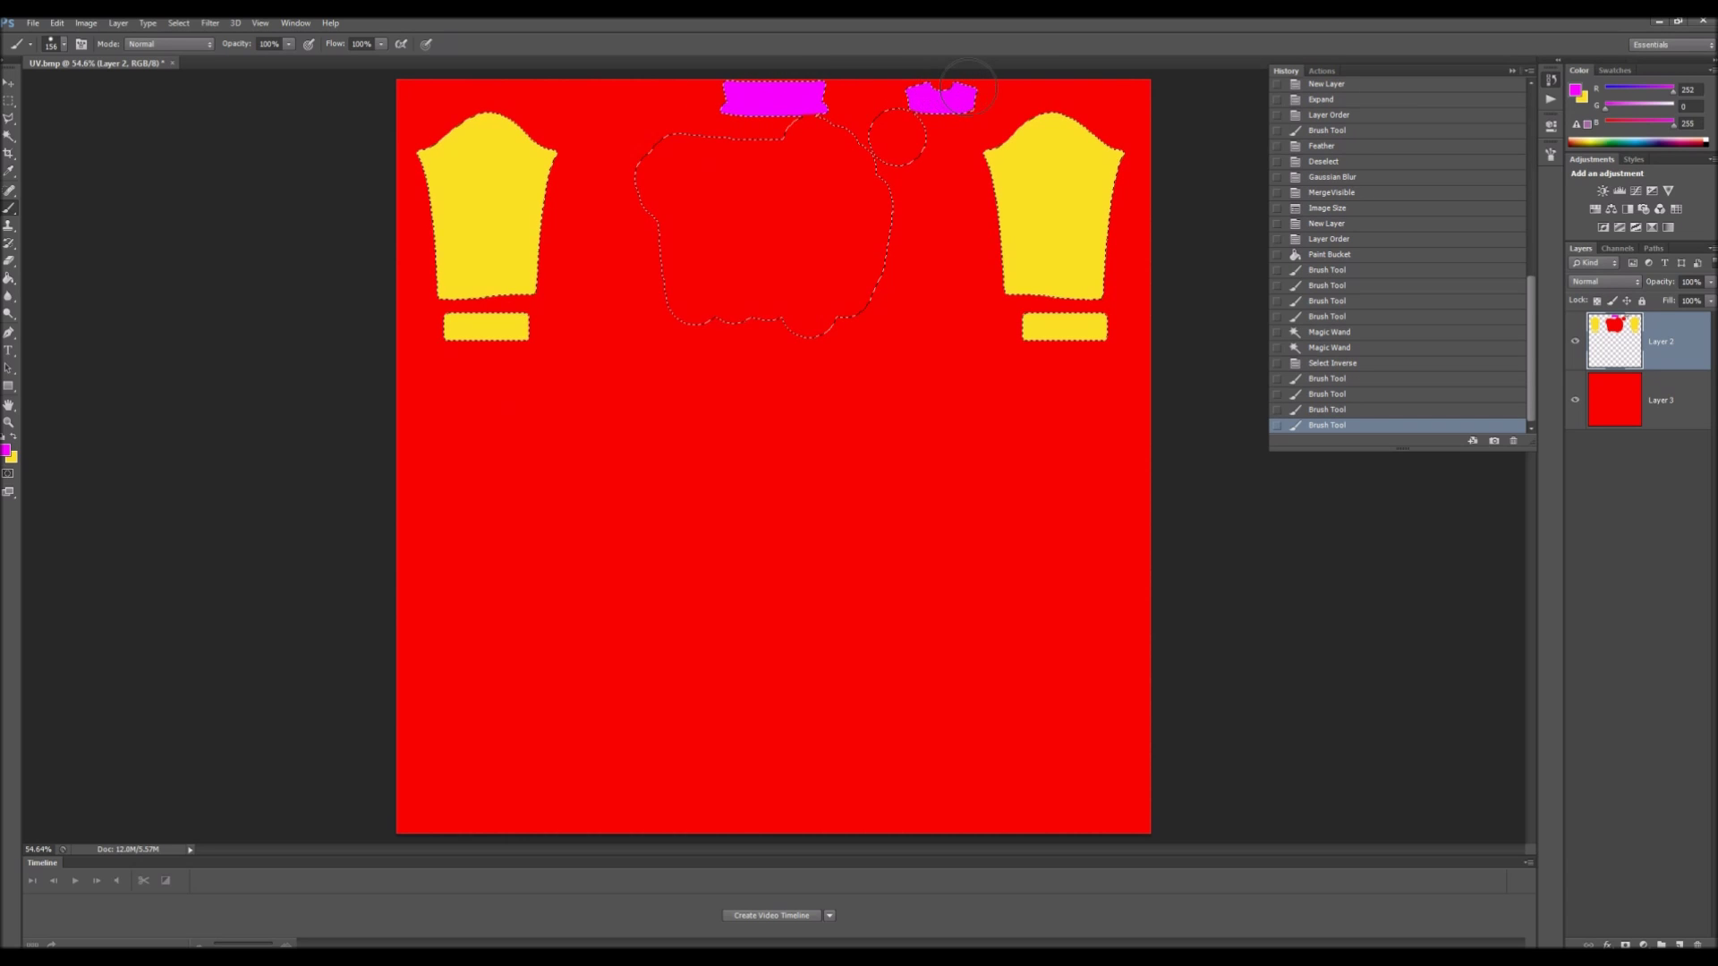
pyautogui.moveTo(949, 86); pyautogui.dragTo(926, 85)
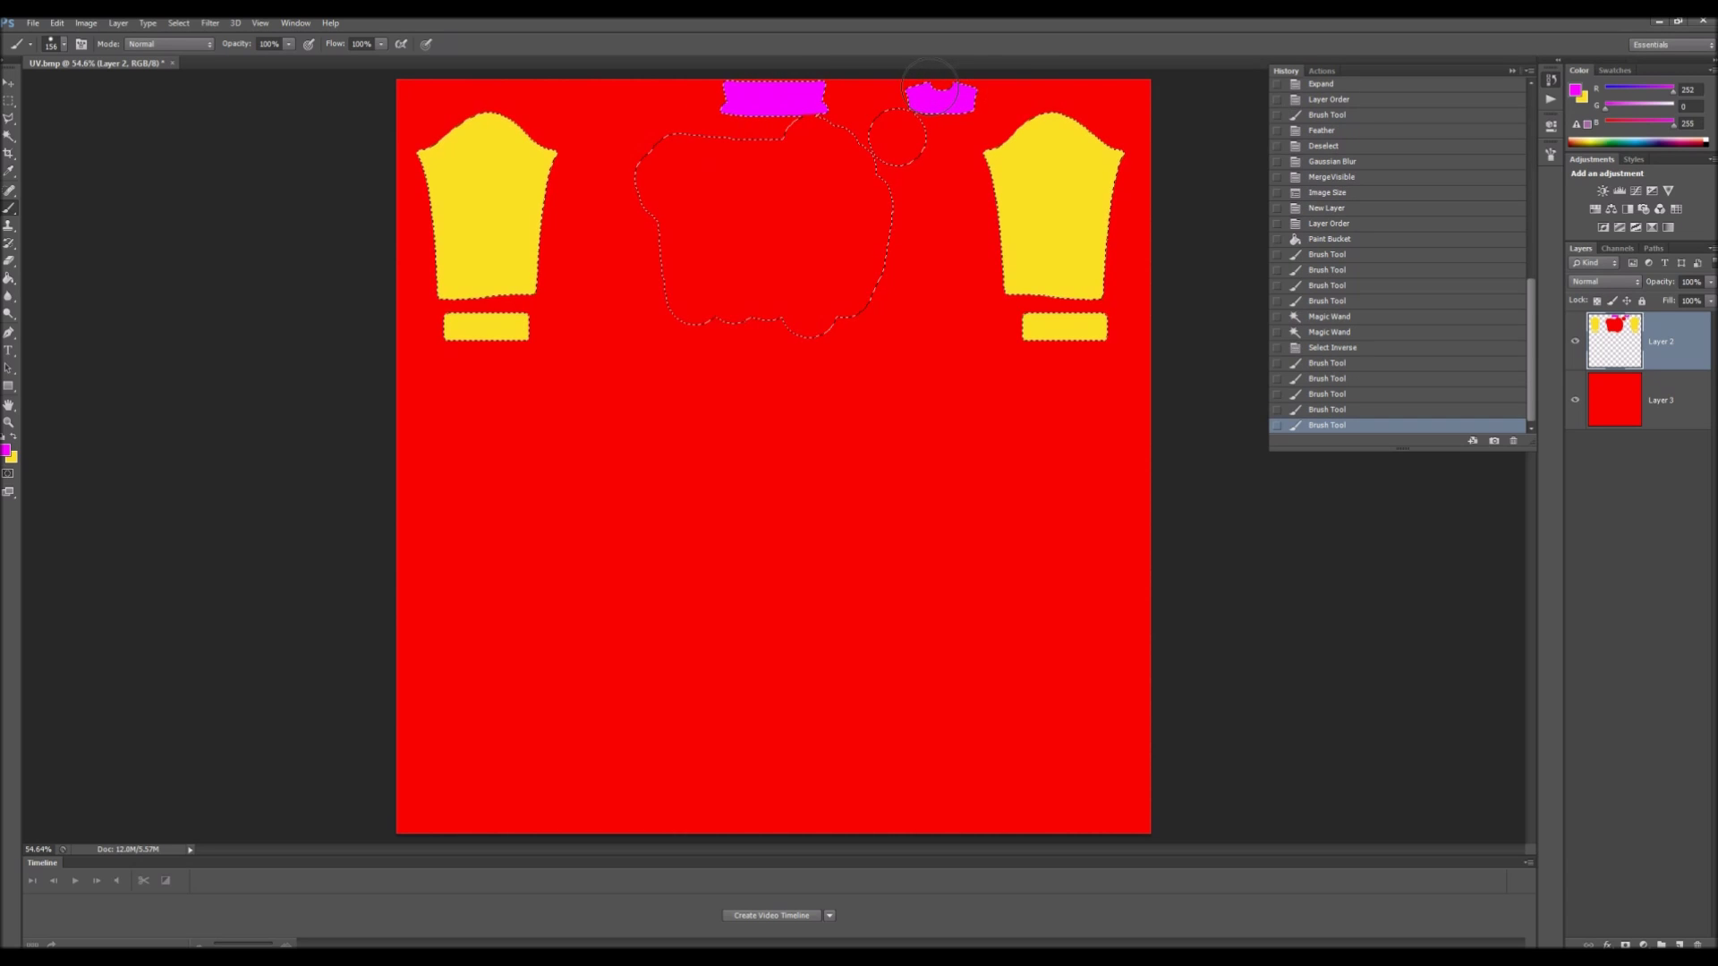
pyautogui.click(929, 88)
pyautogui.click(926, 87)
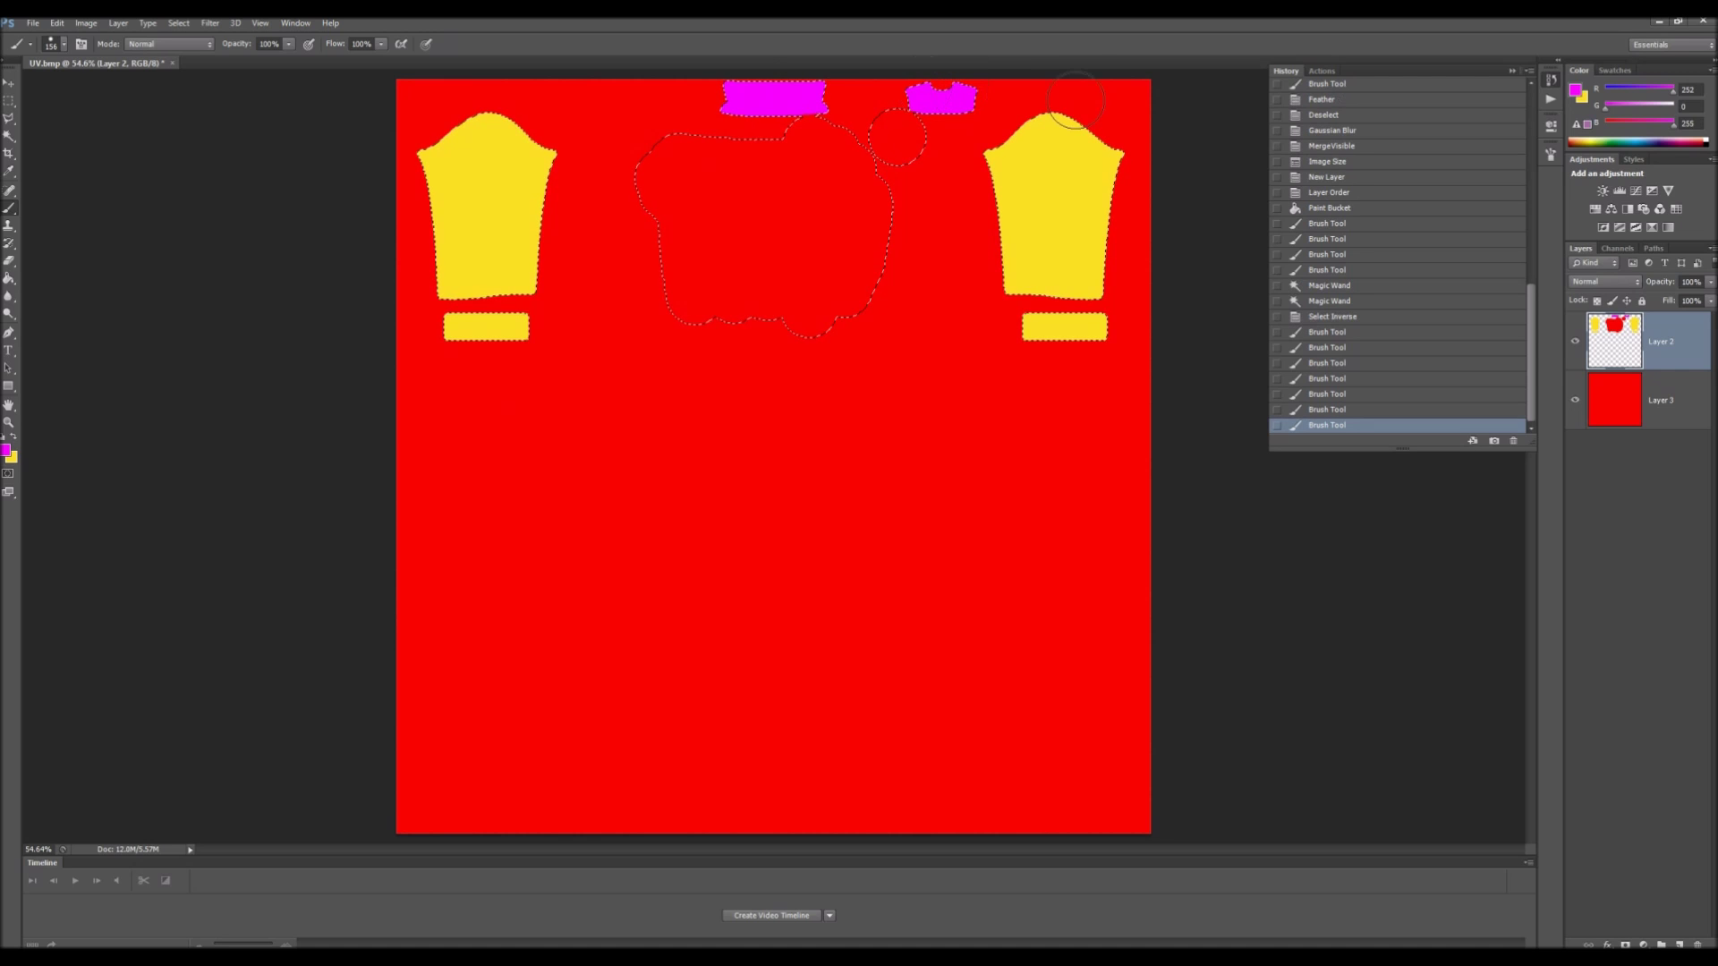
pyautogui.rightClick(1662, 405)
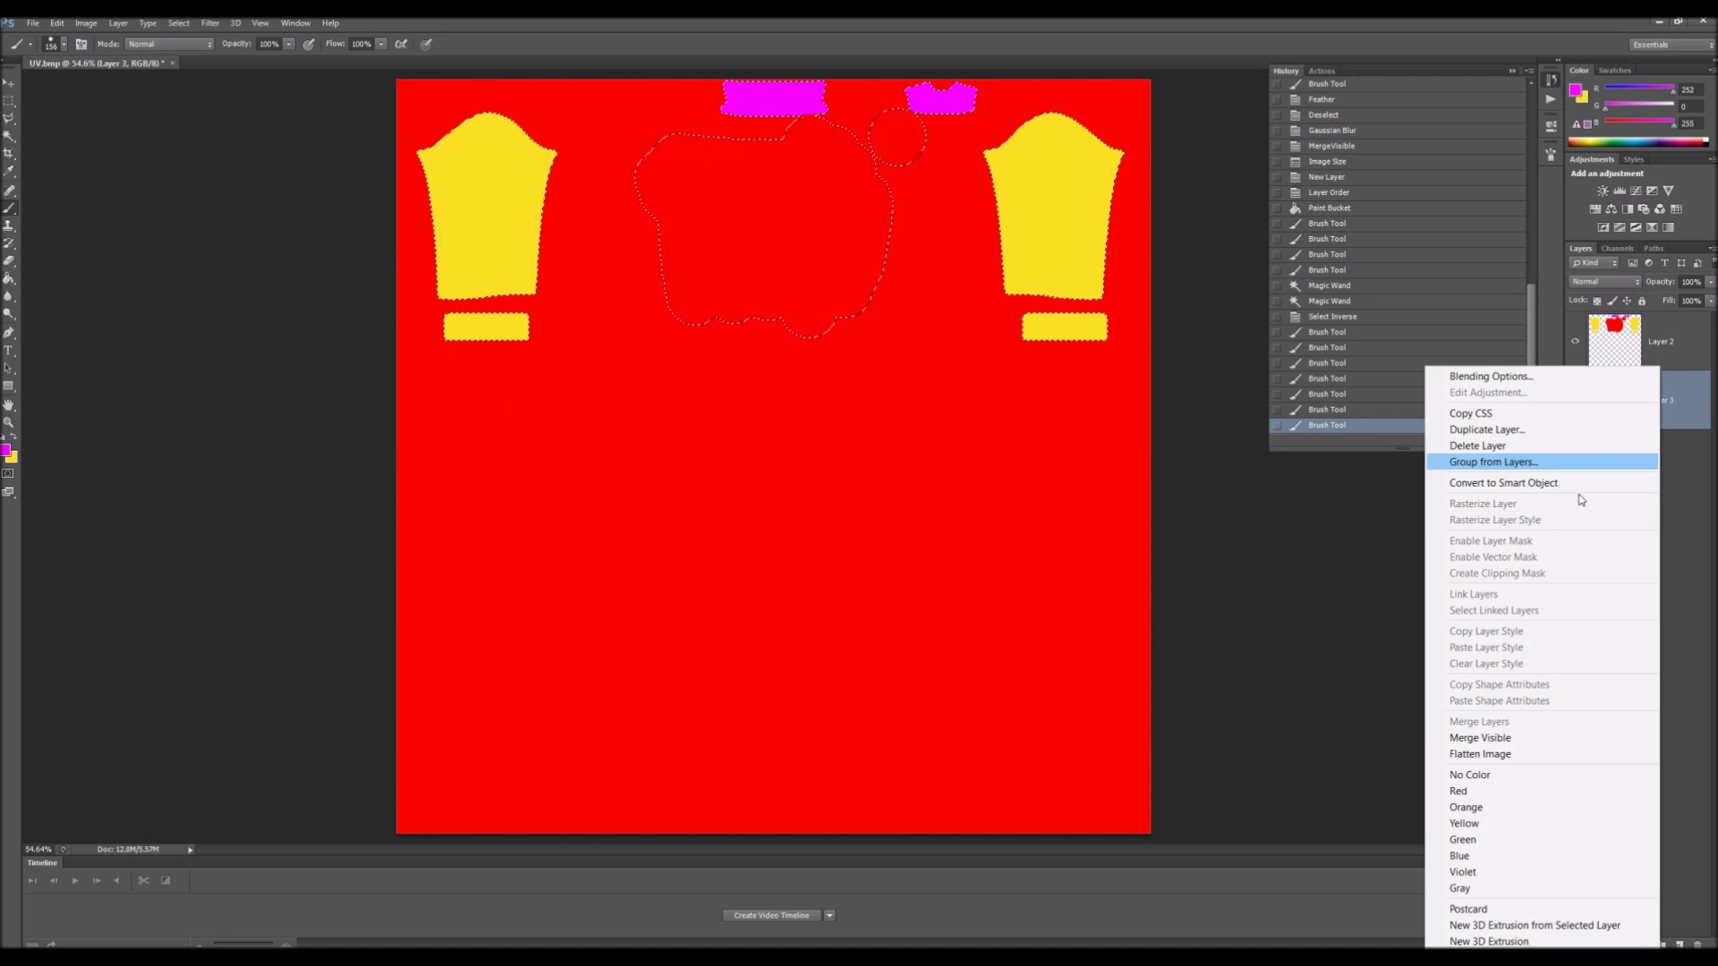
# Step: Flatten the coloured UV layout, clear the selection, and save it as mask.dds in DDS format
pyautogui.click(1487, 752)
pyautogui.hotkey('ctrl', 'd')
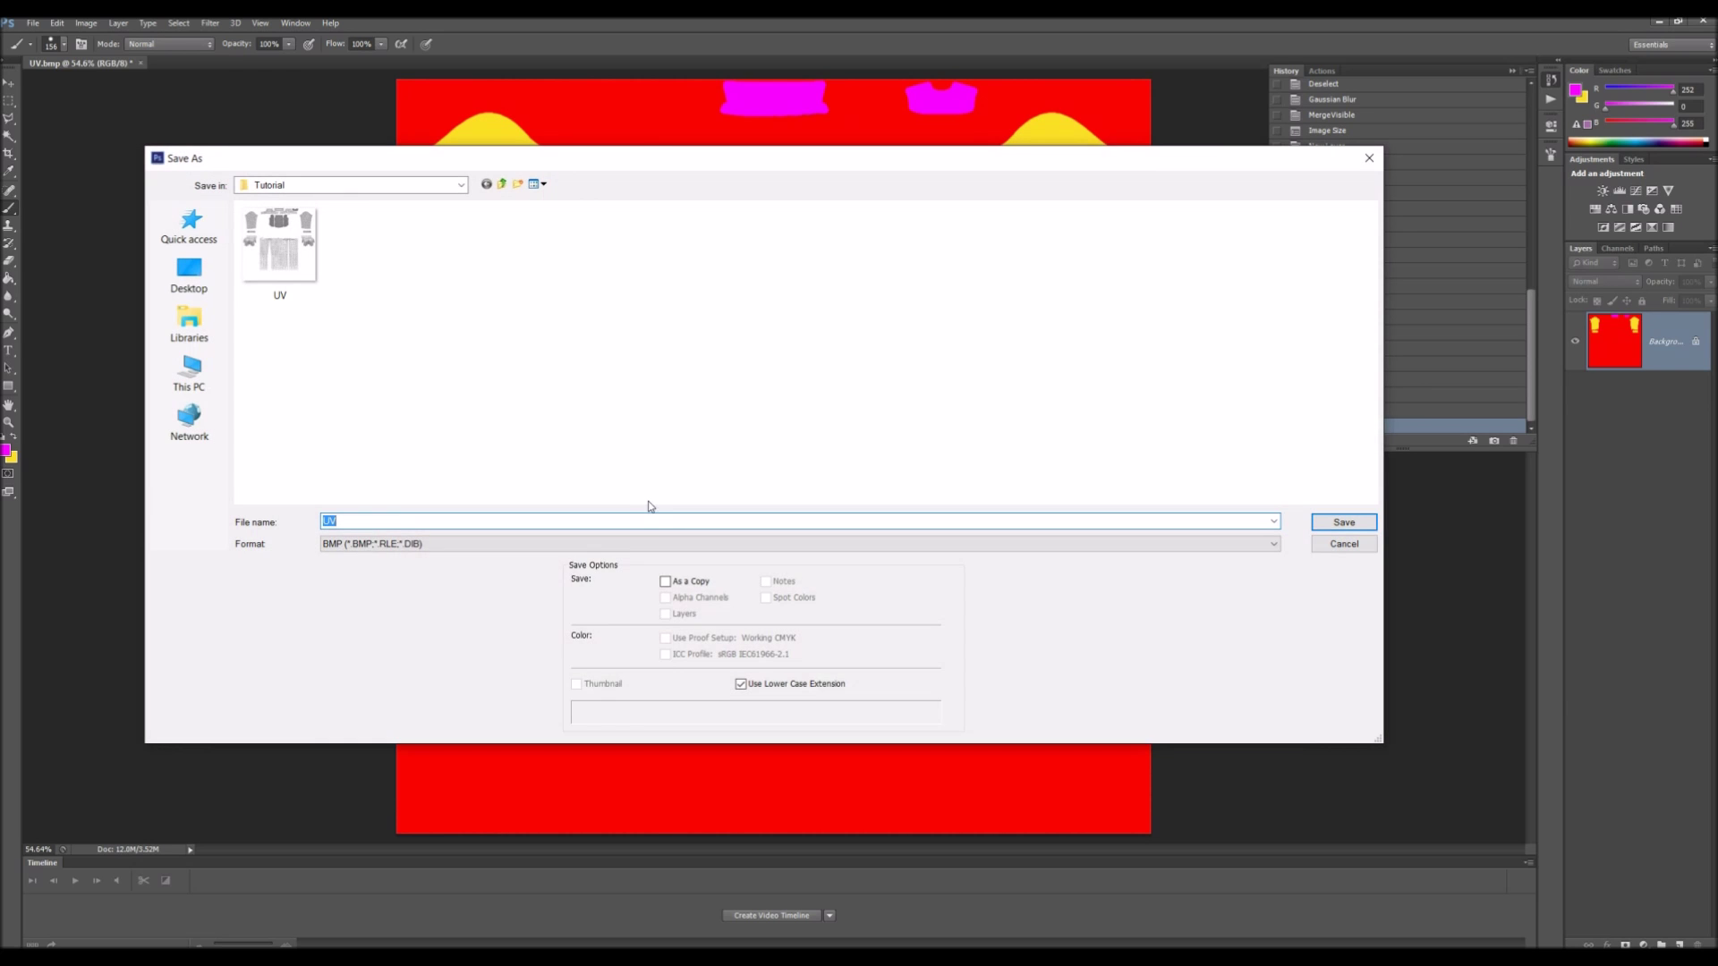
pyautogui.click(654, 545)
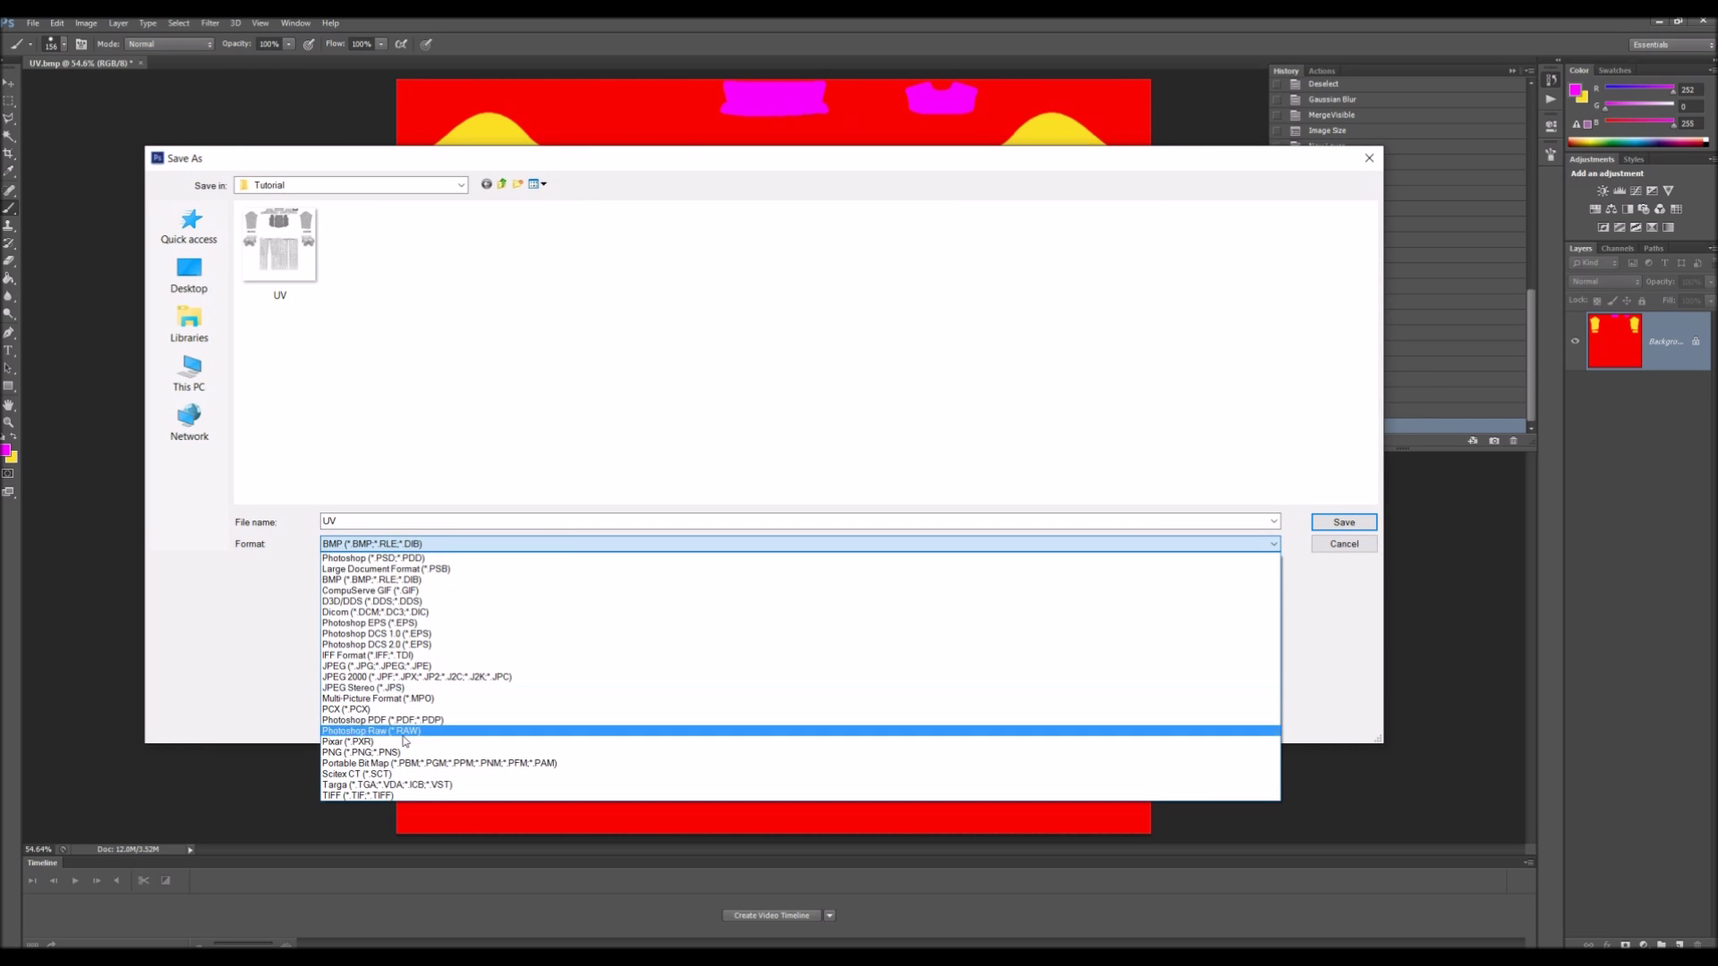
pyautogui.click(434, 601)
pyautogui.click(548, 520)
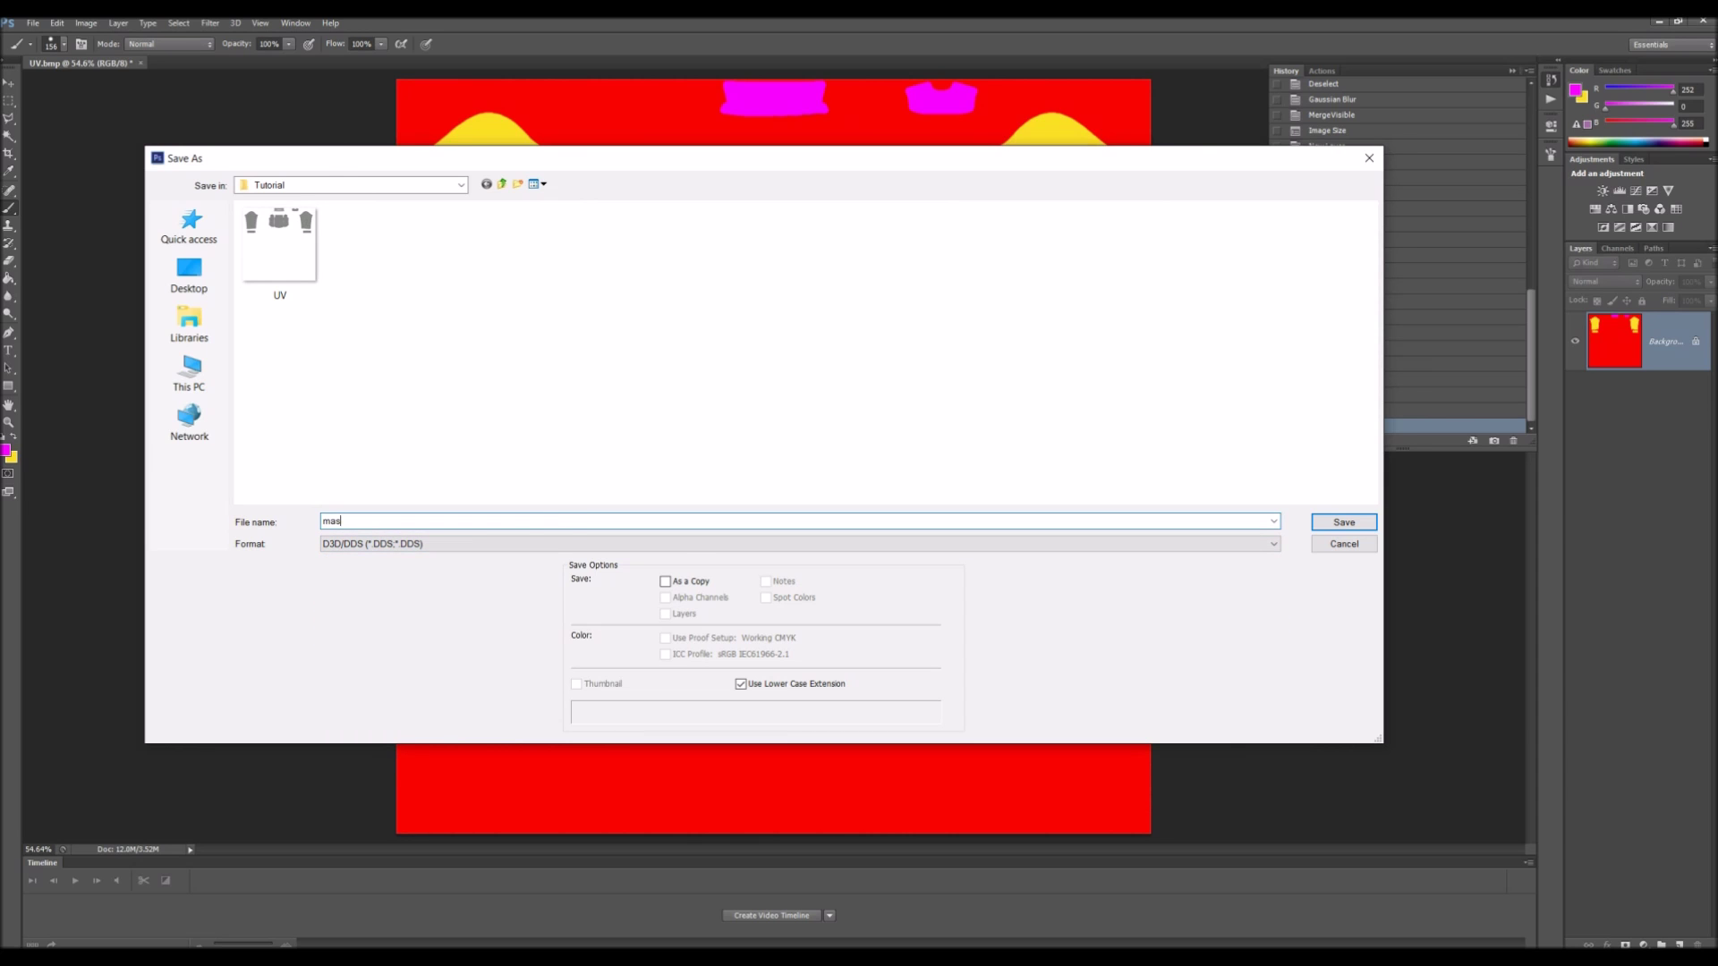
pyautogui.press('Return')
pyautogui.press('Return')
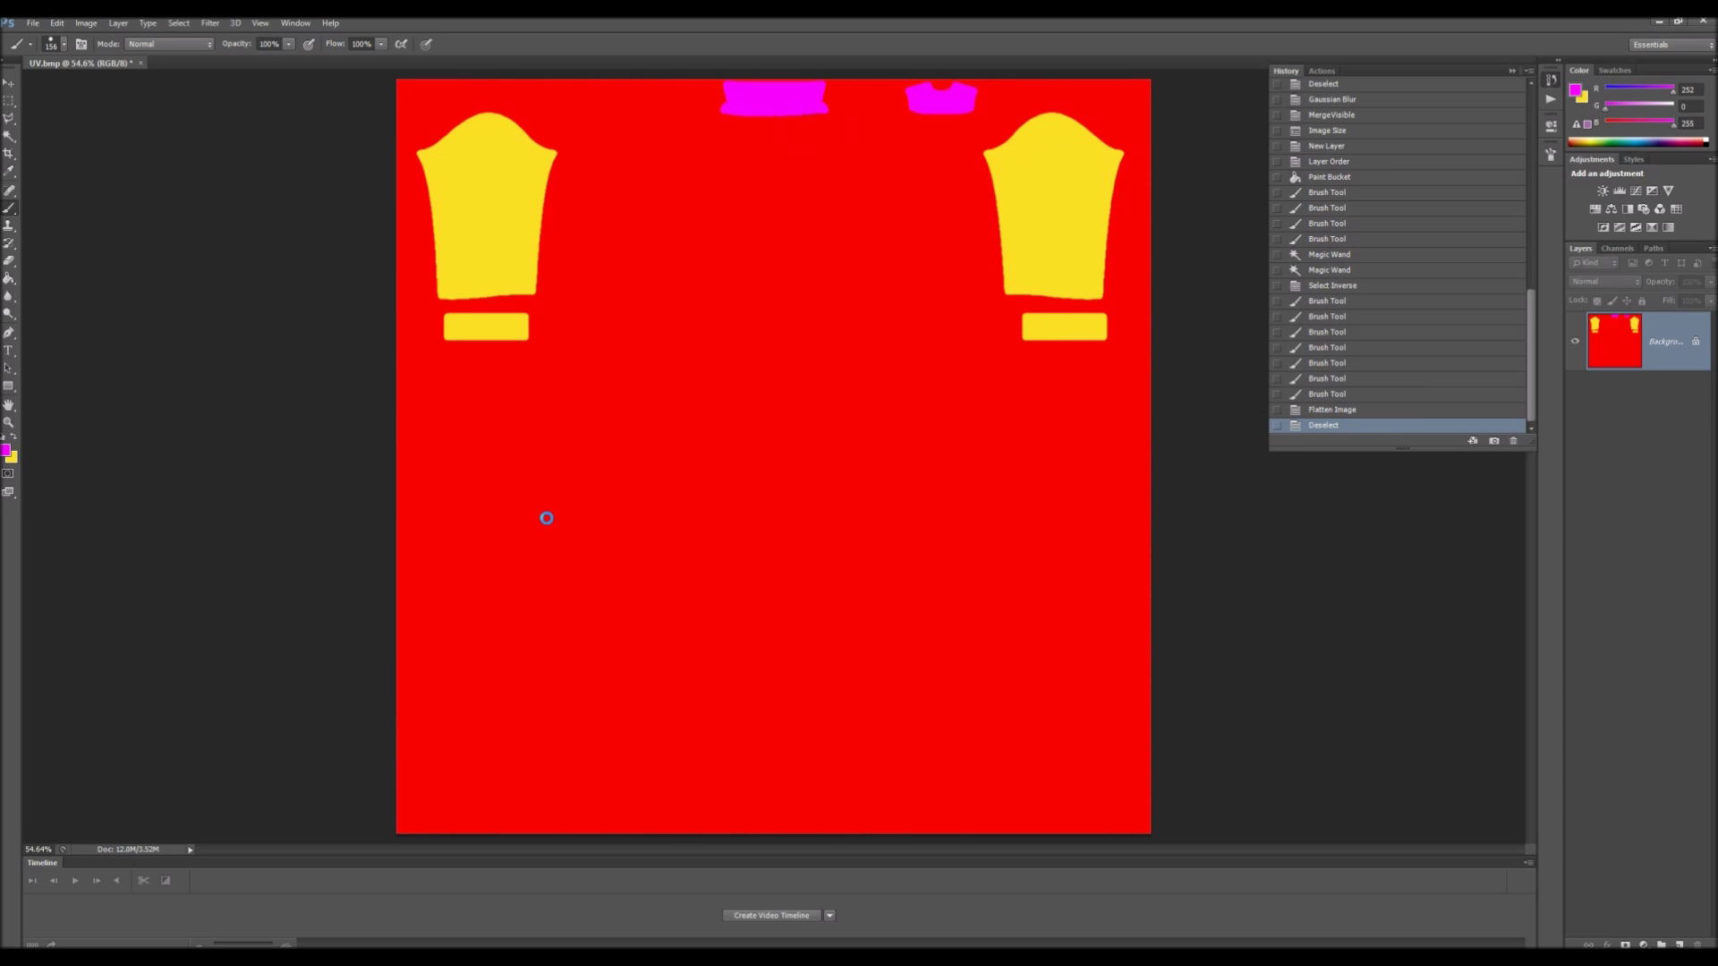
# Step: Back in TSR Workshop, import mask.dds as the shirt's Mask texture
pyautogui.hotkey('alt', 'Tab')
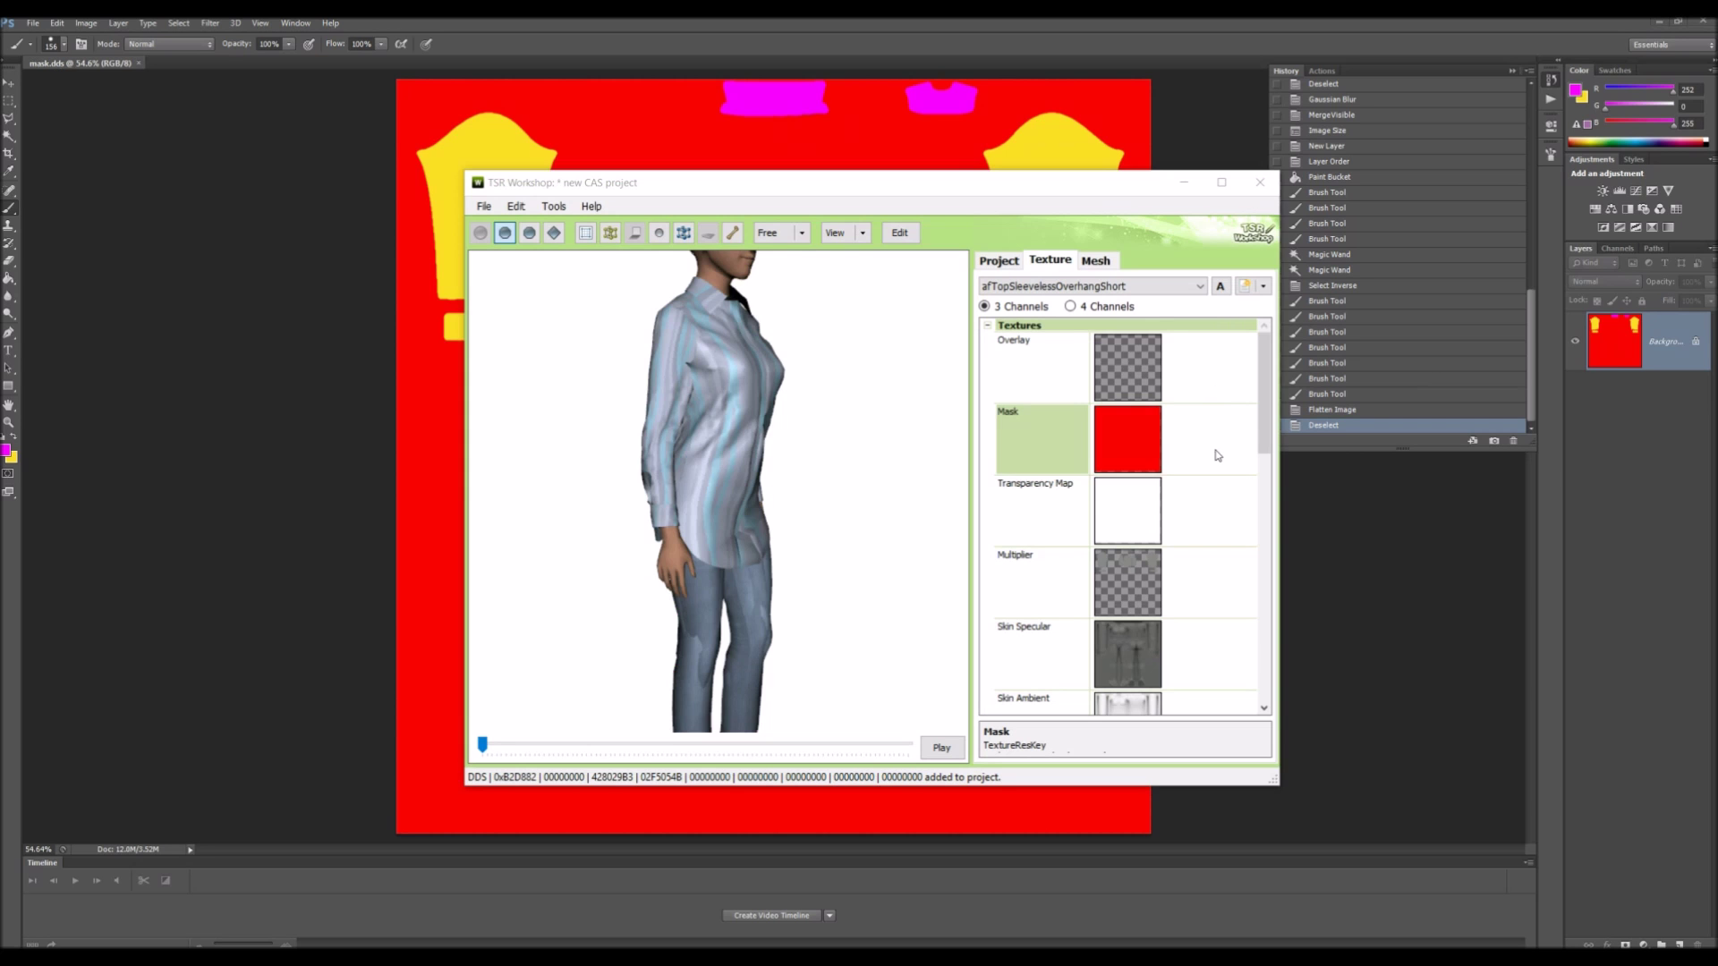
pyautogui.click(1240, 411)
pyautogui.click(1072, 272)
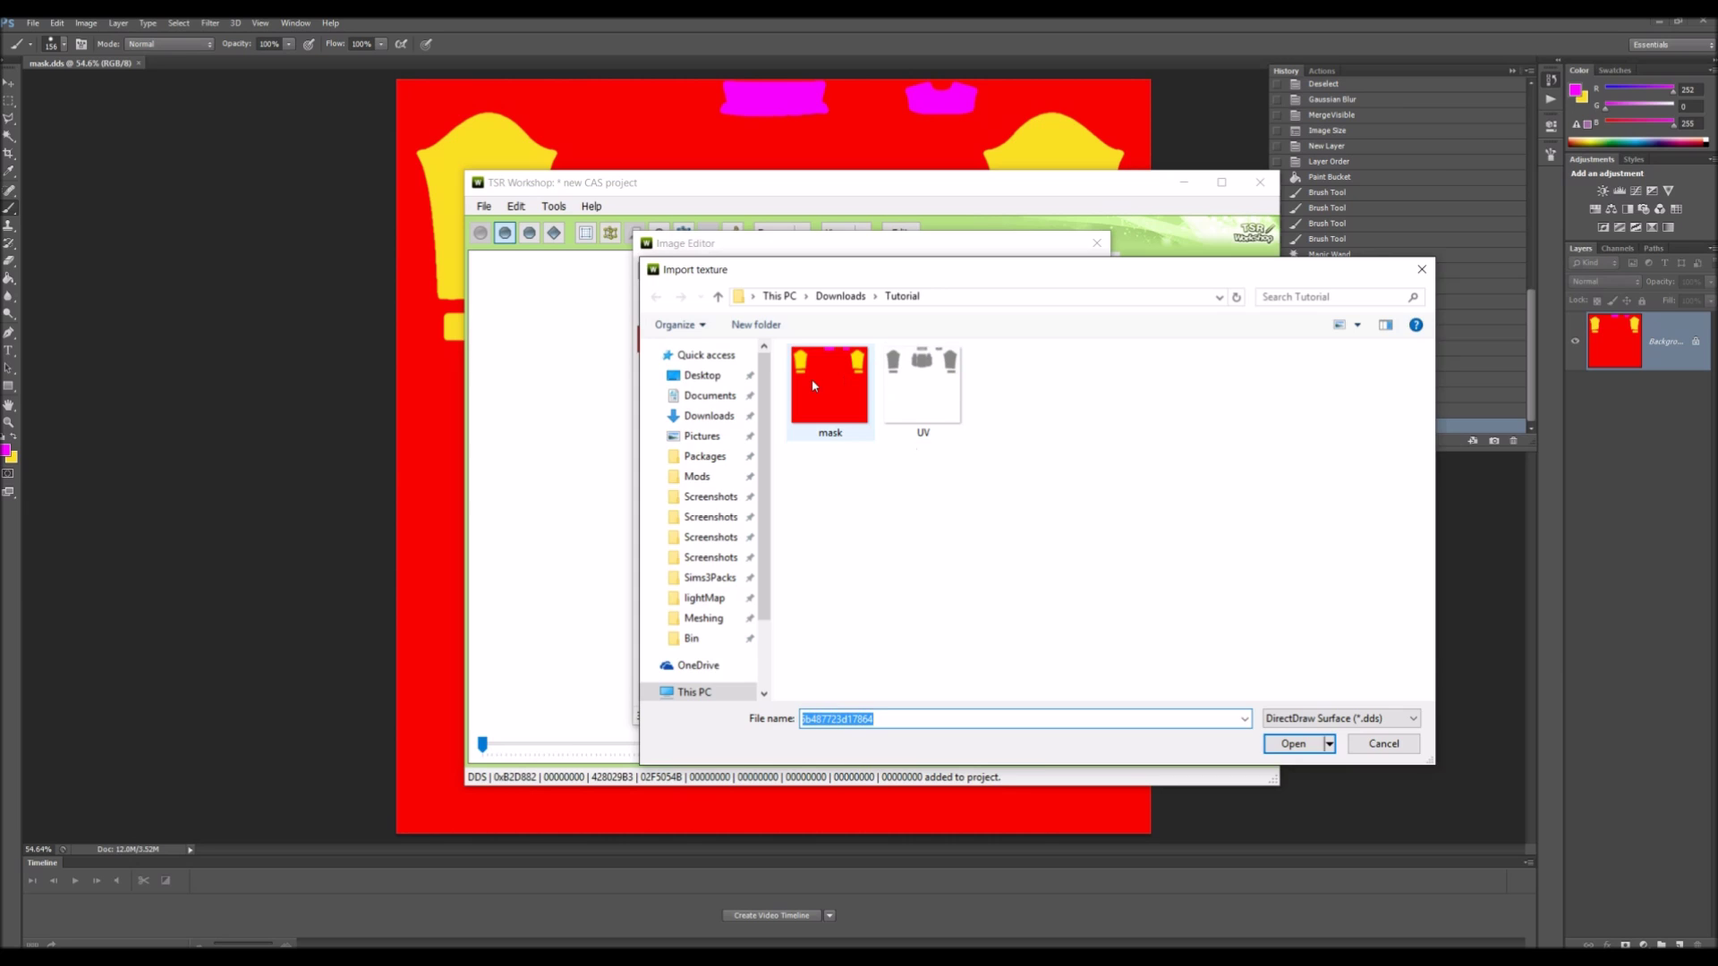
pyautogui.doubleClick(812, 379)
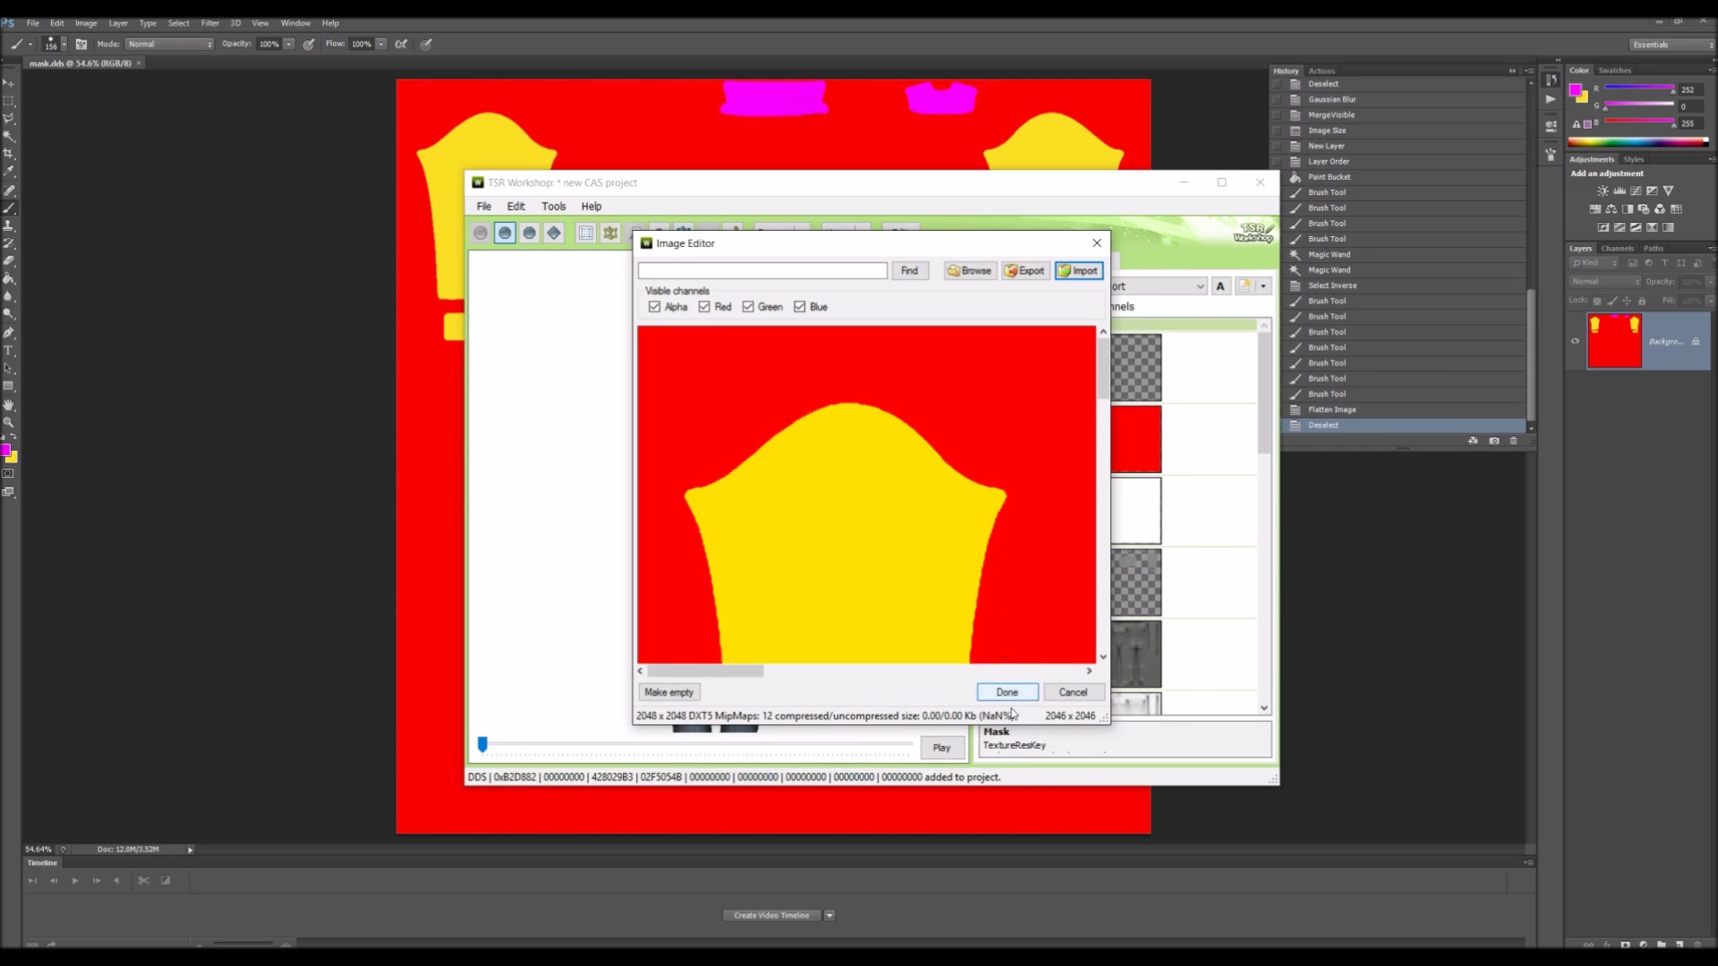
pyautogui.click(1008, 693)
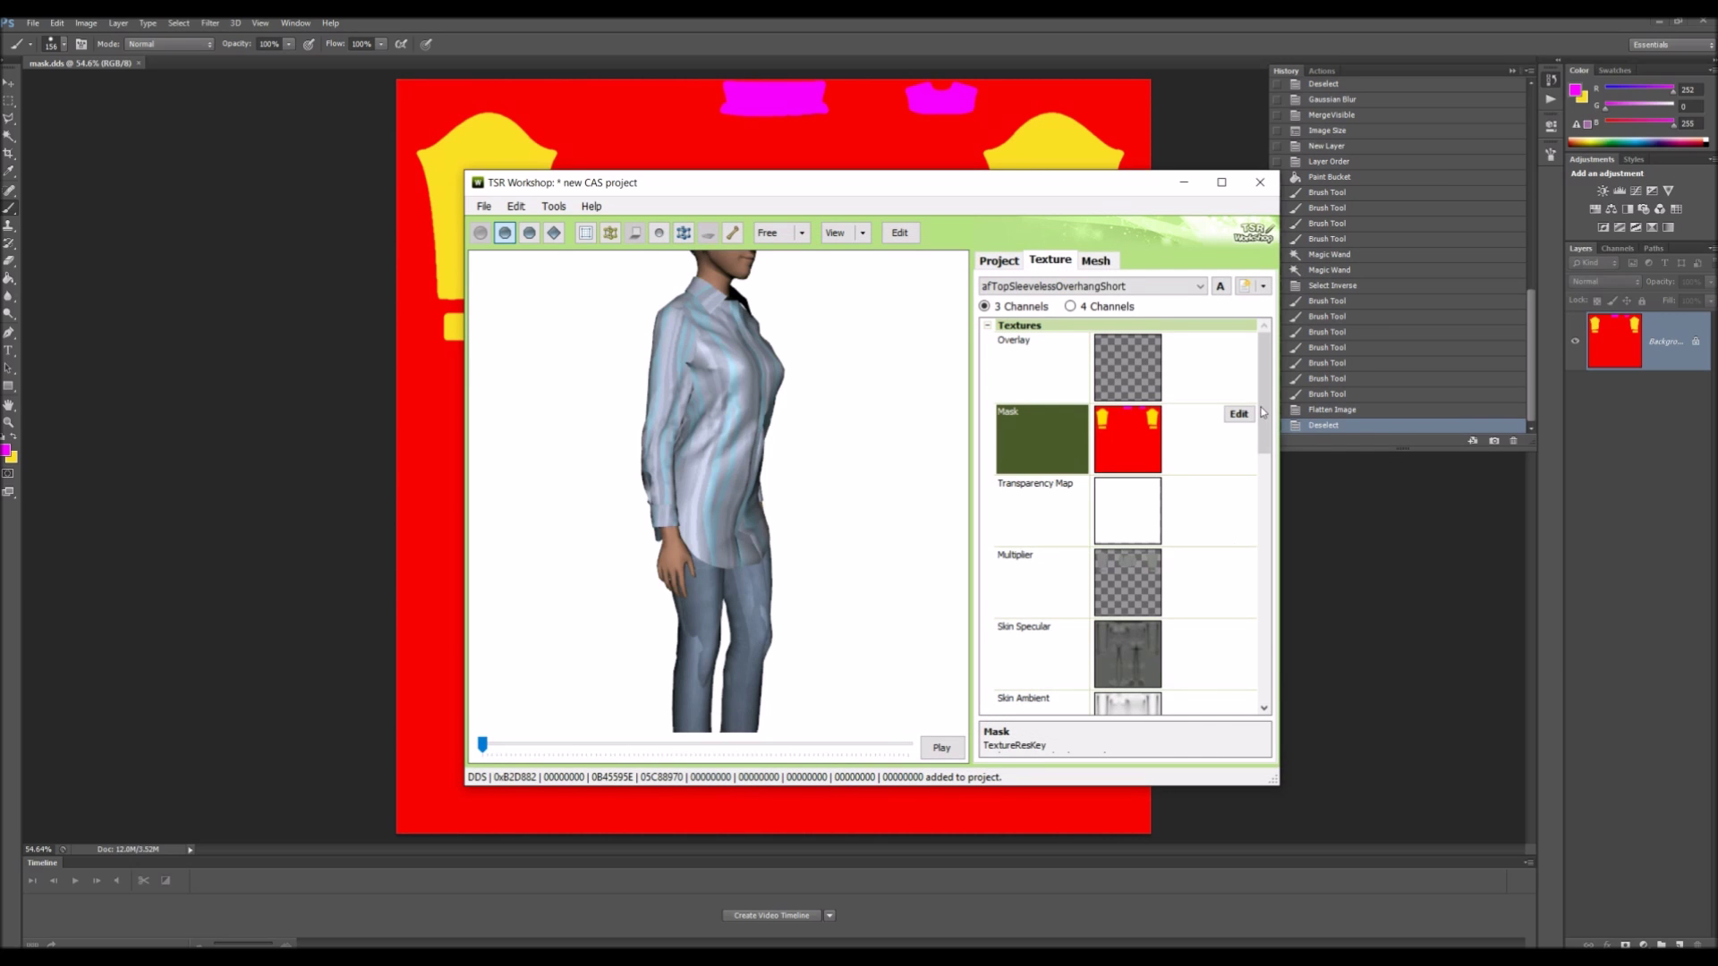
# Step: Set Enabled to True for Pattern B and Pattern C, then orbit to a front view
pyautogui.scroll(-15, 1257, 430)
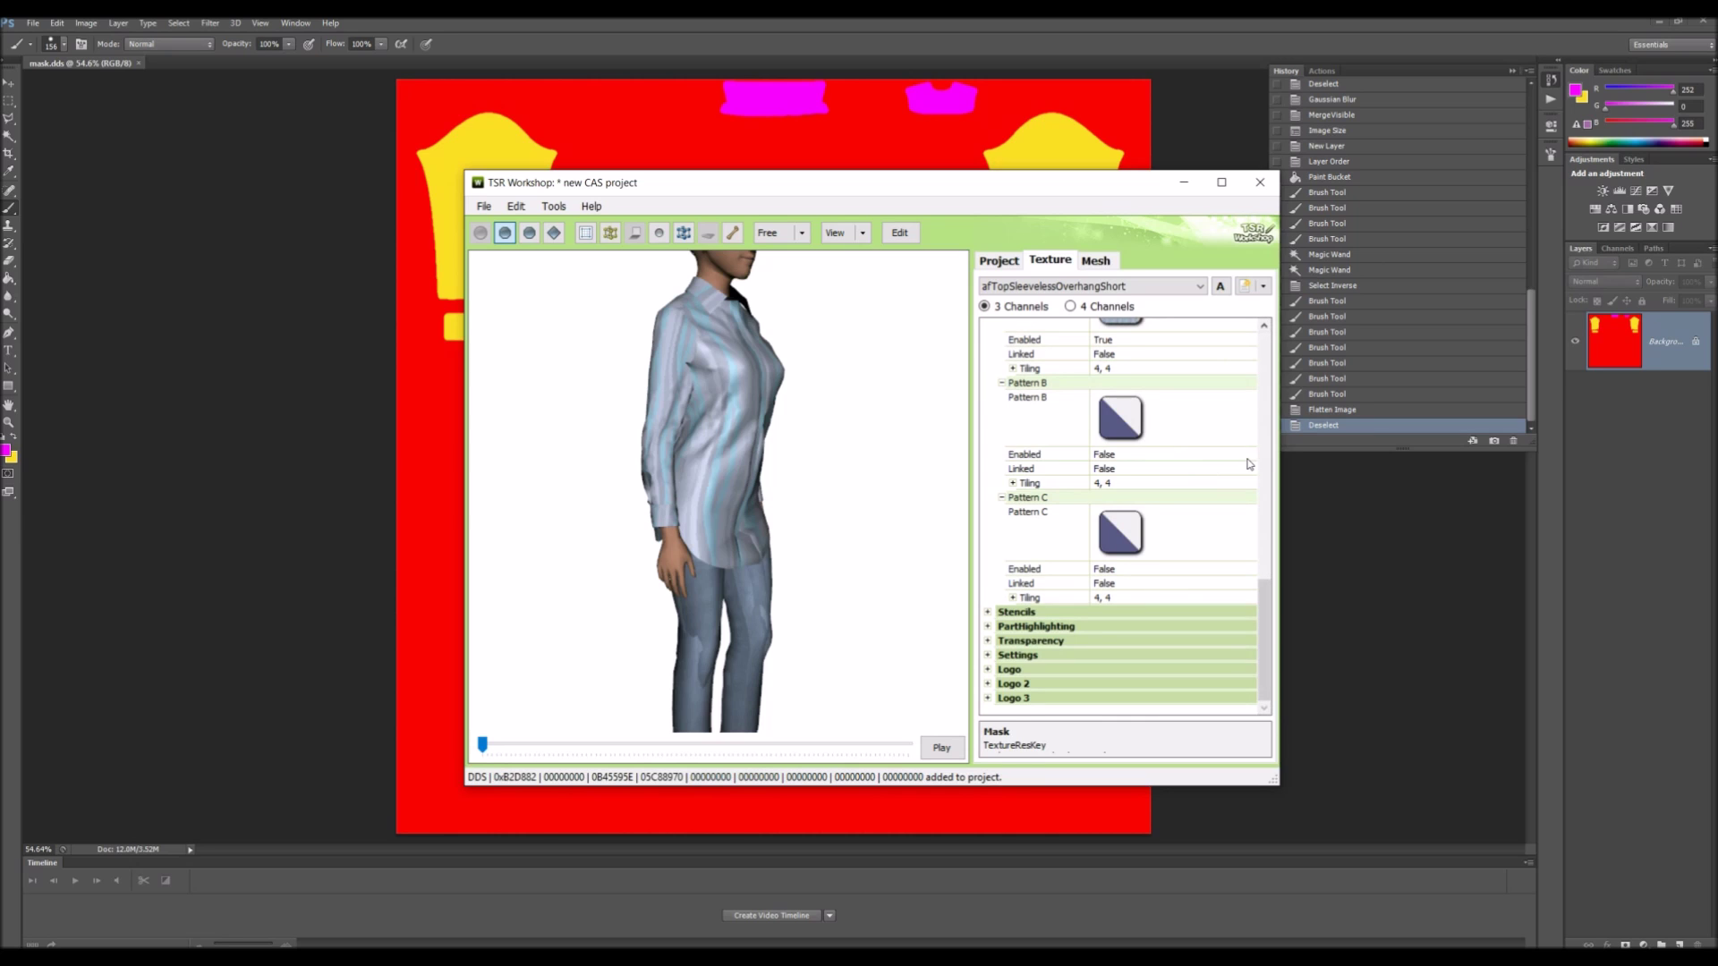
pyautogui.click(1248, 456)
pyautogui.click(1248, 454)
pyautogui.click(1239, 493)
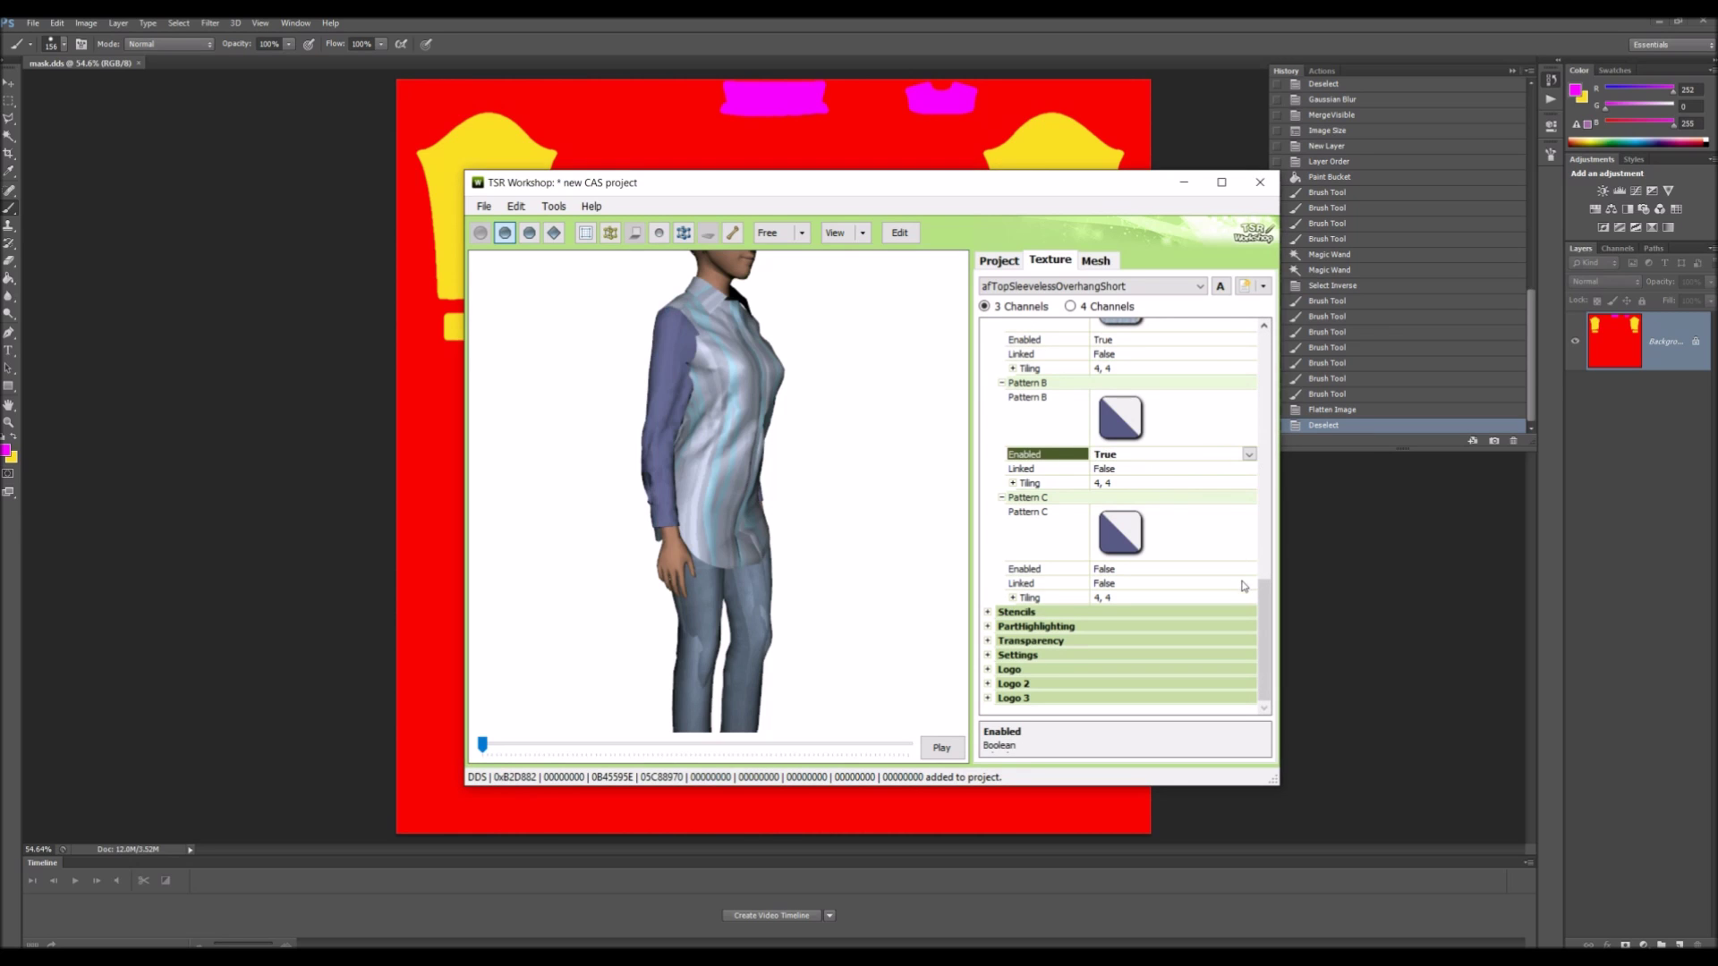
pyautogui.click(1249, 569)
pyautogui.click(1249, 569)
pyautogui.click(1227, 592)
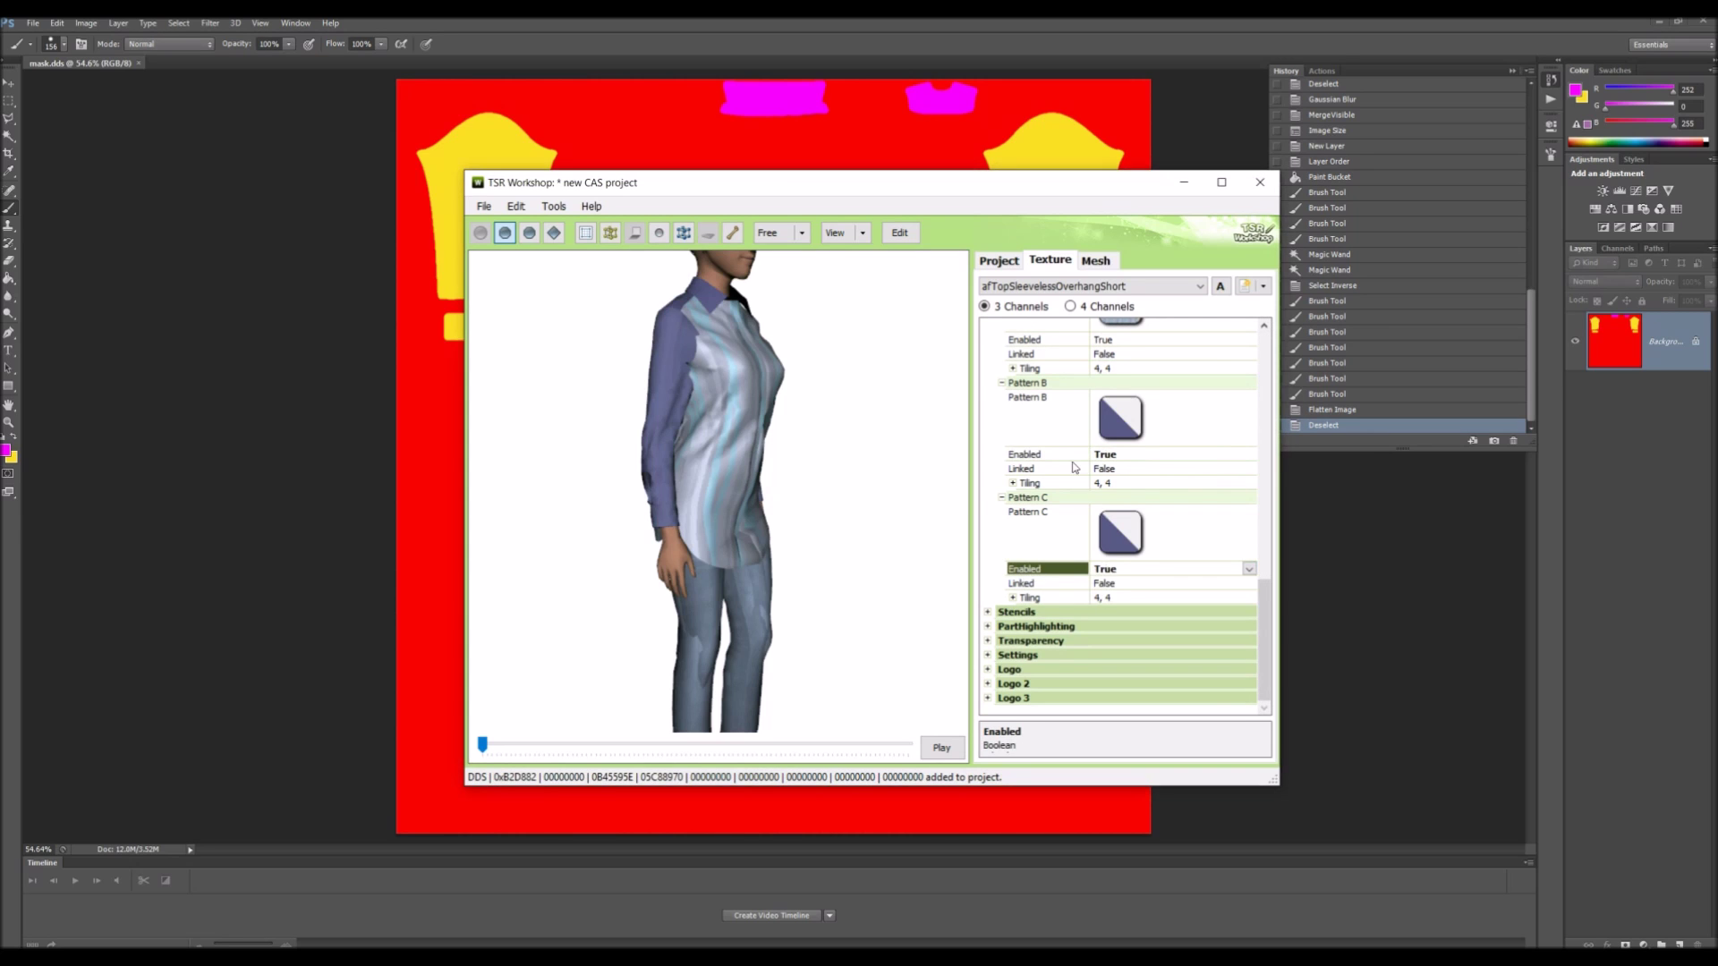
pyautogui.click(1075, 467)
pyautogui.moveTo(924, 491); pyautogui.dragTo(911, 543)
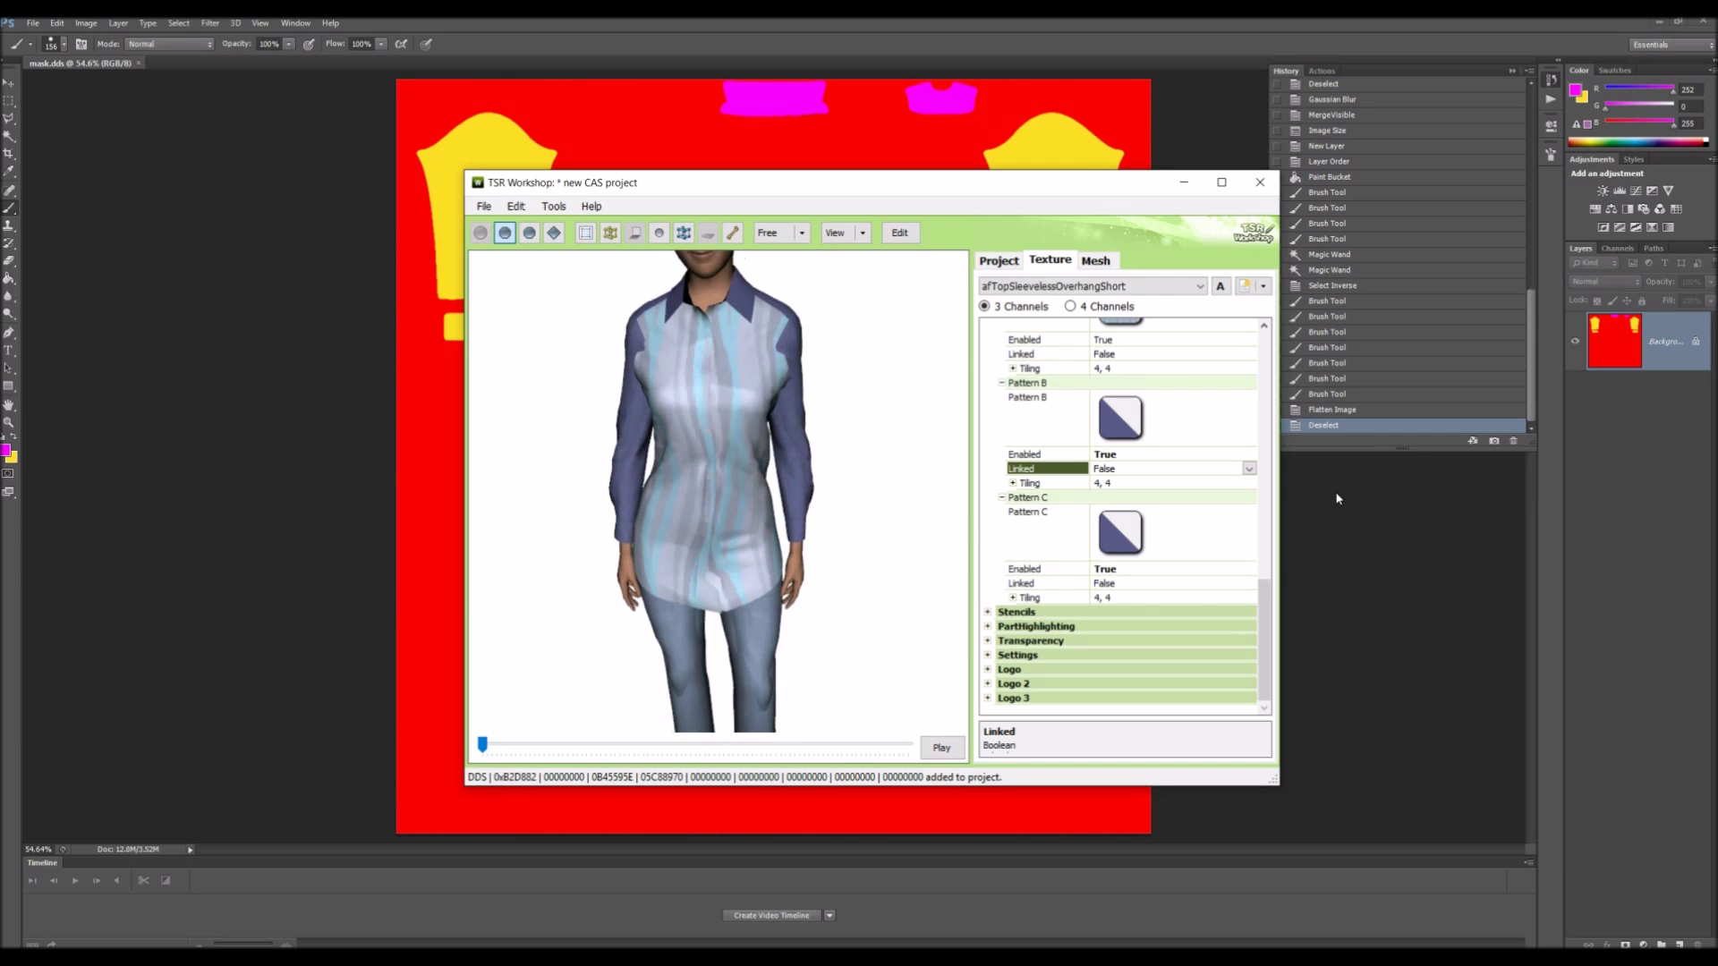
pyautogui.moveTo(1266, 596); pyautogui.dragTo(1266, 543)
# Step: Change Pattern A to the plain white Miscellaneous solidColor_1 pattern
pyautogui.click(1246, 440)
pyautogui.click(1240, 442)
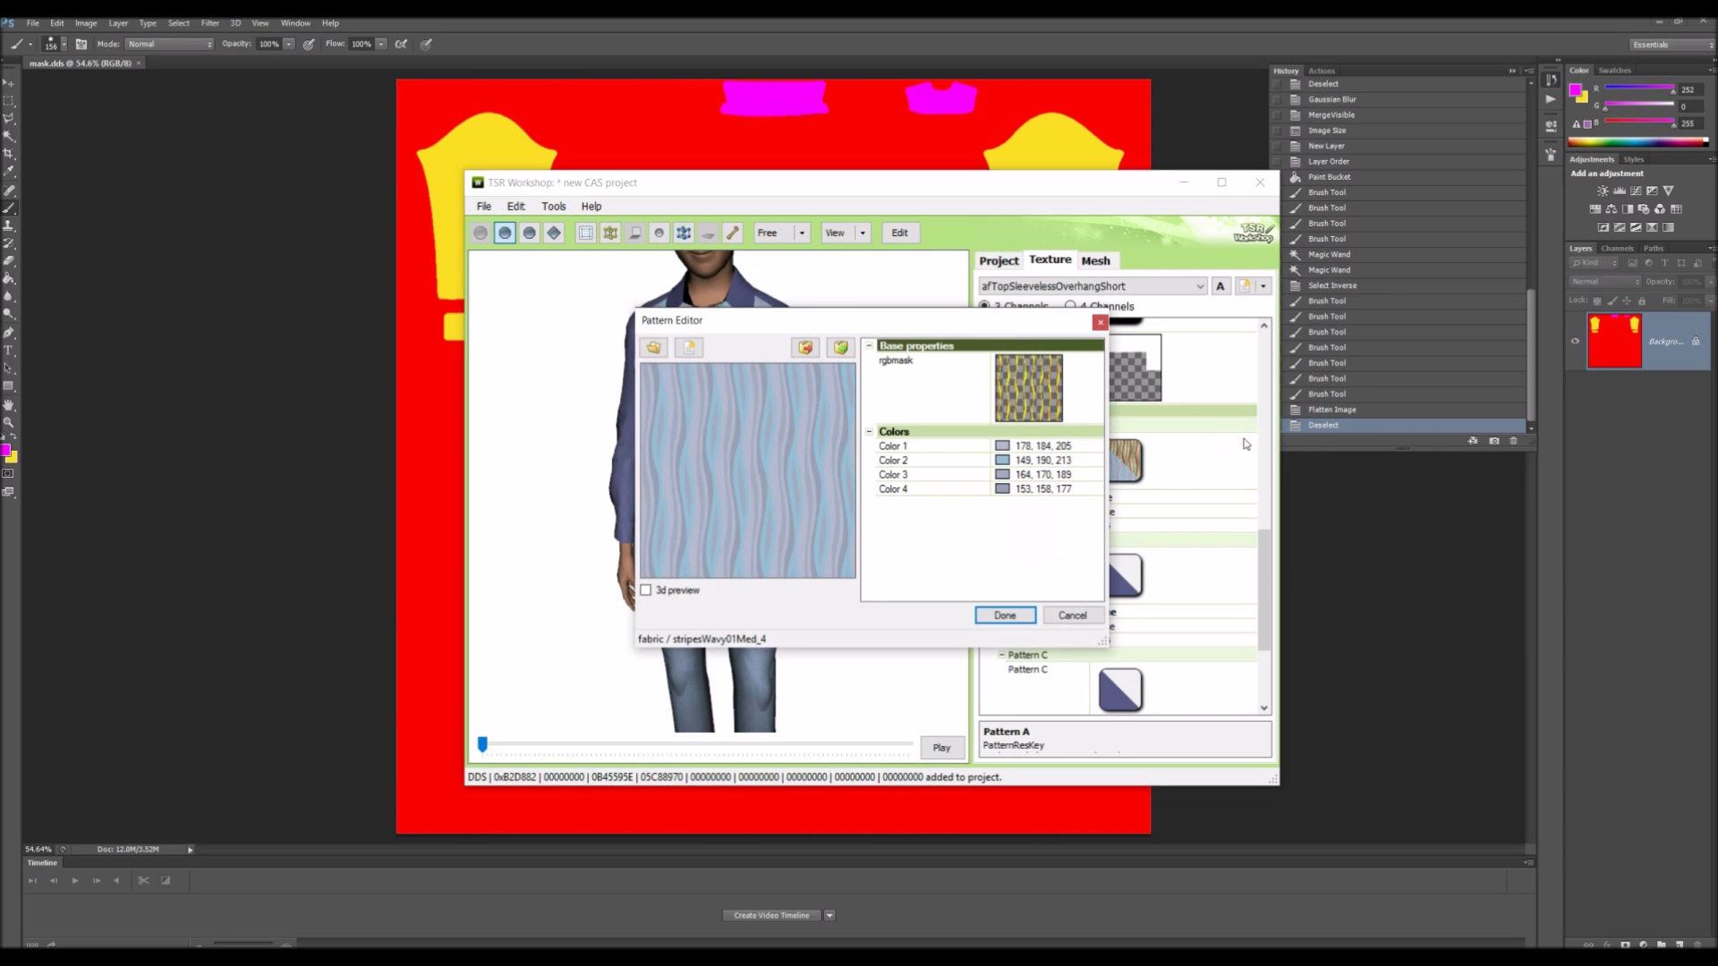
pyautogui.click(654, 347)
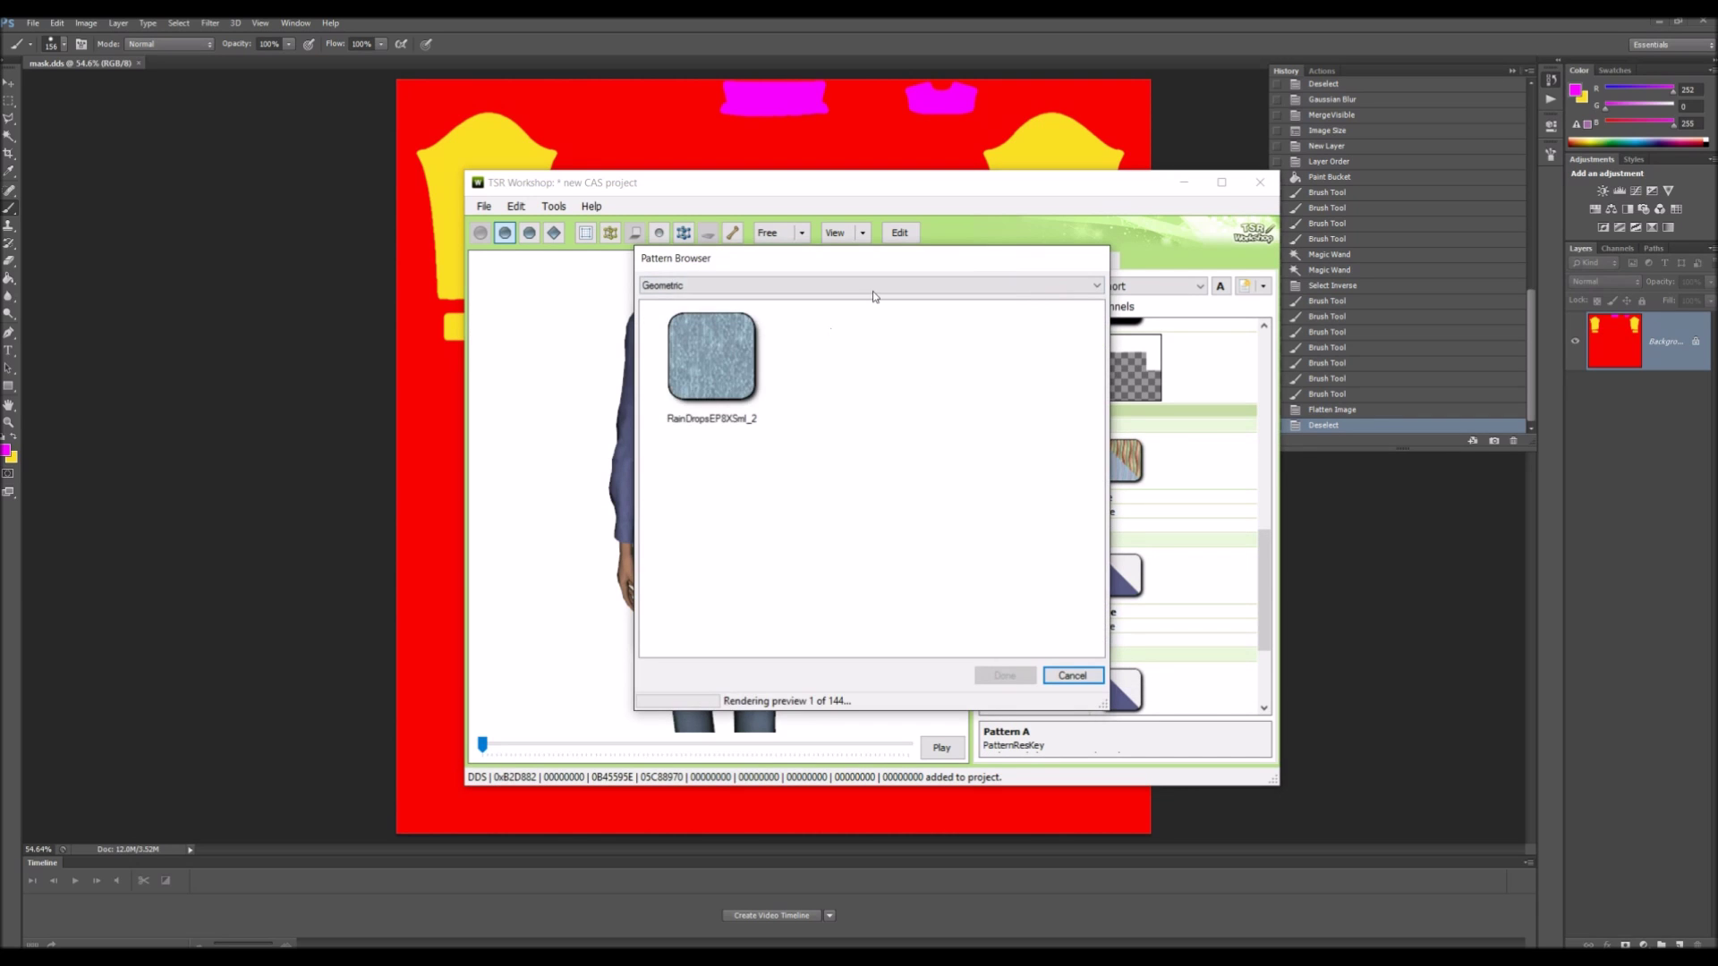
pyautogui.click(872, 285)
pyautogui.click(801, 387)
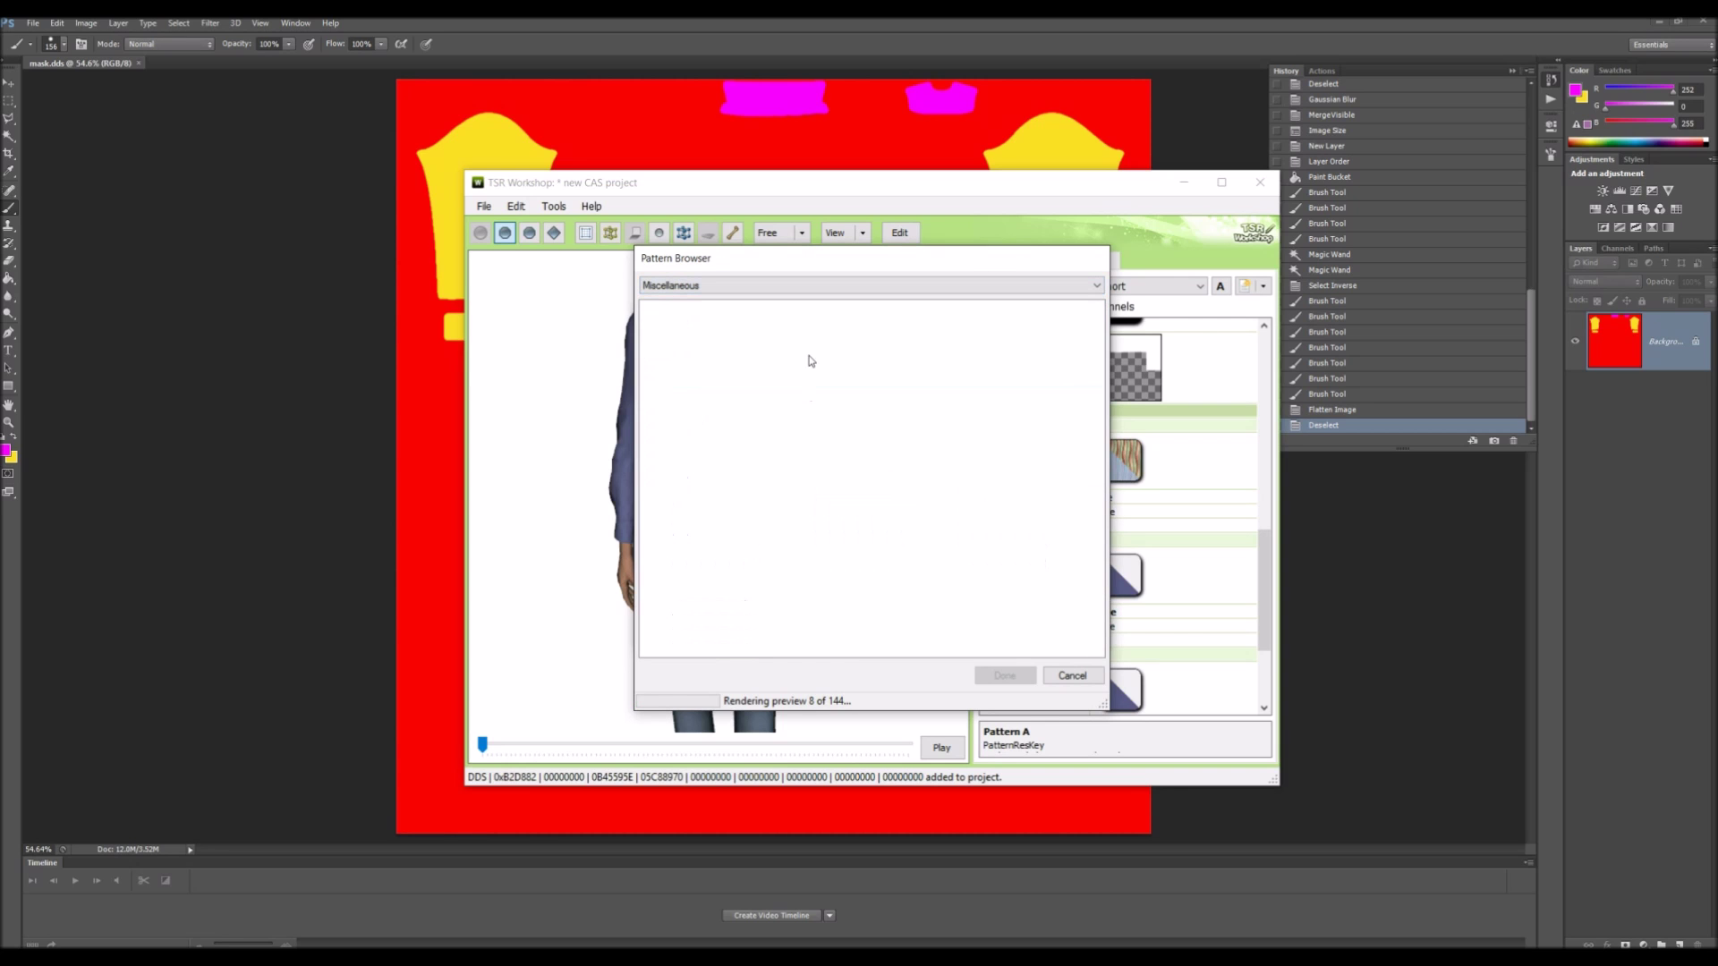
pyautogui.click(856, 356)
pyautogui.click(1011, 675)
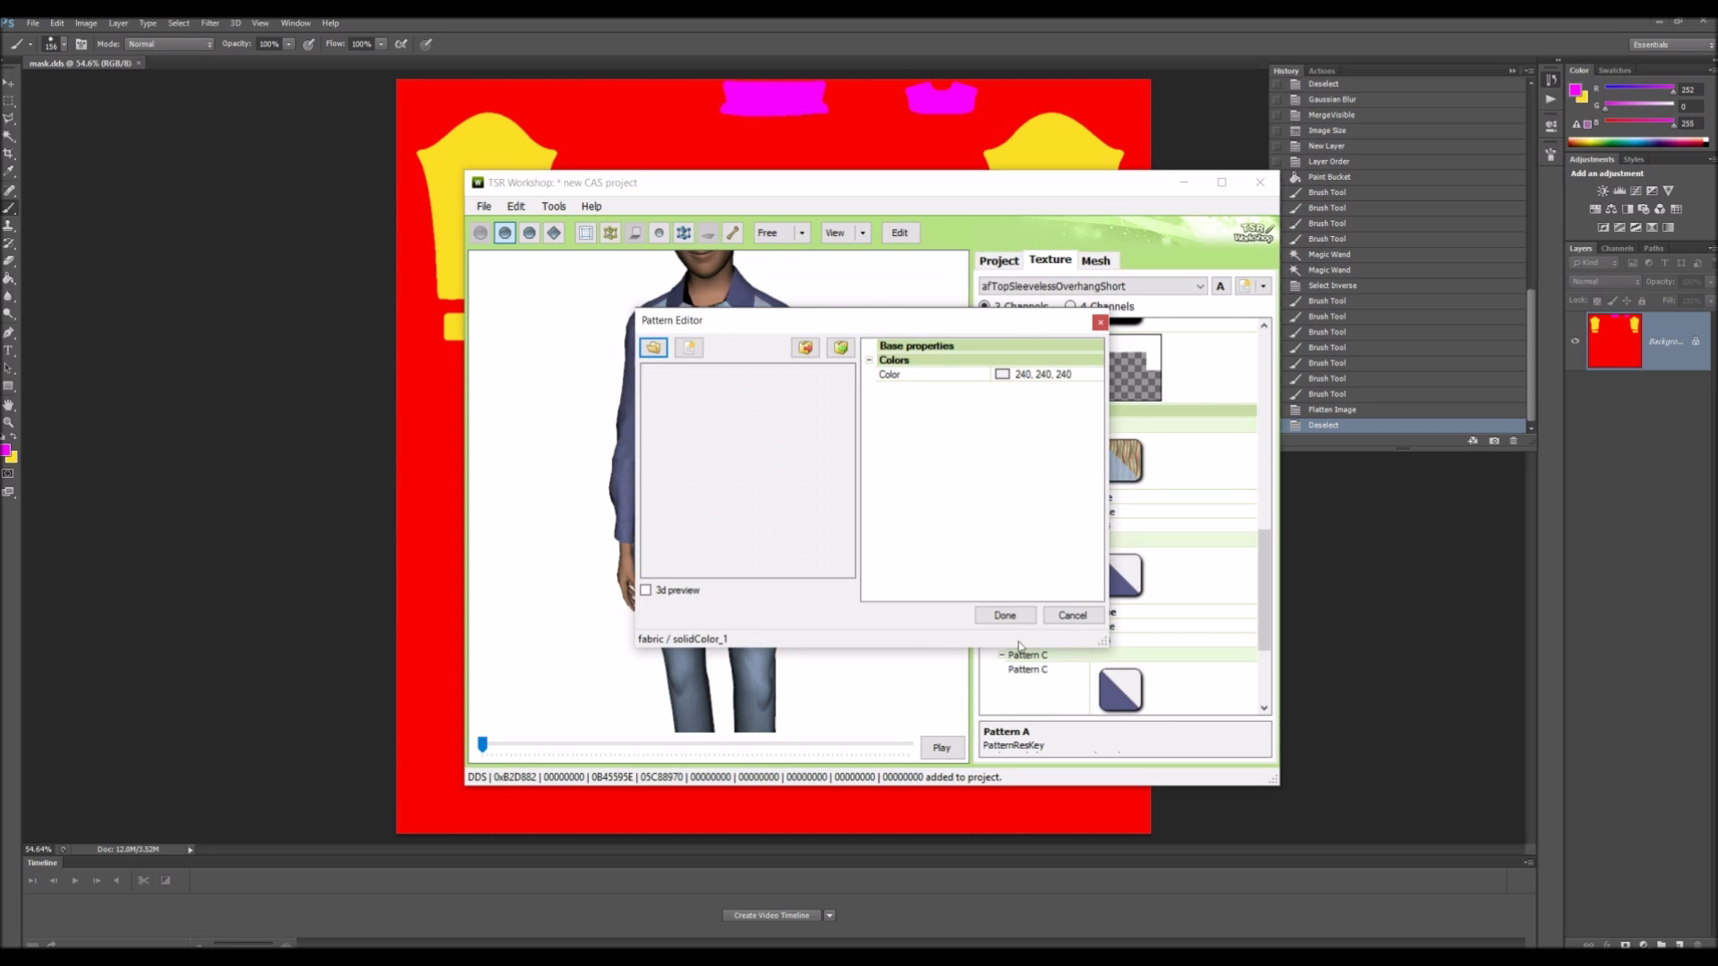
pyautogui.click(1032, 617)
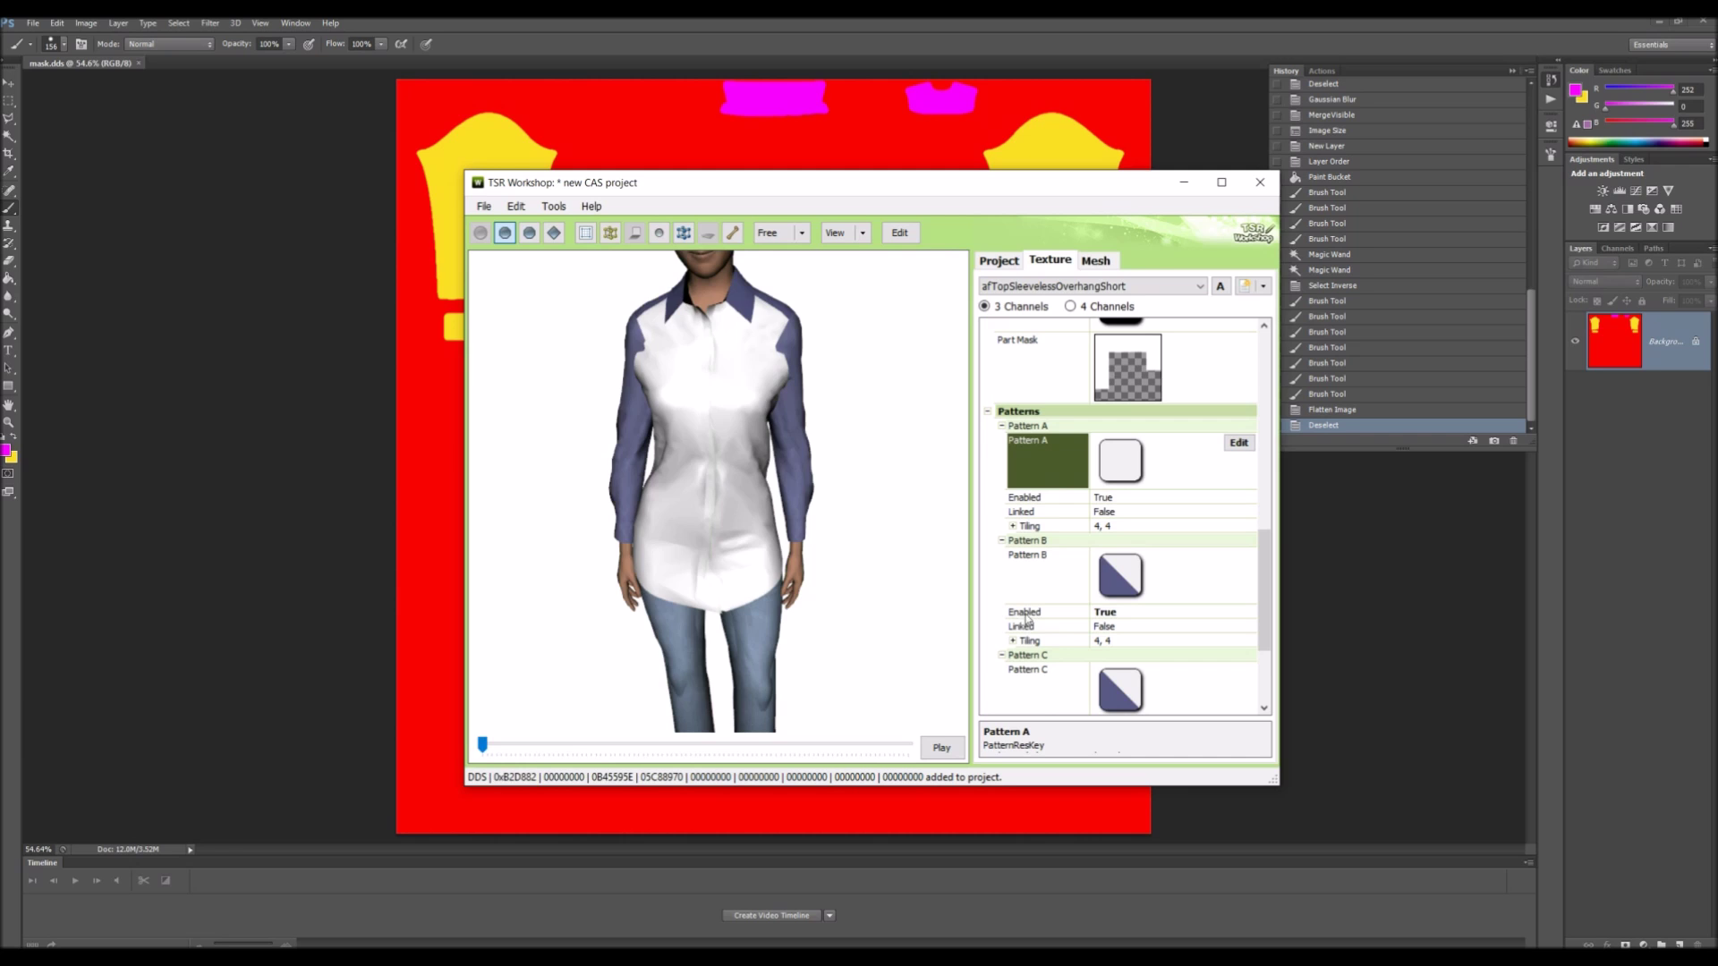
# Step: Duplicate the current texture variation, keeping the changes
pyautogui.click(1262, 287)
pyautogui.click(1283, 325)
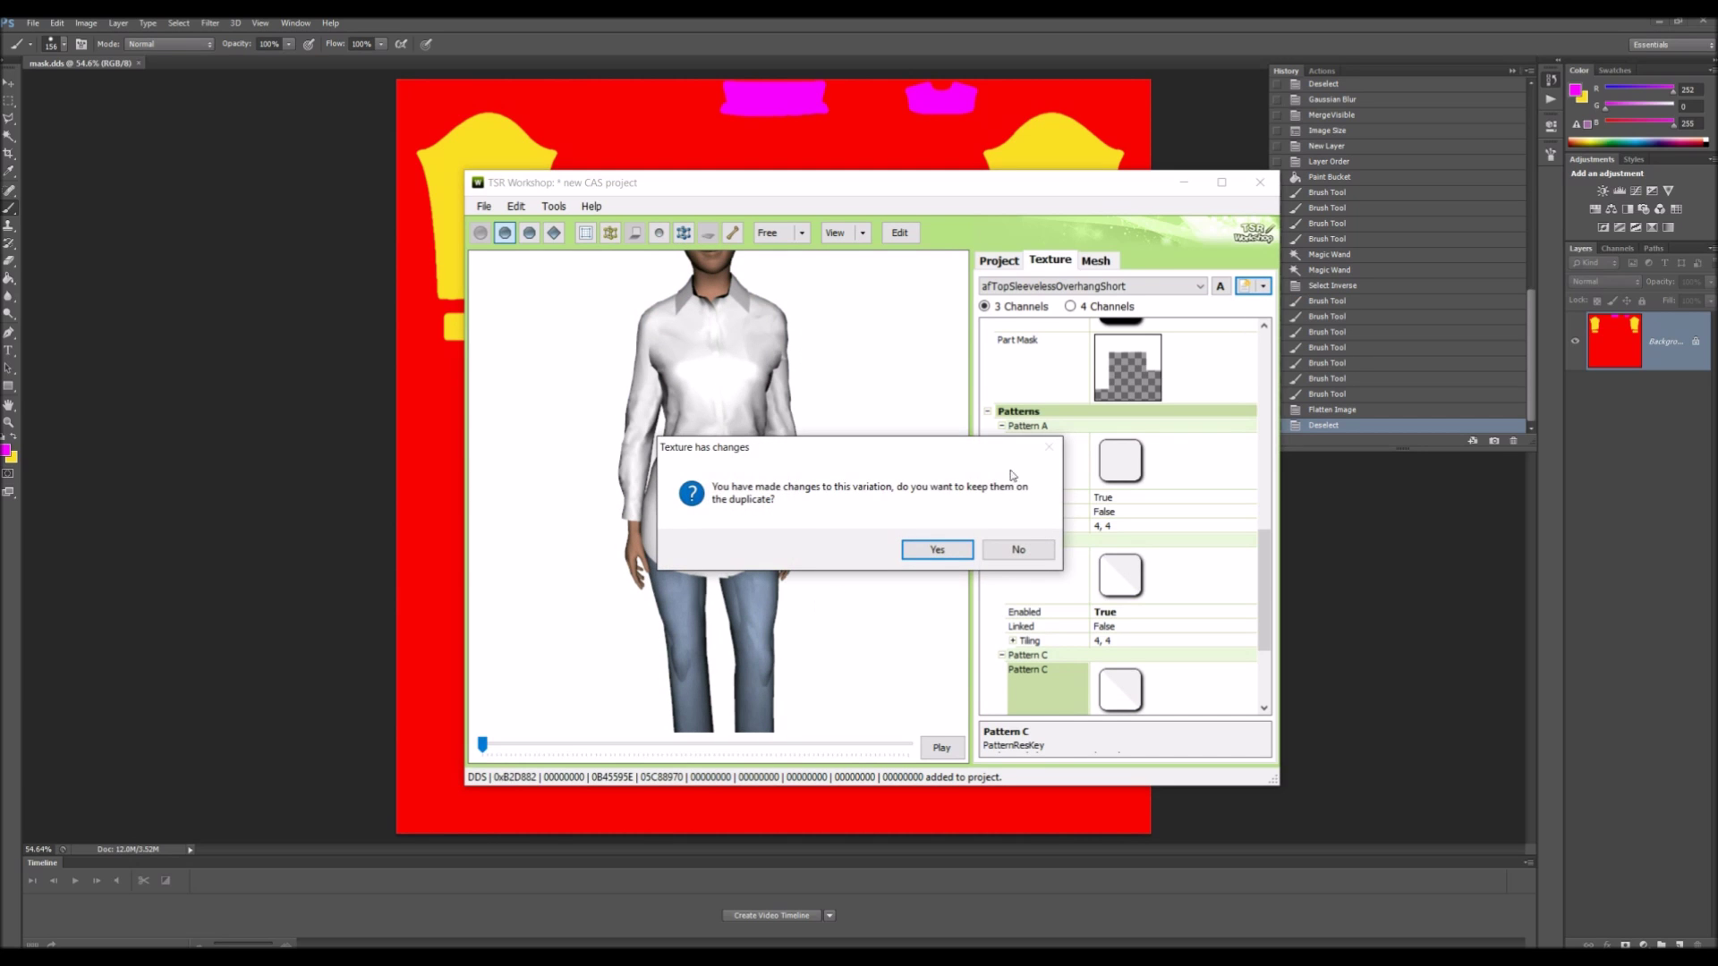
pyautogui.press('Return')
pyautogui.moveTo(1262, 380); pyautogui.dragTo(1263, 639)
# Step: In the duplicate, give Pattern A the Geometric stripeBasic02VerMed_2 blue vertical stripes
pyautogui.click(1119, 320)
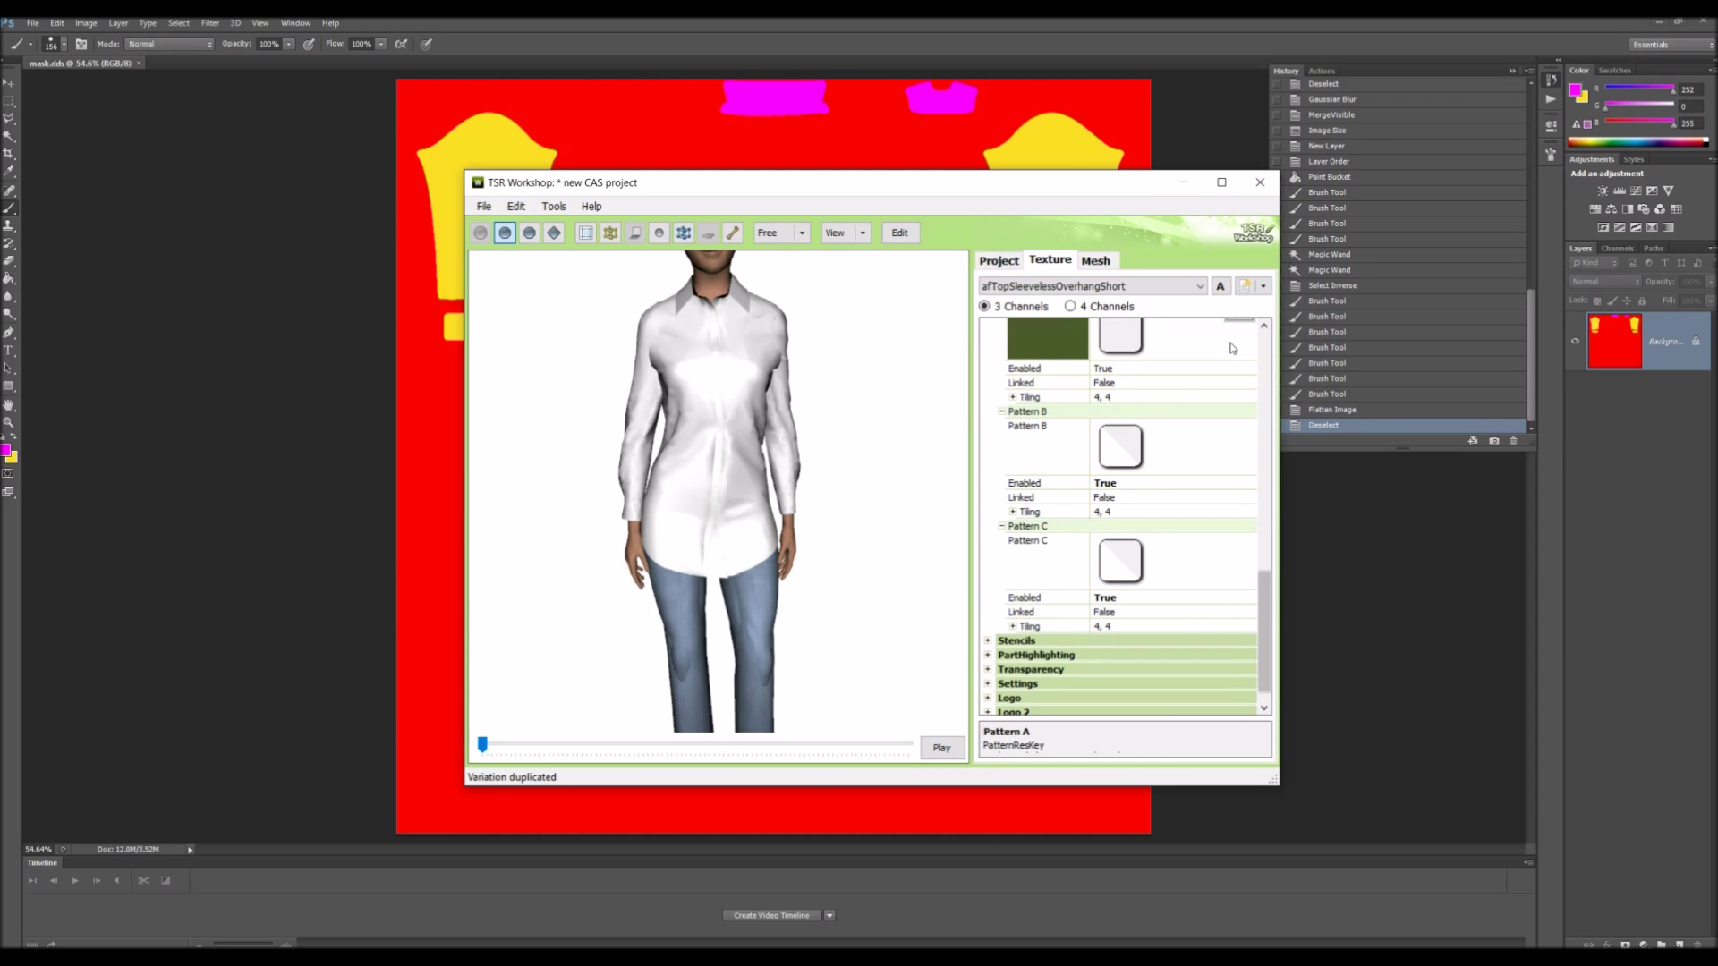
pyautogui.click(1119, 361)
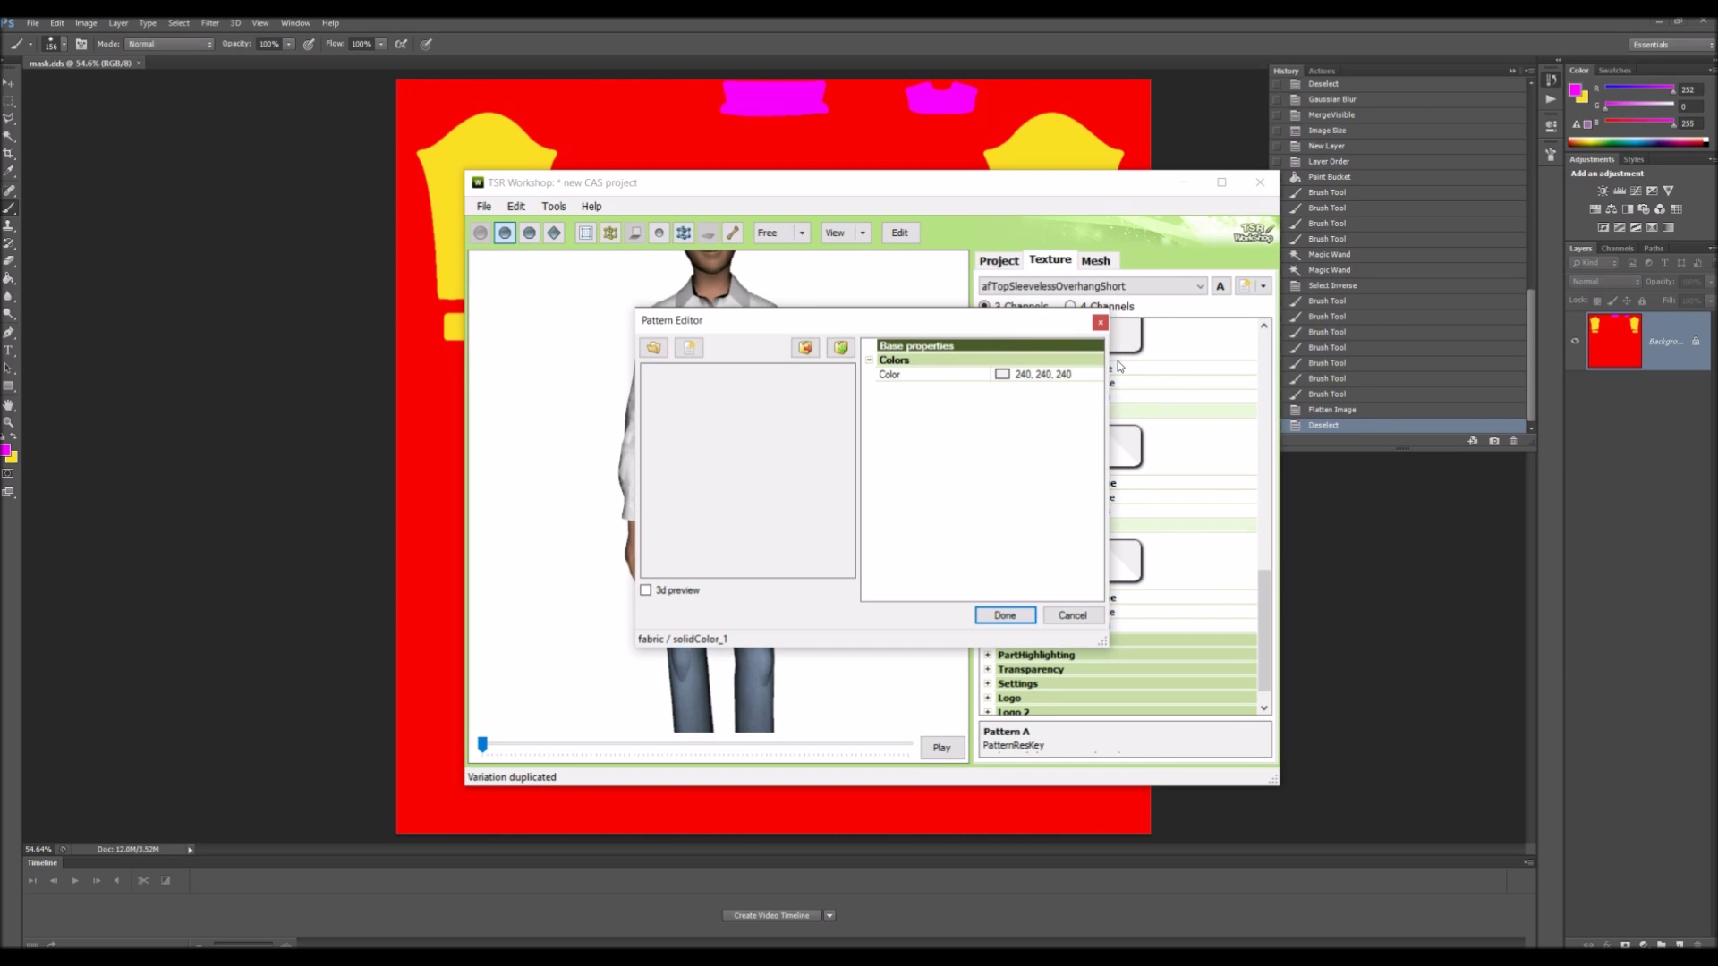
pyautogui.click(654, 347)
pyautogui.click(796, 287)
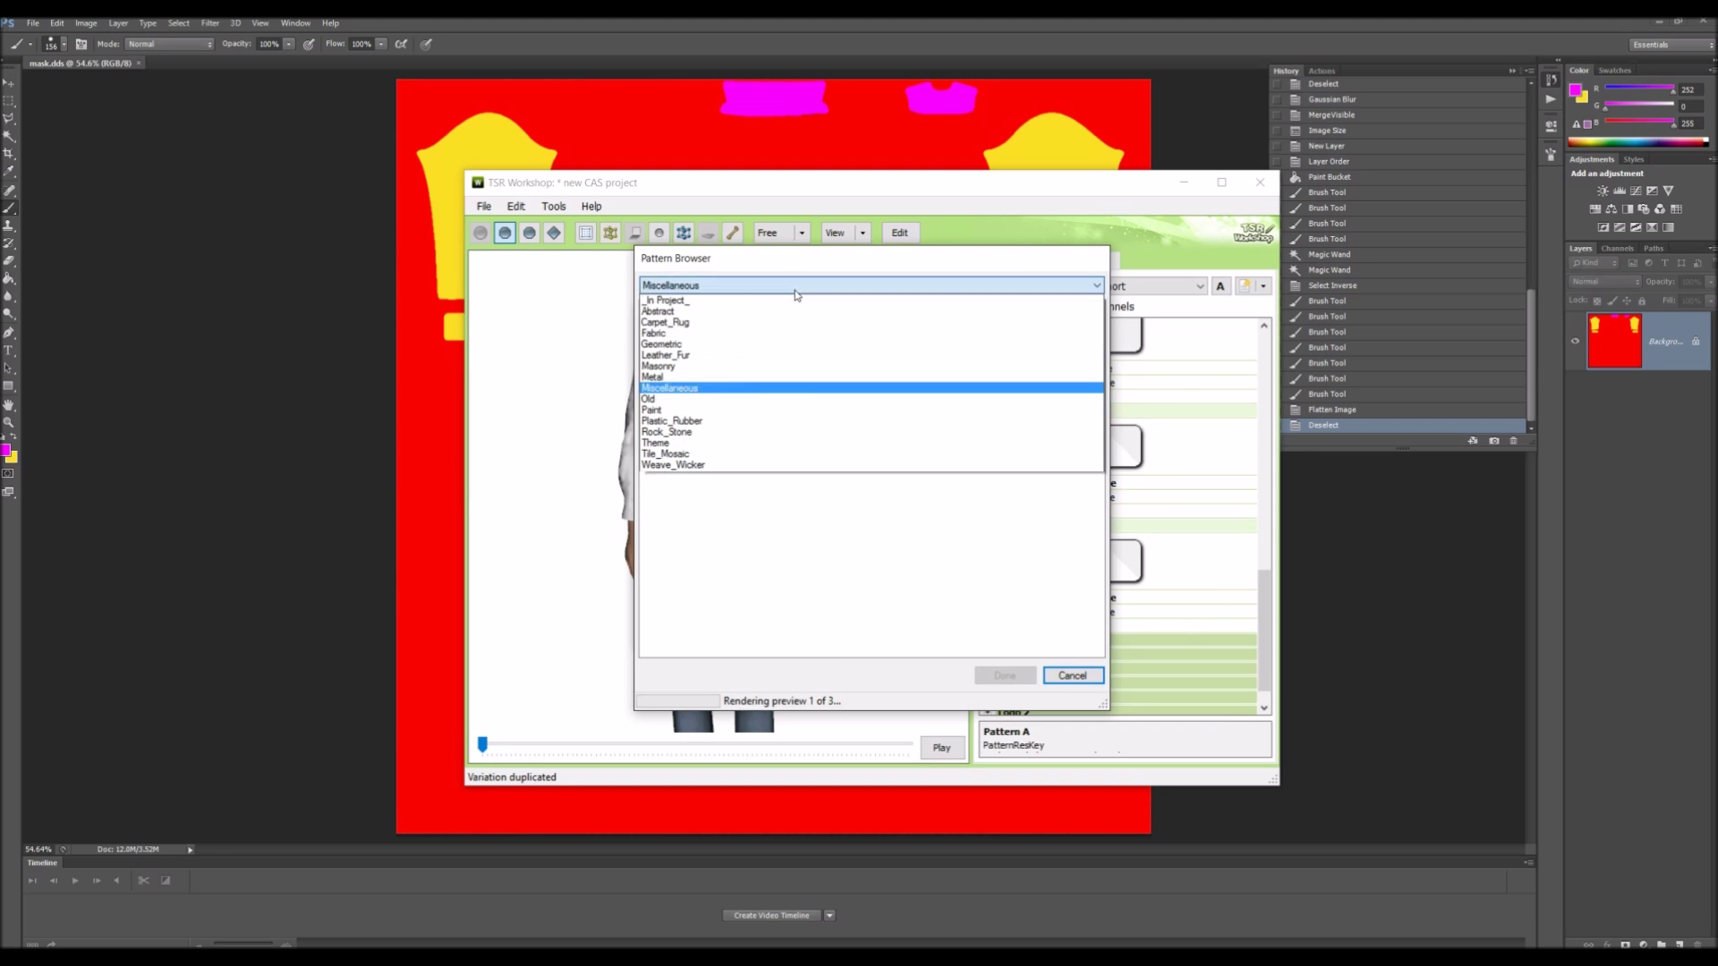
pyautogui.click(723, 349)
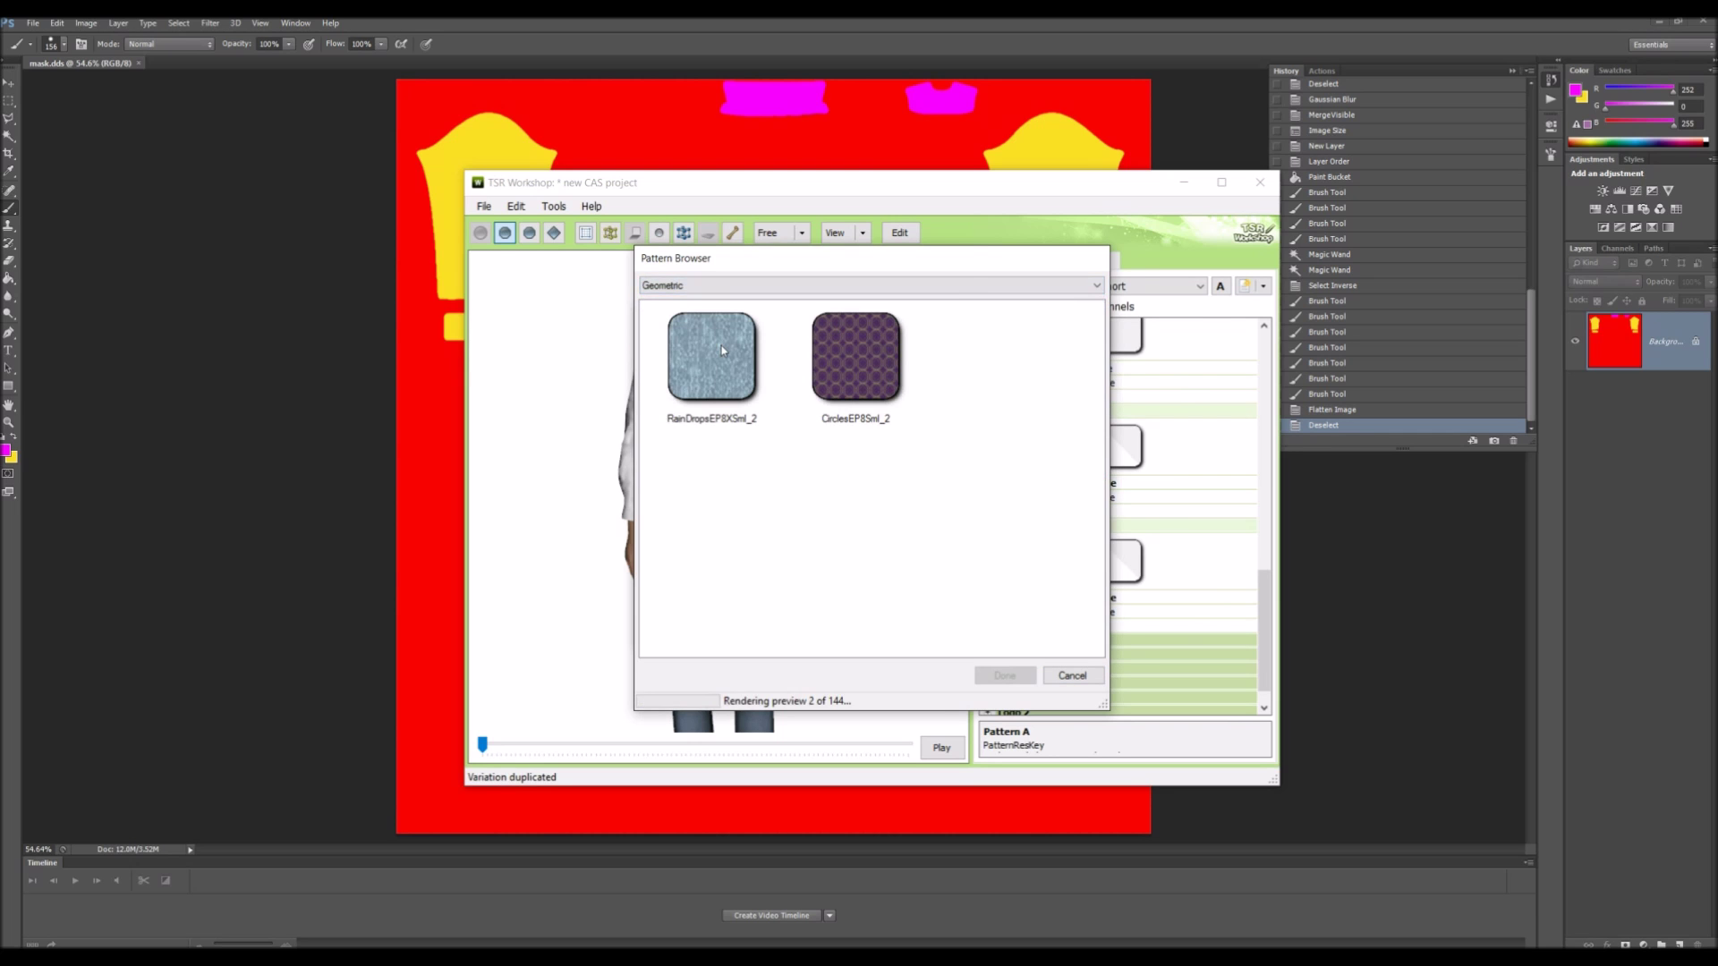
pyautogui.doubleClick(716, 358)
pyautogui.moveTo(617, 449)
pyautogui.mouseDown()
pyautogui.moveTo(805, 465)
pyautogui.moveTo(602, 469)
pyautogui.mouseUp()
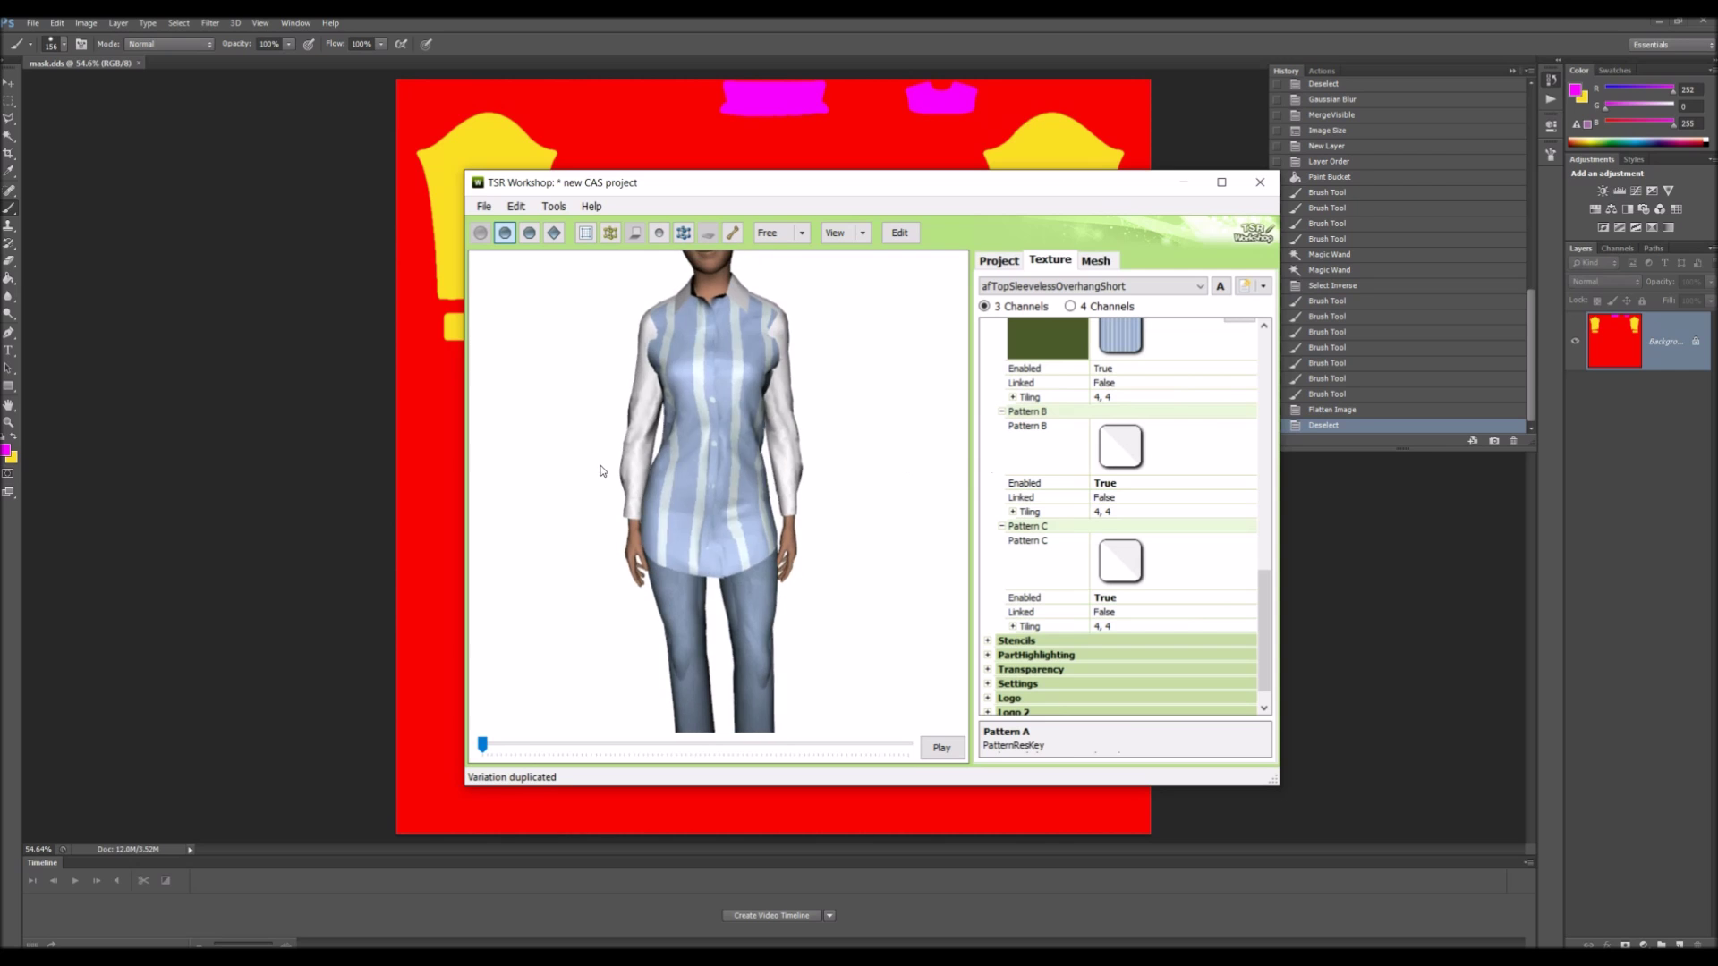
# Step: Save the stripe pattern to a file and apply it to Patterns B and C
pyautogui.click(1241, 323)
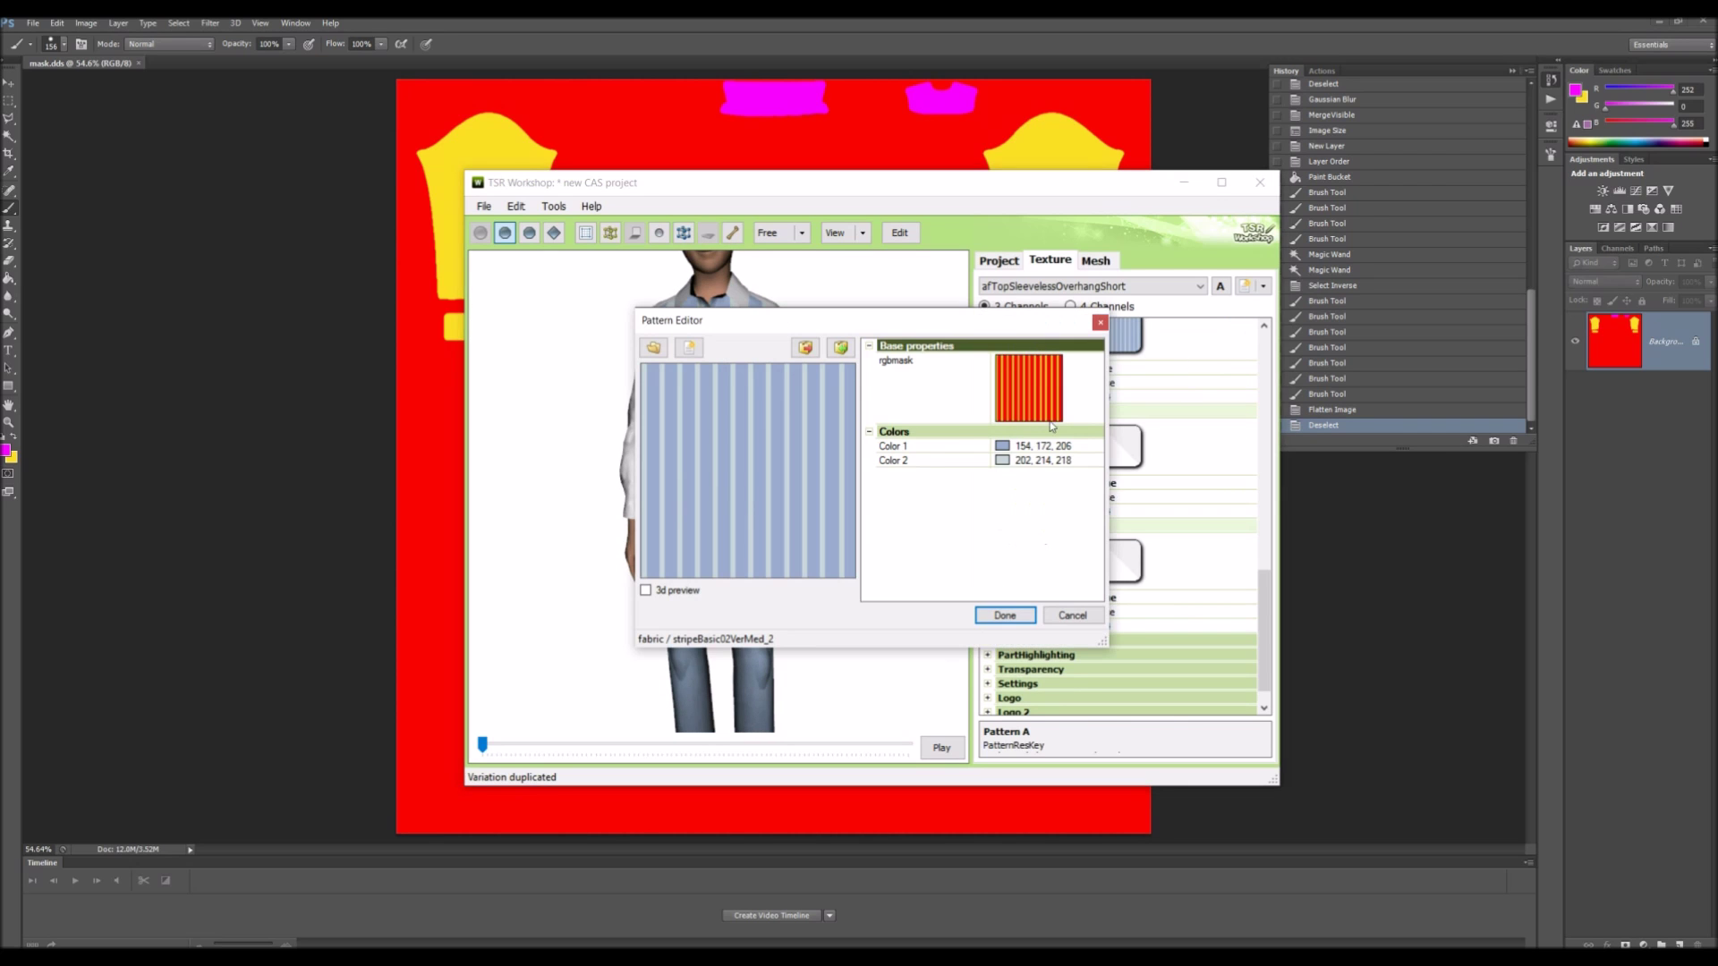
pyautogui.click(805, 347)
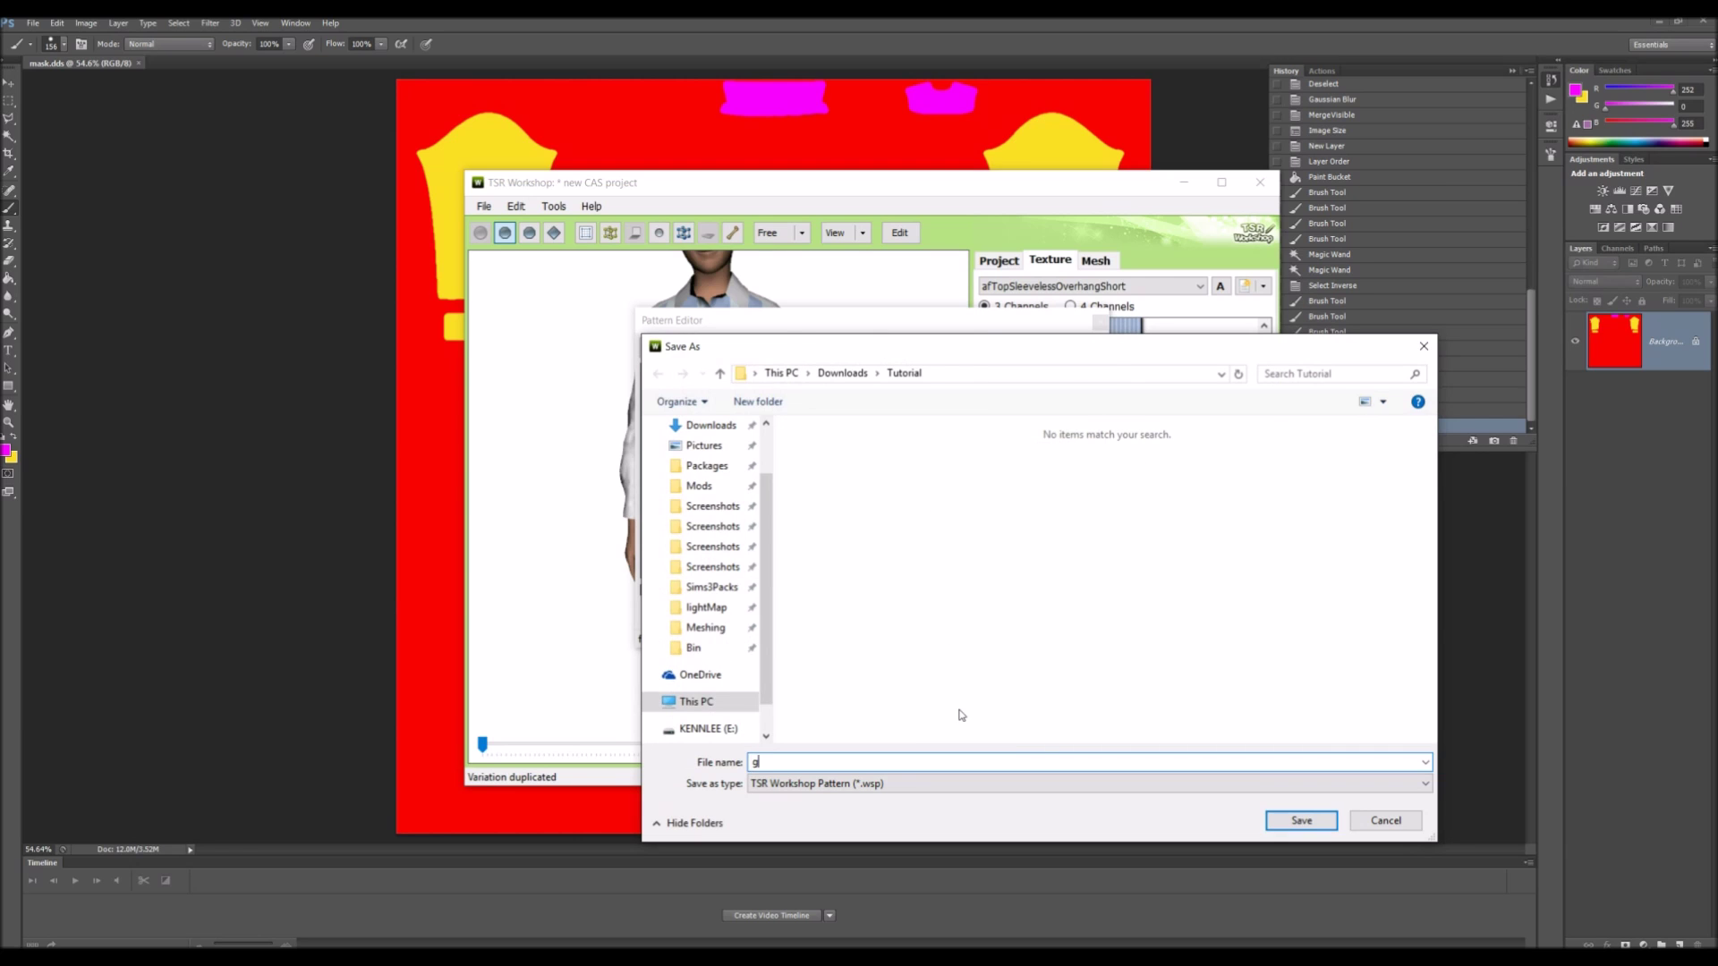
pyautogui.press('Return')
pyautogui.click(1070, 615)
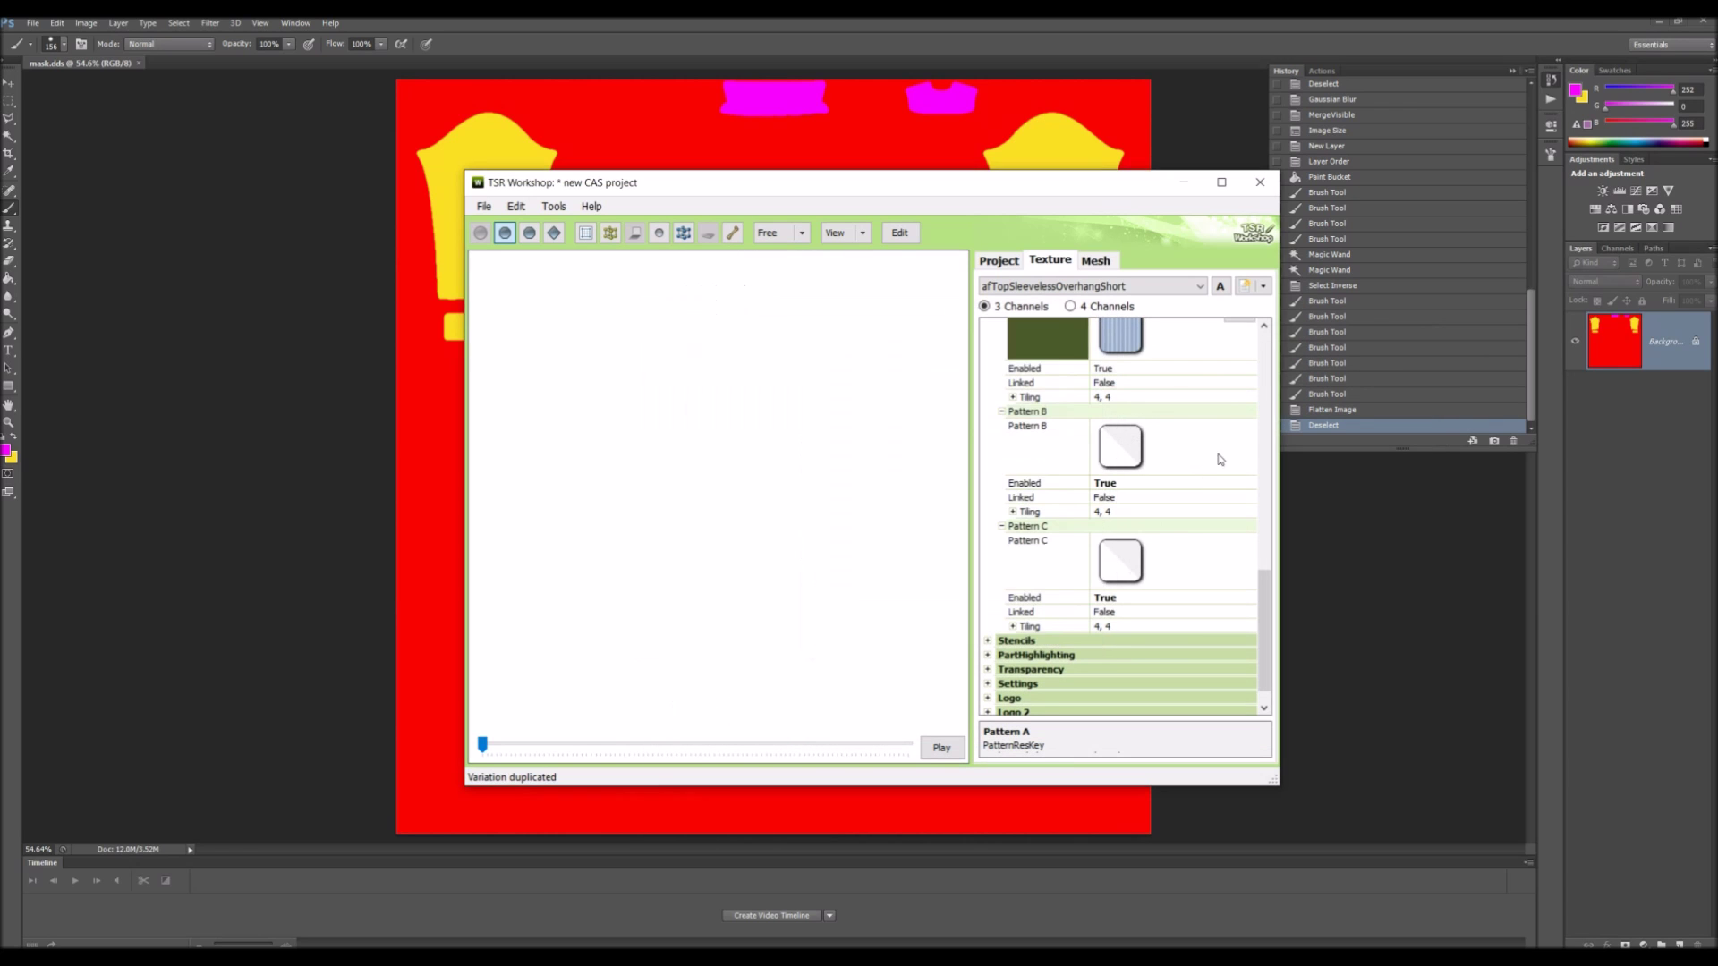
pyautogui.click(1230, 432)
pyautogui.press('Return')
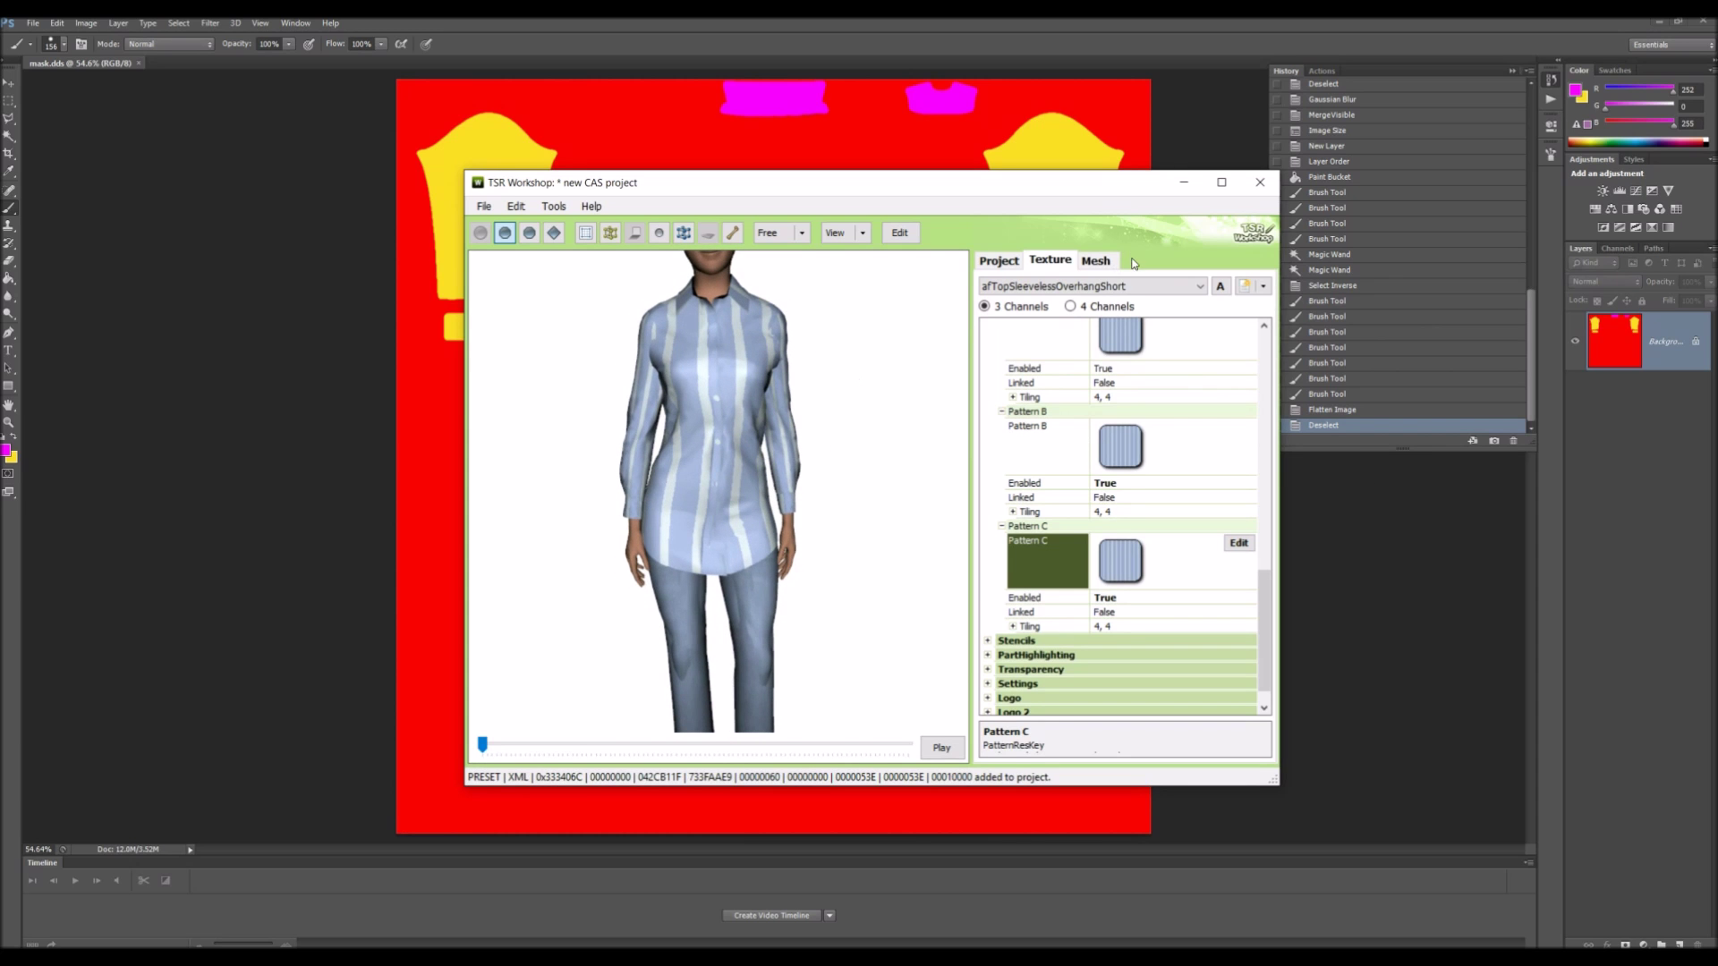
pyautogui.moveTo(1264, 631); pyautogui.dragTo(1264, 391)
# Step: Inspect the Overlay texture, leaving it unchanged
pyautogui.click(1175, 387)
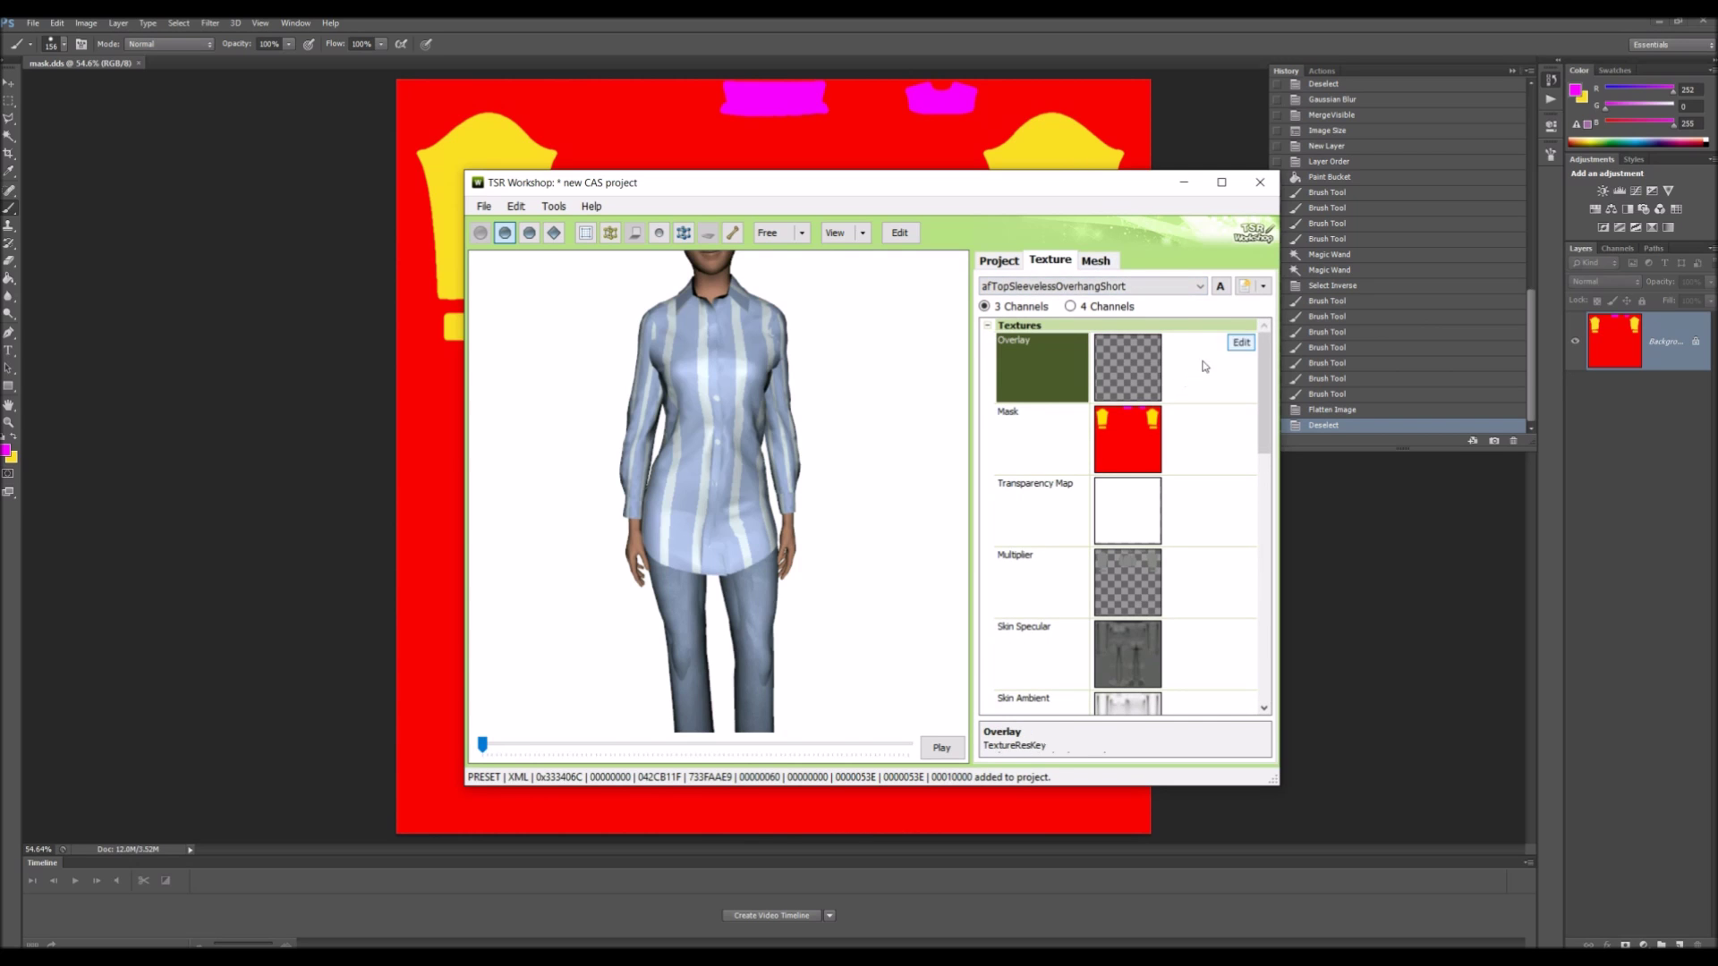
pyautogui.doubleClick(1231, 355)
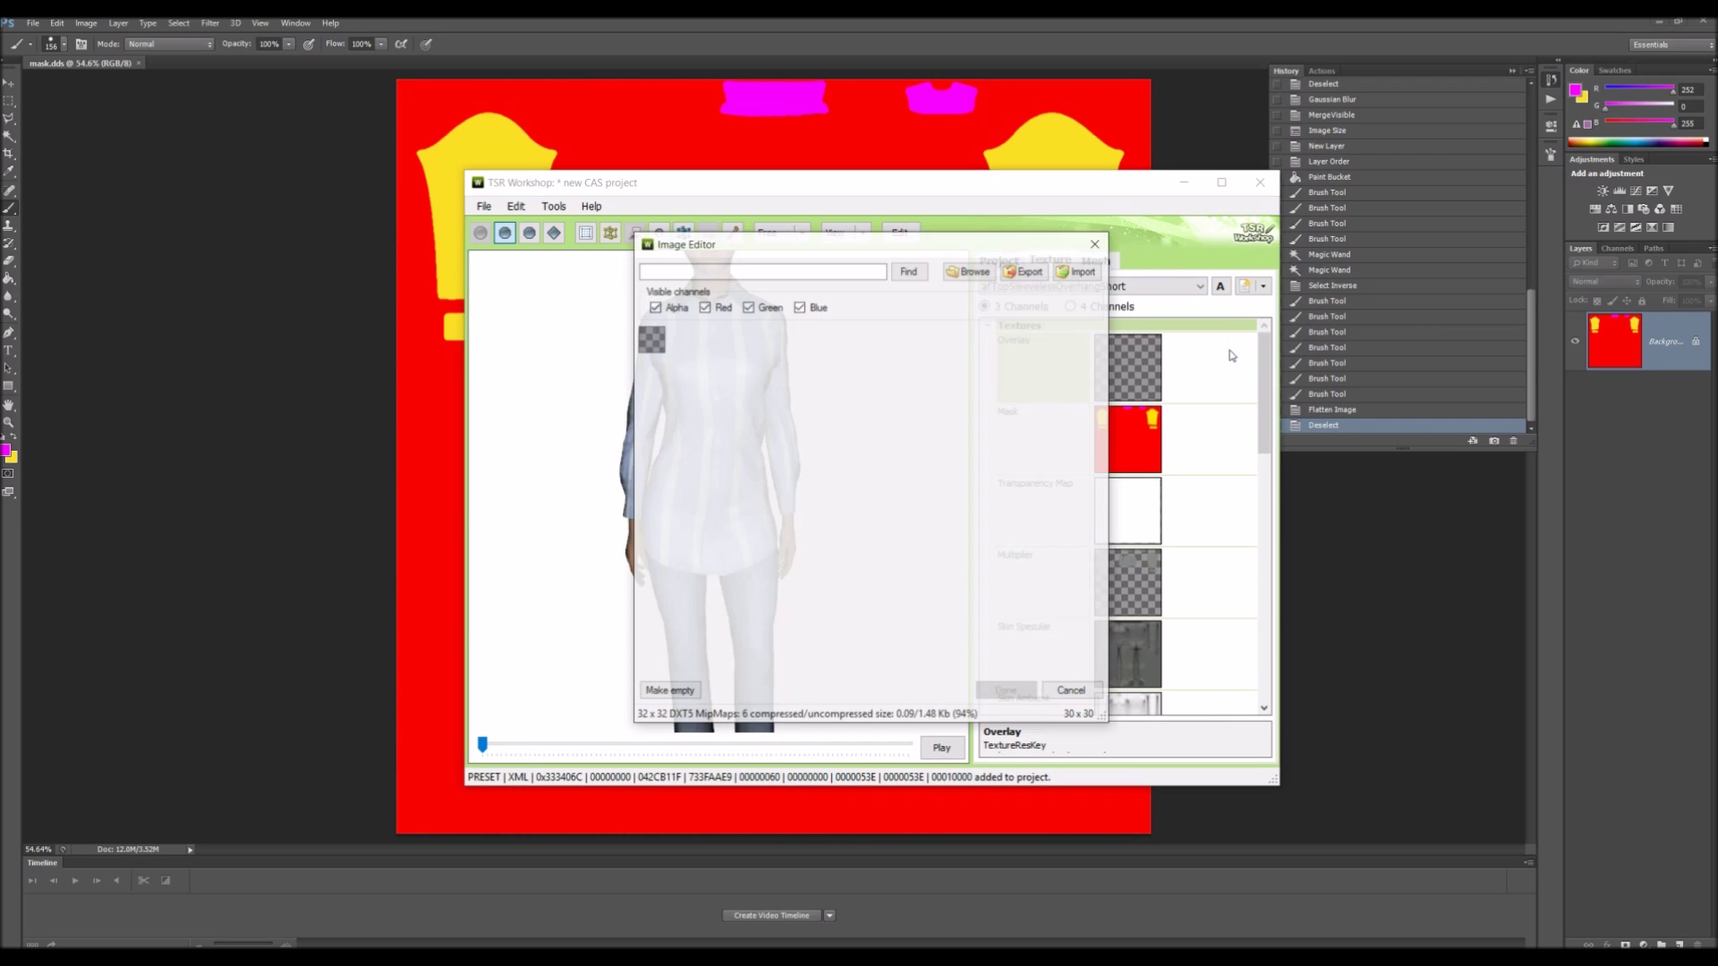
pyautogui.click(1071, 690)
# Step: In the mesh's material, import the UV file as the Alpha map
pyautogui.click(1109, 262)
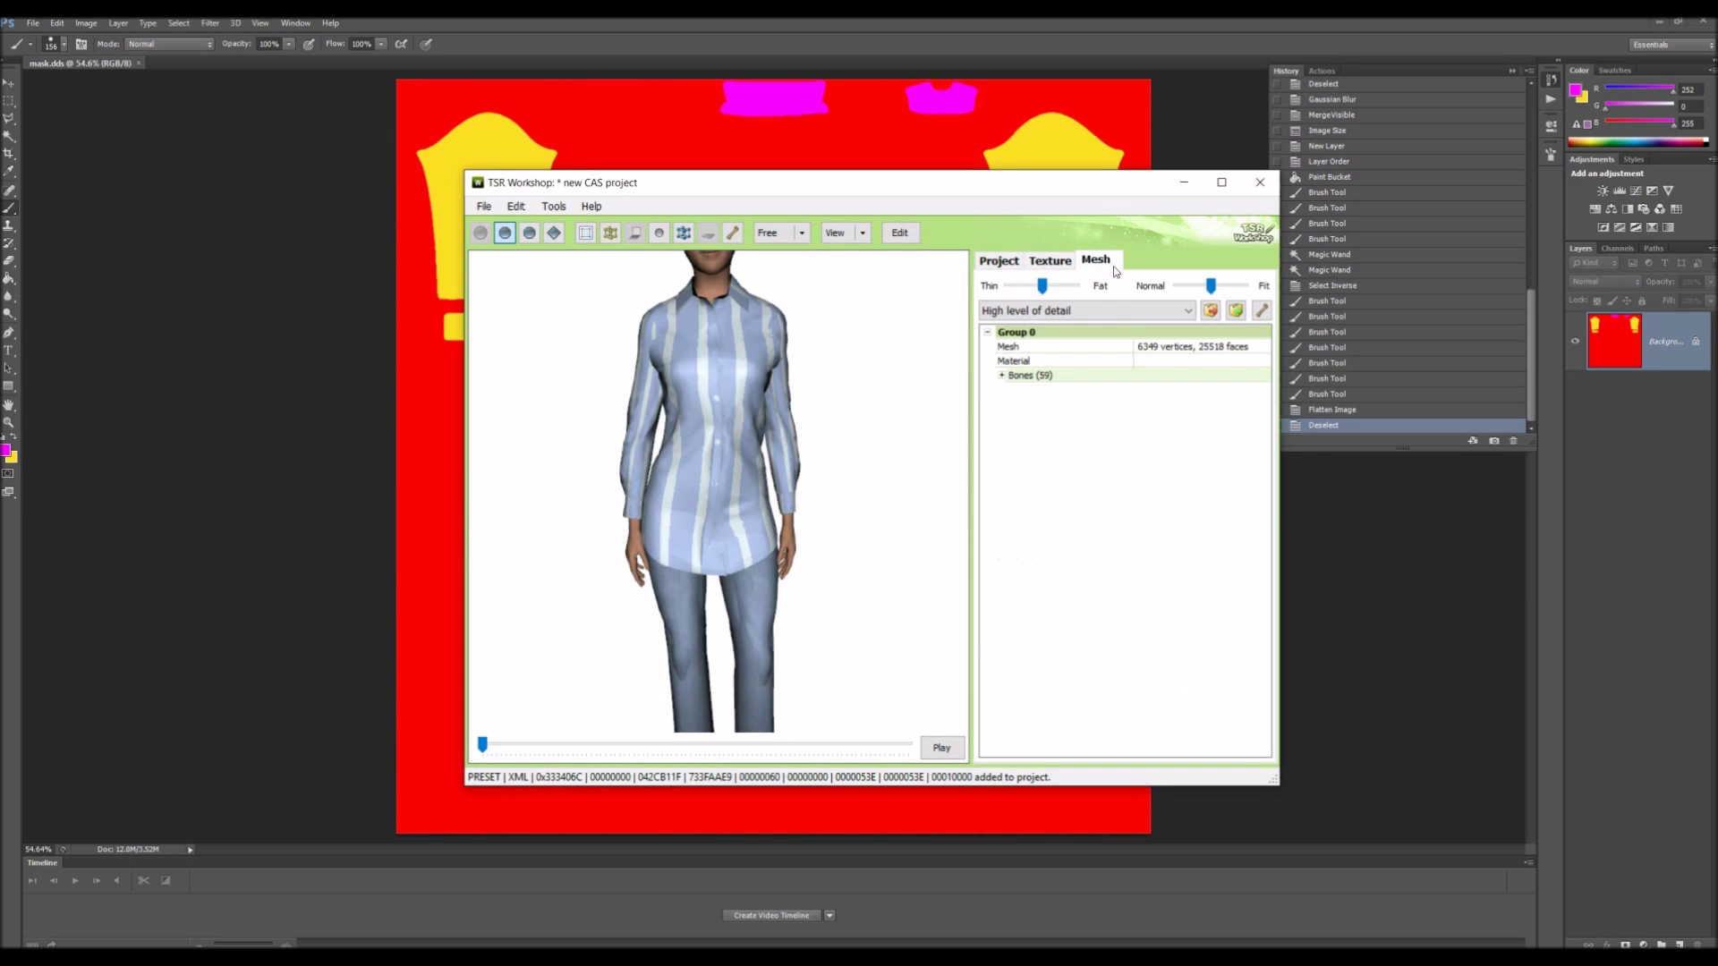
pyautogui.click(1260, 361)
pyautogui.click(1262, 362)
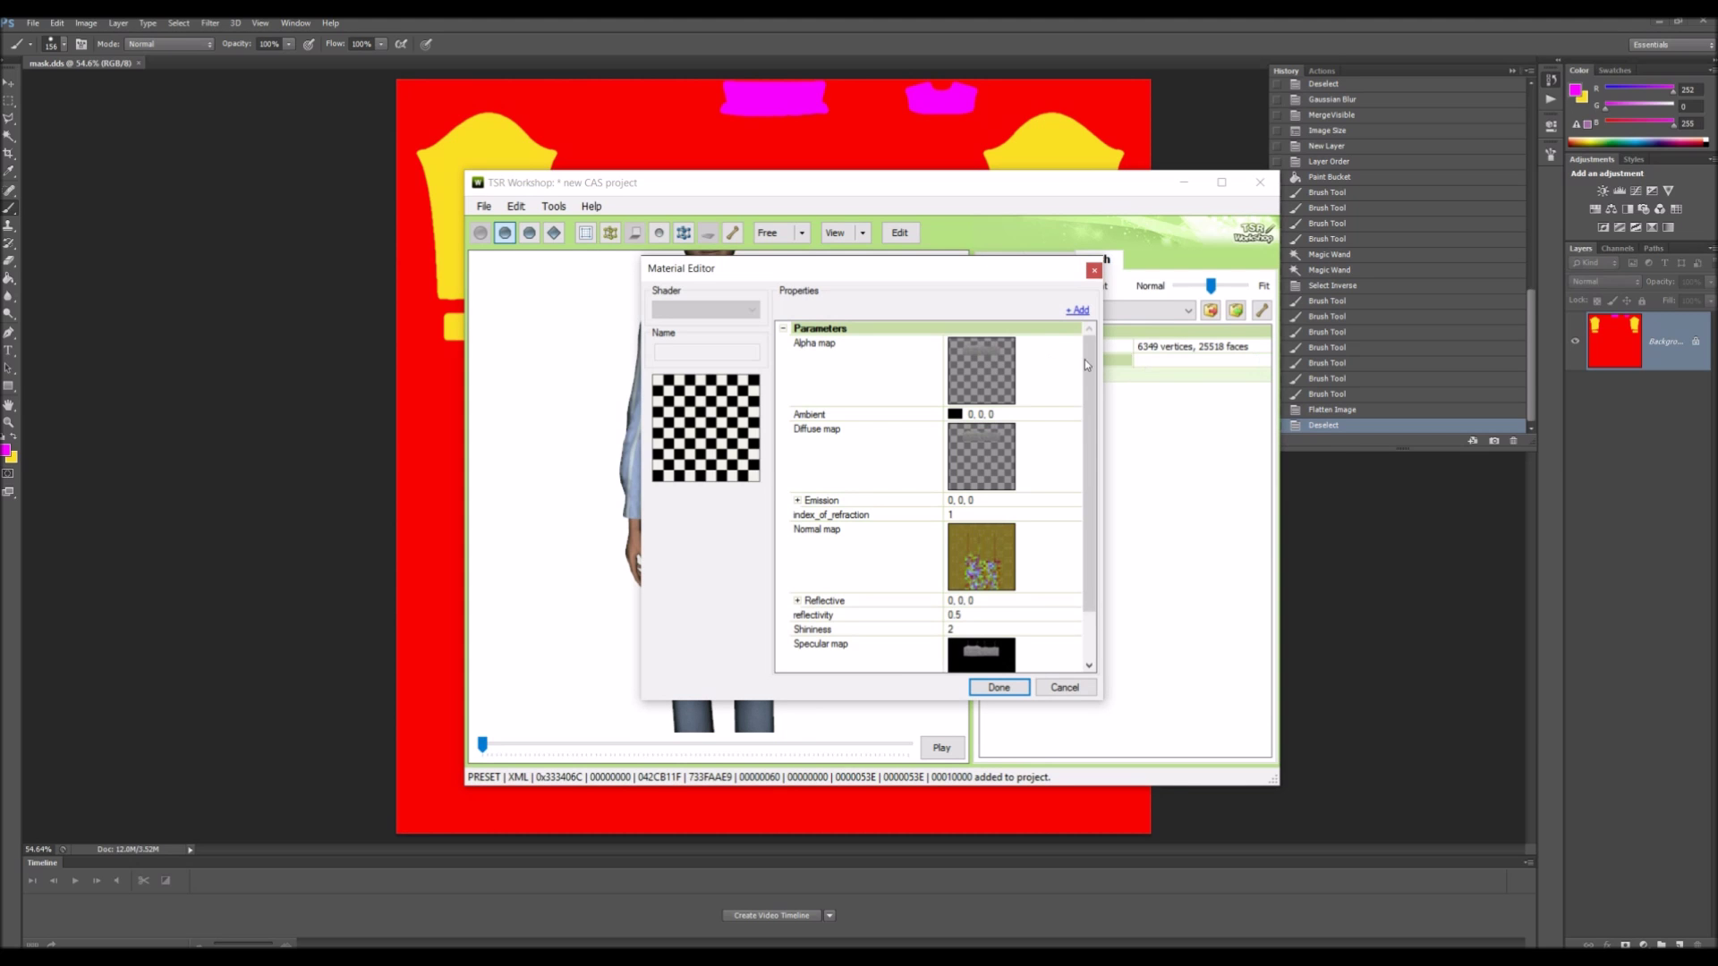
pyautogui.click(1058, 389)
pyautogui.click(1067, 350)
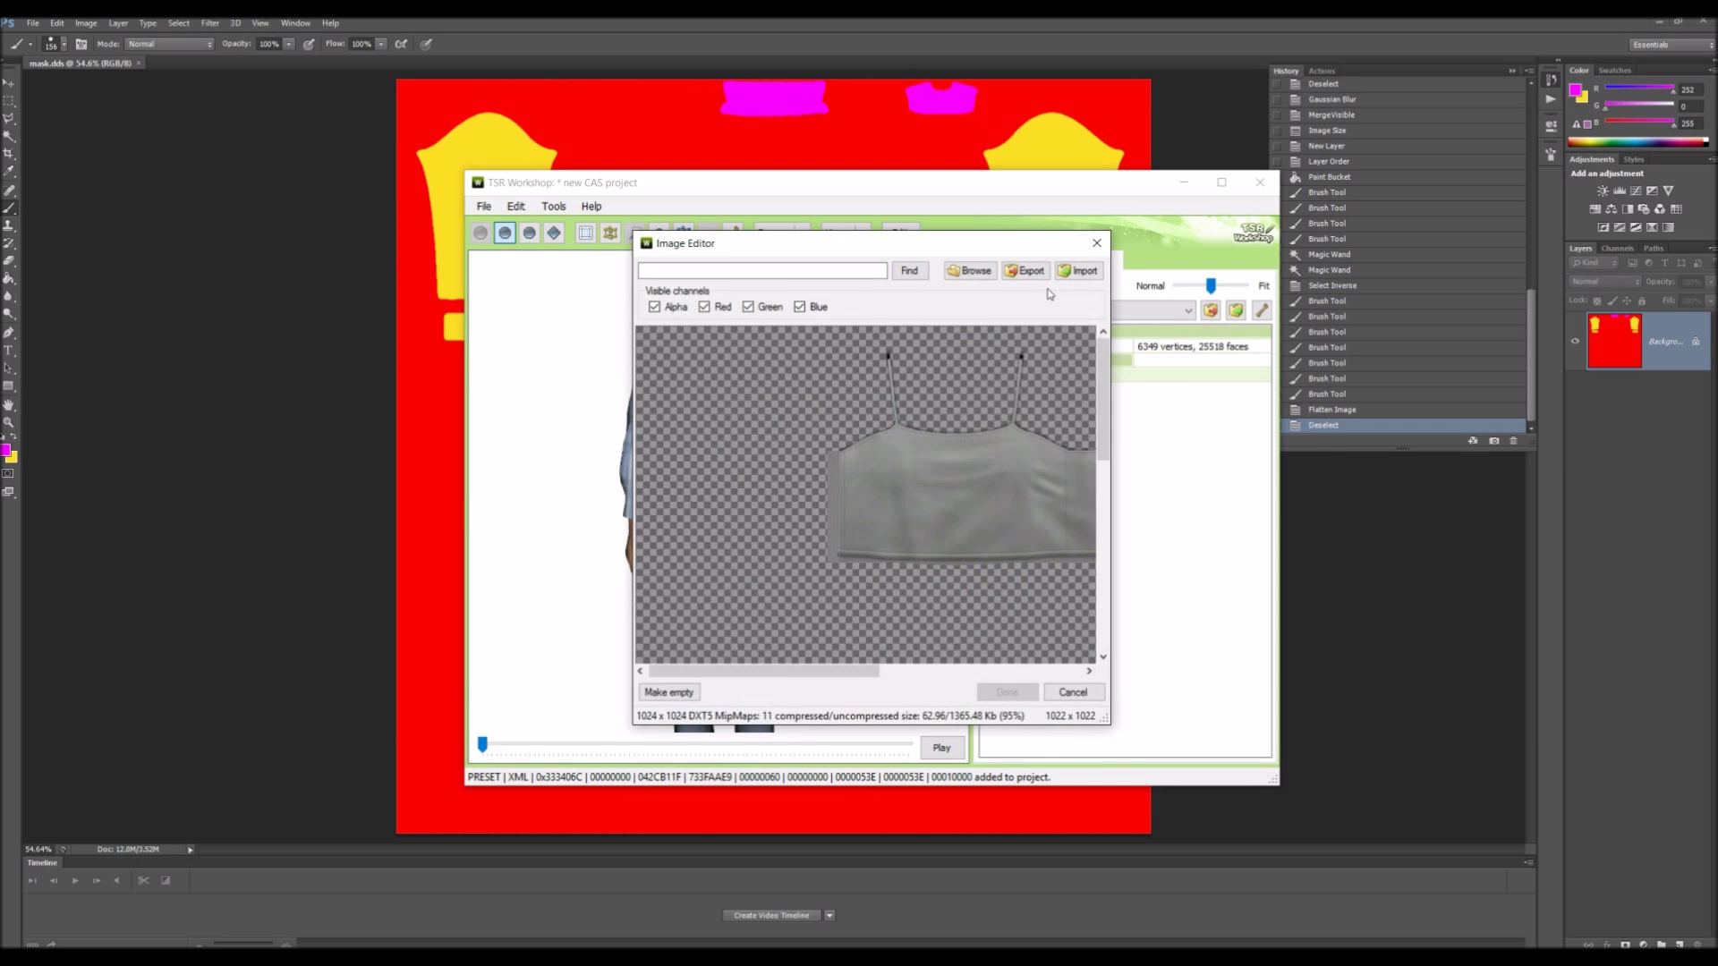
pyautogui.click(1076, 271)
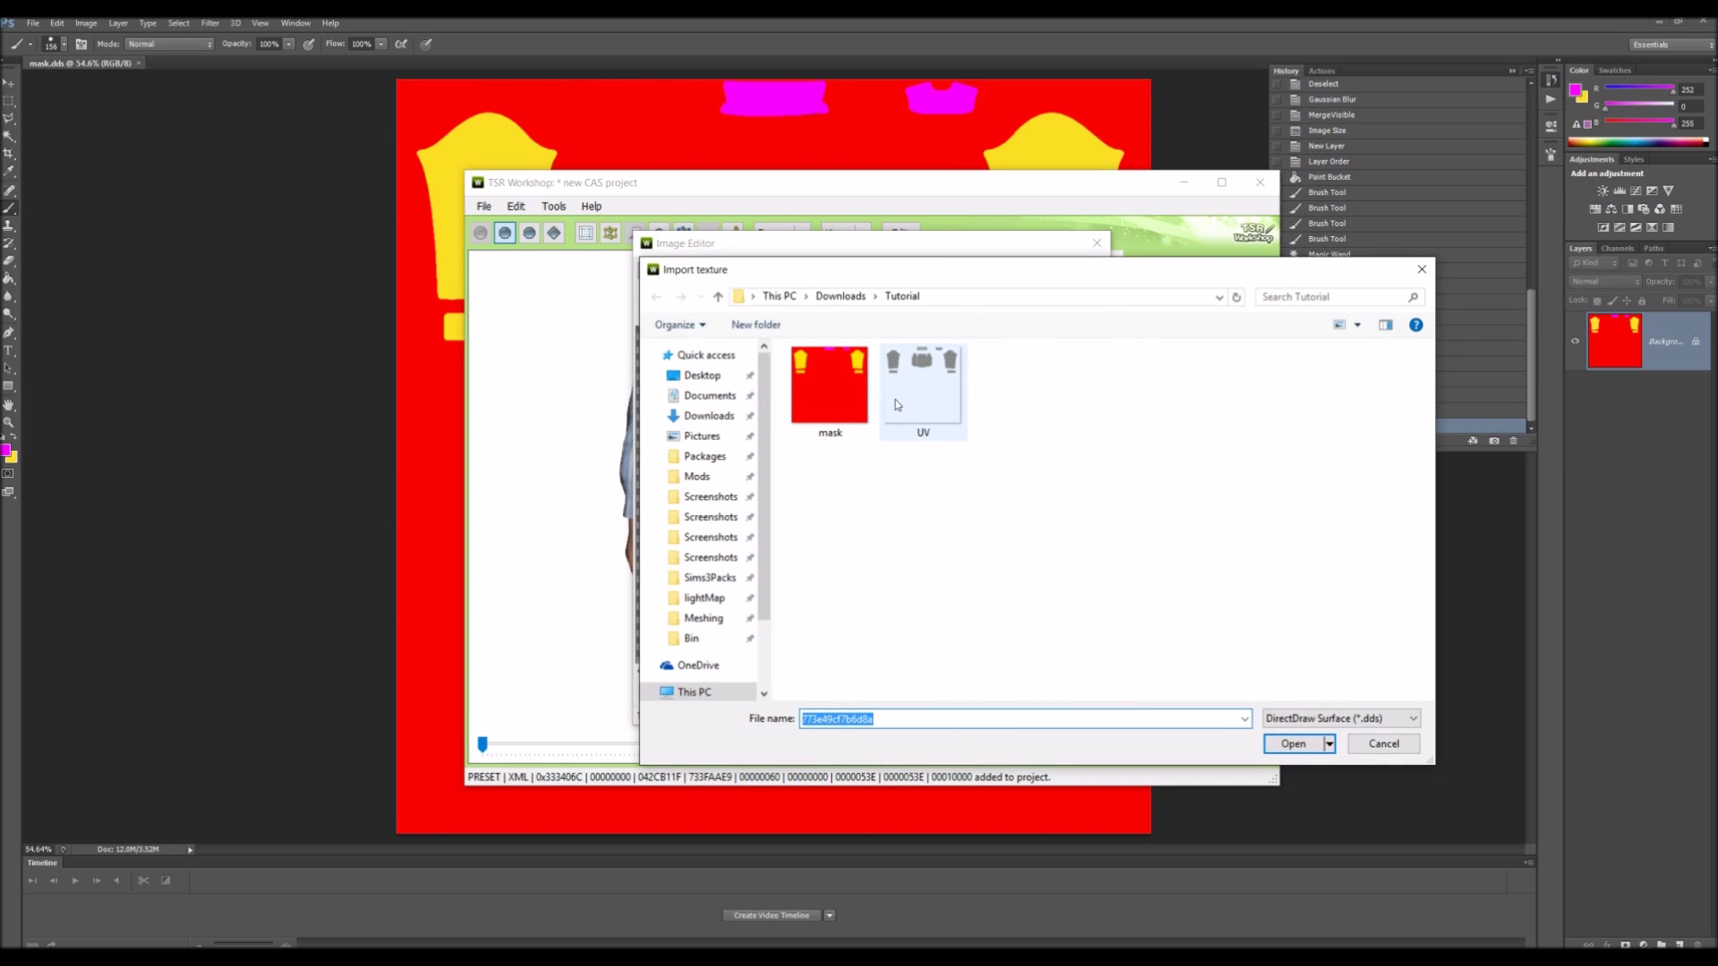
pyautogui.doubleClick(895, 399)
pyautogui.click(1008, 690)
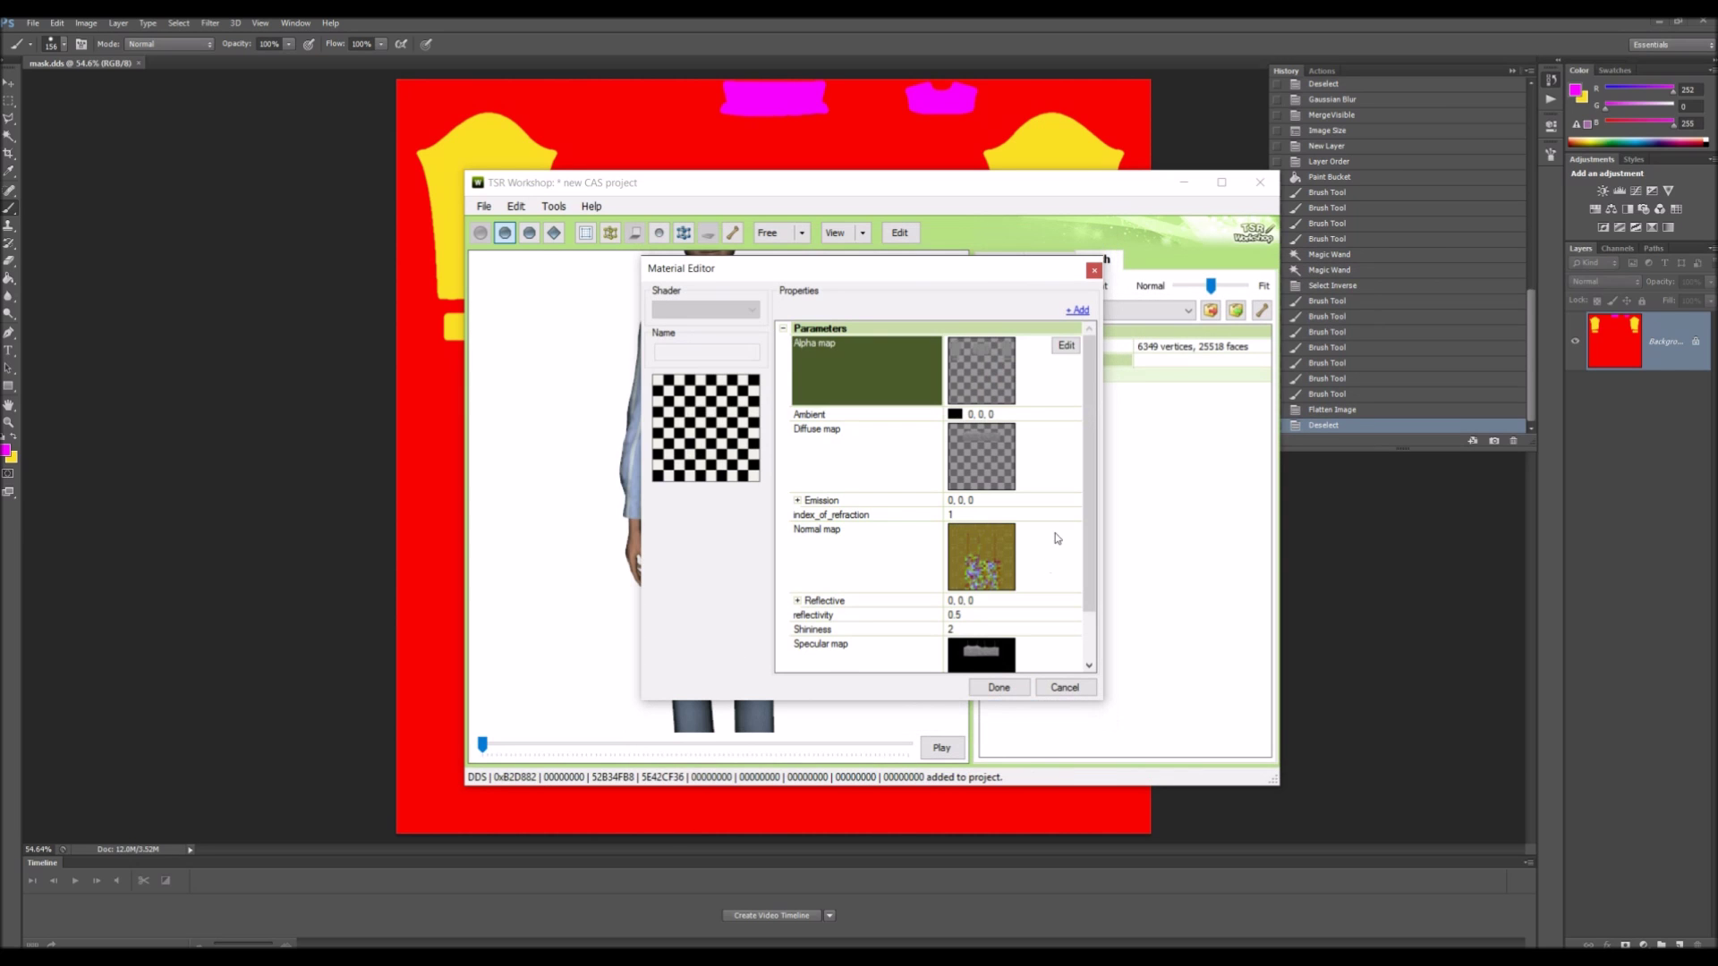
# Step: Import the same UV image as the material's Diffuse map
pyautogui.click(1062, 516)
pyautogui.click(1057, 447)
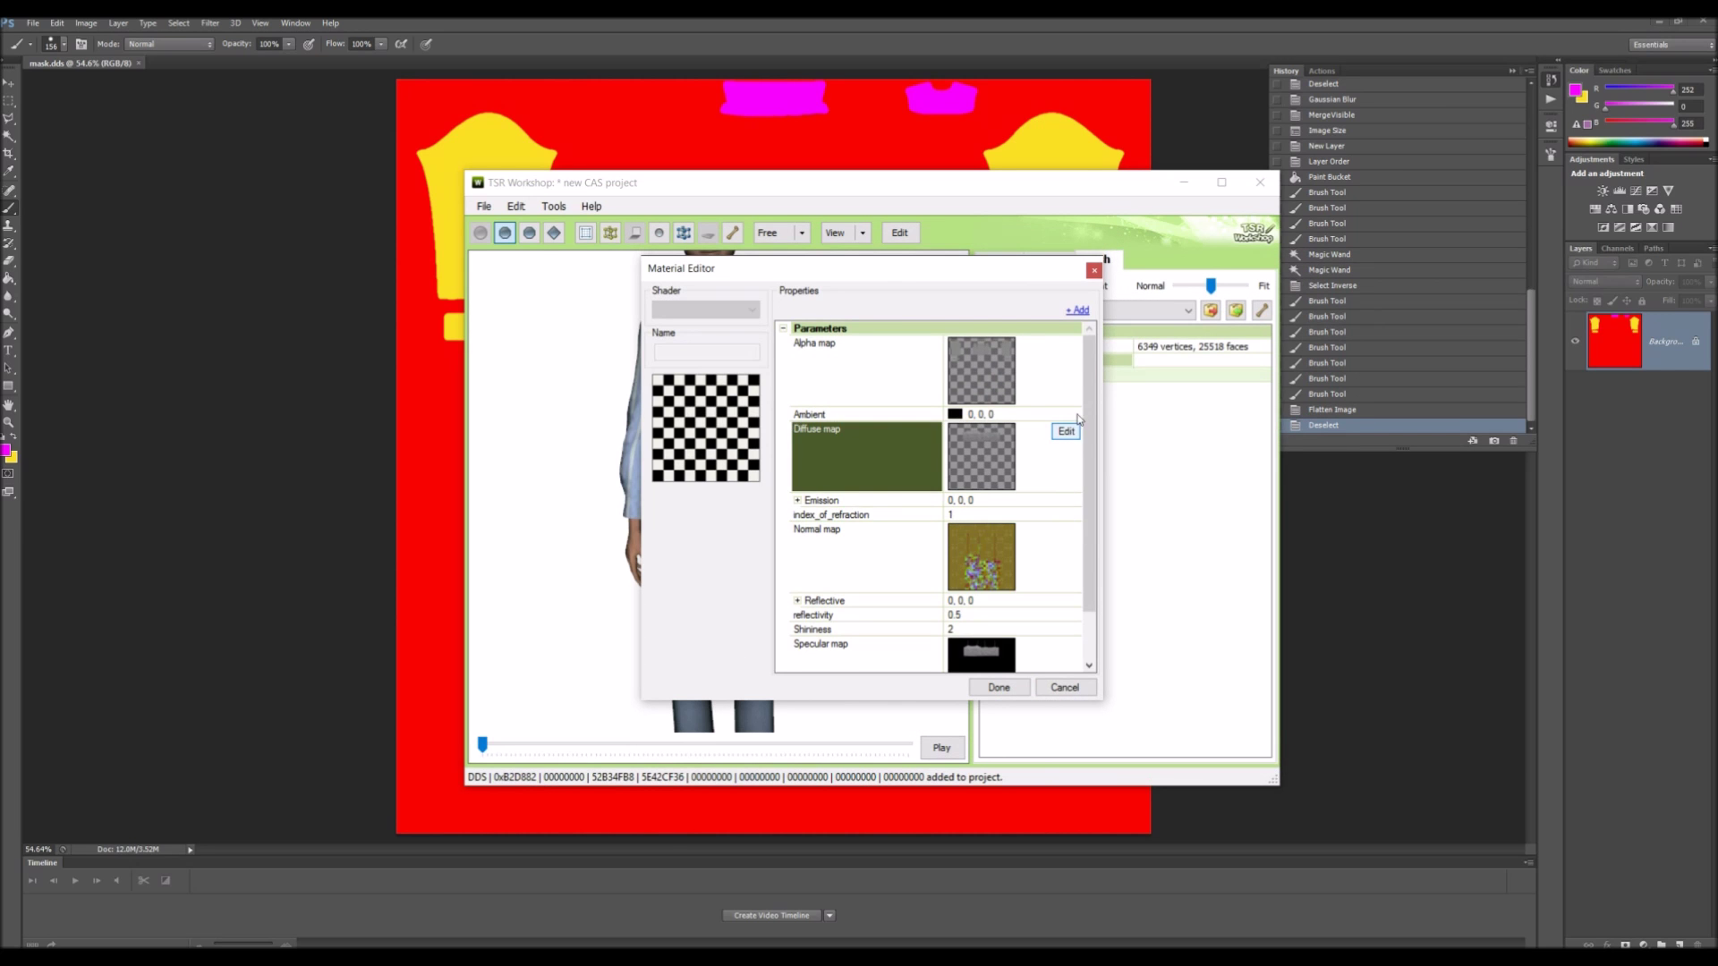
pyautogui.click(1066, 431)
pyautogui.click(1078, 271)
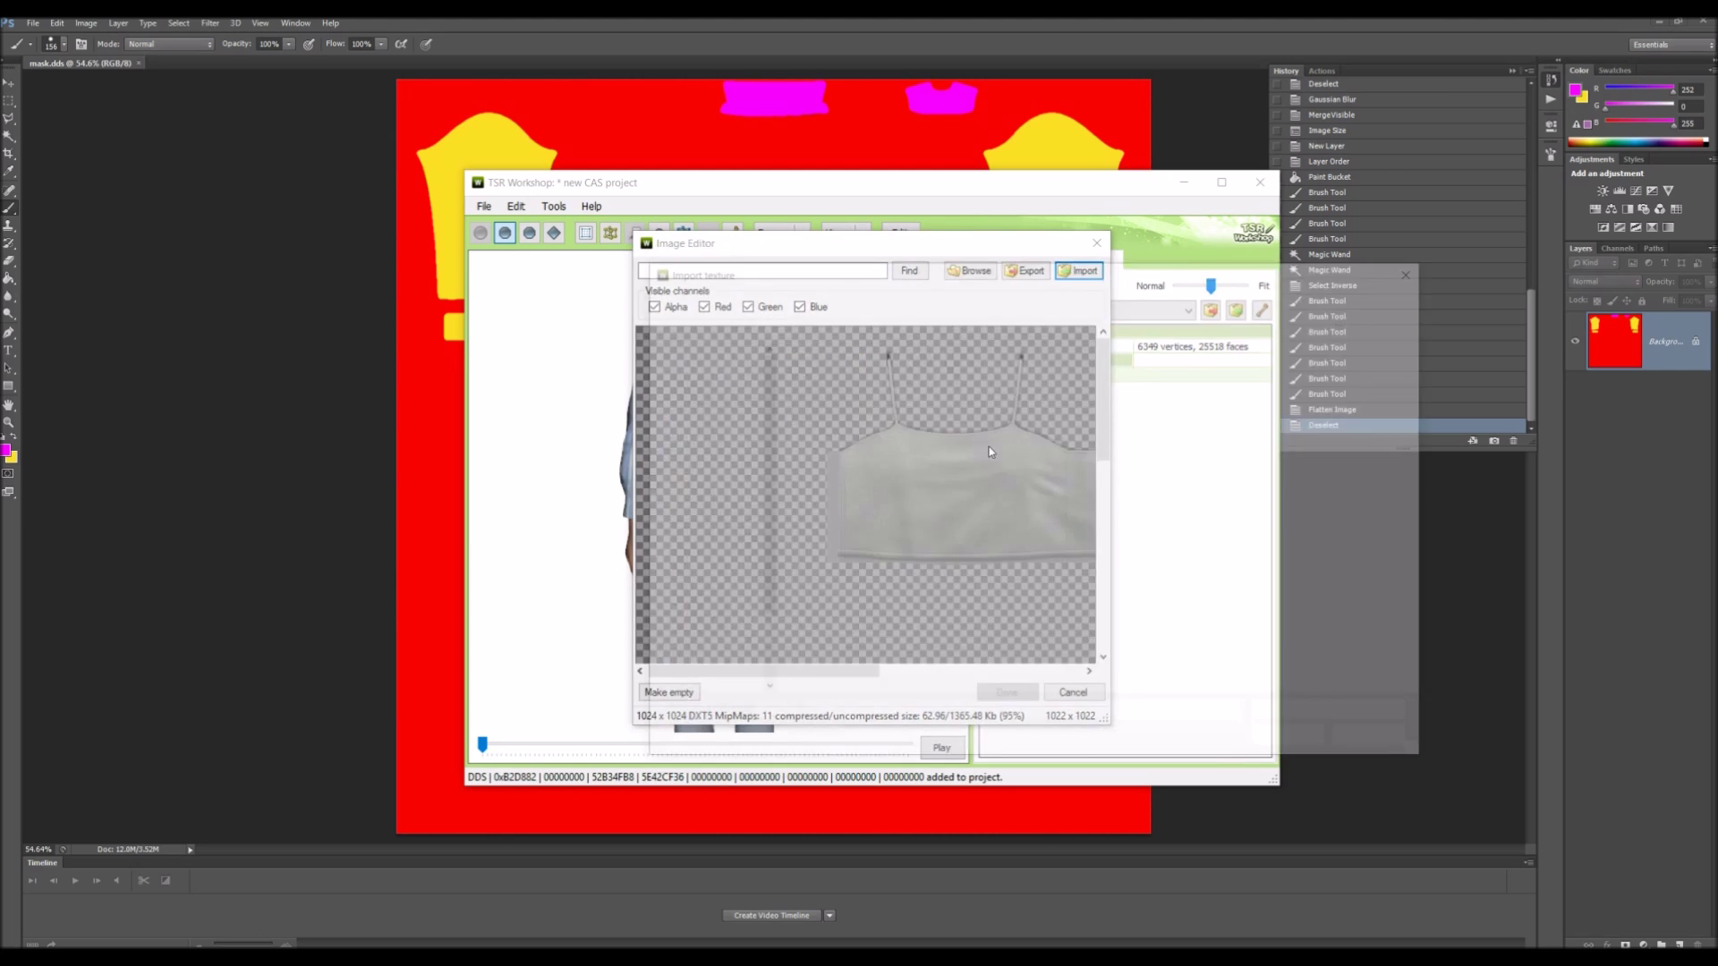
pyautogui.doubleClick(923, 394)
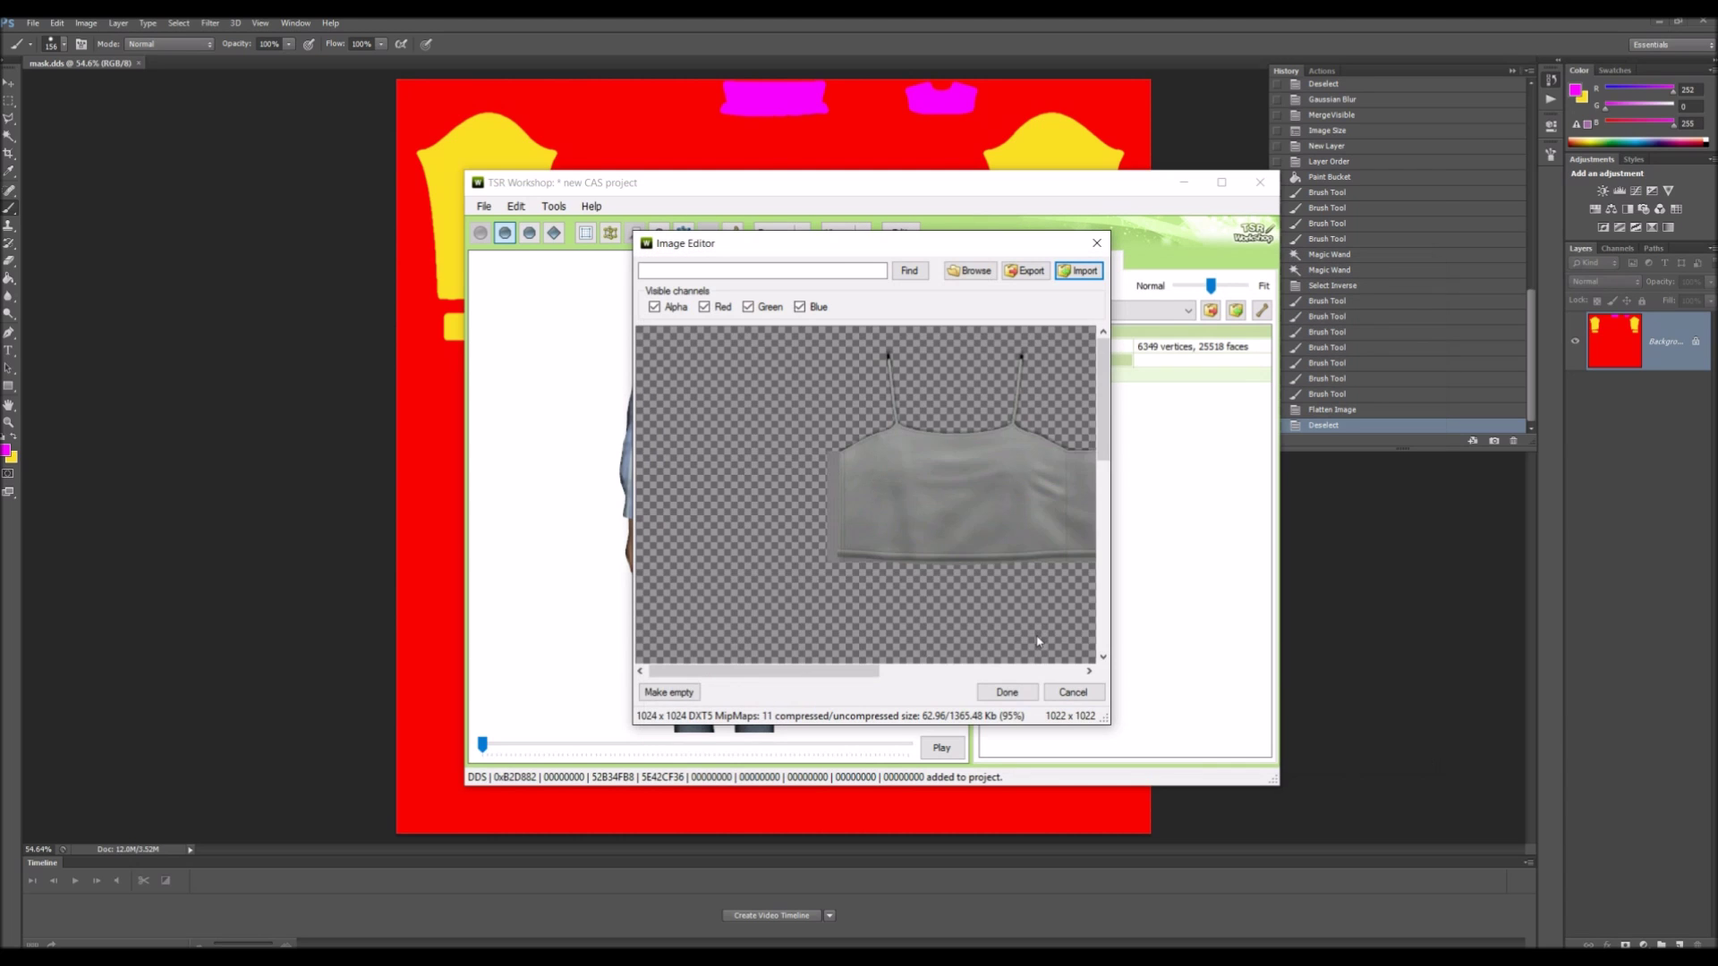
pyautogui.click(1005, 688)
# Step: Start importing a new normal map, browsing into the Meshing folder
pyautogui.click(1049, 549)
pyautogui.click(1066, 533)
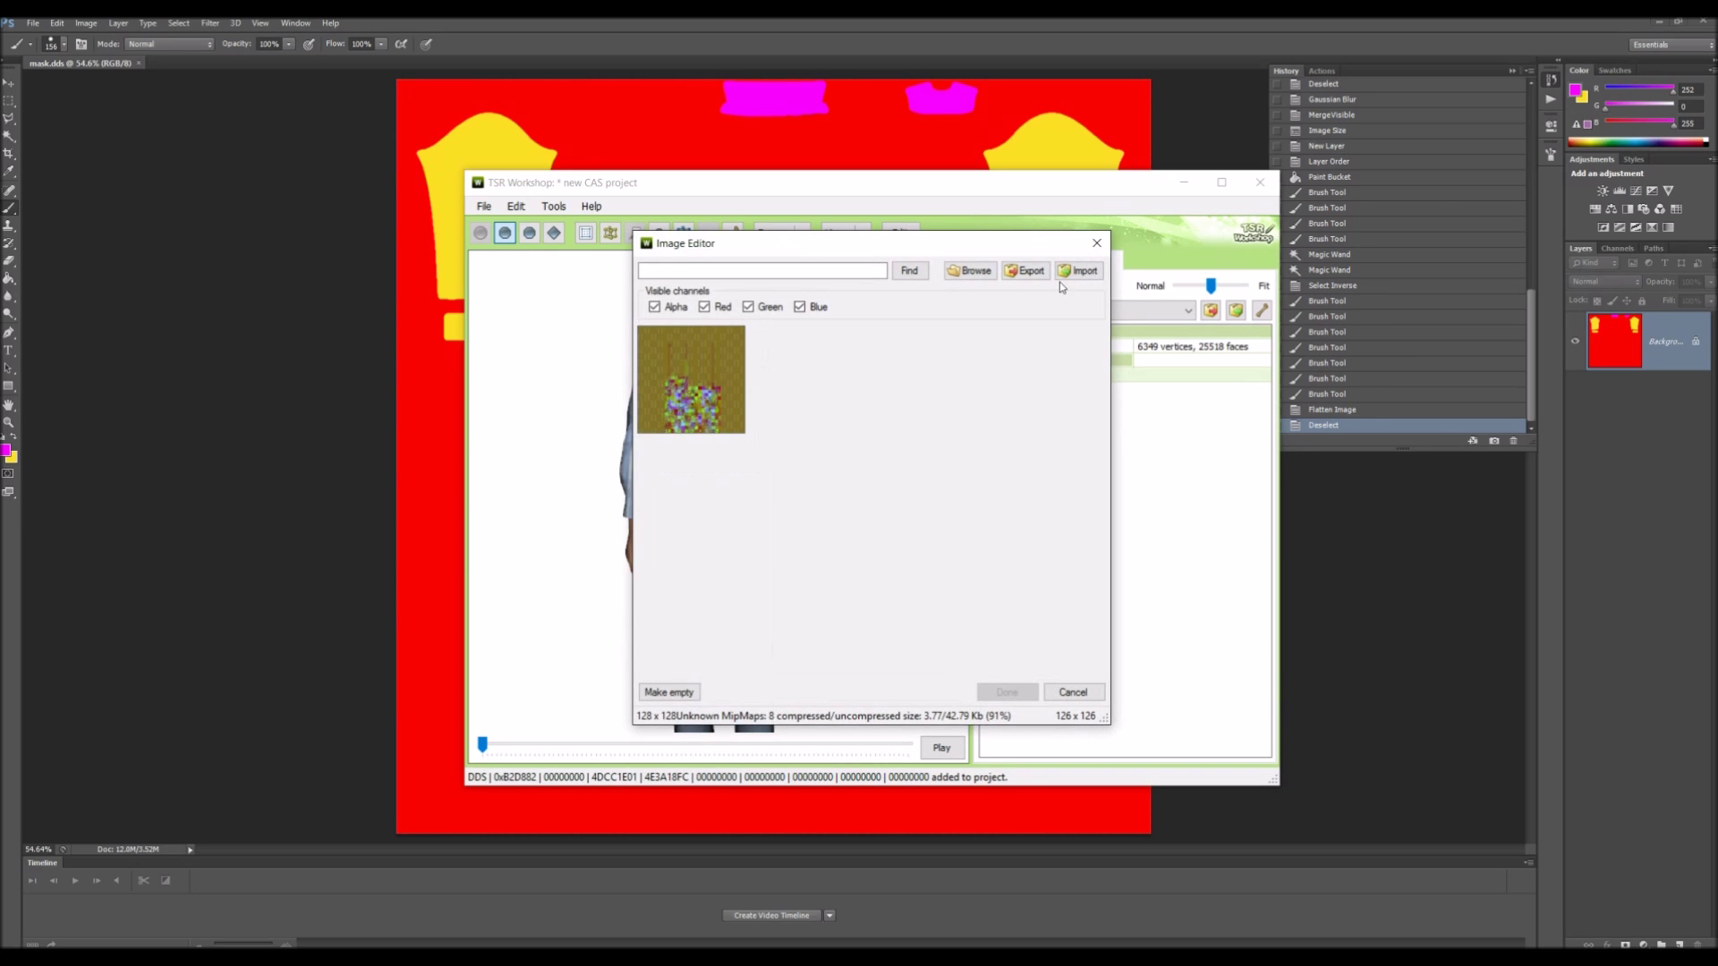
pyautogui.click(1077, 272)
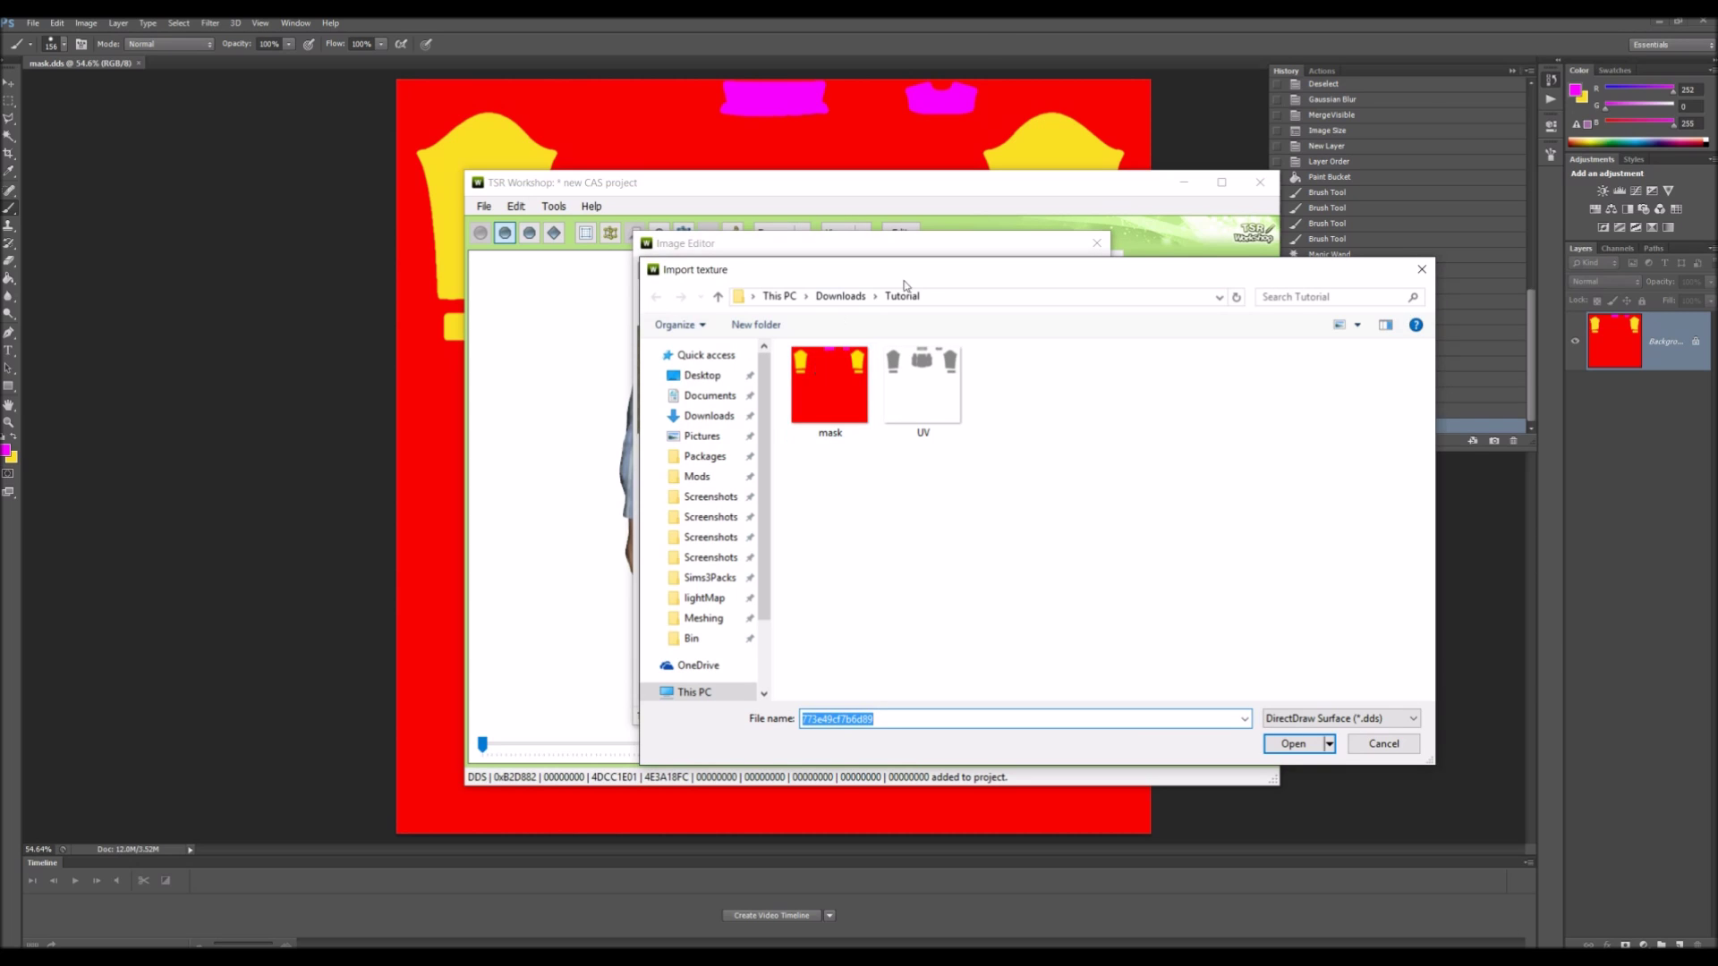
pyautogui.moveTo(862, 262); pyautogui.dragTo(718, 222)
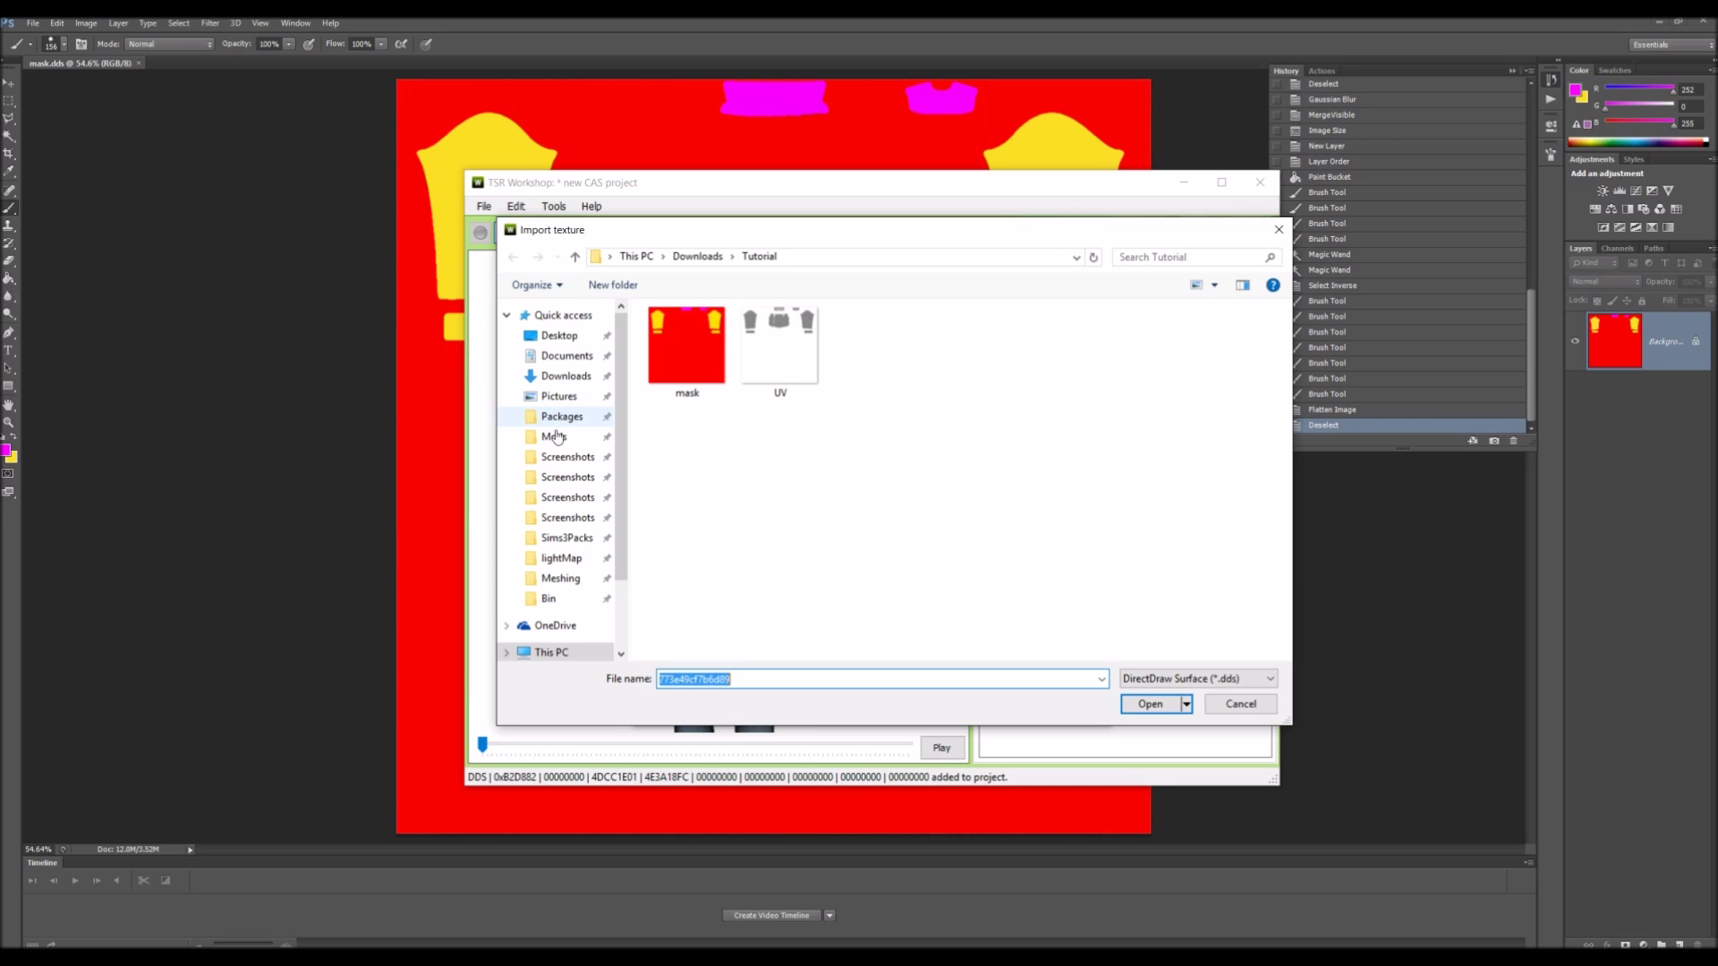
pyautogui.click(561, 579)
# Step: Load Normals.dds as the normal map and the black specular.dds as the specular map
pyautogui.doubleClick(698, 546)
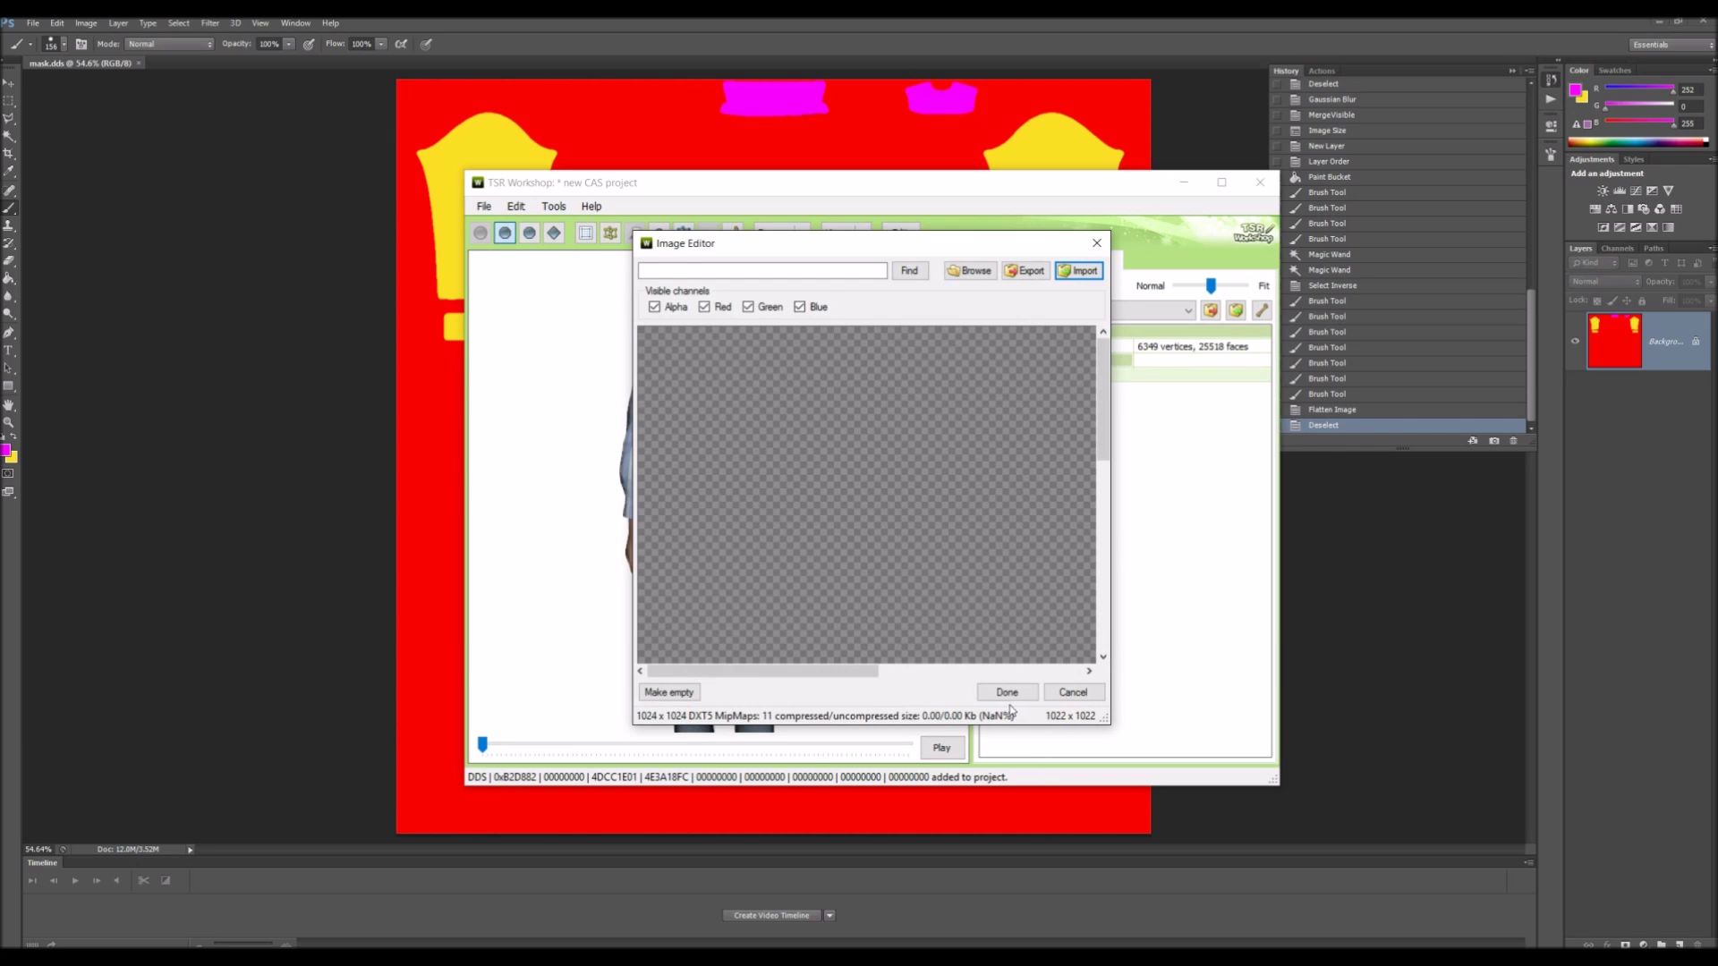
pyautogui.click(1007, 695)
pyautogui.click(1067, 644)
pyautogui.click(1065, 642)
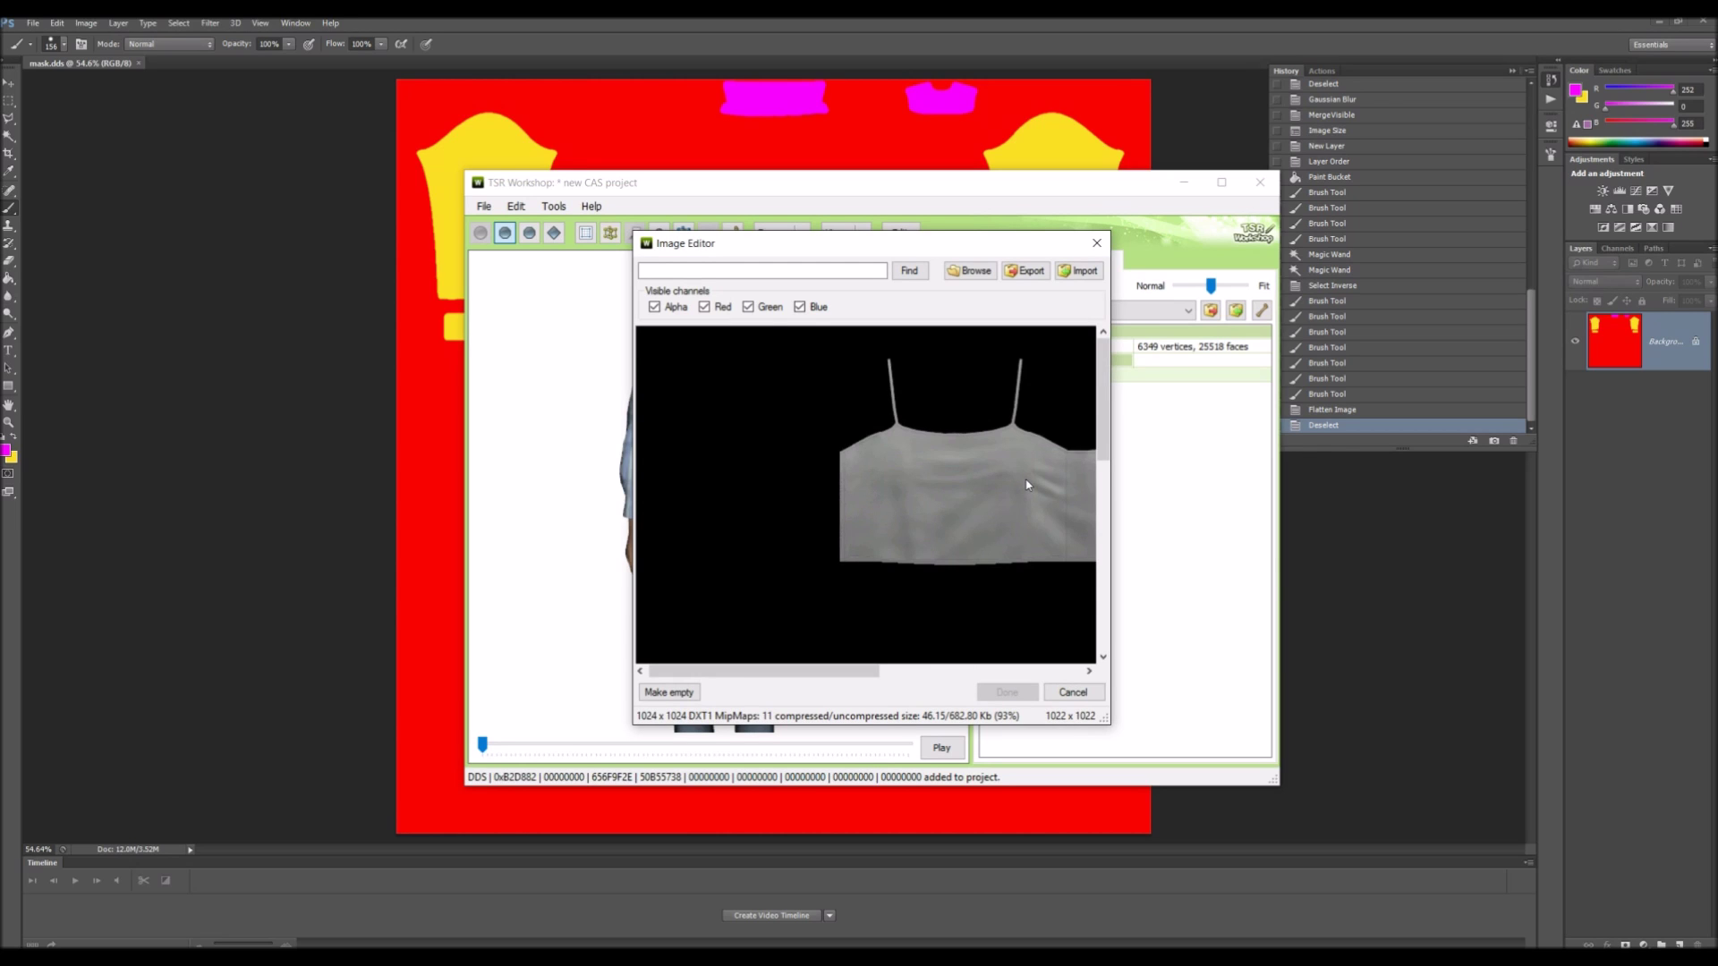
pyautogui.click(1073, 273)
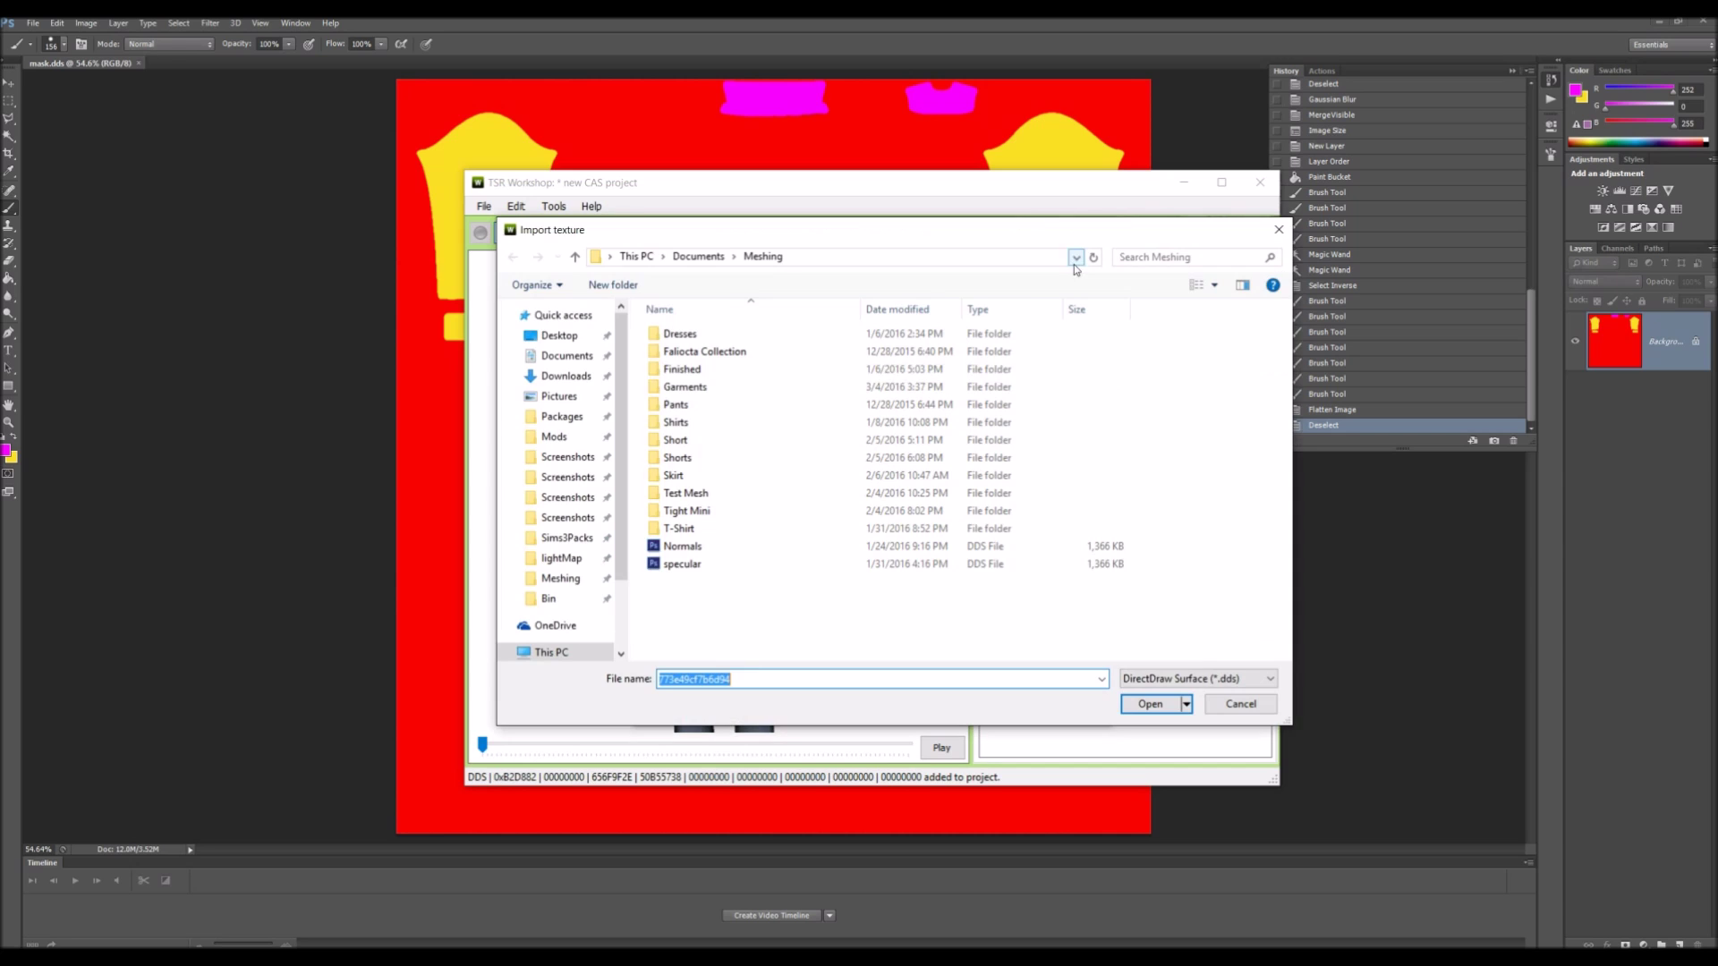
pyautogui.doubleClick(759, 563)
pyautogui.click(1007, 690)
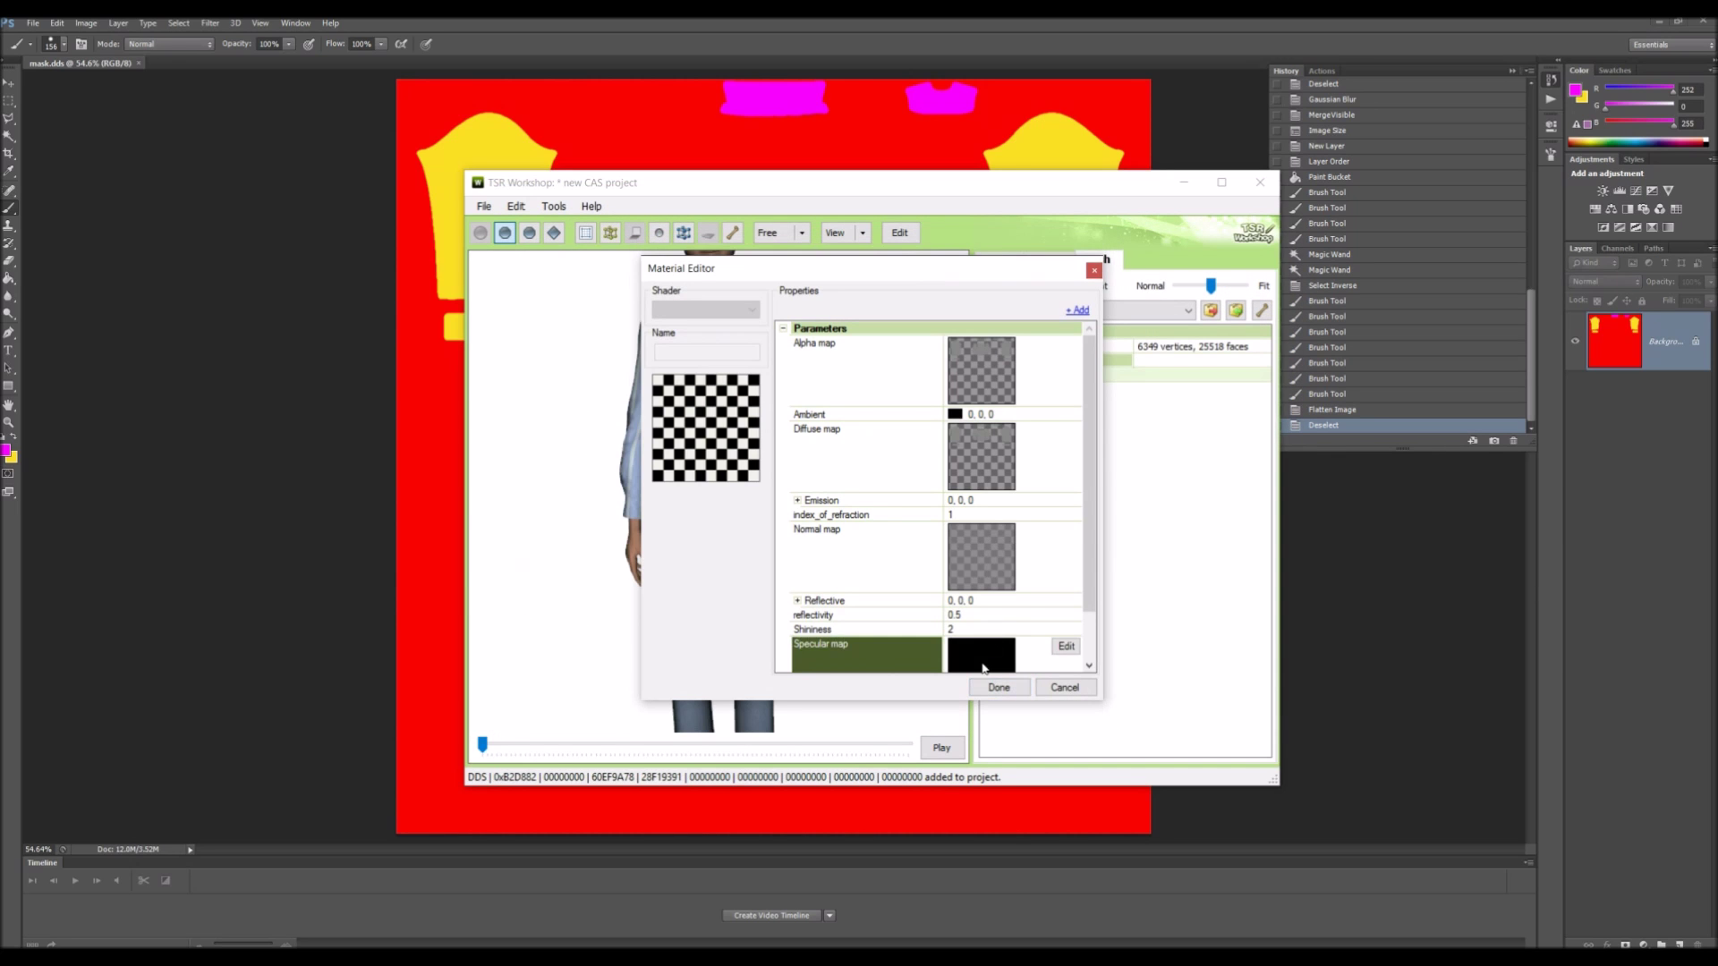
# Step: Review the normal map without changes, then close the Material Editor
pyautogui.click(1066, 529)
pyautogui.click(1067, 529)
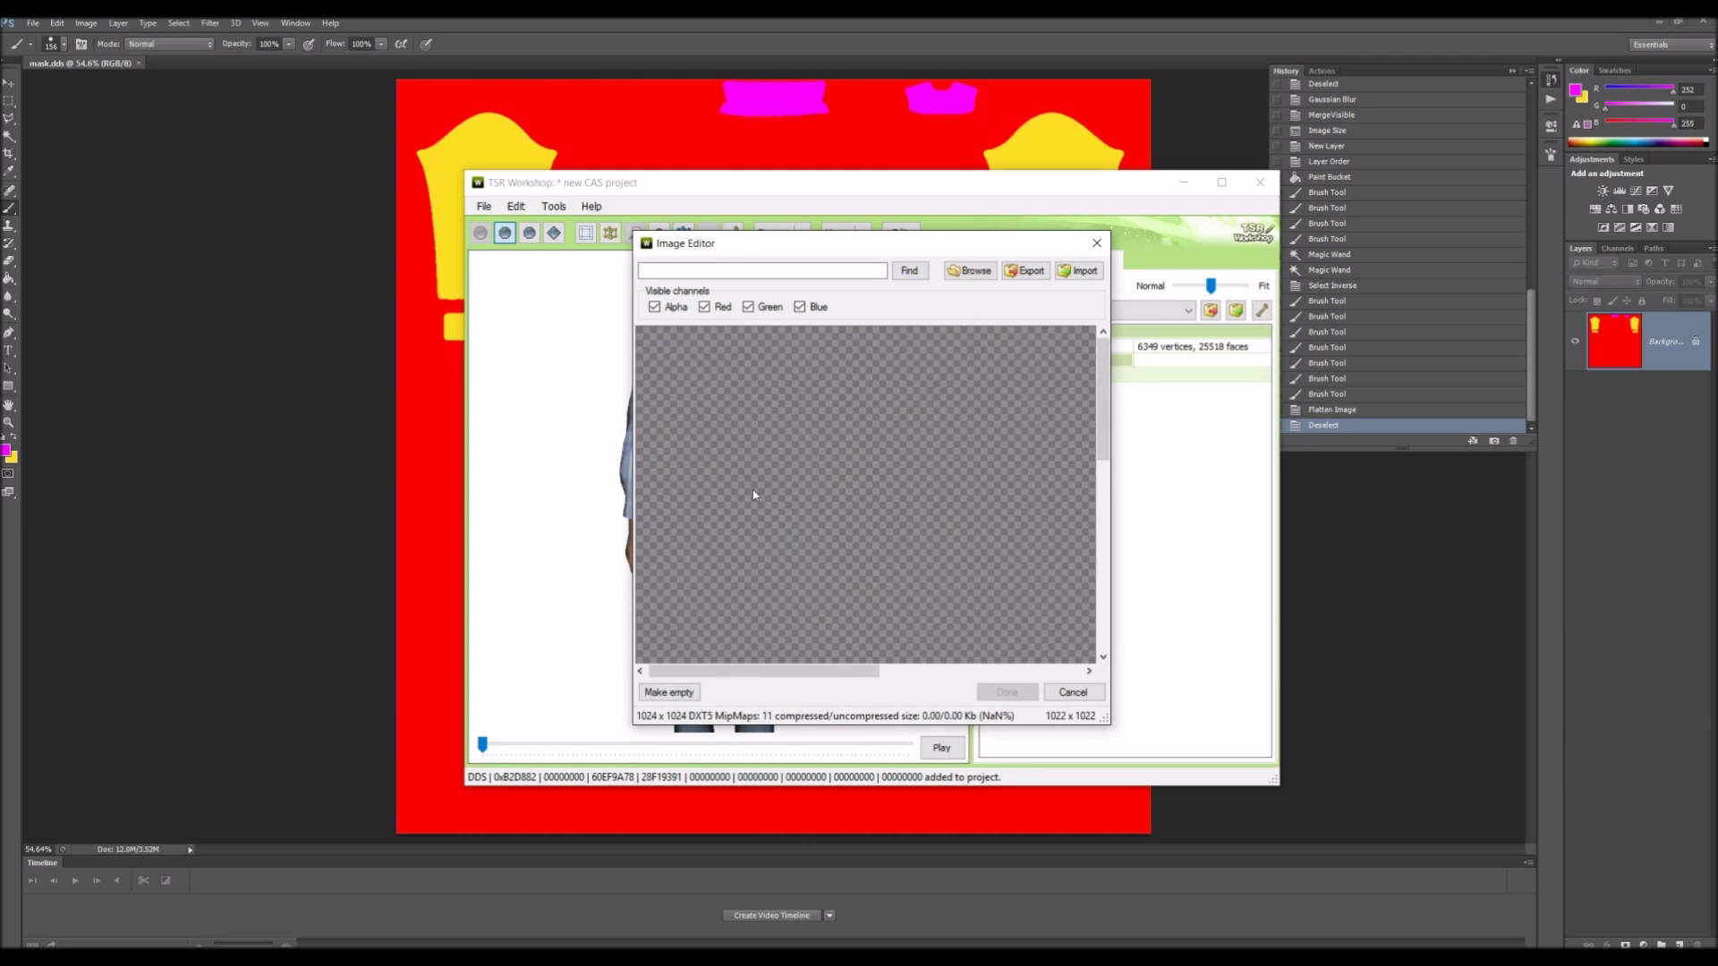
pyautogui.click(1073, 692)
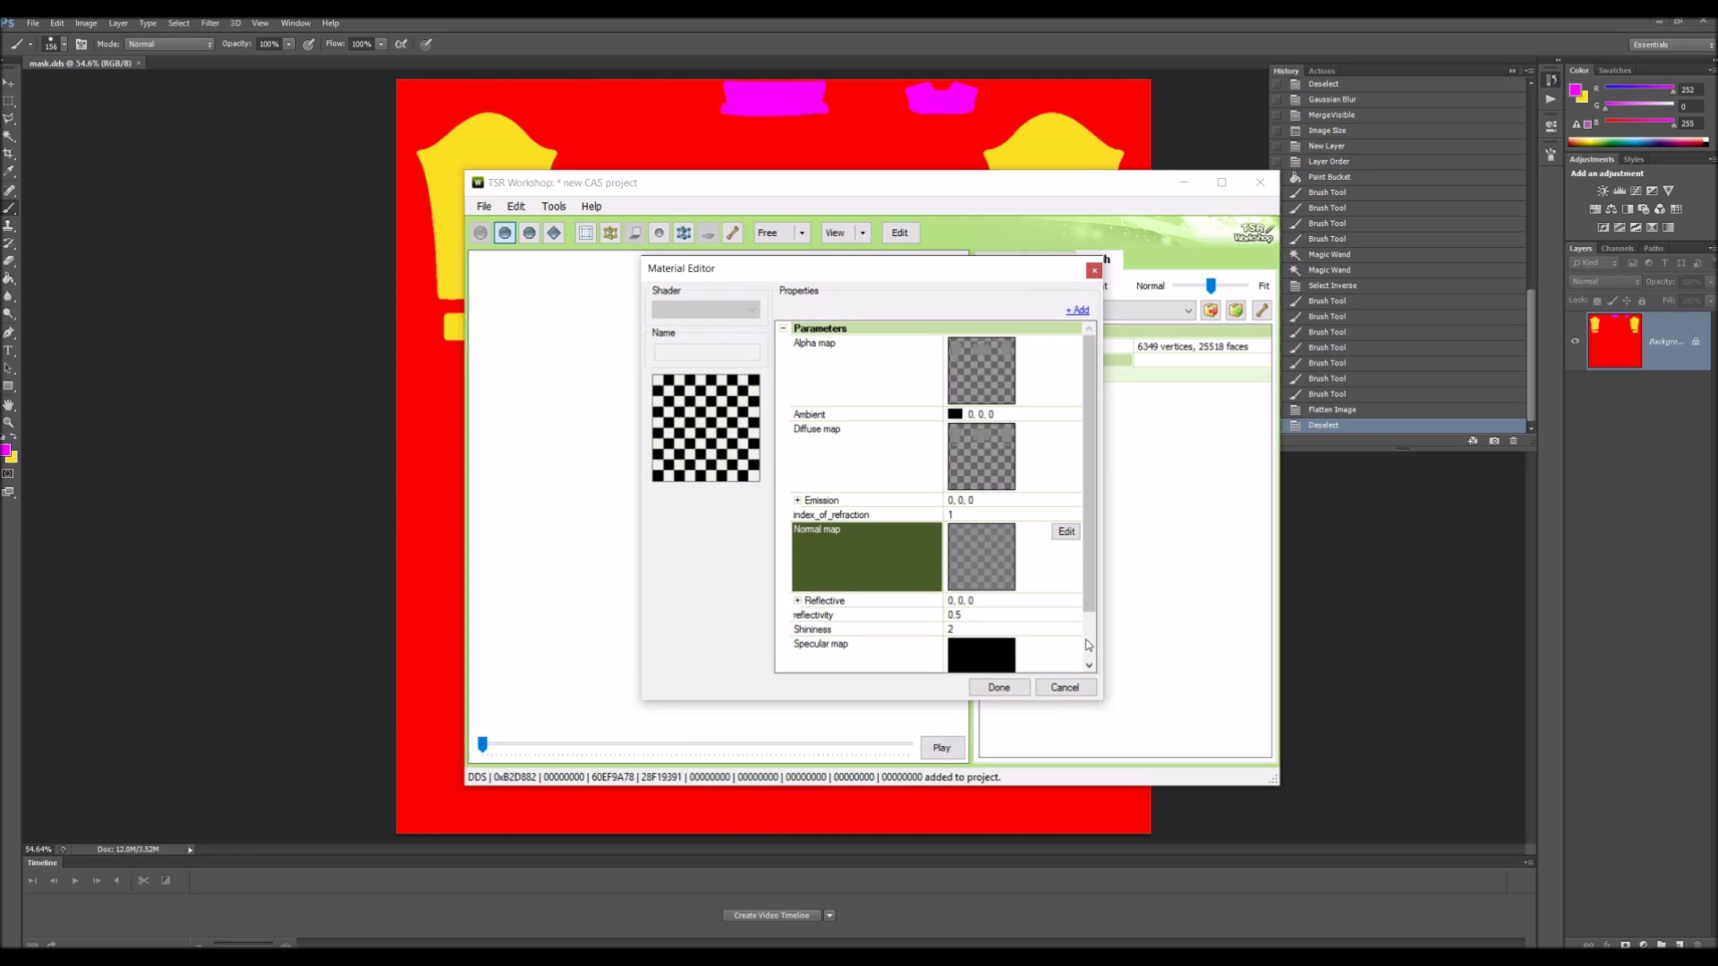
pyautogui.click(991, 689)
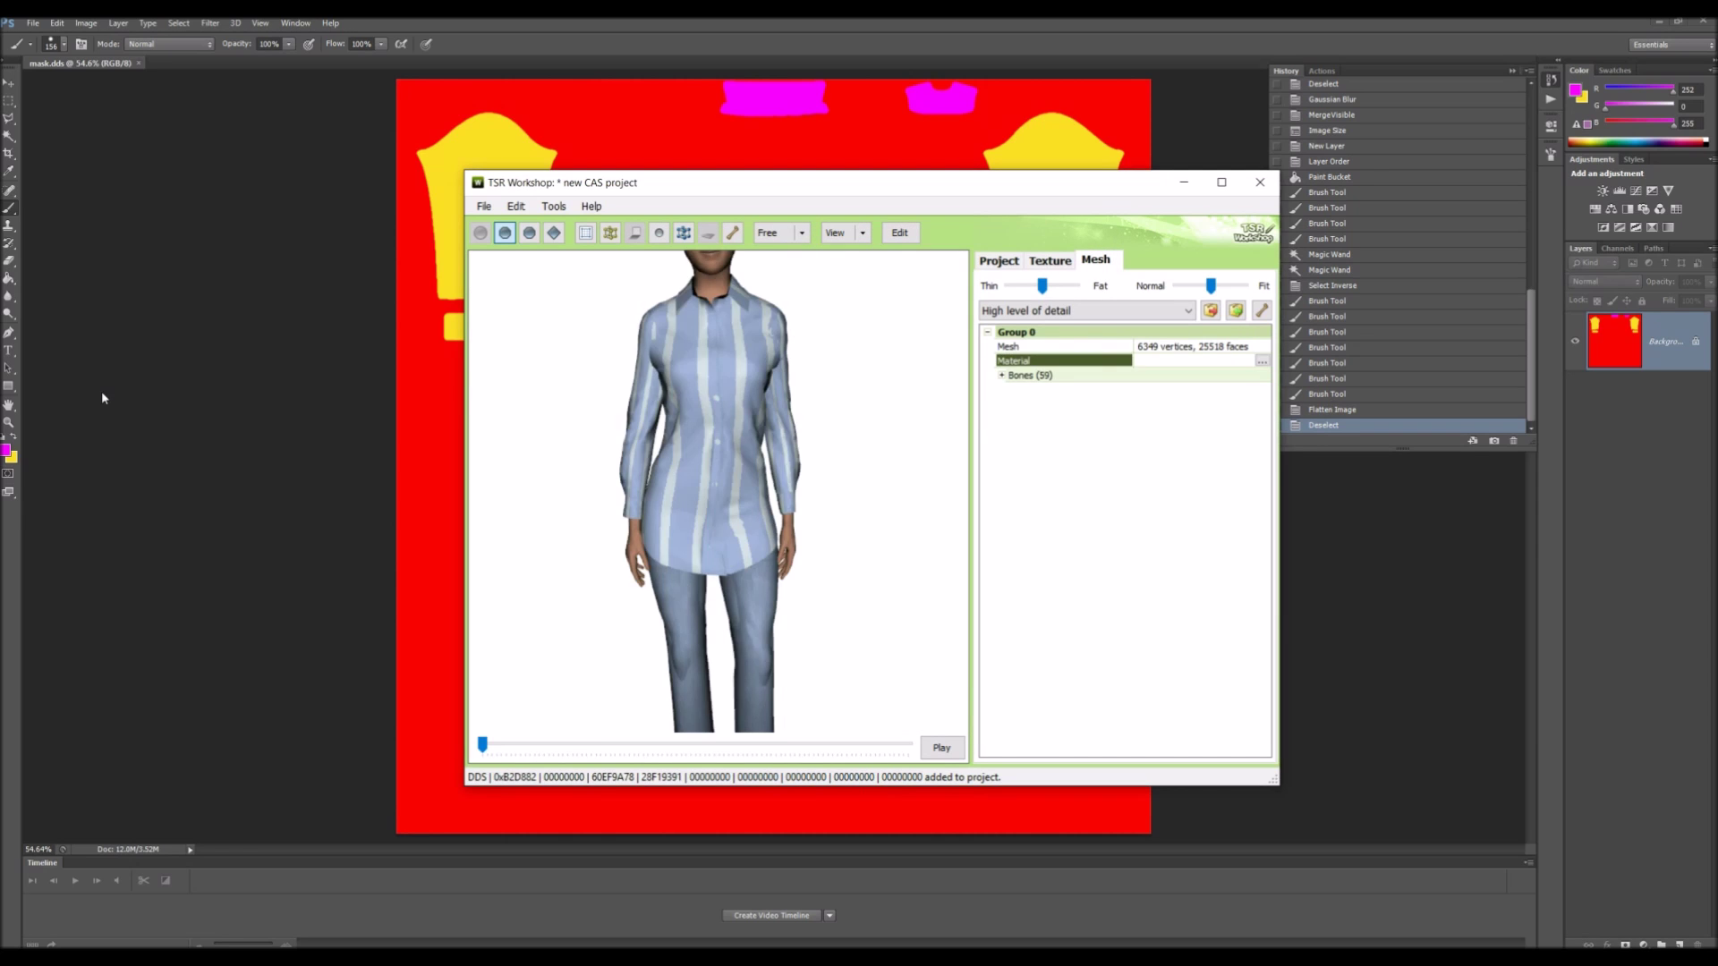
# Step: Keep the high level of detail for the shirt mesh and its material
pyautogui.moveTo(650, 477); pyautogui.dragTo(707, 420)
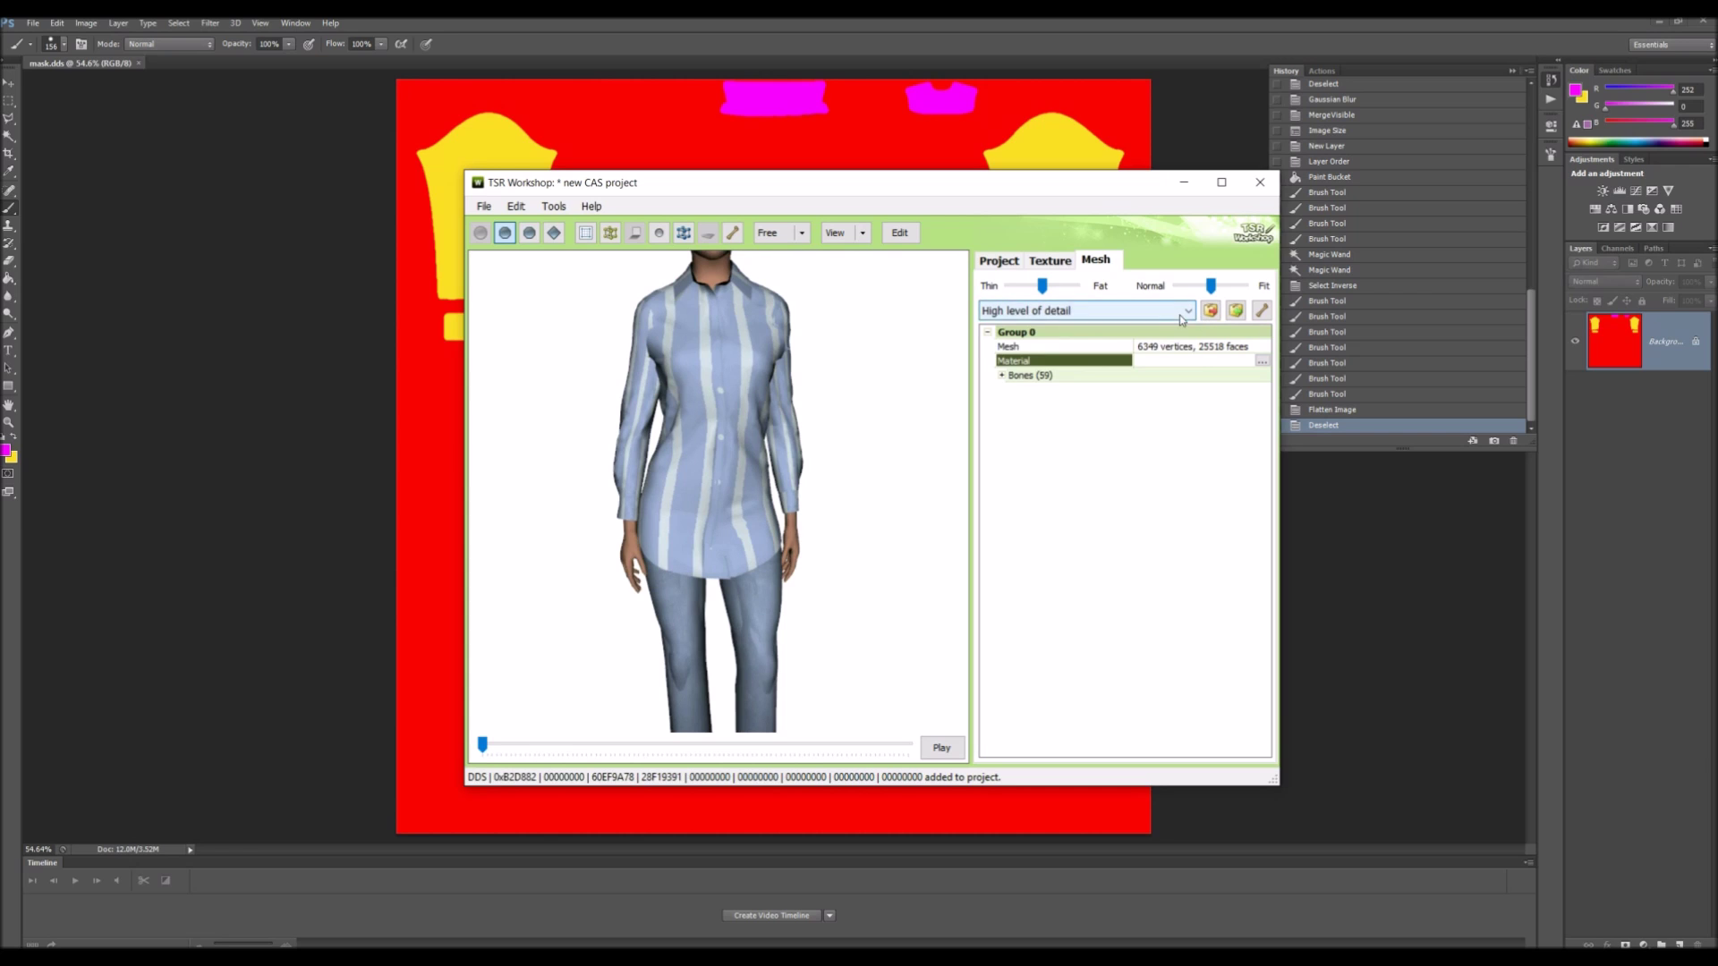
pyautogui.click(1109, 310)
pyautogui.click(1138, 313)
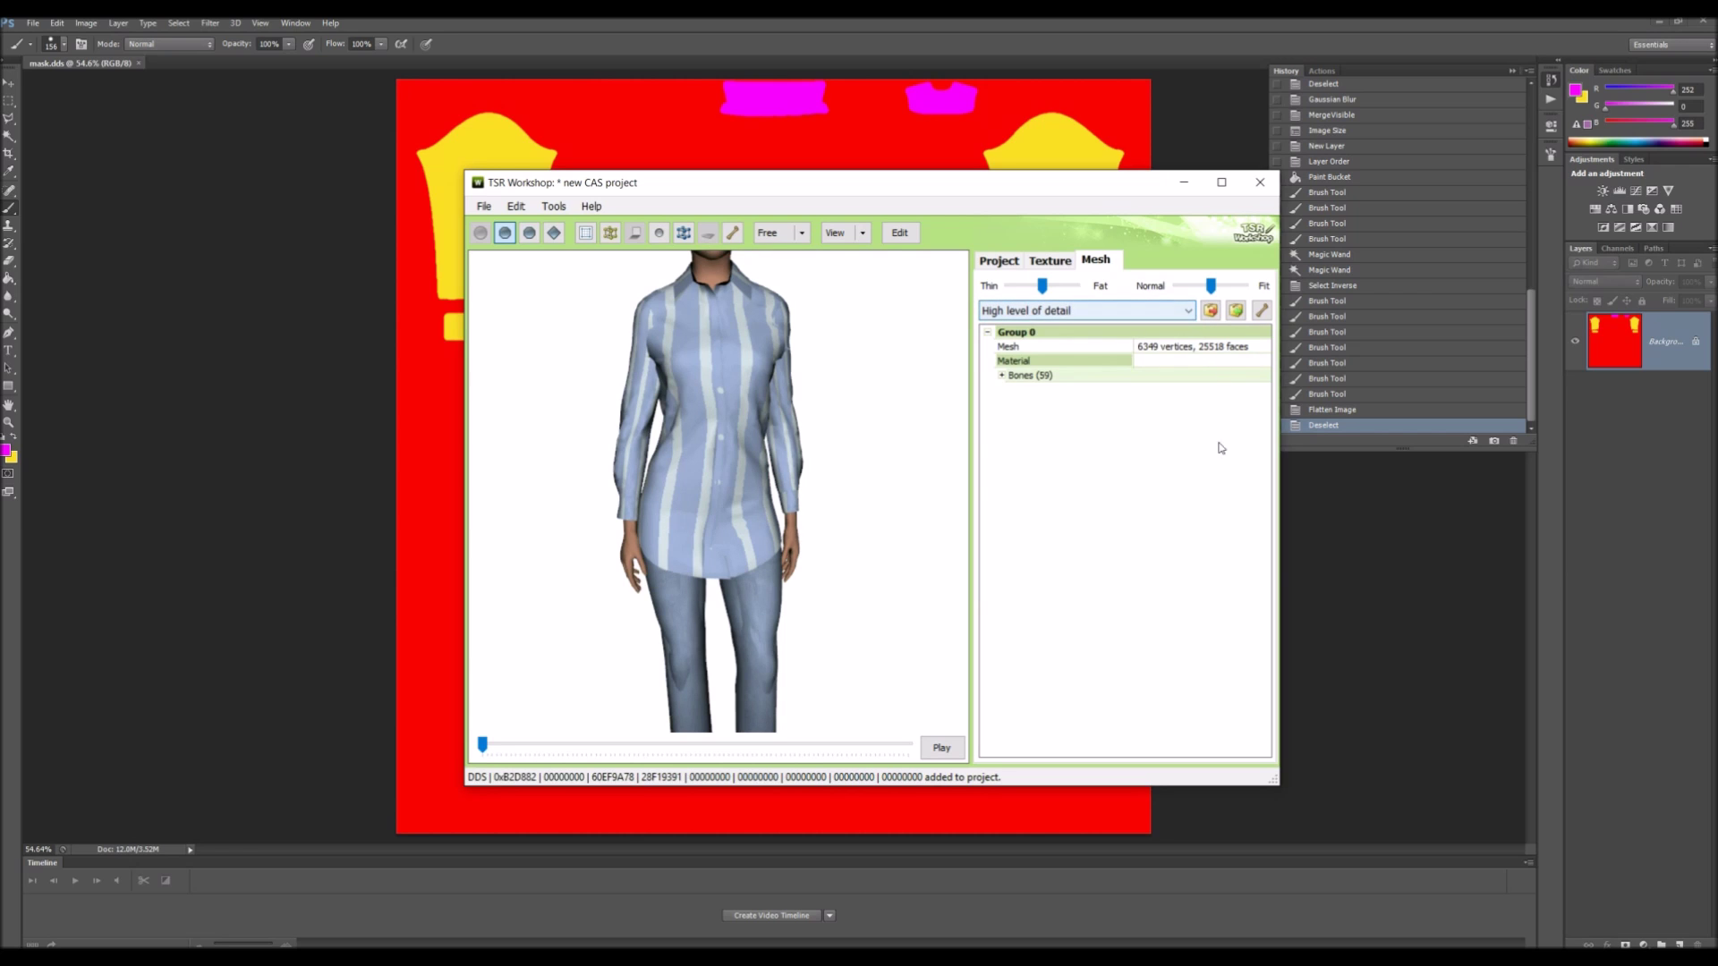
pyautogui.click(1259, 364)
pyautogui.click(1035, 310)
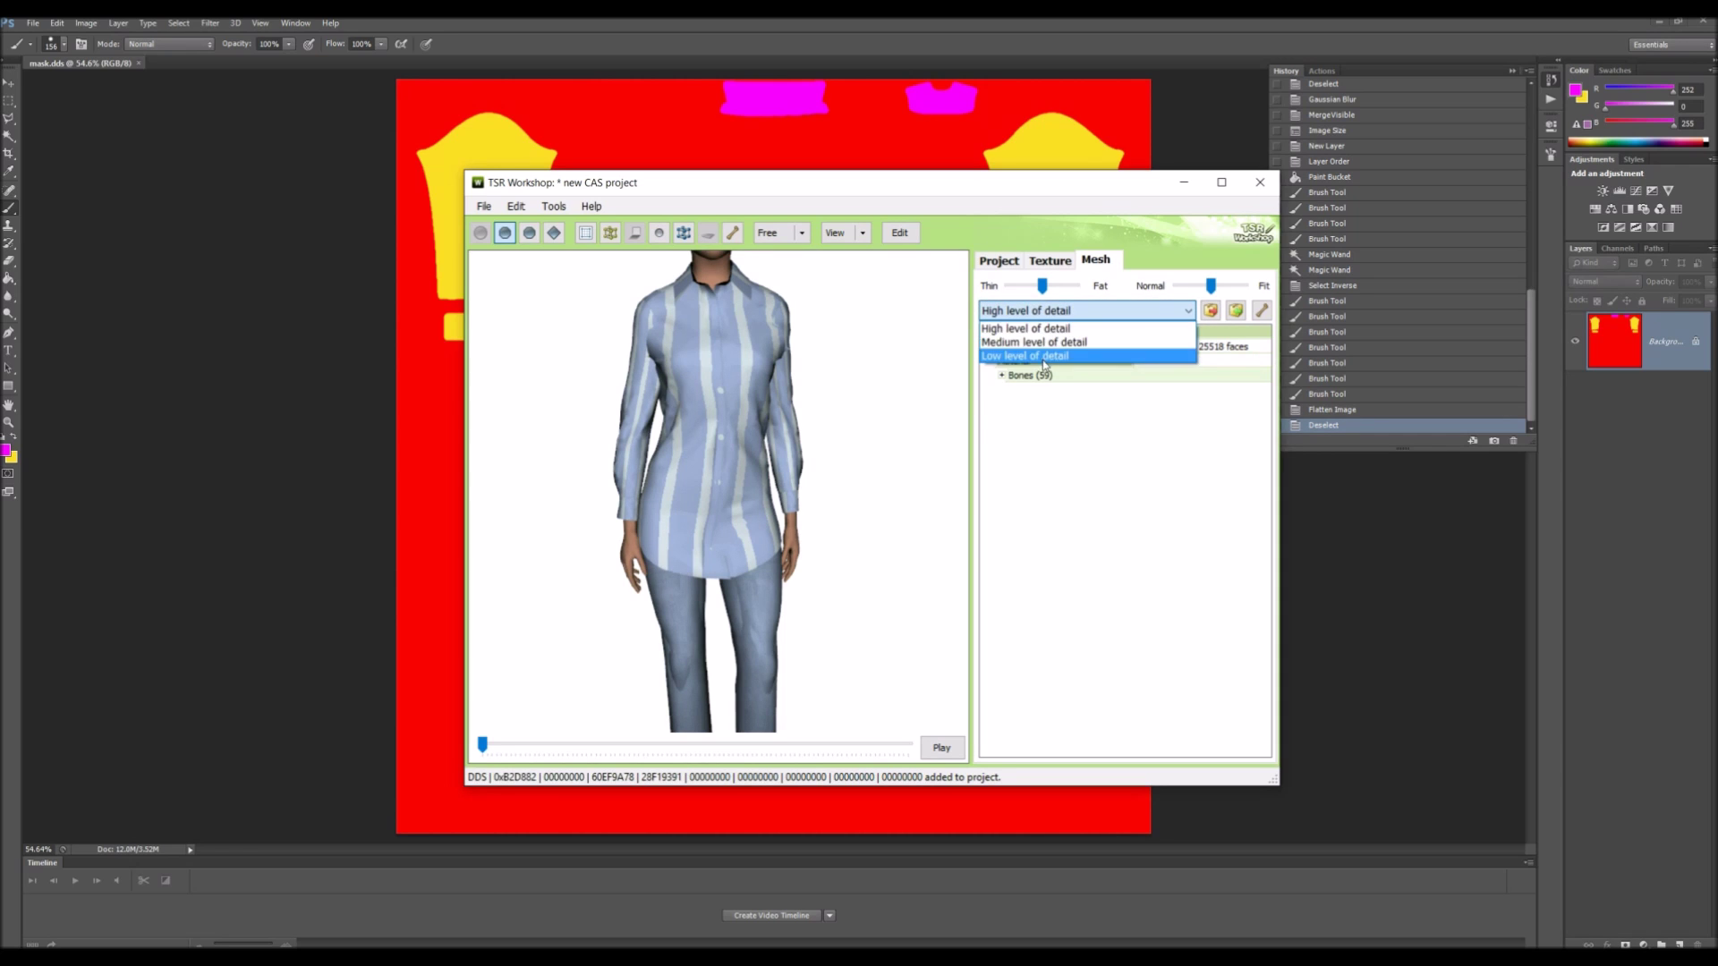
pyautogui.click(1063, 327)
pyautogui.click(1051, 261)
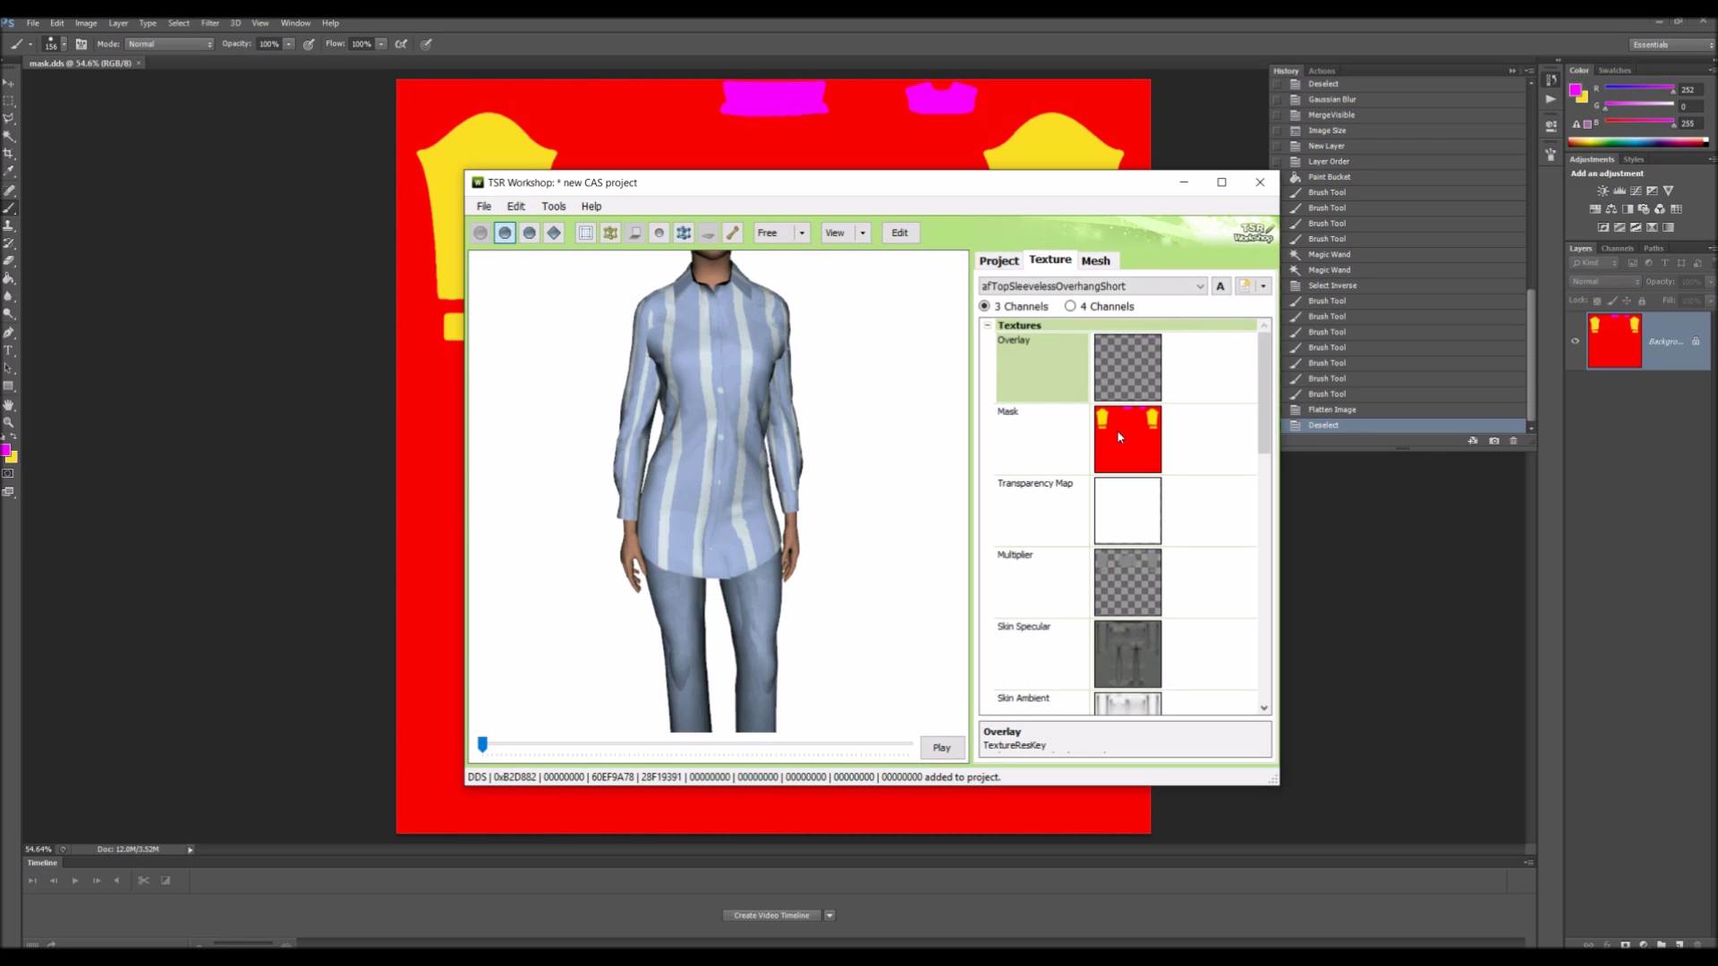
# Step: Import the black specular.dds as the Clothing Specular texture
pyautogui.moveTo(1261, 377); pyautogui.dragTo(1264, 467)
pyautogui.click(1242, 484)
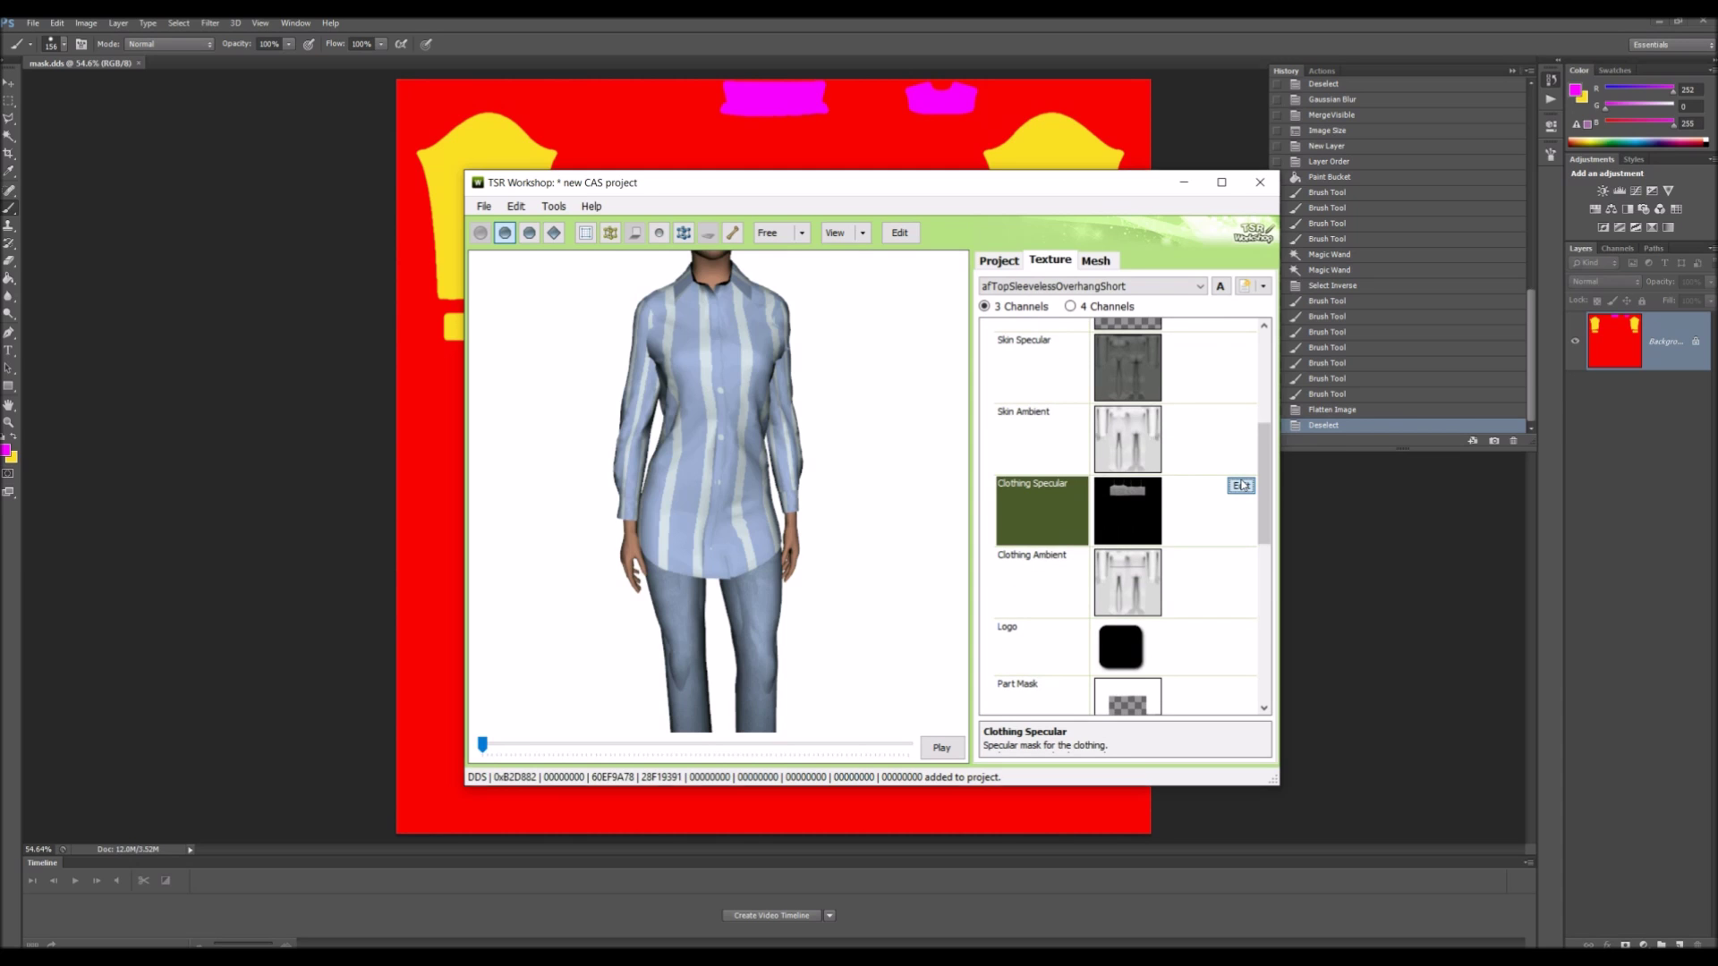
pyautogui.click(1242, 484)
pyautogui.click(1083, 270)
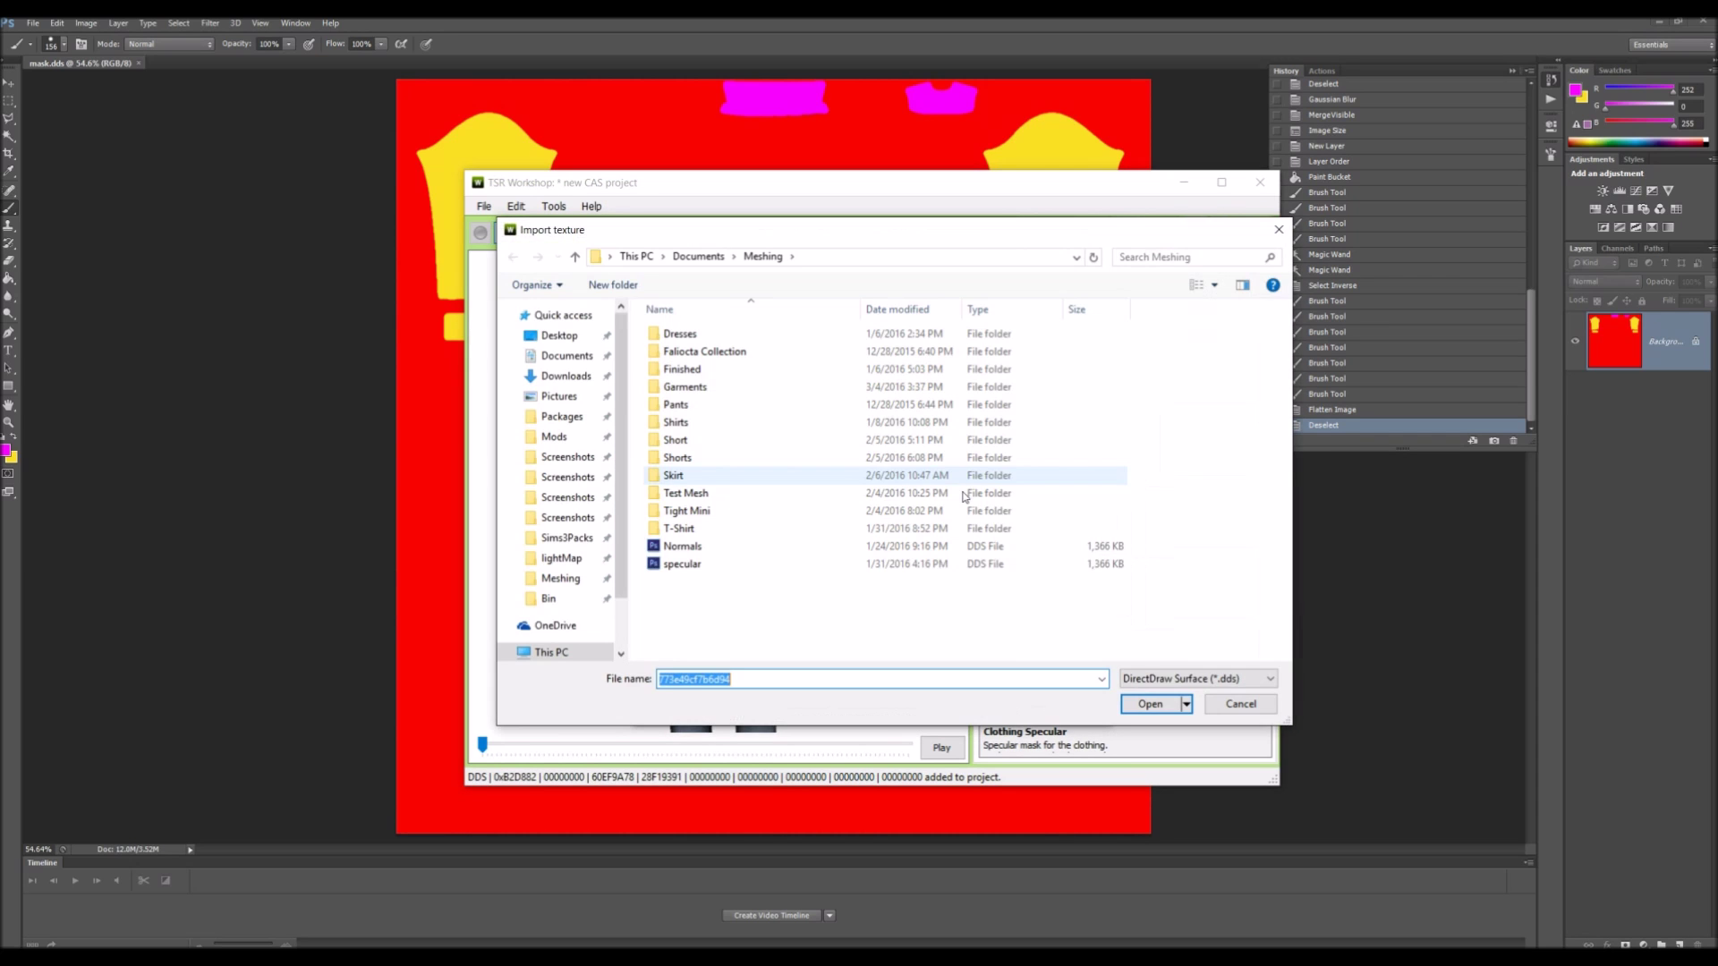
pyautogui.doubleClick(796, 564)
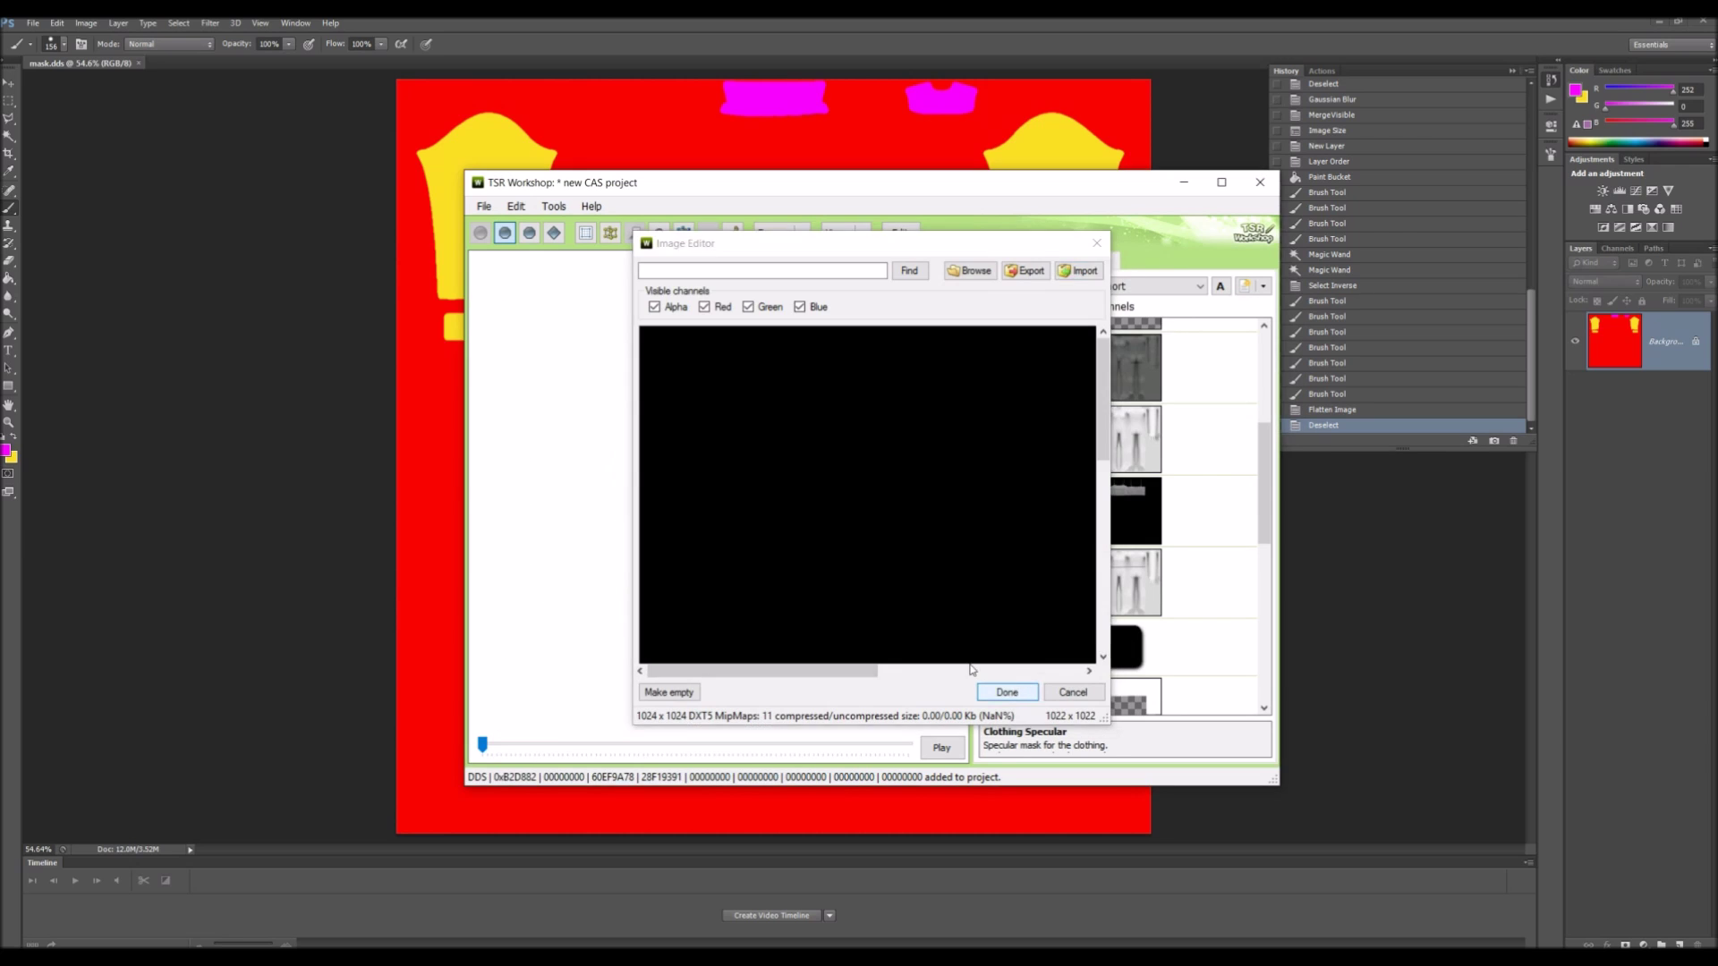
pyautogui.click(1007, 692)
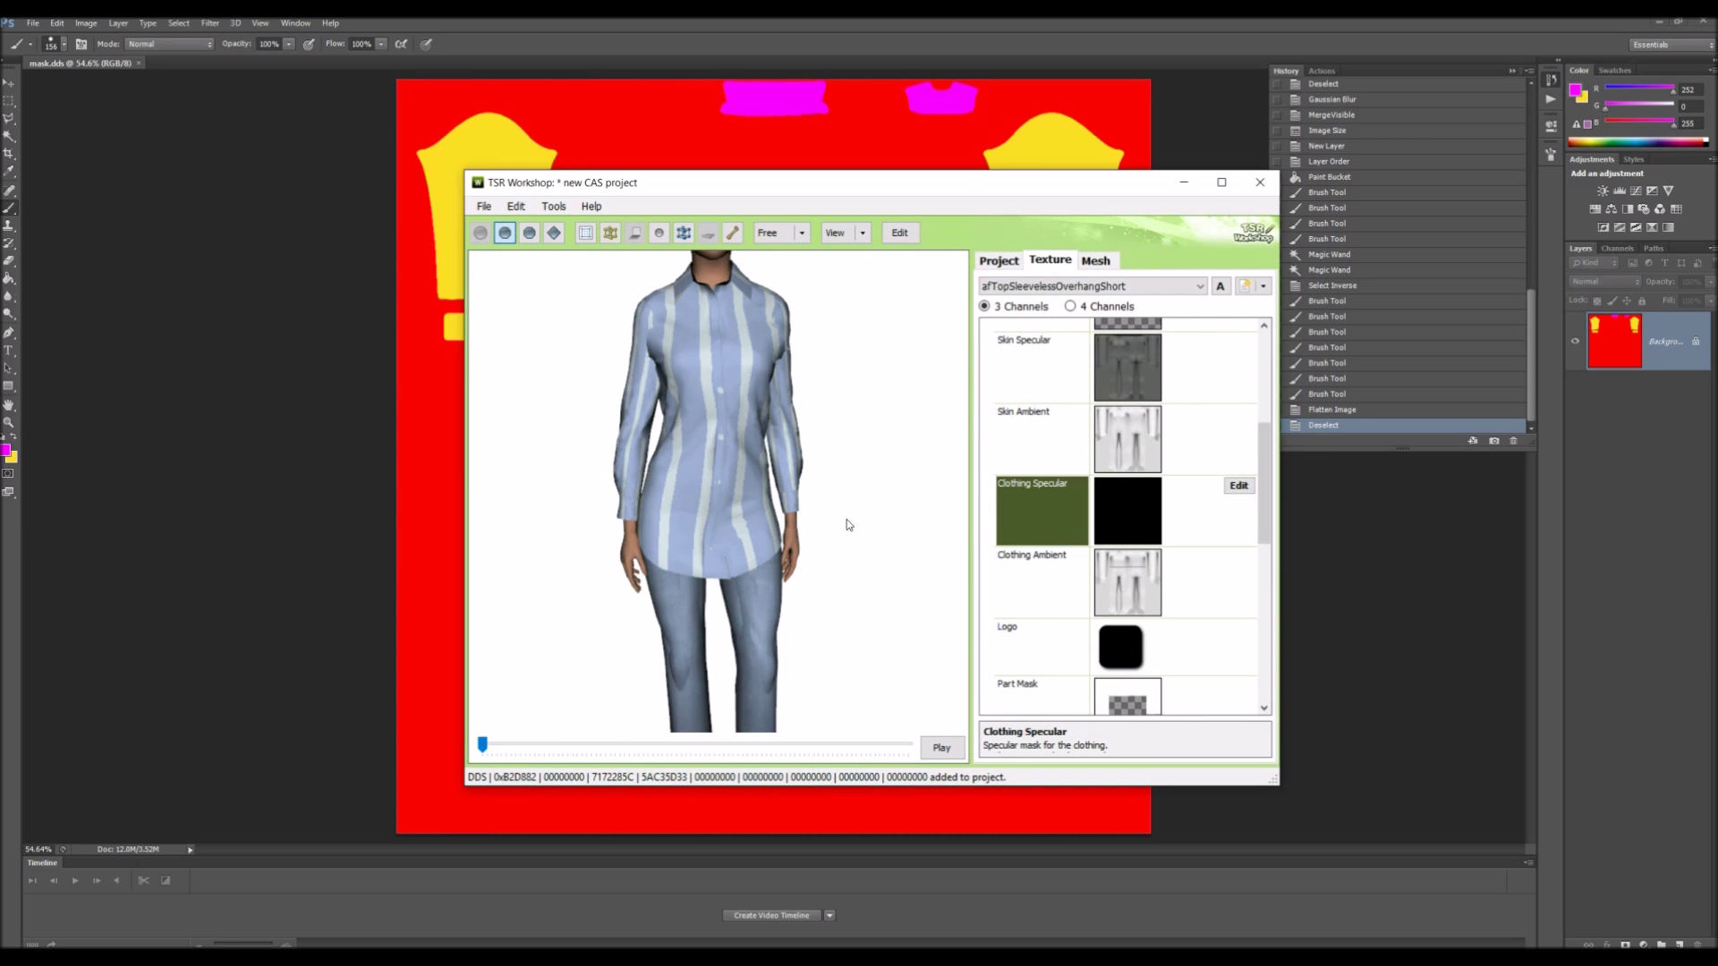
pyautogui.moveTo(1262, 458); pyautogui.dragTo(1264, 617)
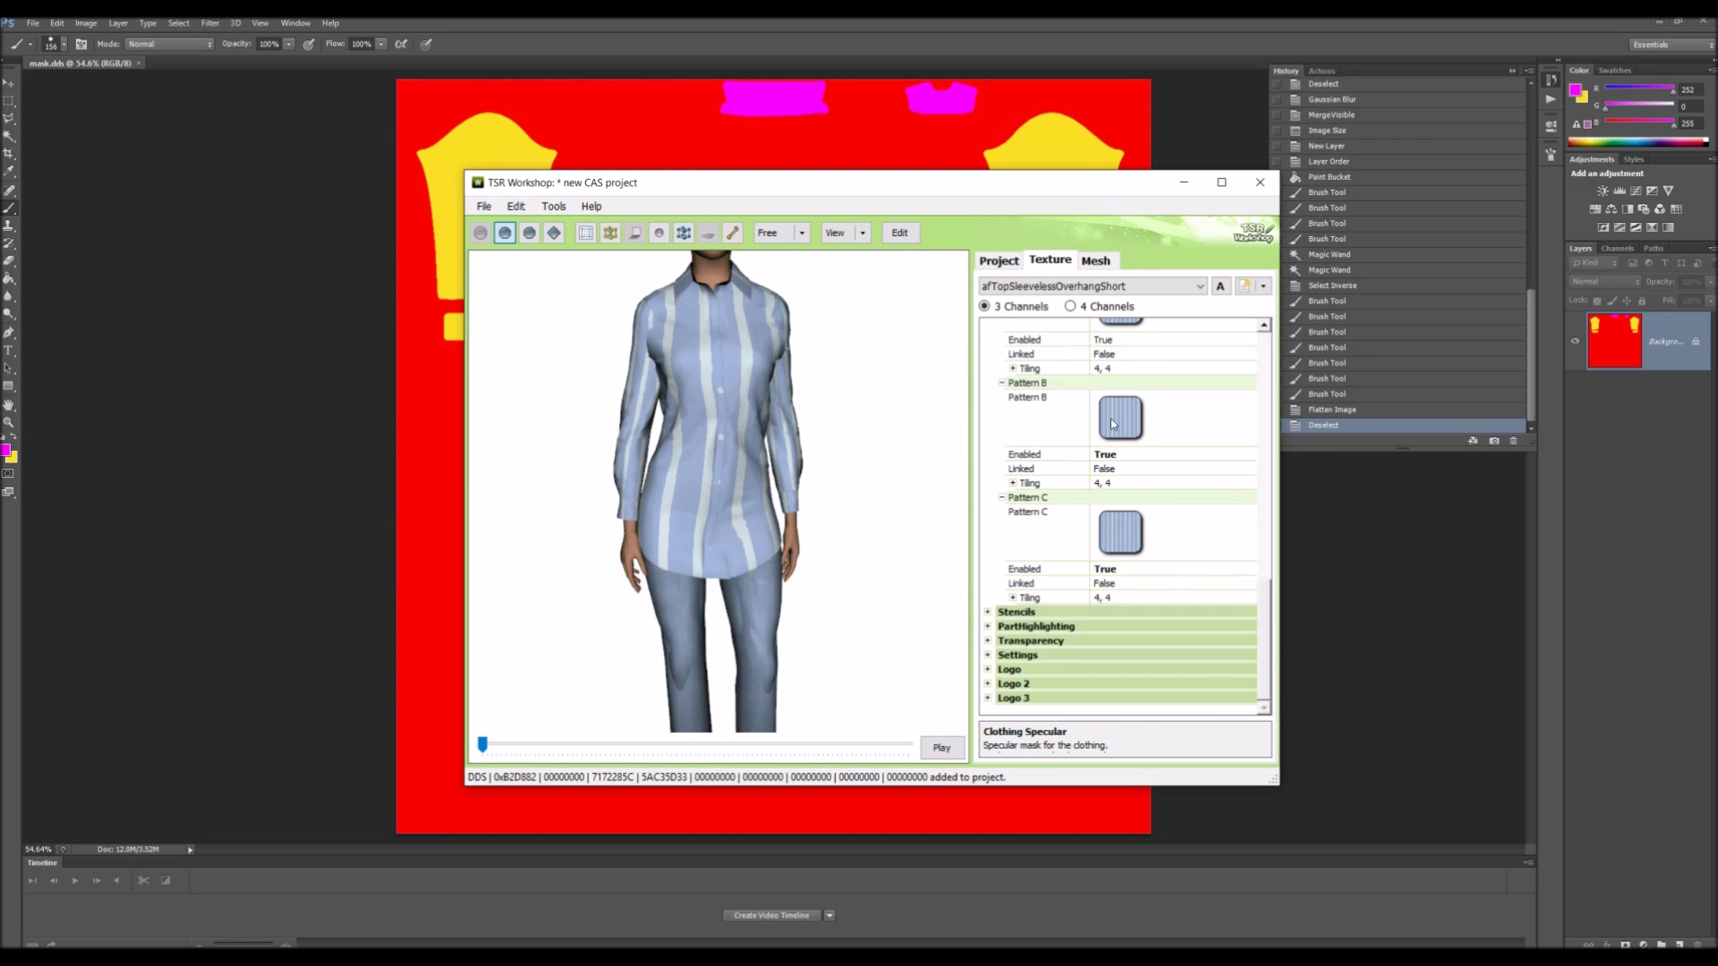
# Step: Export the project as a Sims3Pack named with the creator tag plus 'Boyfriend Shirt' into Downloads
pyautogui.click(476, 208)
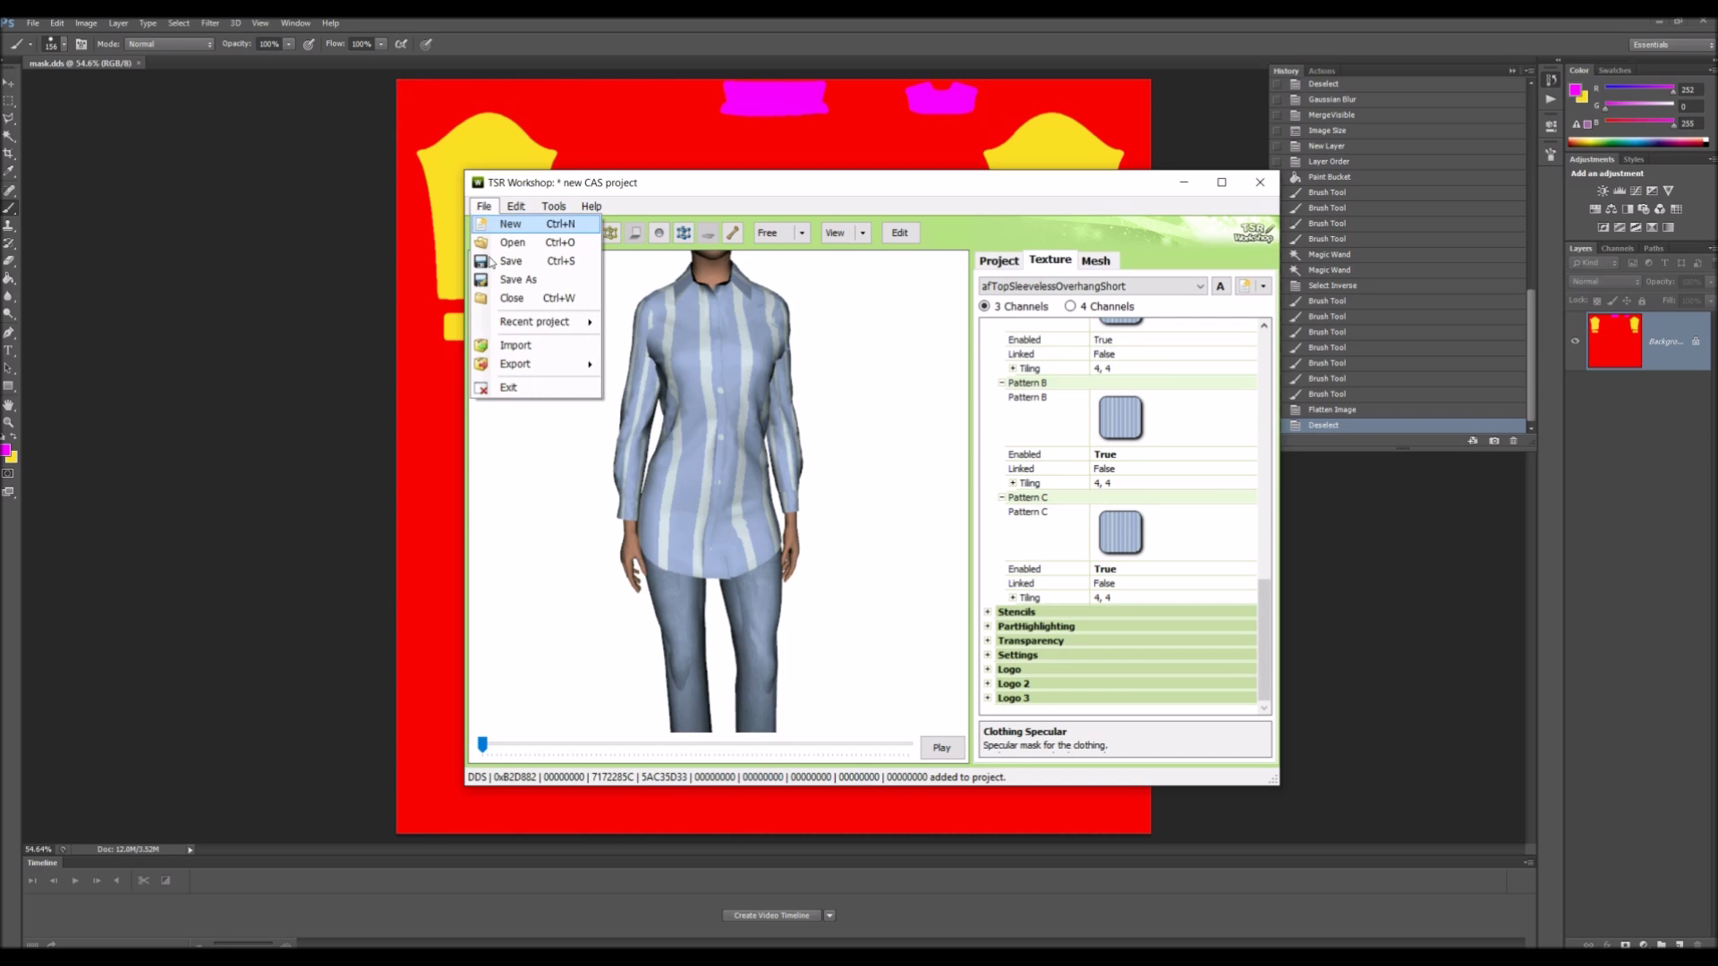
pyautogui.moveTo(597, 374)
pyautogui.click(664, 365)
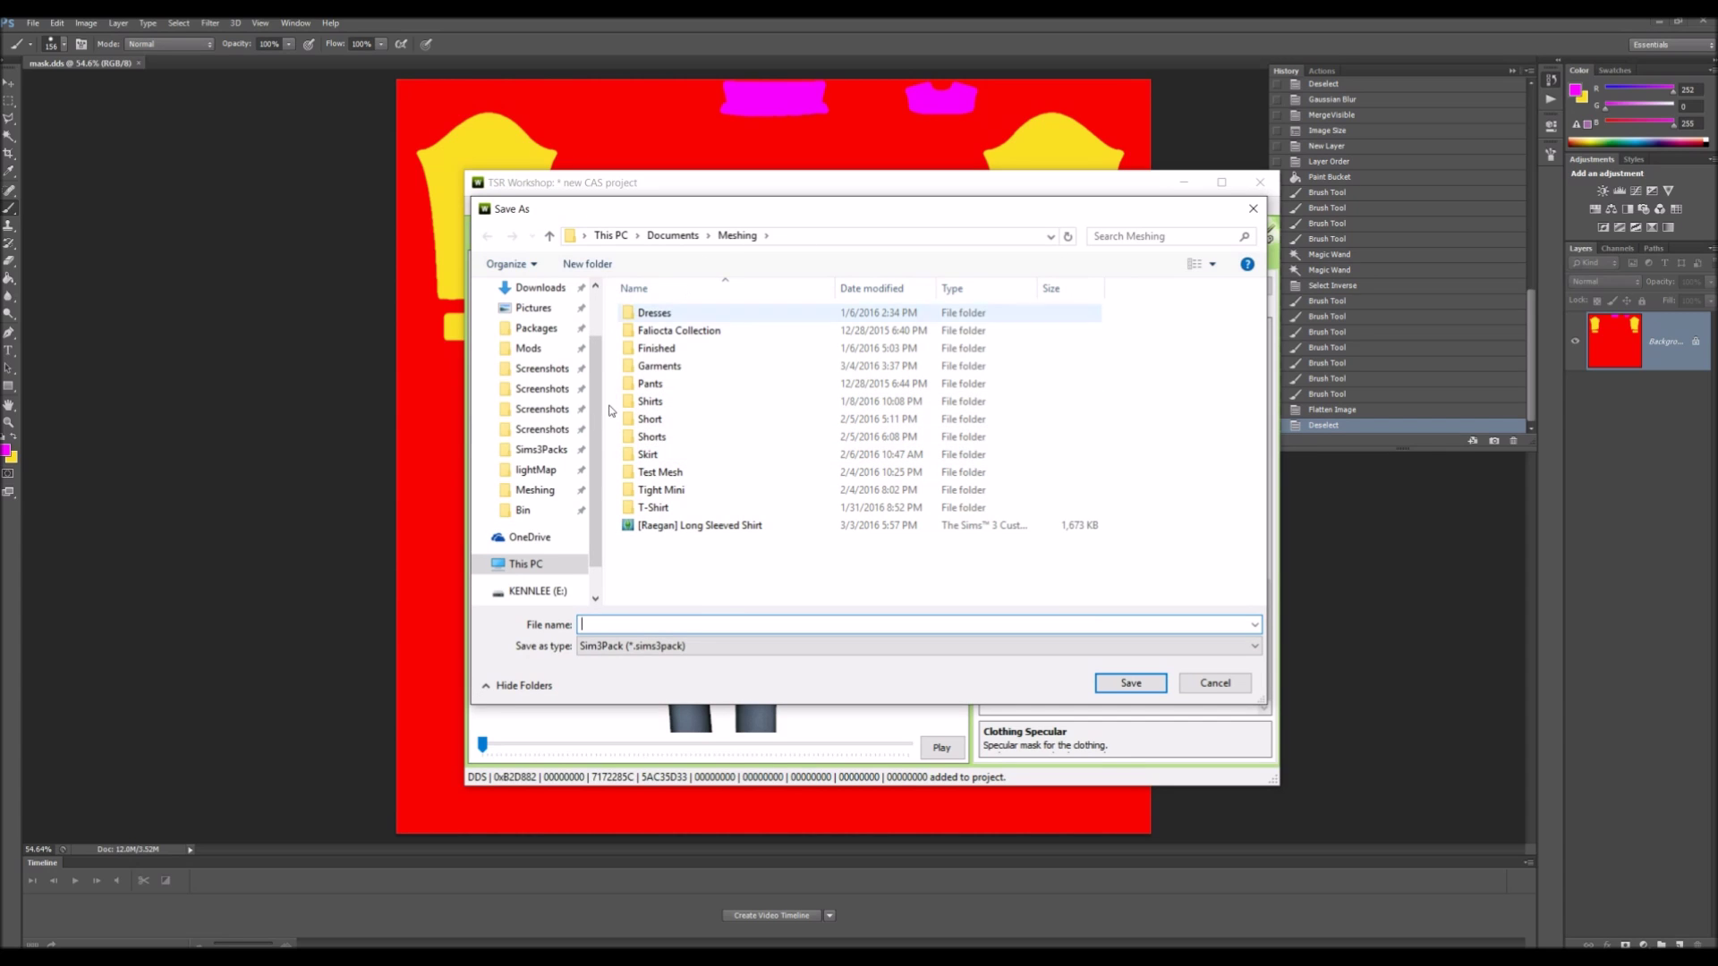
pyautogui.click(536, 287)
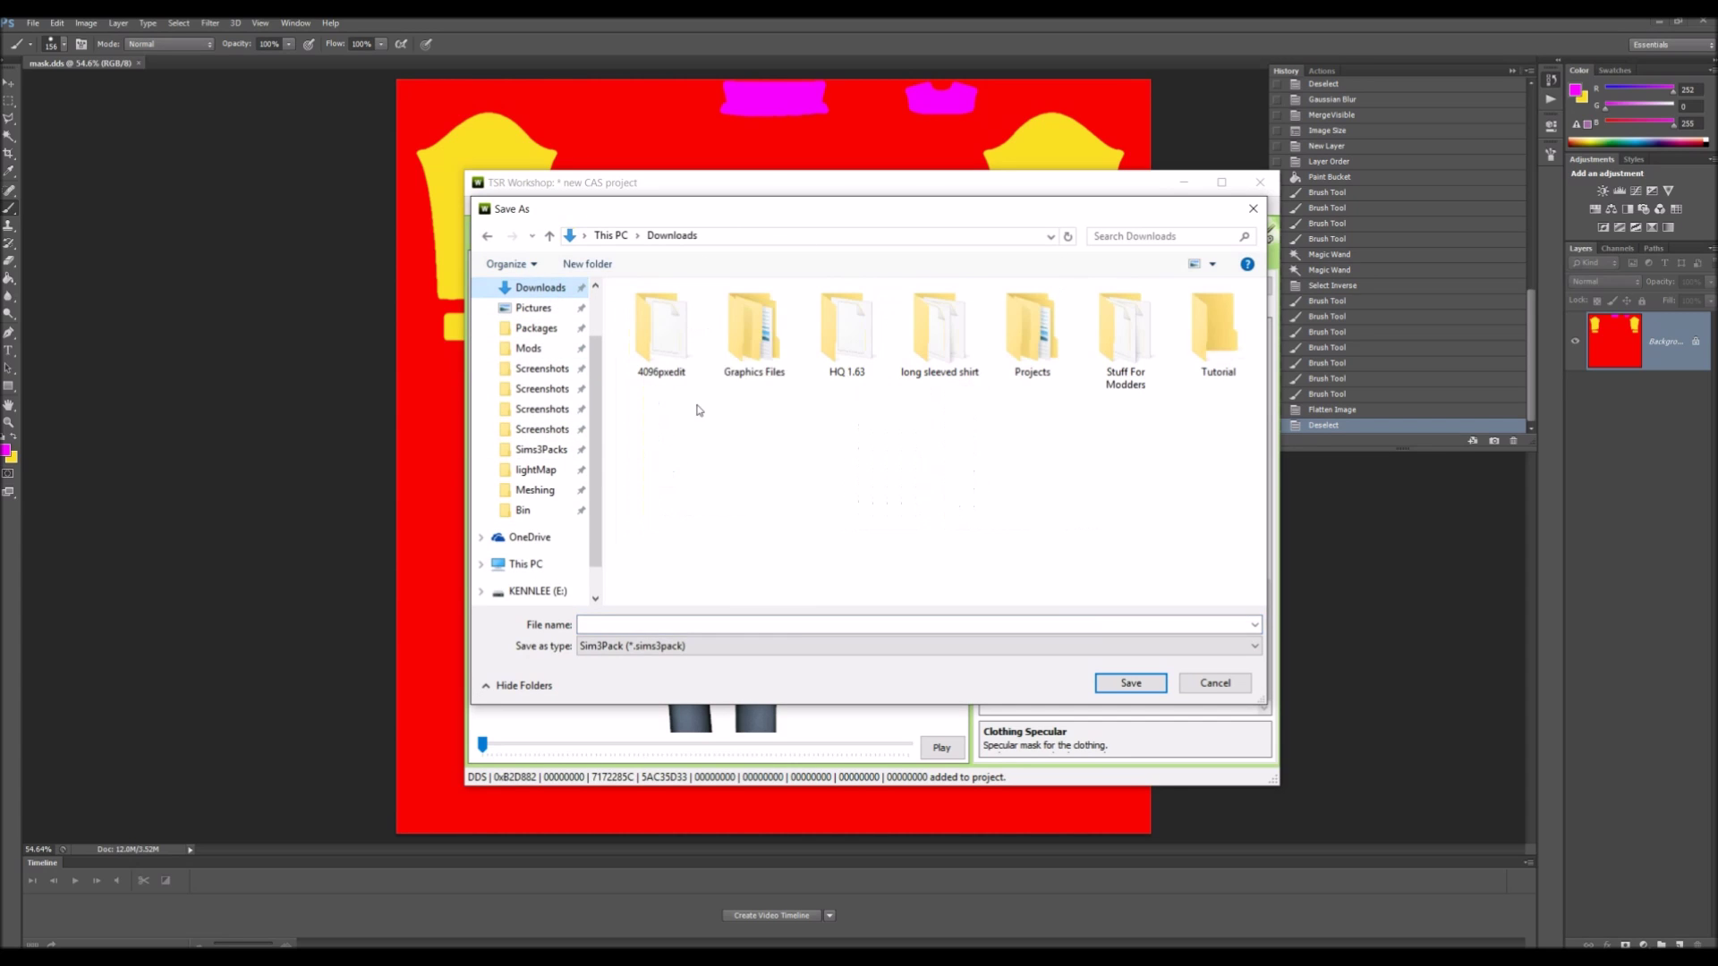
pyautogui.click(796, 626)
pyautogui.write('[RoseeBudd')
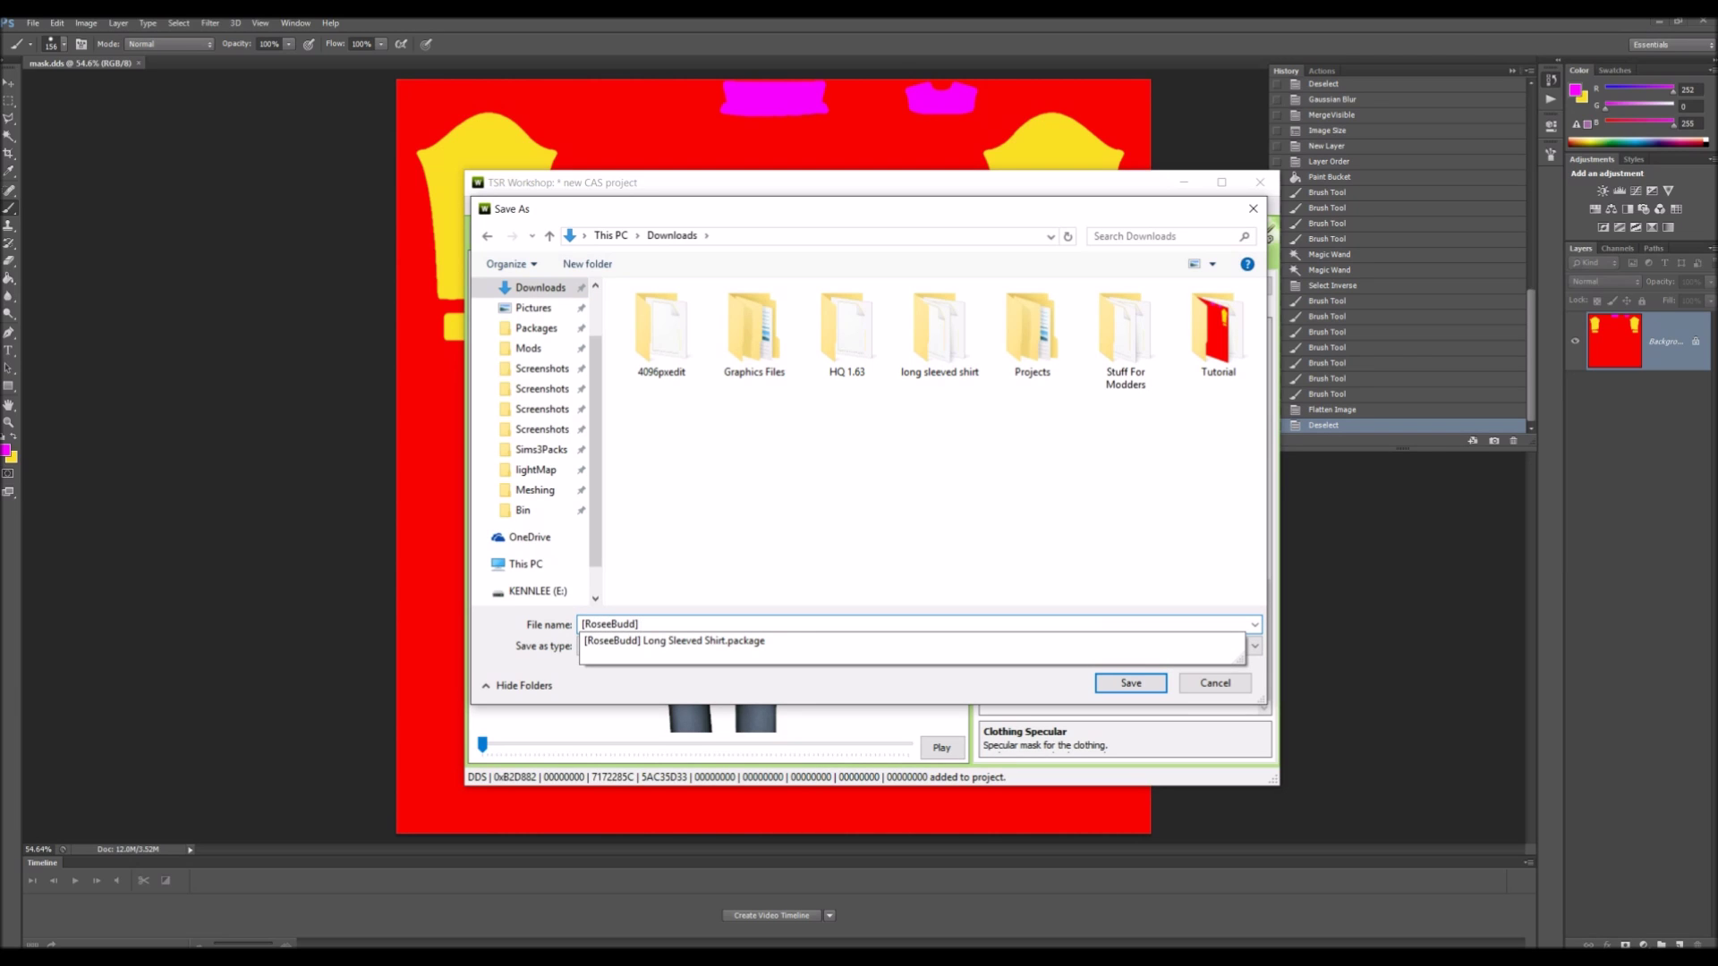
pyautogui.write('] Boyfriend S')
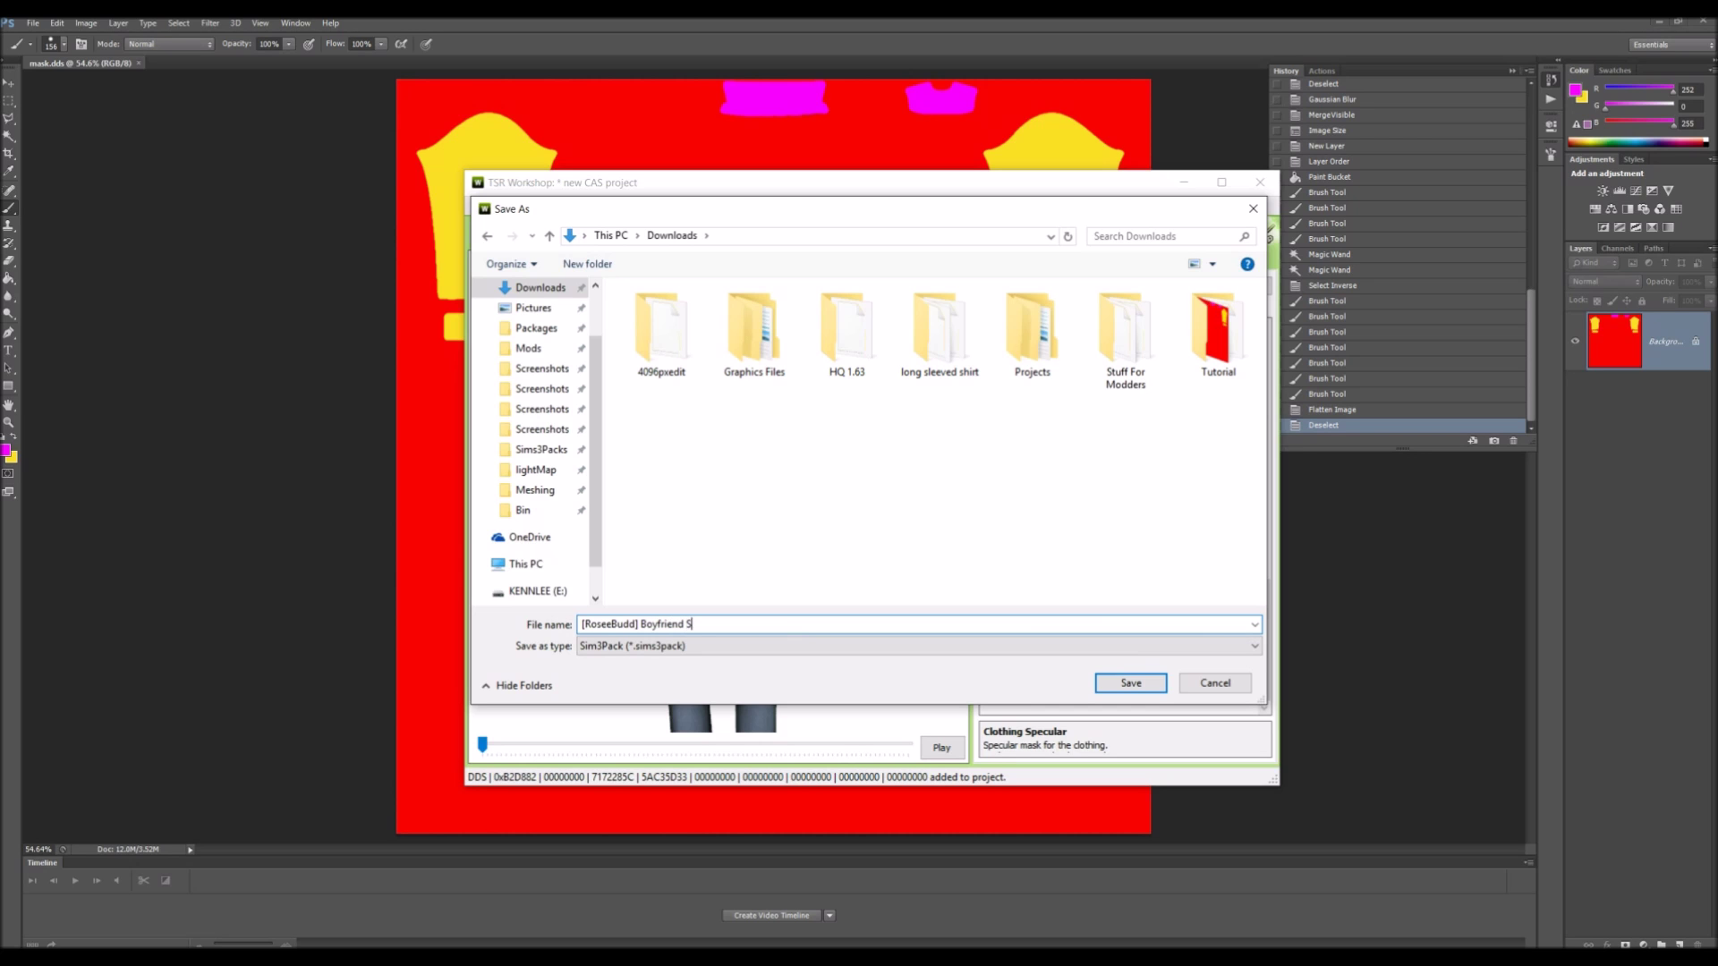
pyautogui.write('hirt')
pyautogui.press('Return')
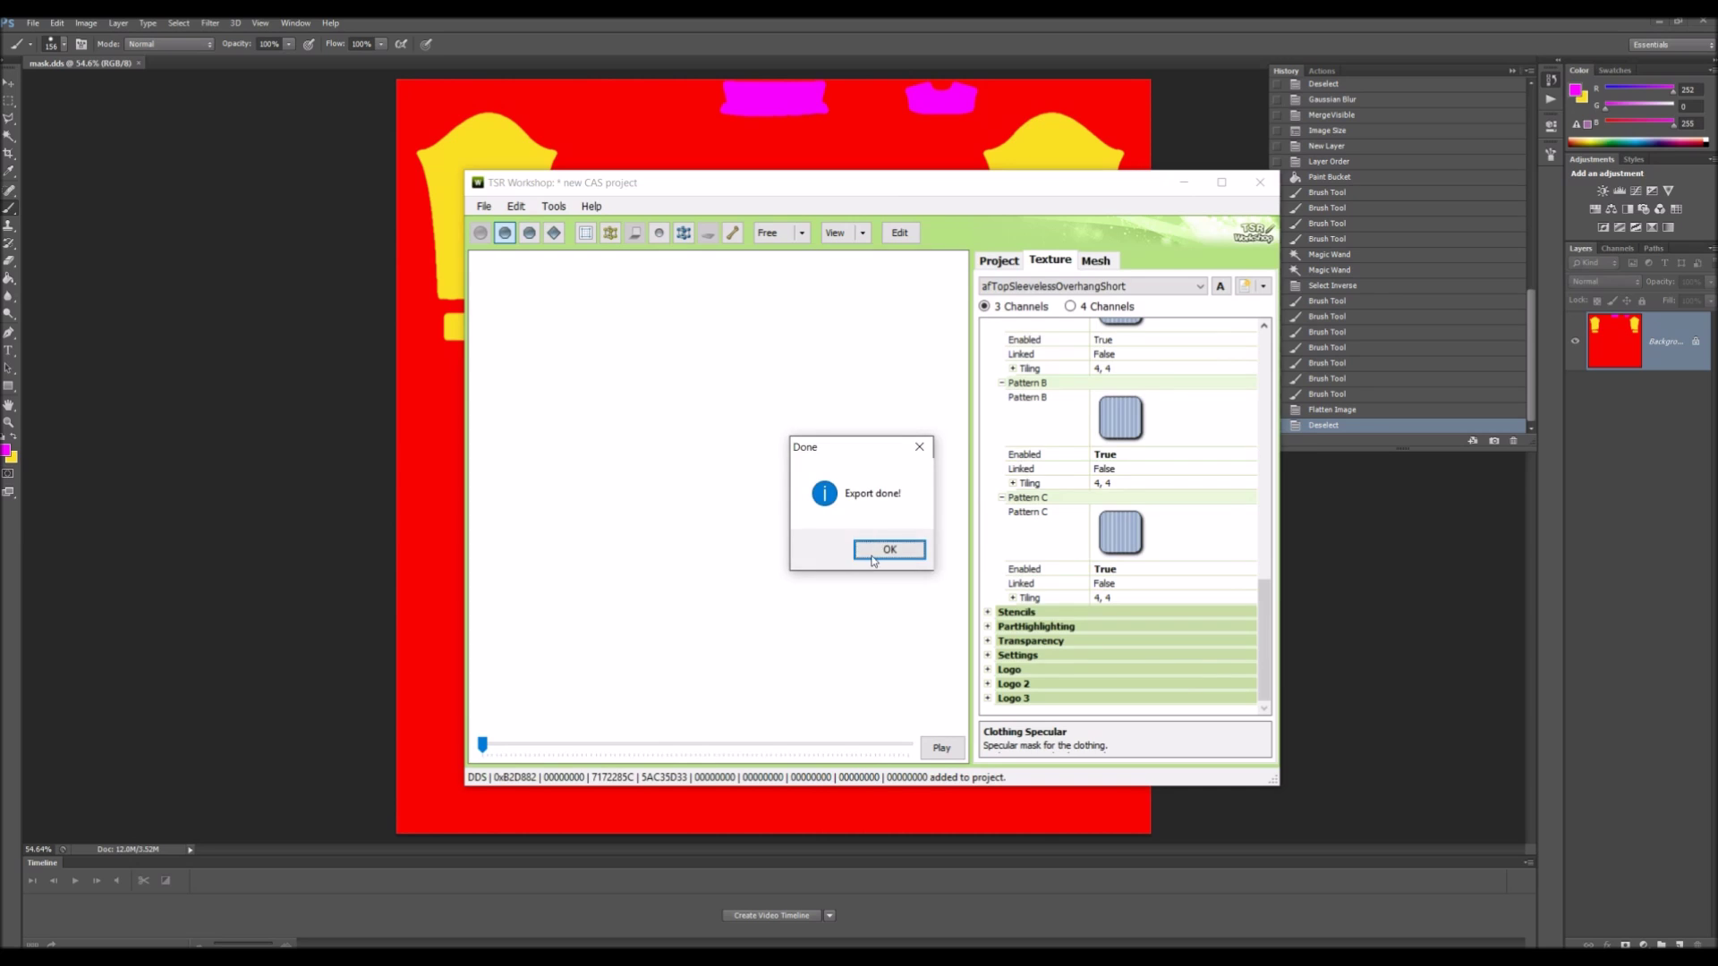
pyautogui.click(873, 555)
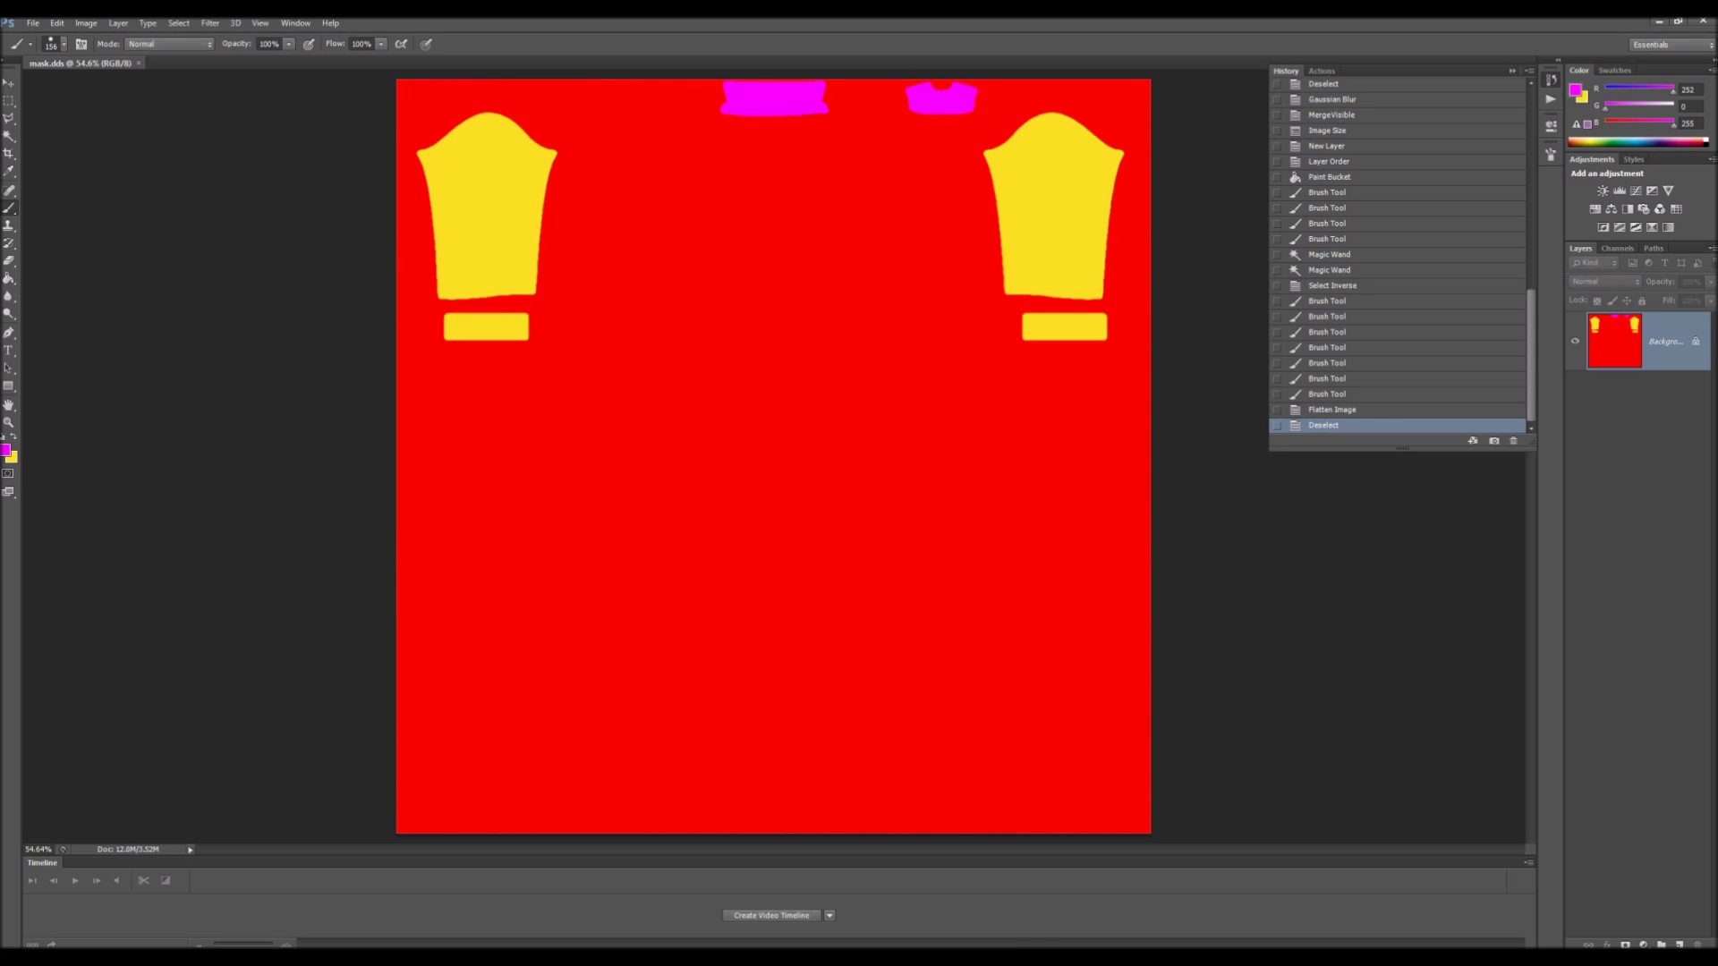